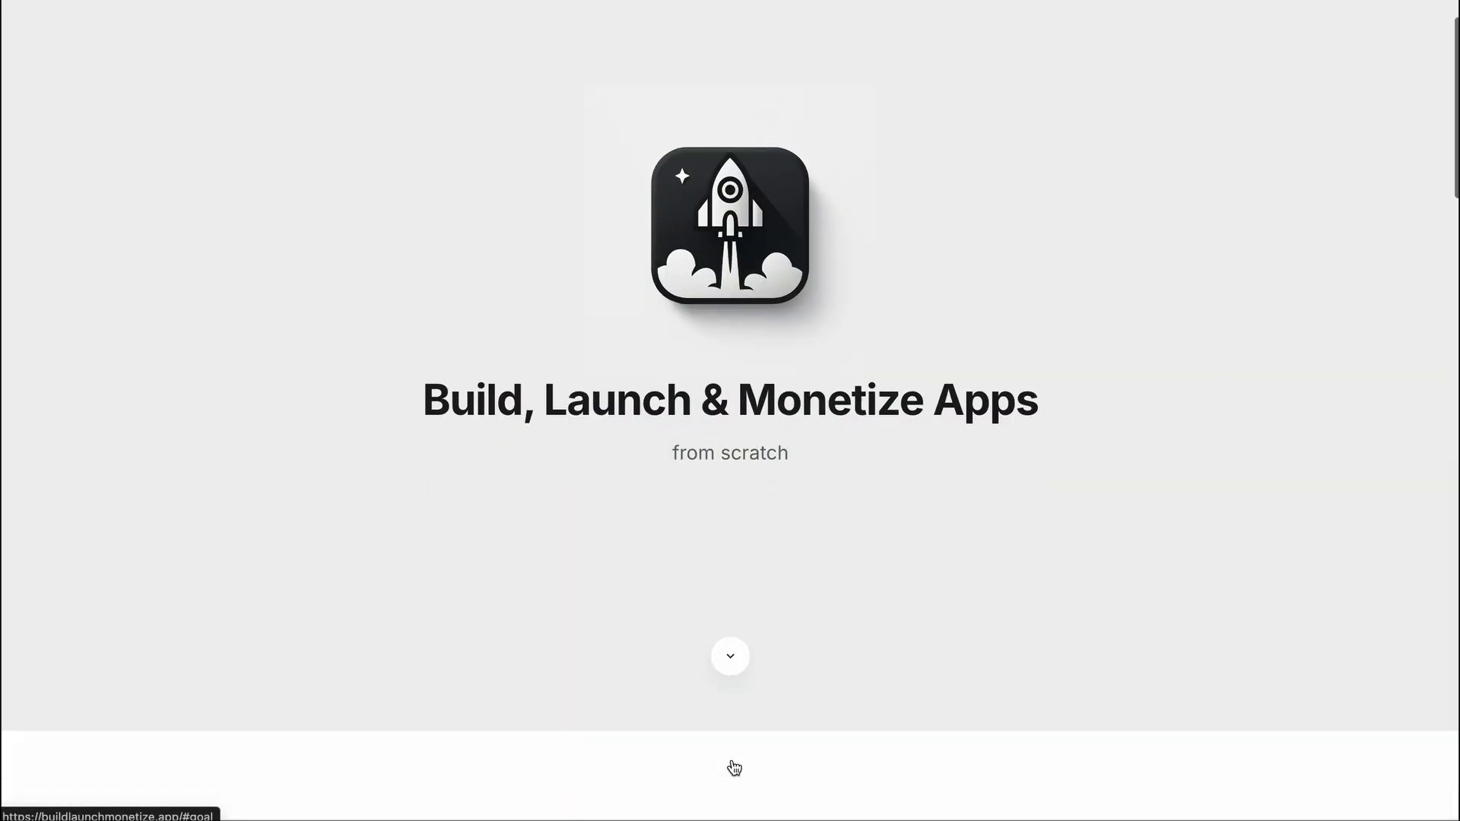
Scroll down to the Launch and Monetize cards and highlight the Apple App Store card's title and text
{"action": "scroll", "coordinate": [516, 420], "scroll_direction": "down", "scroll_amount": 8}
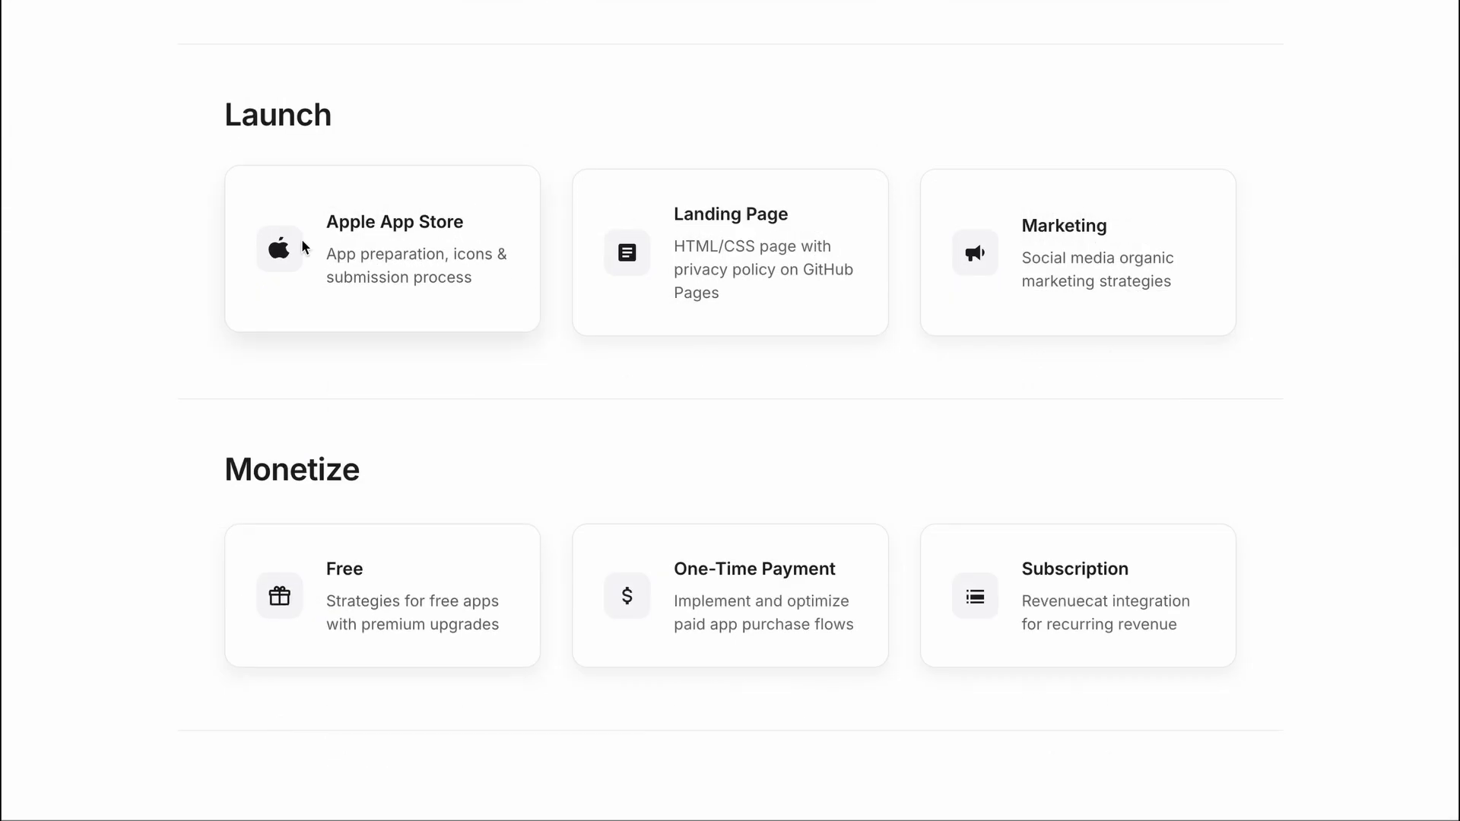
{"action": "left_click_drag", "start_coordinate": [333, 220], "coordinate": [469, 217]}
{"action": "left_click", "coordinate": [469, 218]}
{"action": "double_click", "coordinate": [469, 251]}
{"action": "left_click", "coordinate": [329, 277]}
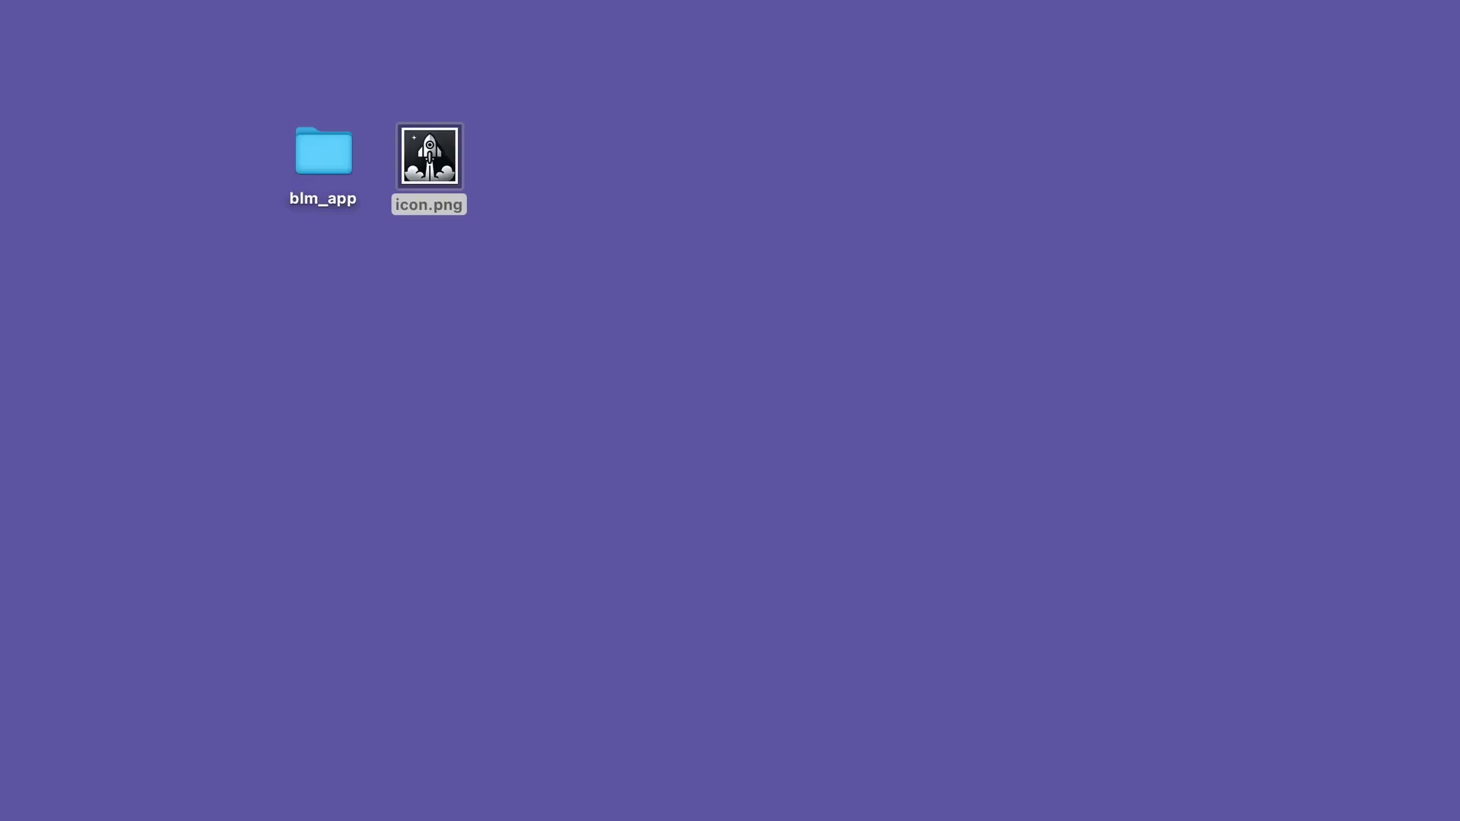
Preview icon.png on the desktop with Quick Look
{"action": "left_click", "coordinate": [750, 436]}
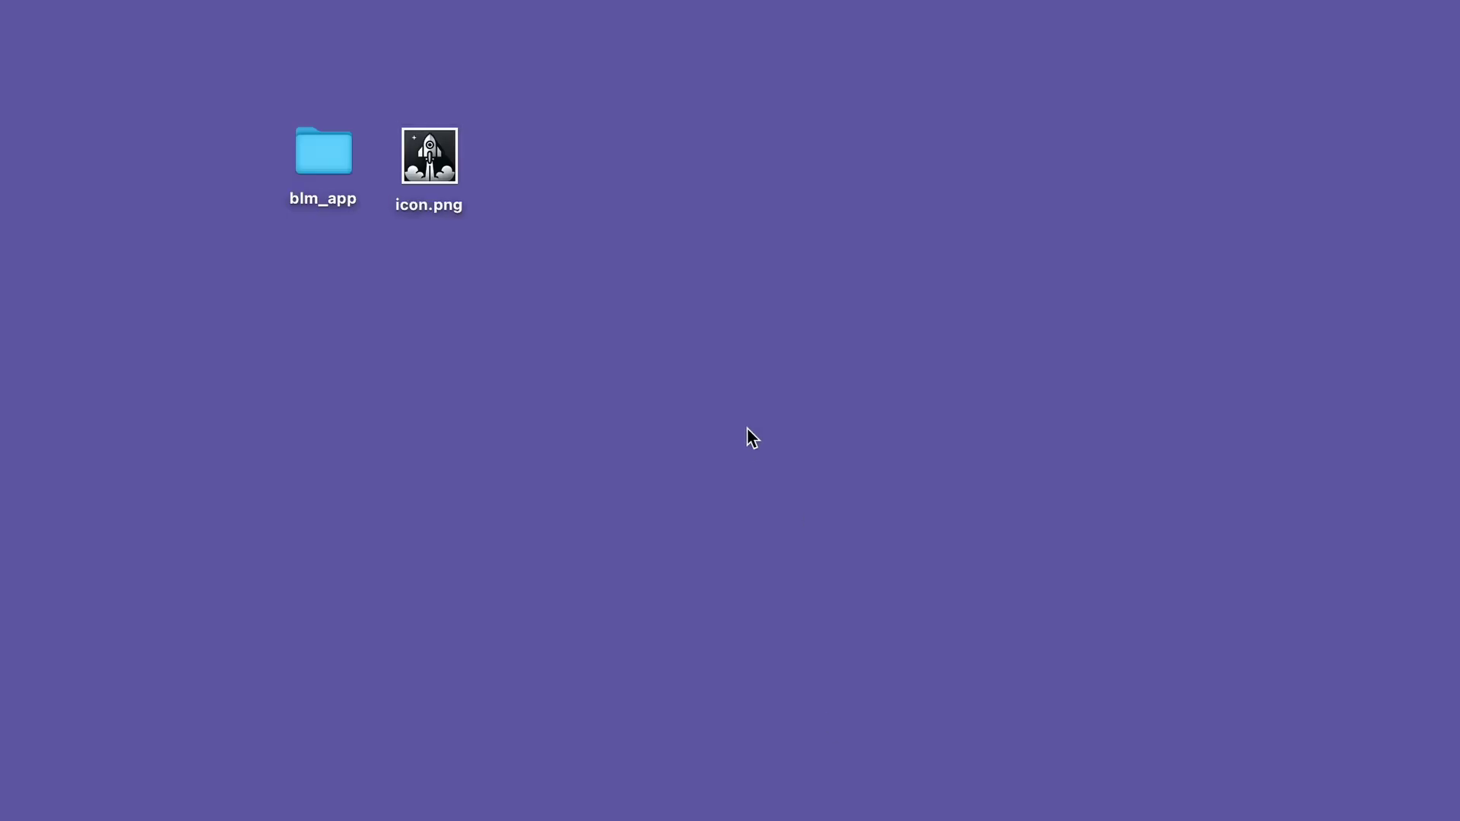
{"action": "left_click", "coordinate": [408, 149]}
{"action": "key", "text": "space"}
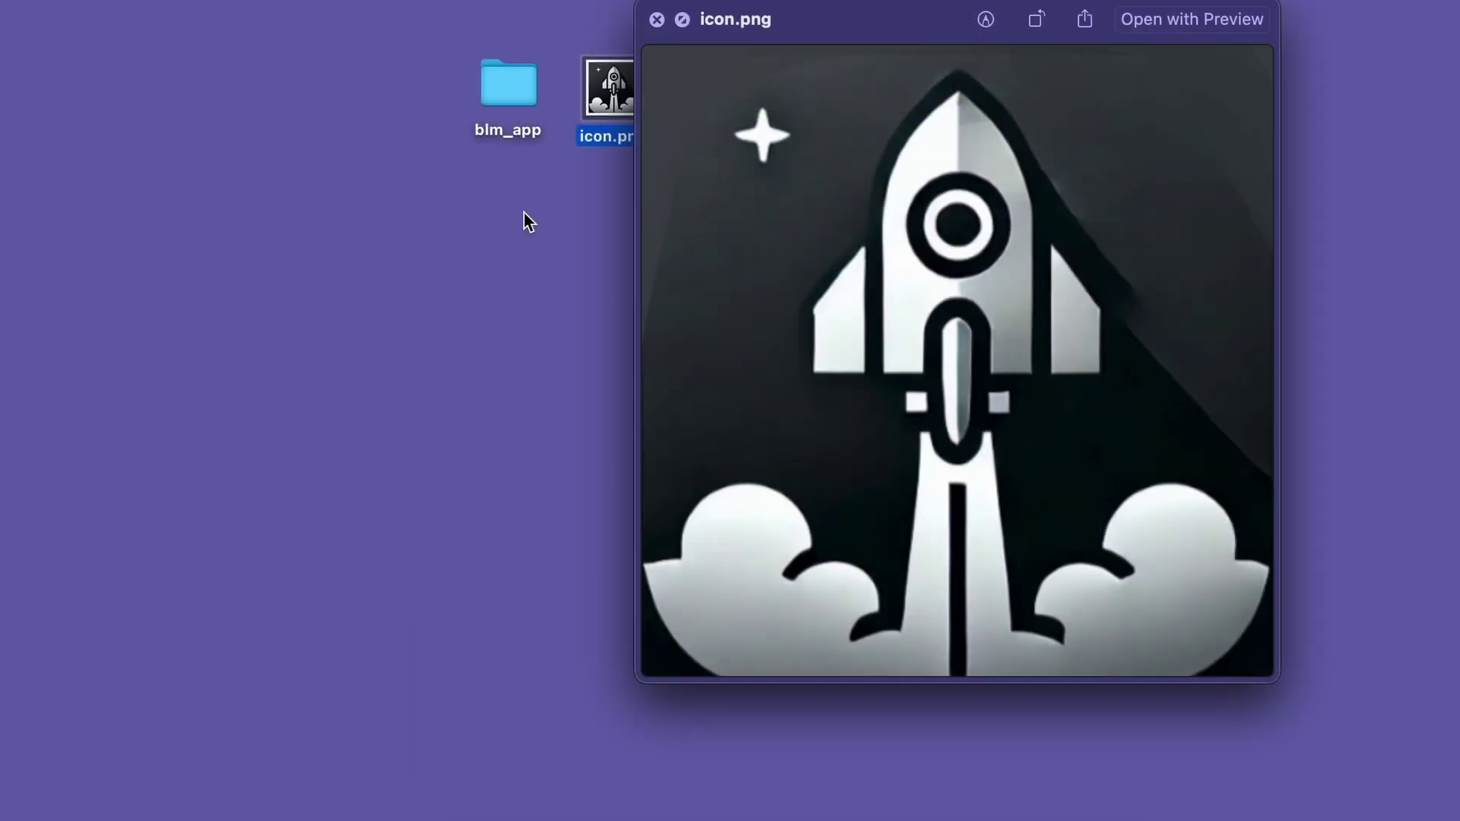
{"action": "key", "text": "space"}
Move icon.png into blm_app/lib/assets and close the Finder window
{"action": "double_click", "coordinate": [327, 149]}
{"action": "double_click", "coordinate": [466, 449]}
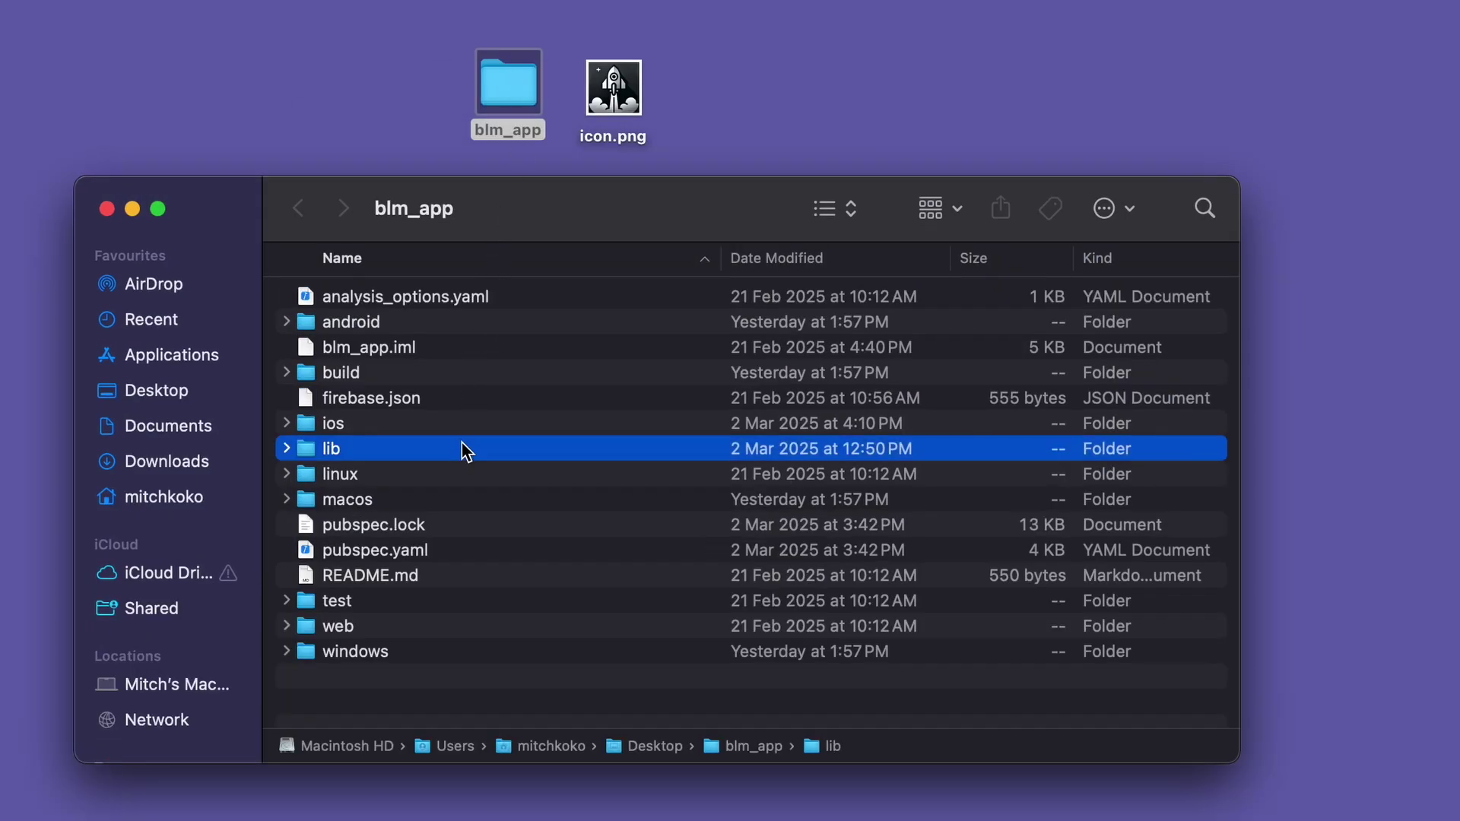
{"action": "double_click", "coordinate": [341, 297]}
{"action": "left_click_drag", "start_coordinate": [619, 95], "coordinate": [580, 222]}
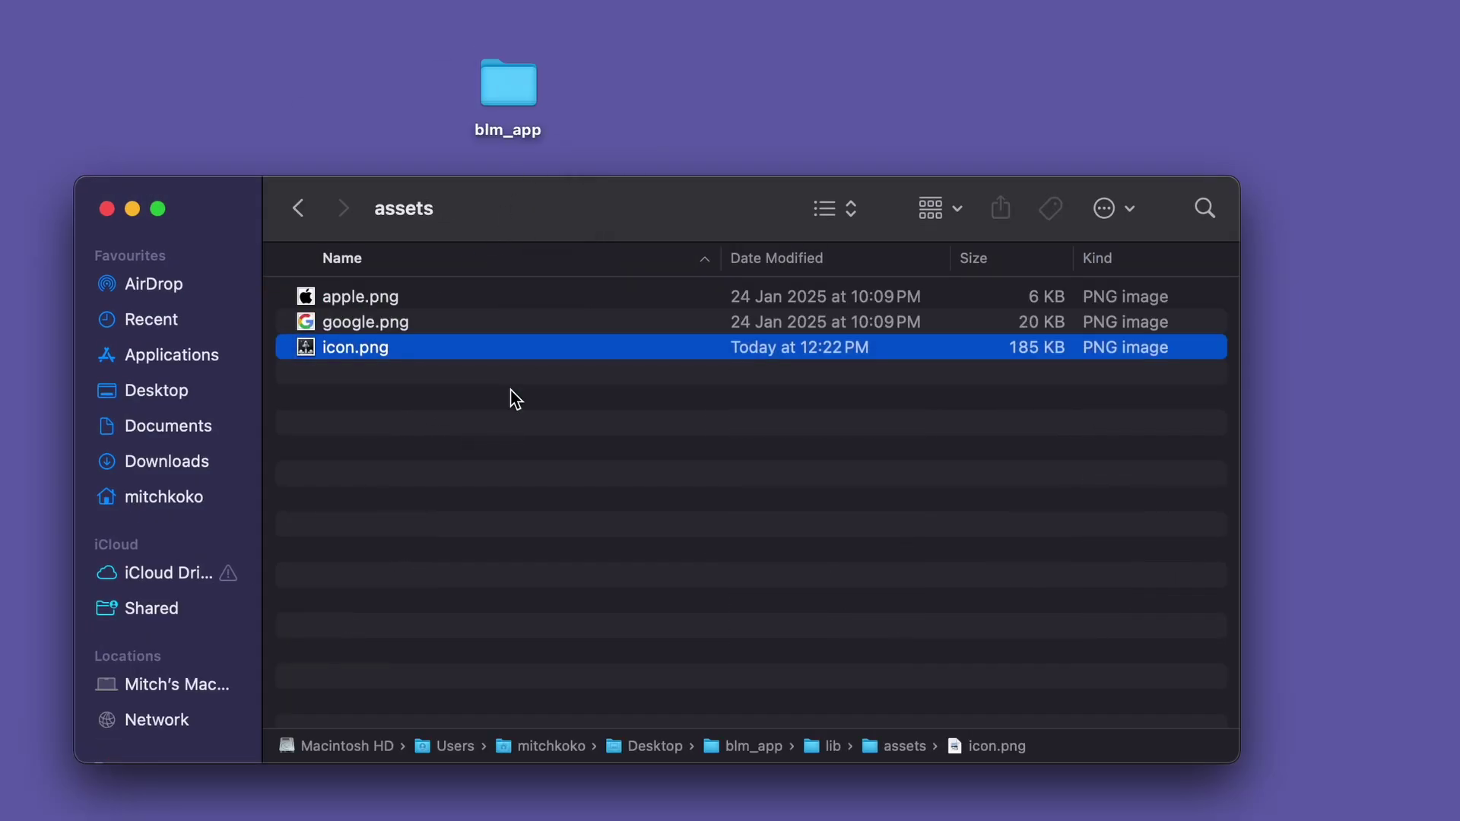
{"action": "left_click", "coordinate": [512, 398]}
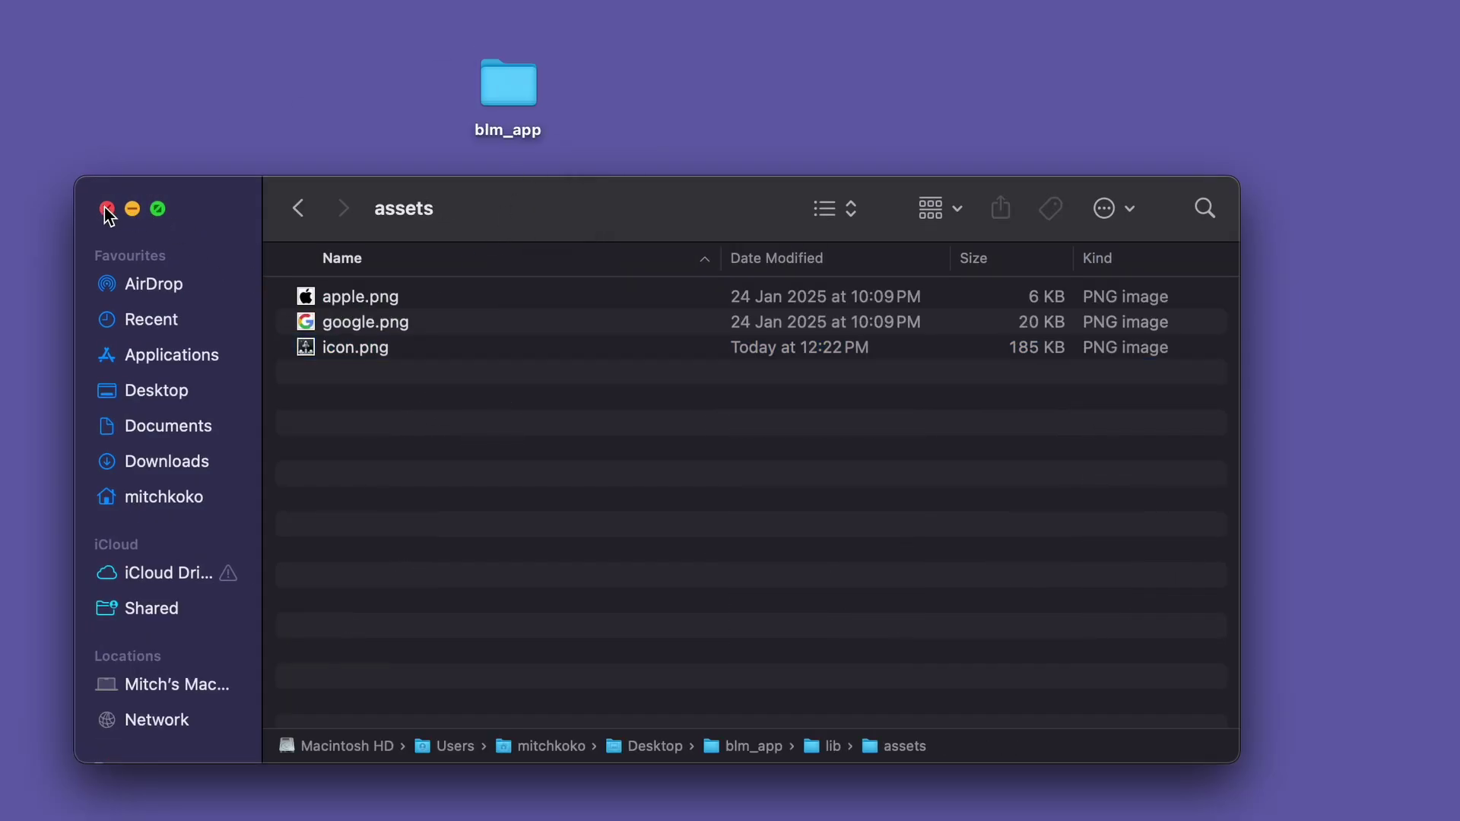
{"action": "left_click", "coordinate": [107, 209]}
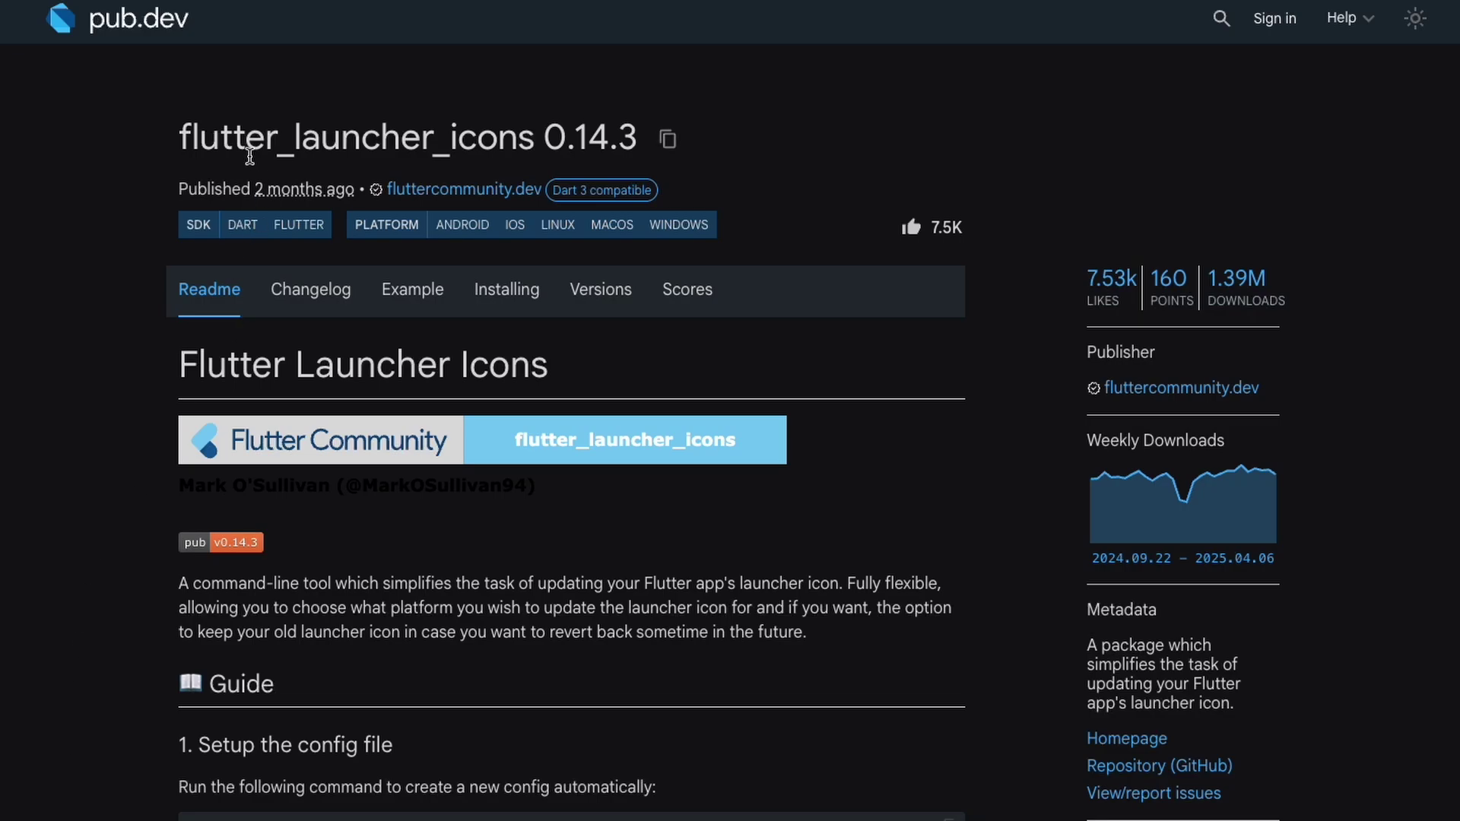
{"action": "triple_click", "coordinate": [239, 139]}
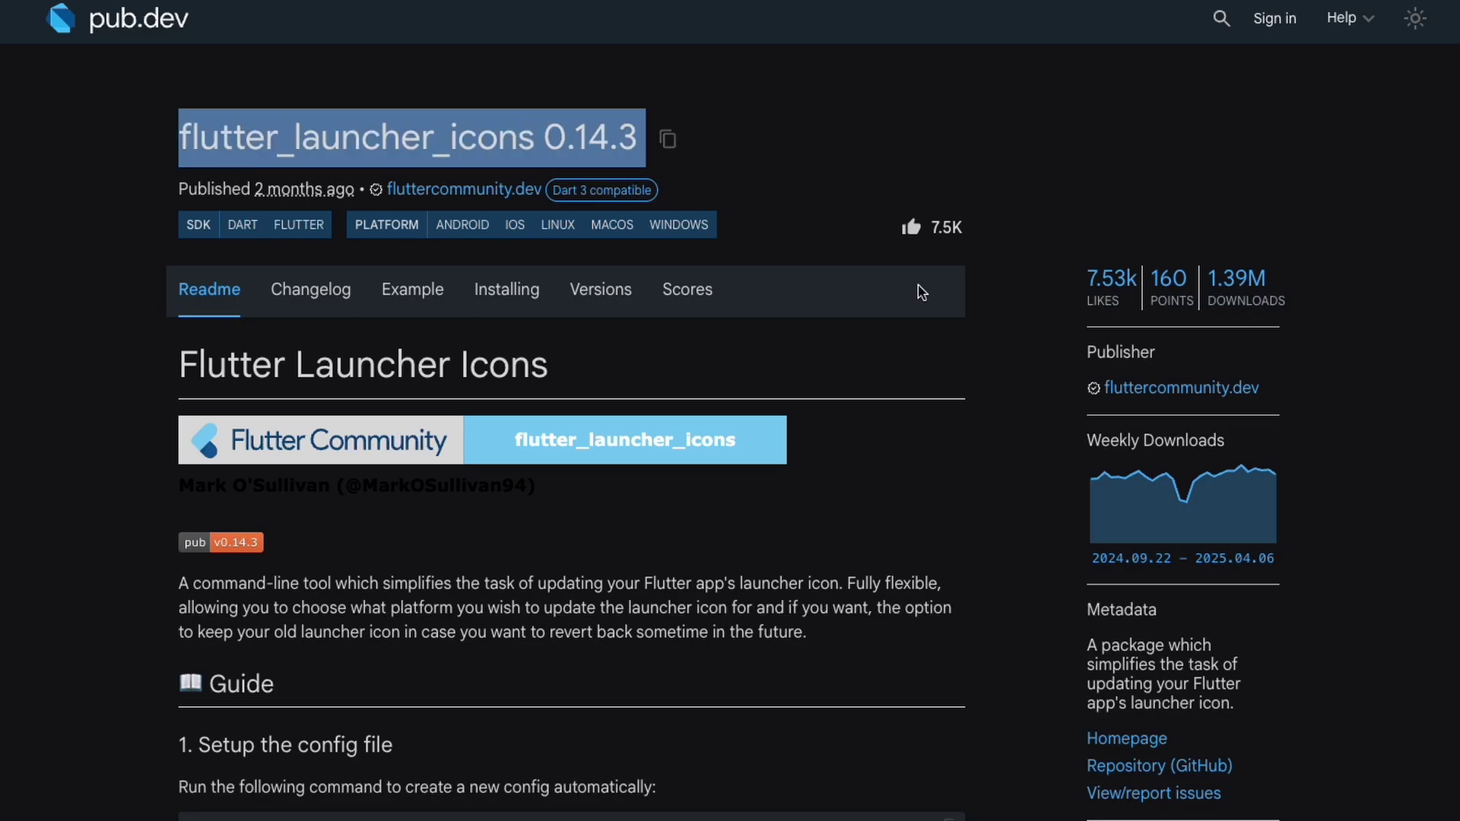
{"action": "scroll", "coordinate": [479, 518], "scroll_direction": "down", "scroll_amount": 2}
{"action": "scroll", "coordinate": [479, 518], "scroll_direction": "down", "scroll_amount": 8}
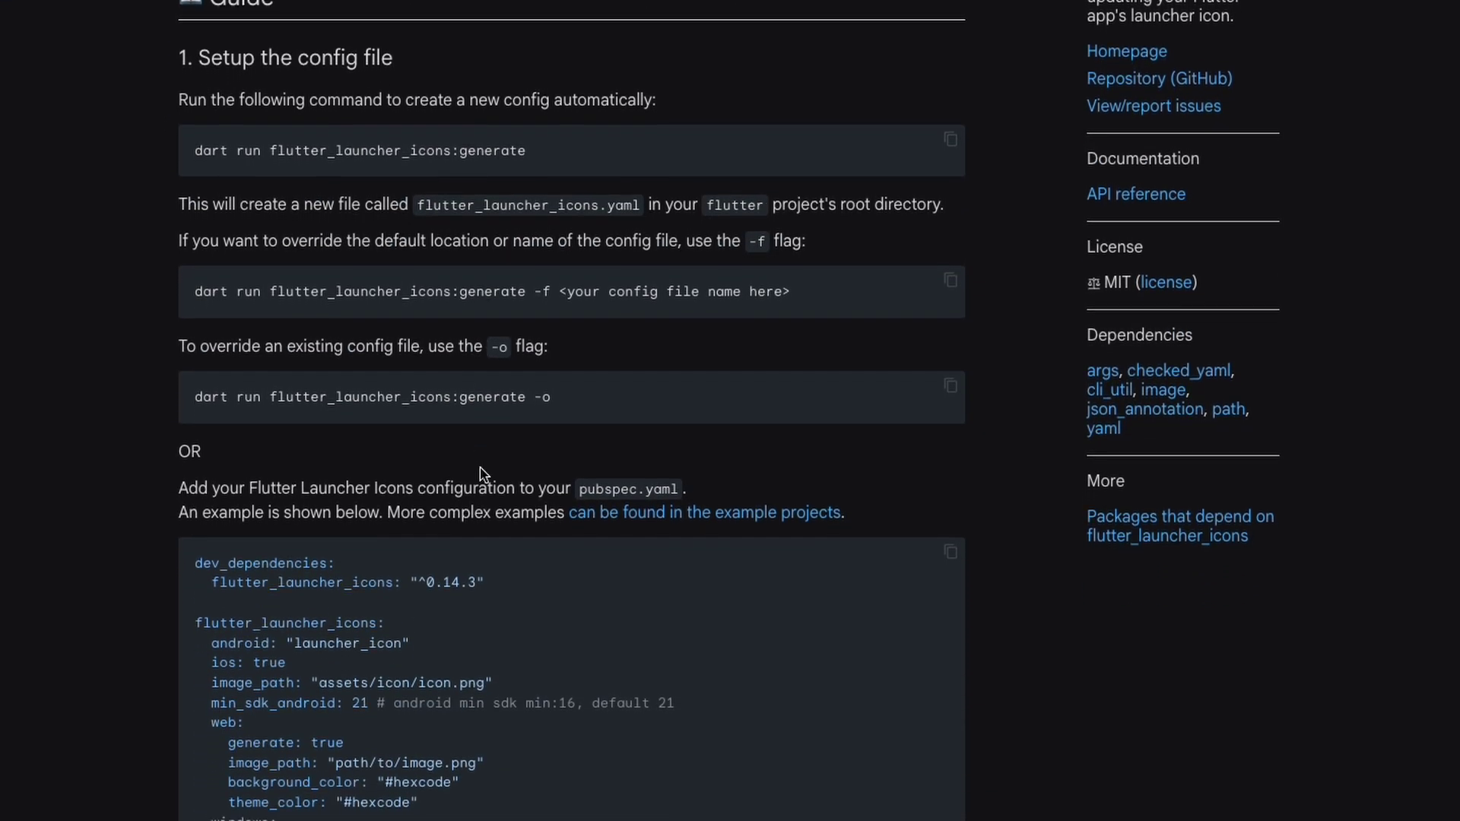
{"action": "scroll", "coordinate": [481, 468], "scroll_direction": "down", "scroll_amount": 3}
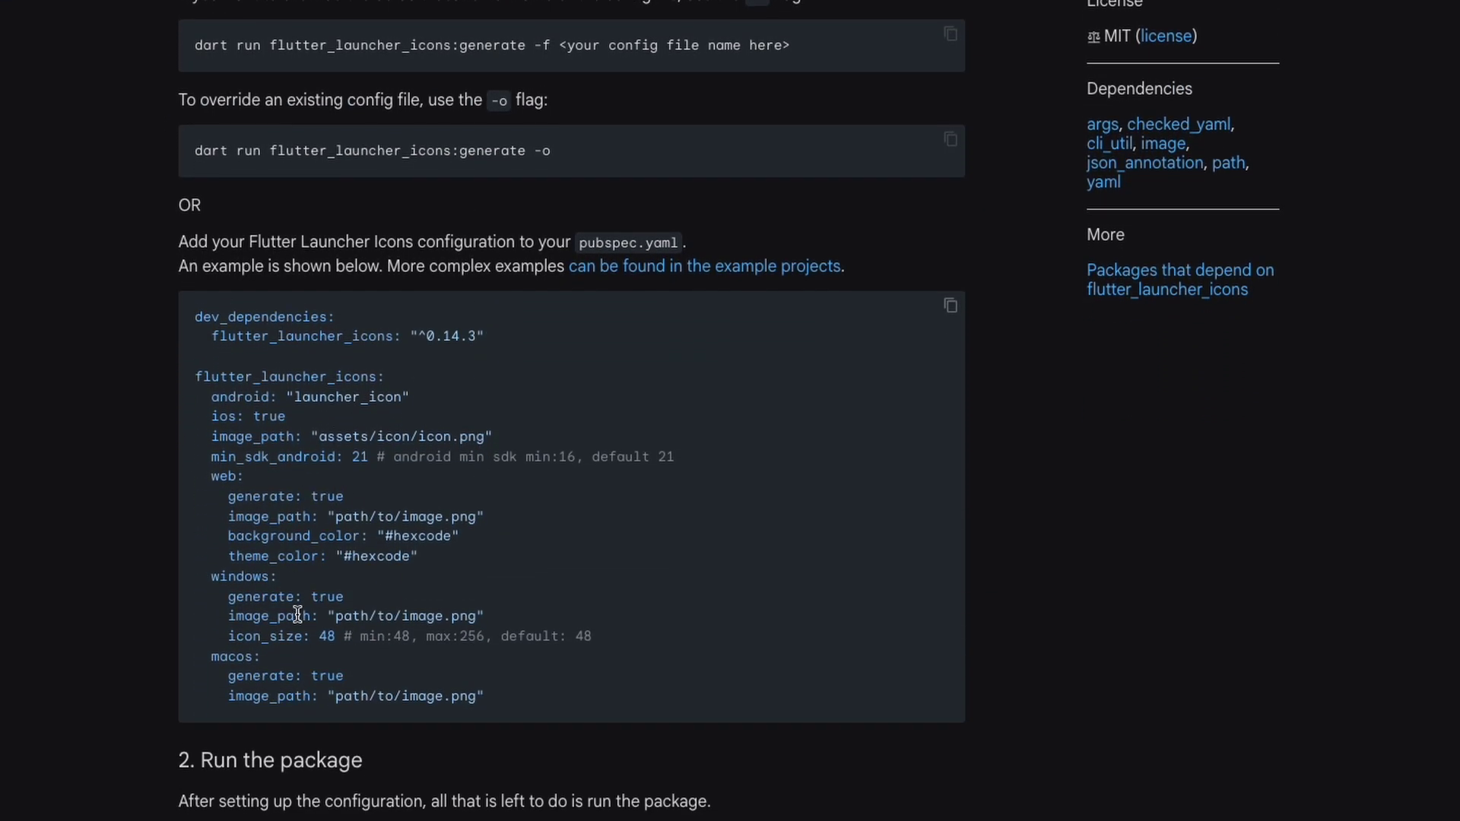
{"action": "scroll", "coordinate": [368, 688], "scroll_direction": "down", "scroll_amount": 3}
{"action": "scroll", "coordinate": [369, 680], "scroll_direction": "down", "scroll_amount": 1}
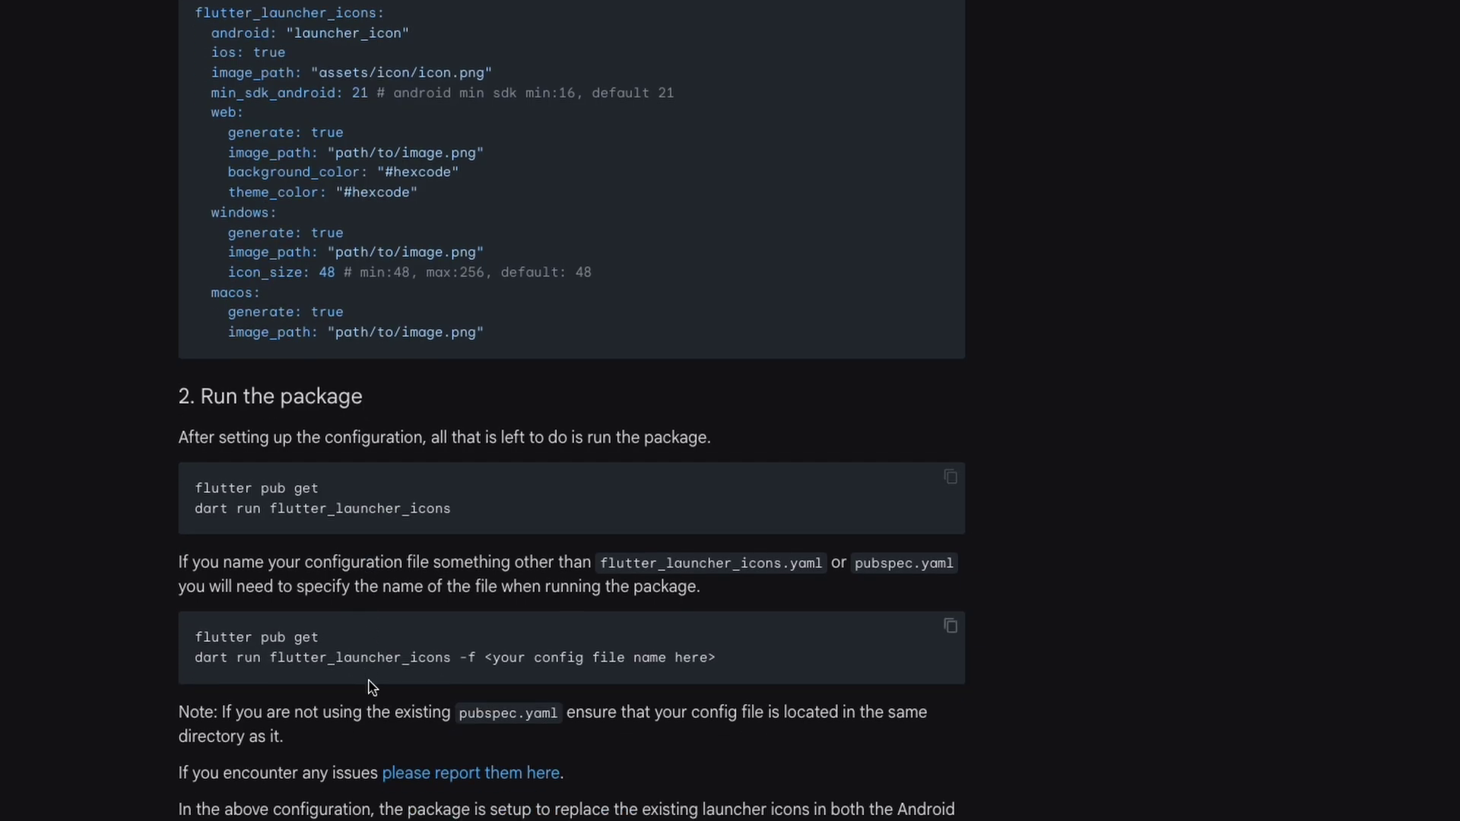
{"action": "scroll", "coordinate": [371, 688], "scroll_direction": "up", "scroll_amount": 15}
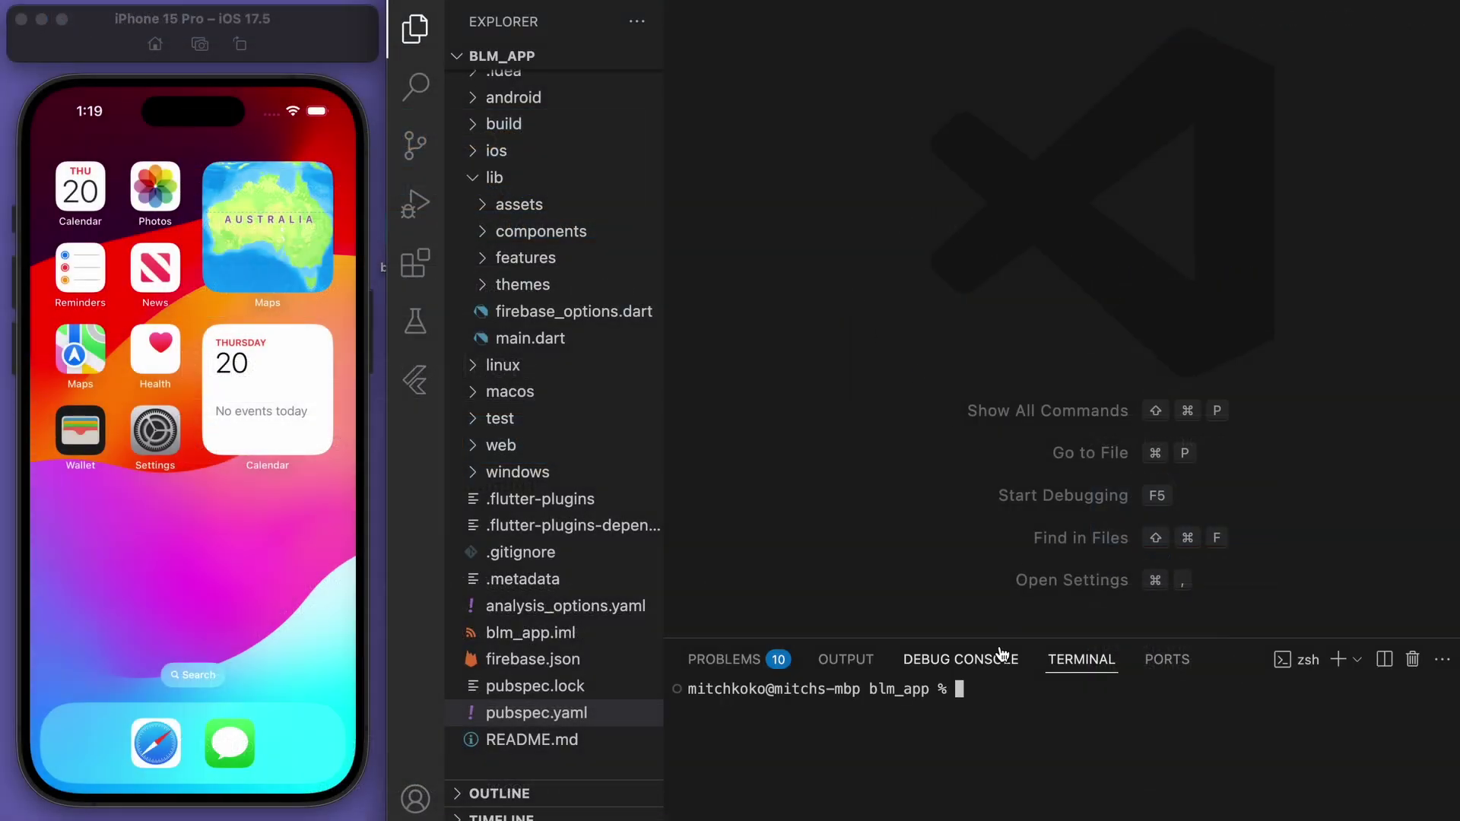
Run flutter pub add flutter_launcher_icons in the integrated terminal
{"action": "type", "text": "flutter pub add flutter"}
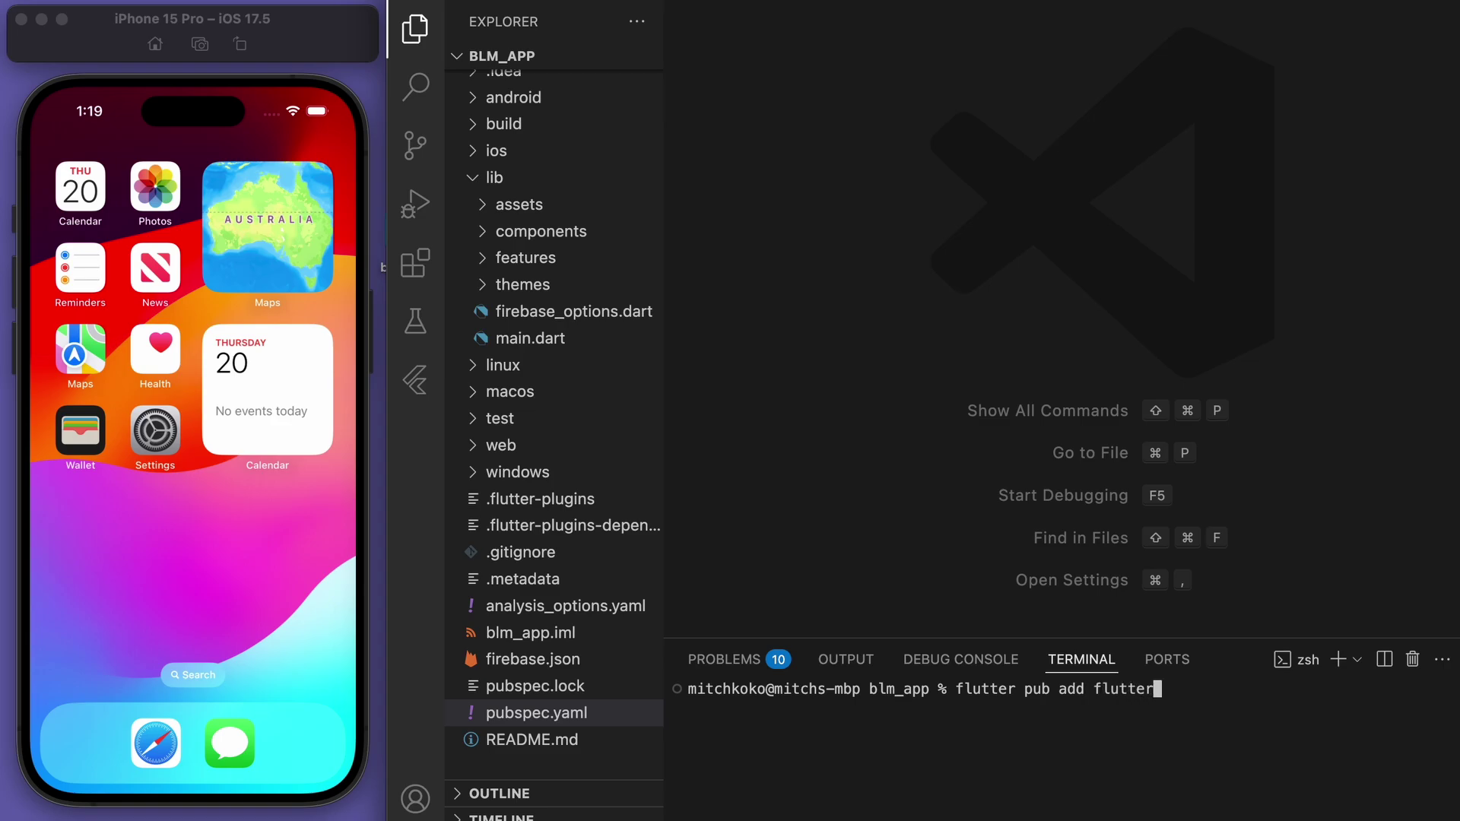
{"action": "type", "text": "_launcher_icons"}
{"action": "key", "text": "Return"}
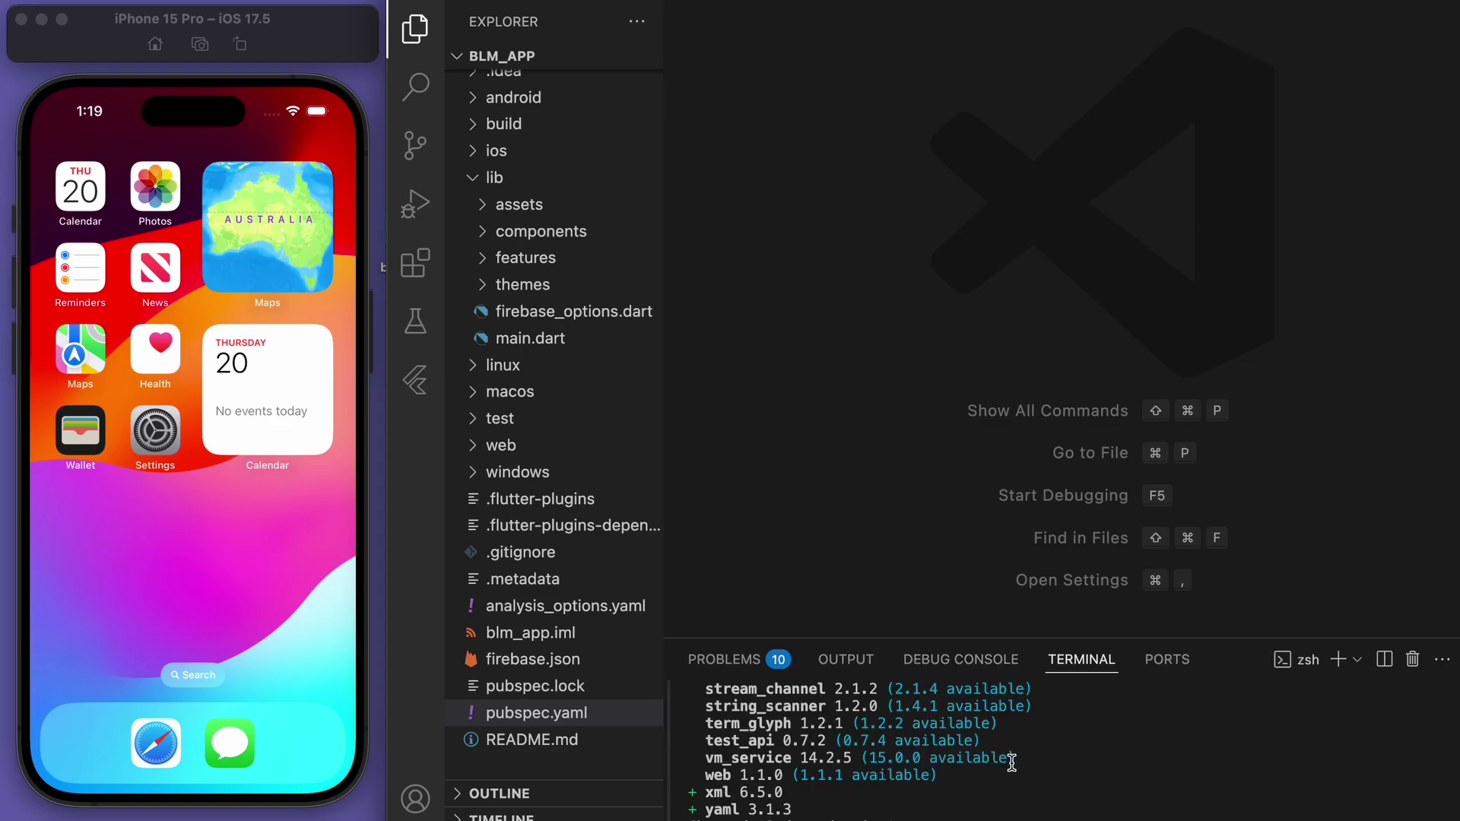
Open pubspec.yaml and make room below the flutter_launcher_icons dependency
{"action": "left_click", "coordinate": [536, 712]}
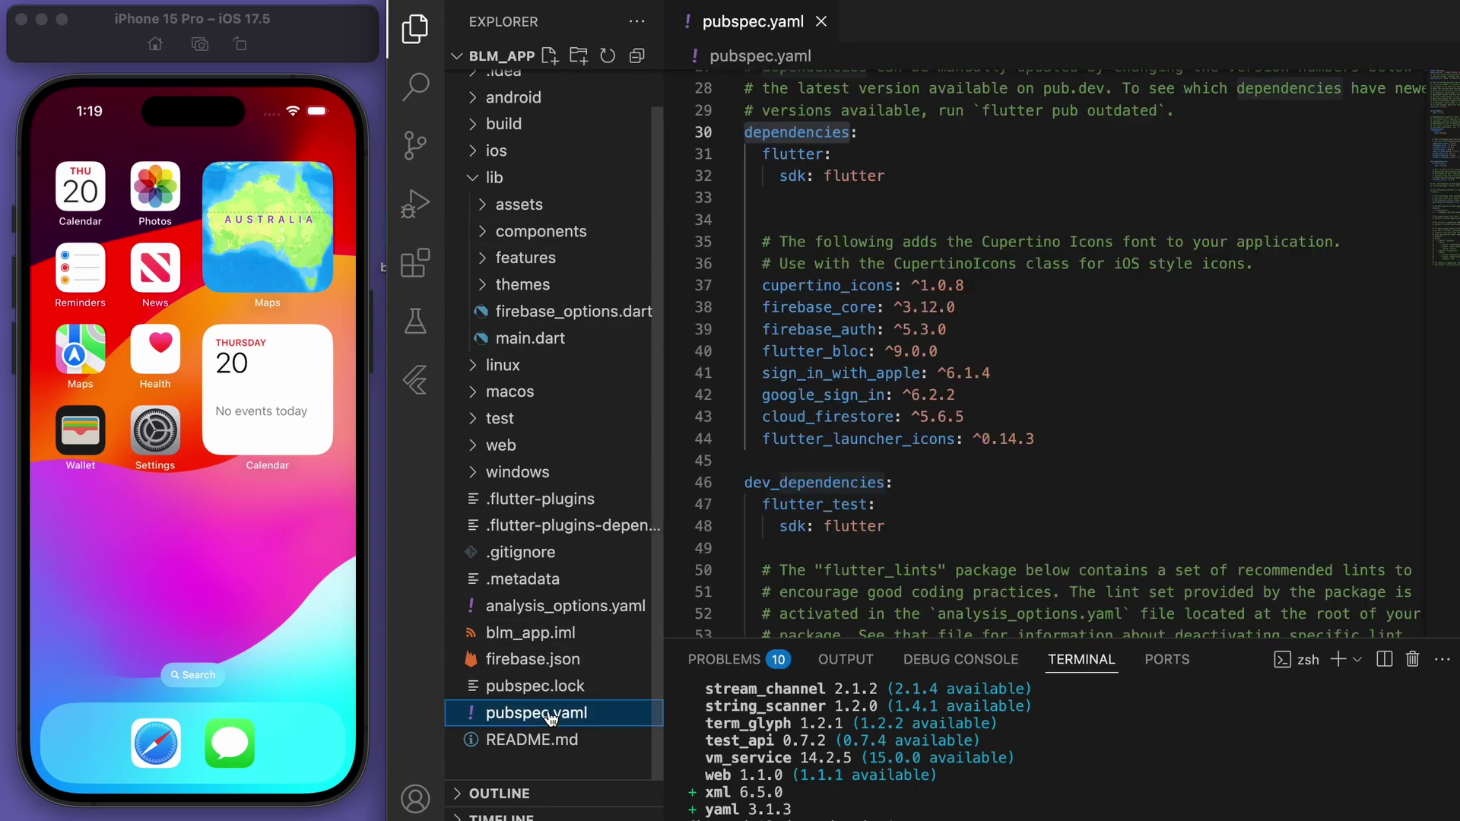
{"action": "left_click", "coordinate": [416, 31]}
{"action": "scroll", "coordinate": [836, 168], "scroll_direction": "up", "scroll_amount": 1}
{"action": "left_click_drag", "start_coordinate": [543, 471], "coordinate": [865, 472]}
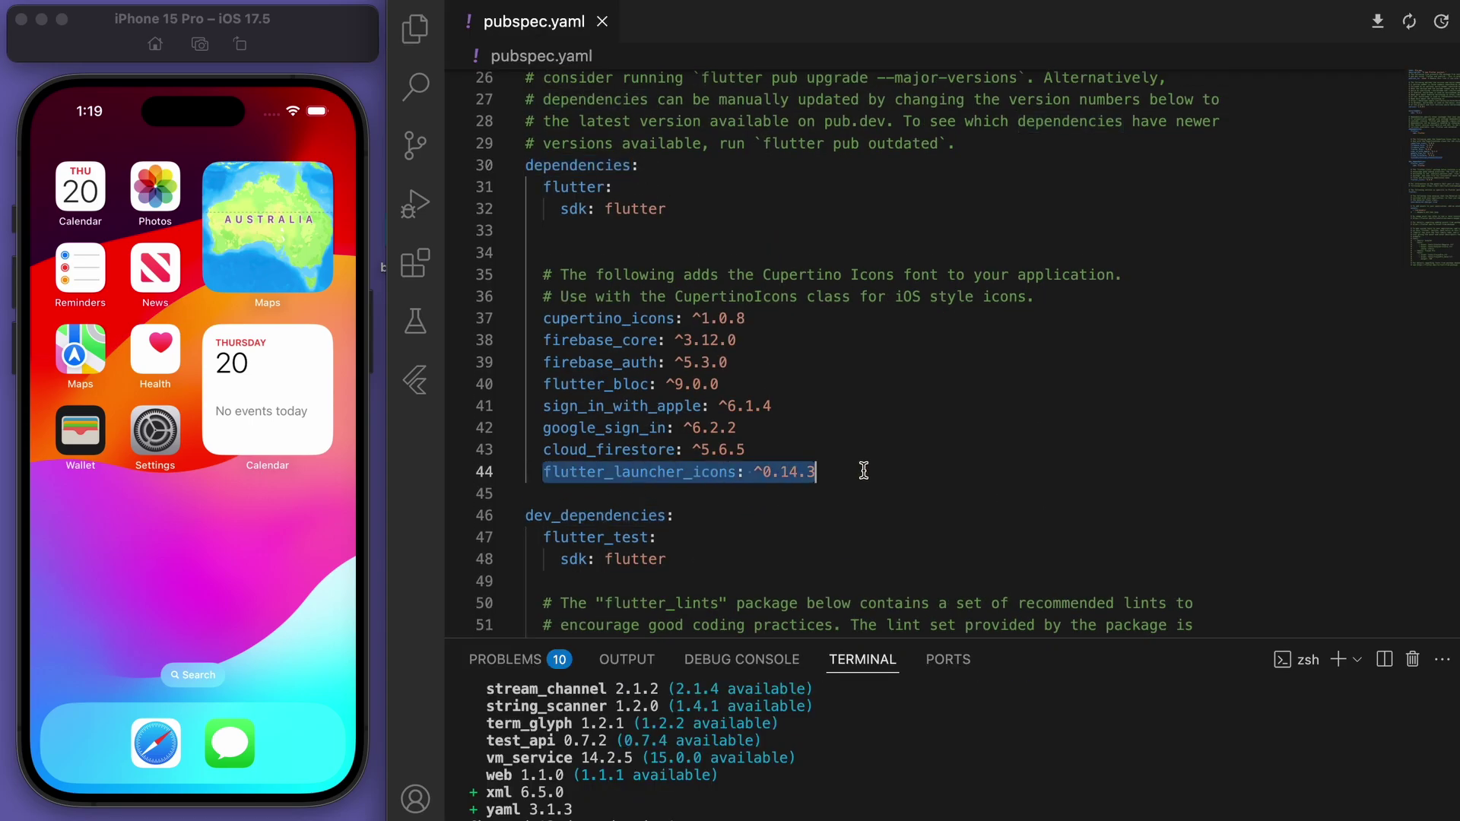
{"action": "scroll", "coordinate": [864, 472], "scroll_direction": "down", "scroll_amount": 3}
{"action": "scroll", "coordinate": [855, 327], "scroll_direction": "up", "scroll_amount": 1}
{"action": "left_click", "coordinate": [852, 320]}
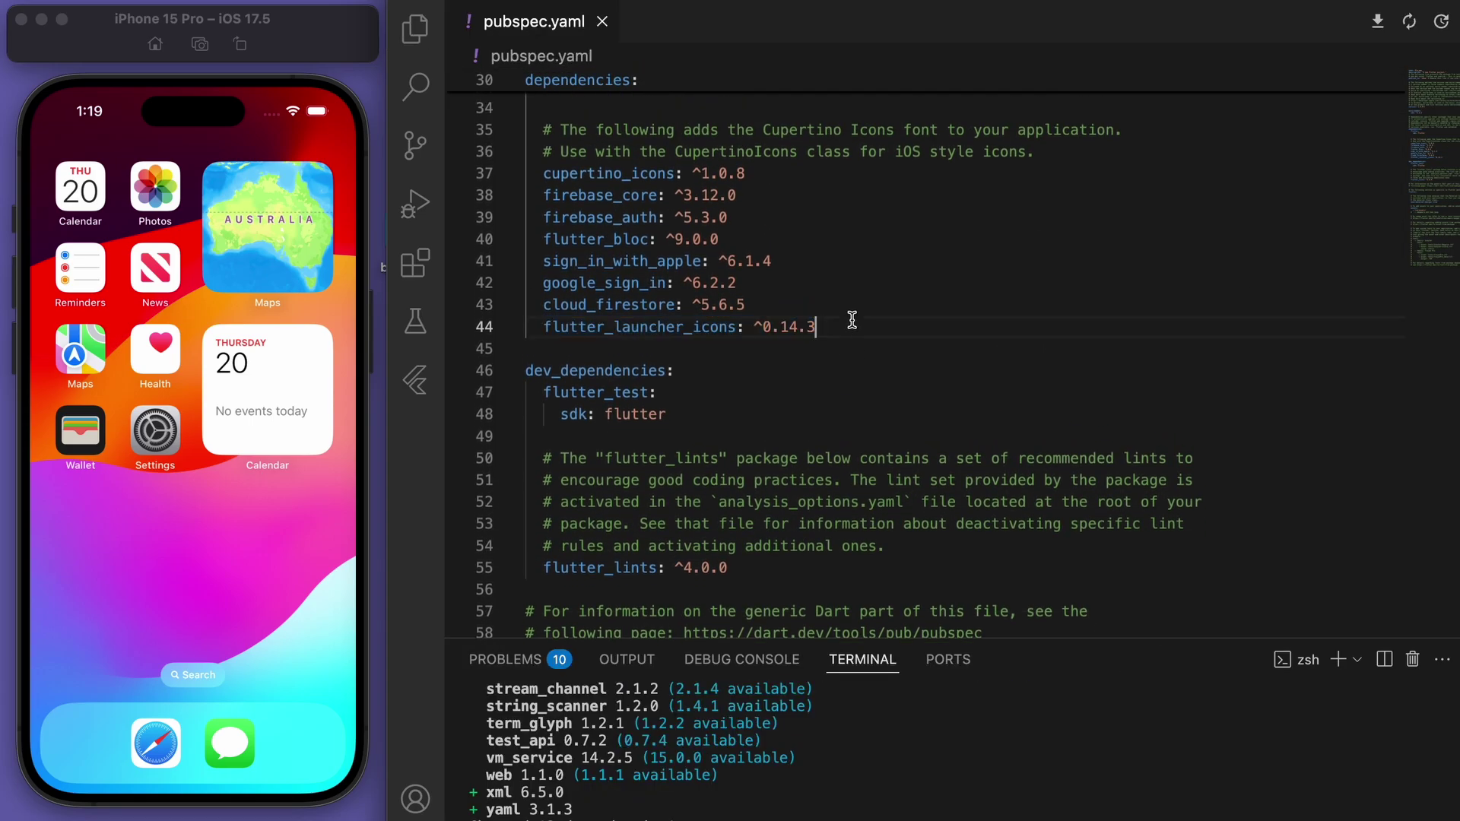
{"action": "key", "text": "Return"}
{"action": "key", "text": "Return"}
{"action": "key", "text": "BackSpace"}
Add a flutter_launcher_icons block with ios: true, remove_alpha_ios: true, image_path lib/assets/icon.png, and save
{"action": "type", "text": "flutter_lau"}
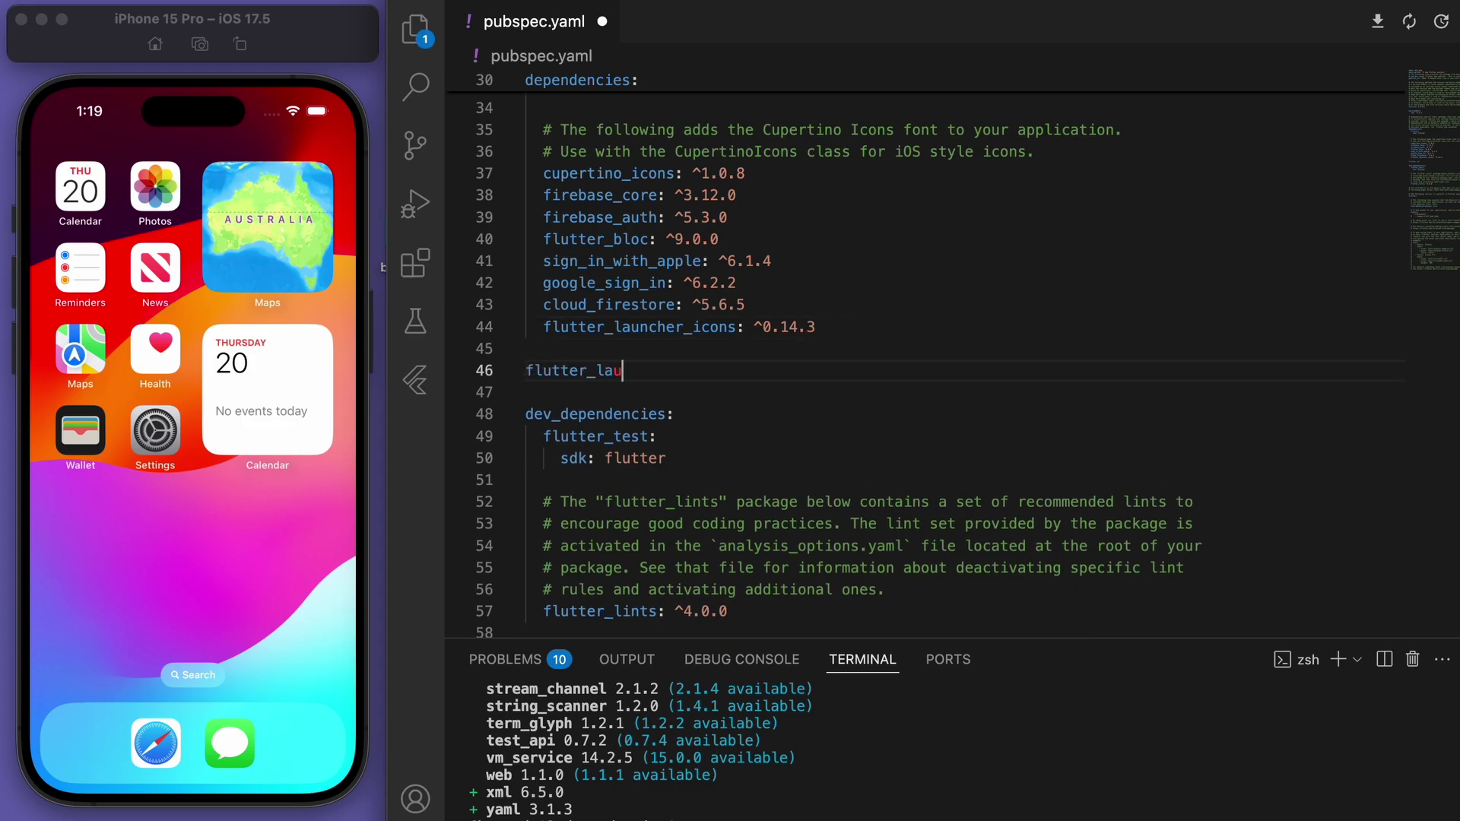
{"action": "type", "text": "ncher_icons:"}
{"action": "key", "text": "Return"}
{"action": "type", "text": "ios"}
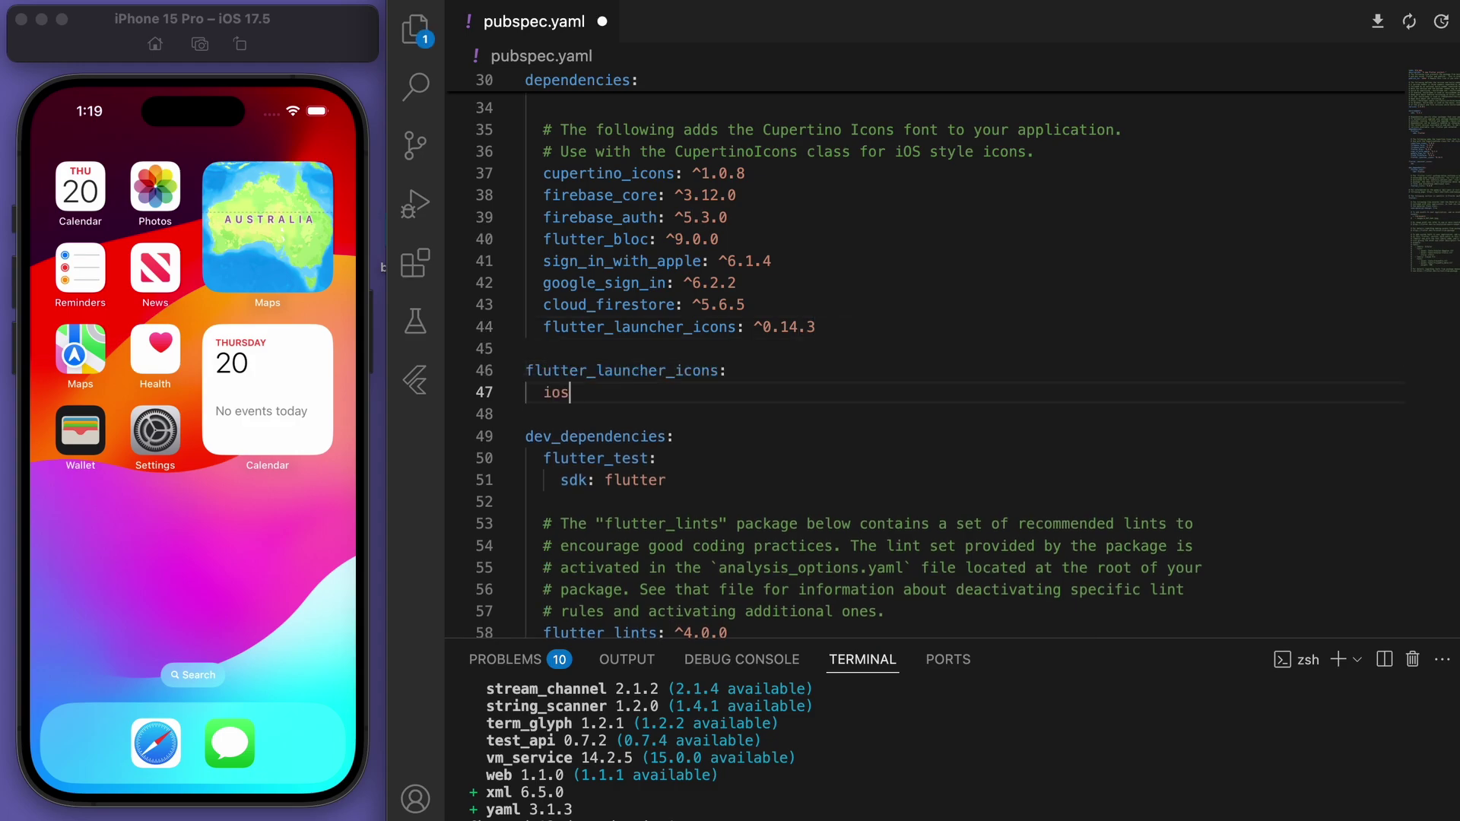
{"action": "type", "text": ": true"}
{"action": "key", "text": "Return"}
{"action": "type", "text": "remove_alp"}
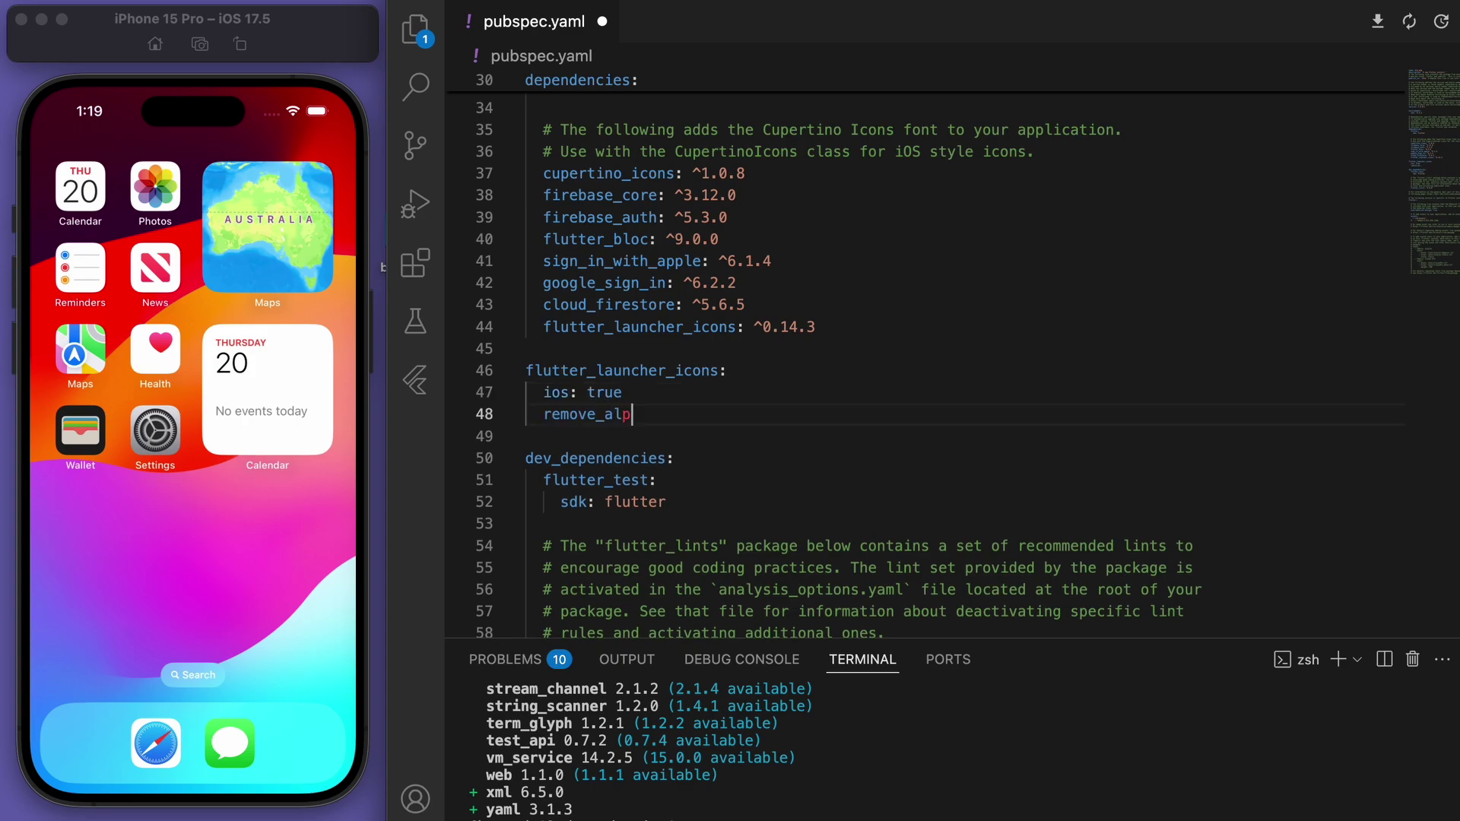
{"action": "type", "text": "ha_ios:truetrue"}
{"action": "key", "text": "Return"}
{"action": "type", "text": "image_p"}
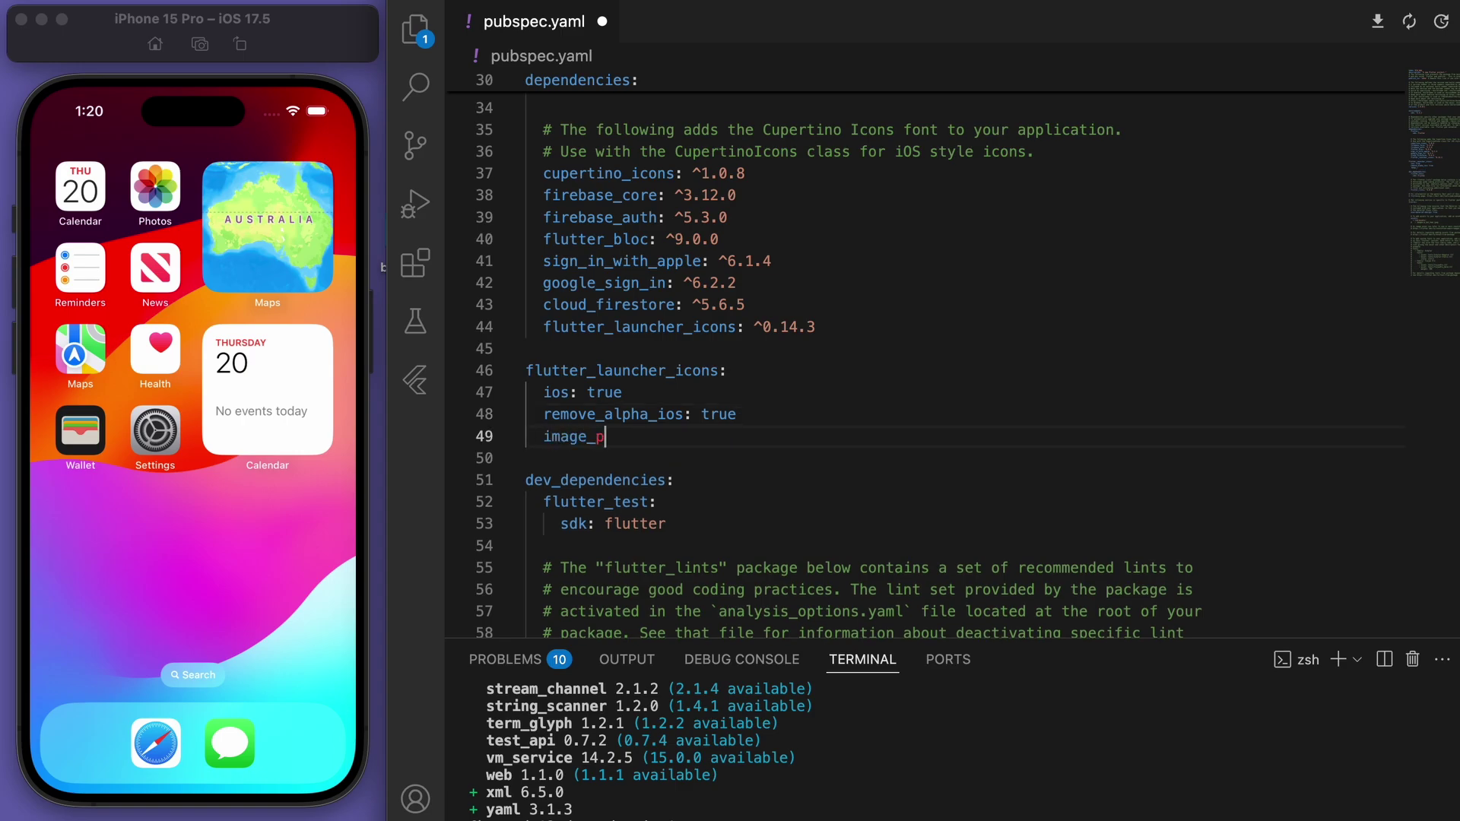
{"action": "type", "text": "ath: \"lib/assets/icon.png"}
{"action": "key", "text": "super+s"}
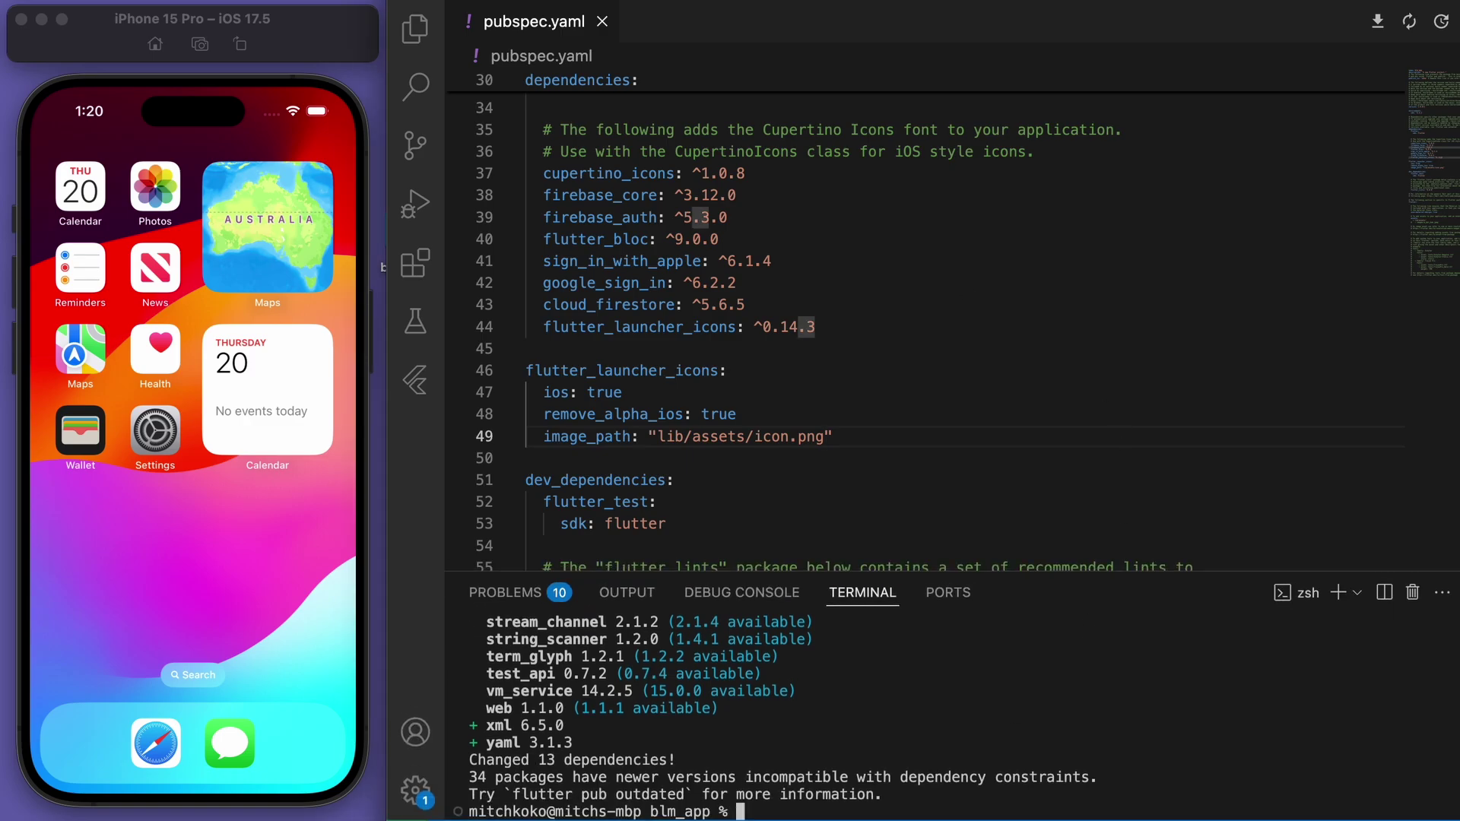
Run dart run flutter_launcher_icons to generate the iOS launcher icons
{"action": "type", "text": "dart run"}
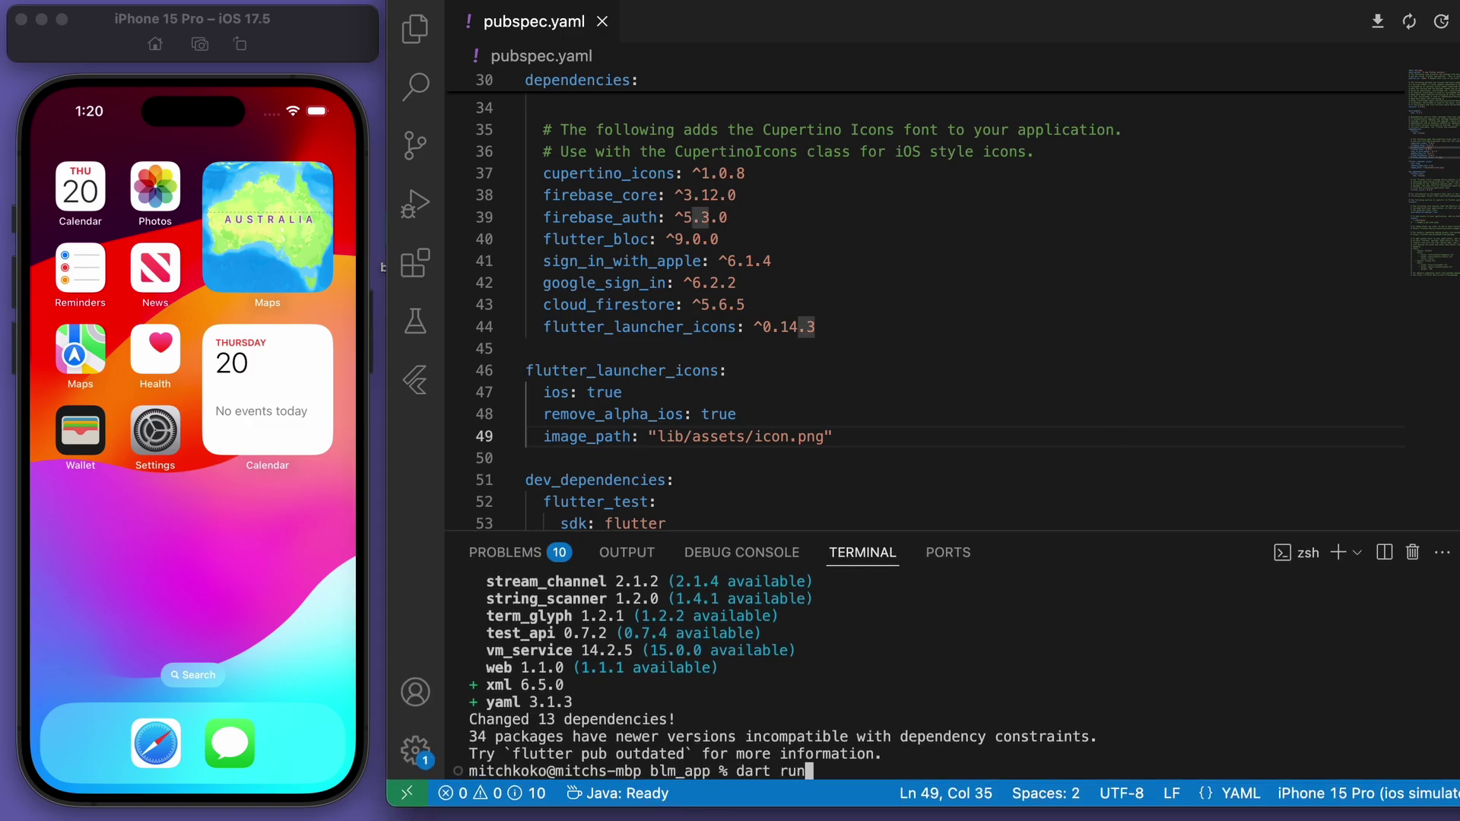
{"action": "type", "text": " flutter_launcher_icons"}
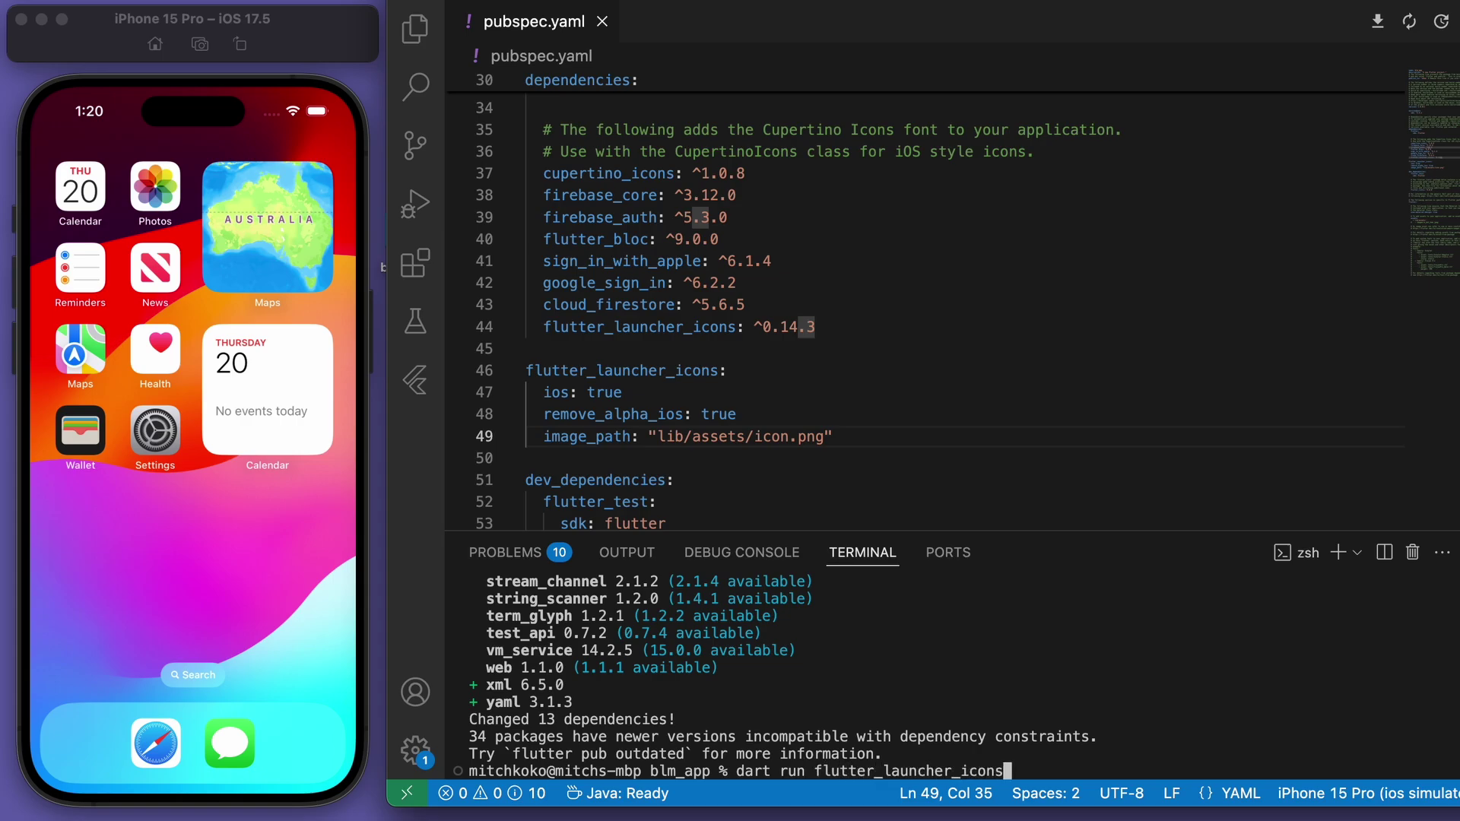
{"action": "key", "text": "Return"}
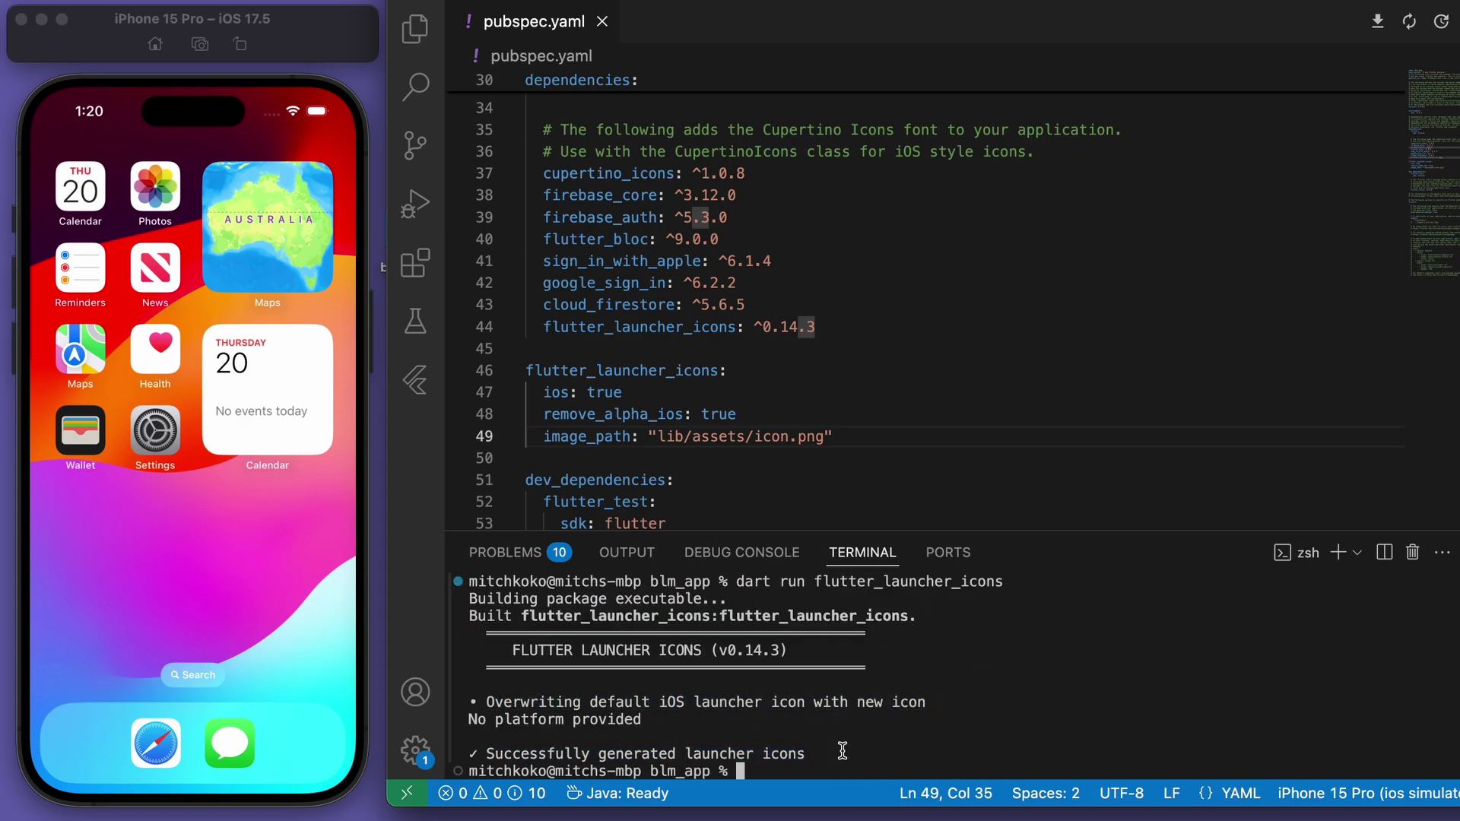
Close pubspec.yaml and open main.dart with the file list and terminal hidden
{"action": "left_click", "coordinate": [603, 22]}
{"action": "left_click", "coordinate": [415, 29]}
{"action": "left_click", "coordinate": [530, 231]}
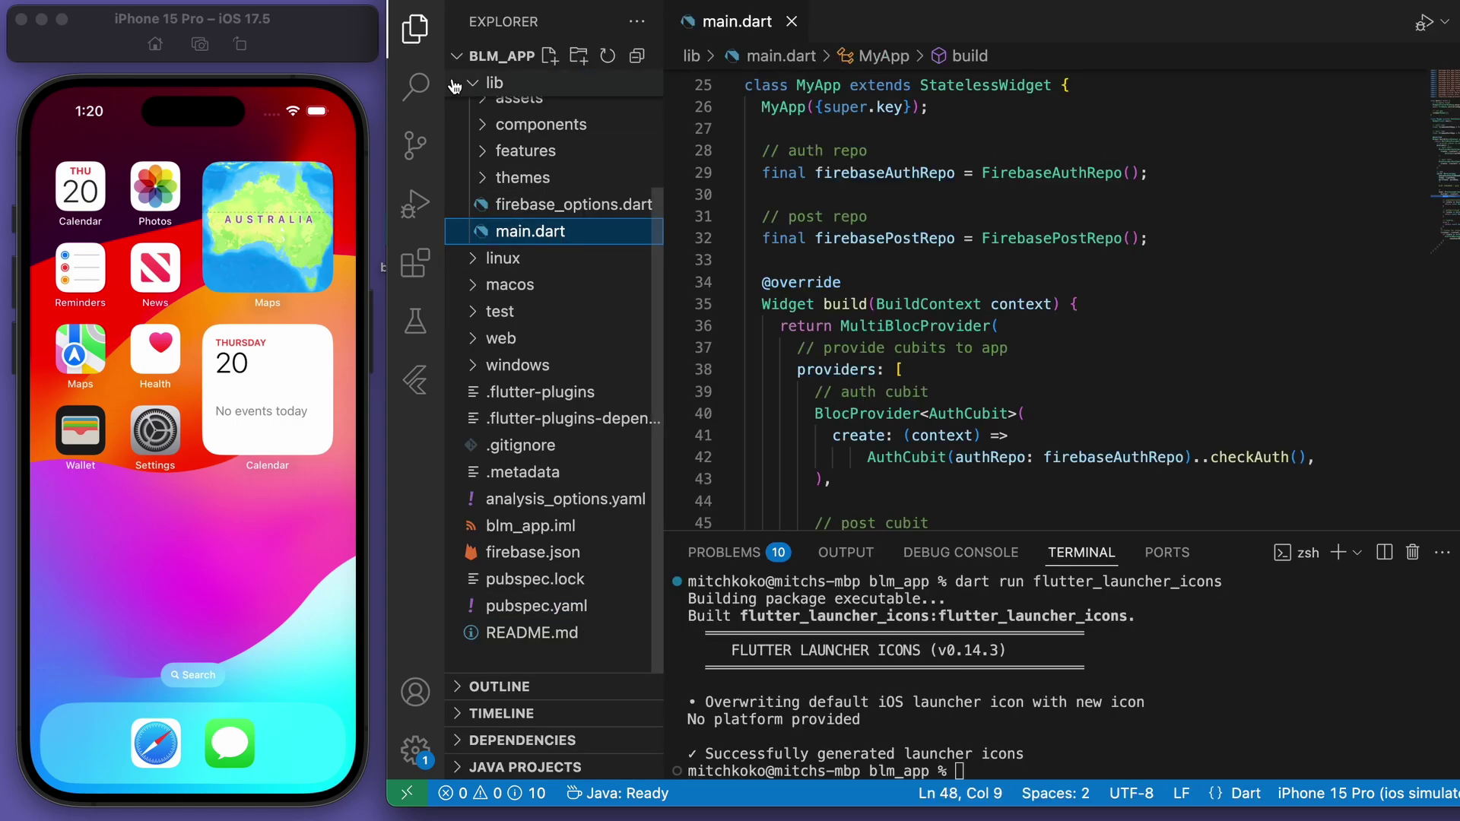
{"action": "key", "text": "super+b"}
{"action": "key", "text": "super+j"}
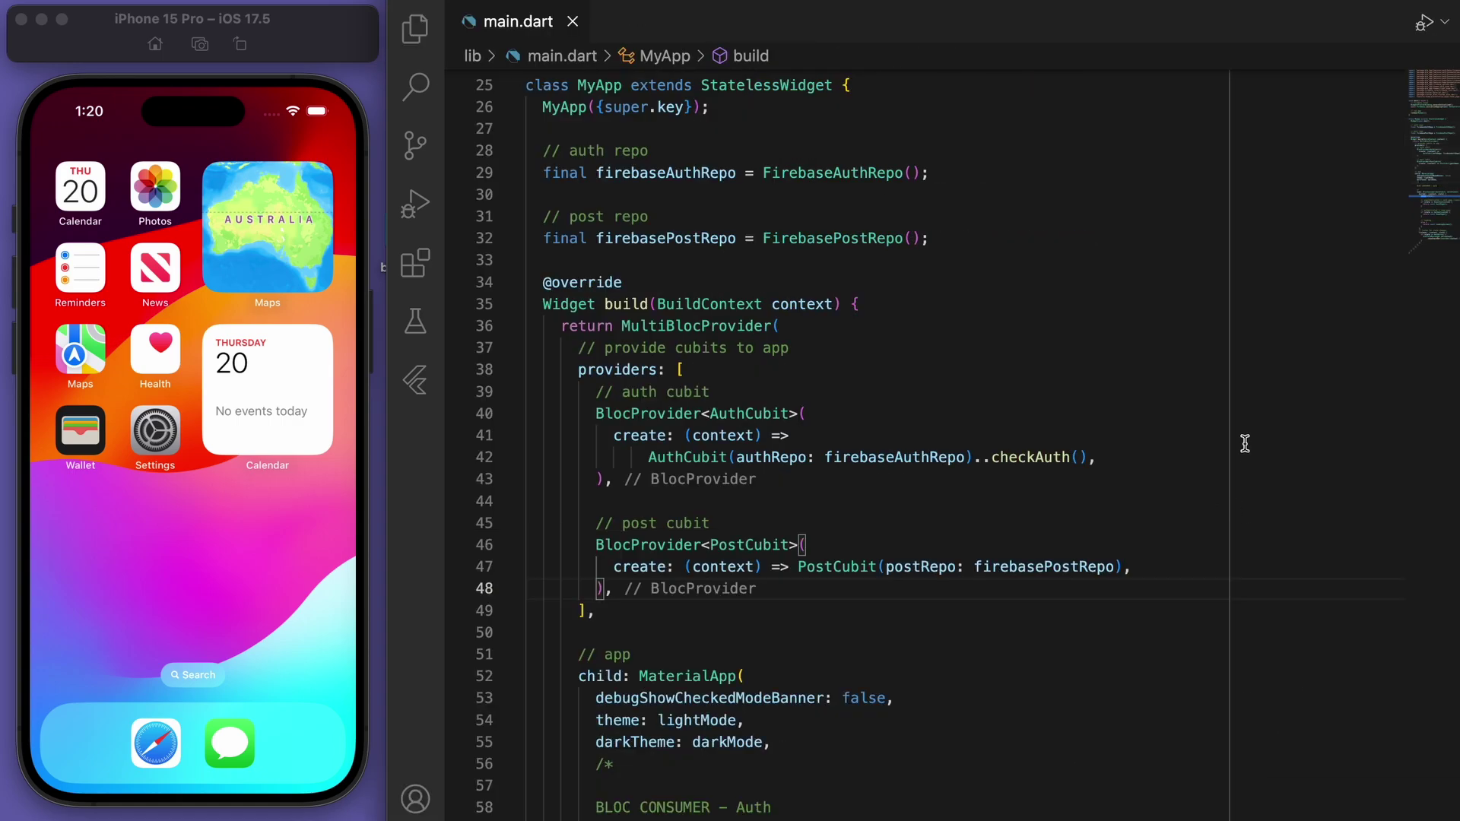
Start debugging on the iPhone 15 Pro simulator, then return the simulator to its home screen
{"action": "key", "text": "F5"}
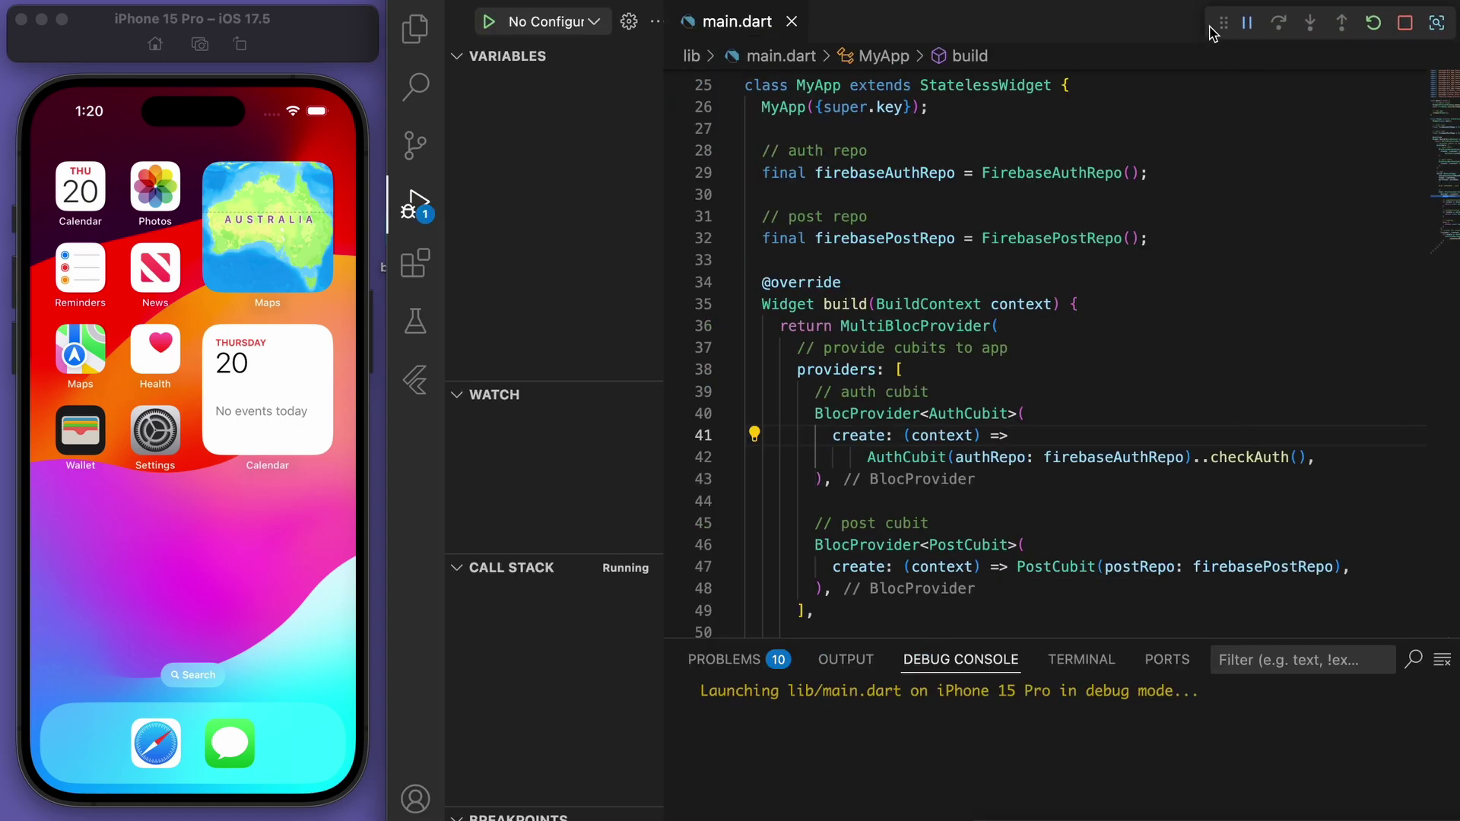
{"action": "left_click", "coordinate": [416, 204]}
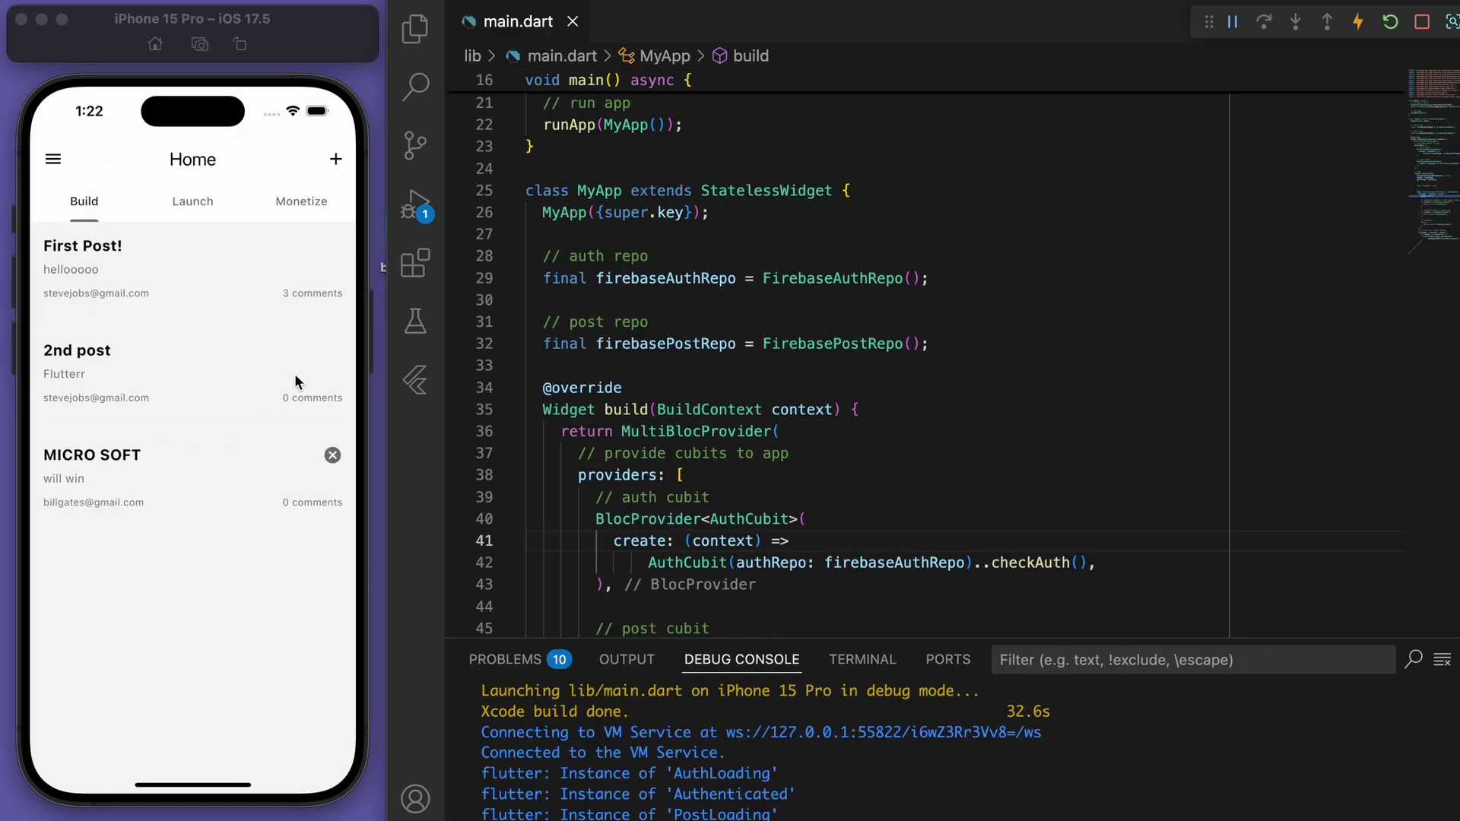
{"action": "left_click", "coordinate": [240, 691]}
{"action": "left_click_drag", "start_coordinate": [199, 798], "coordinate": [199, 669]}
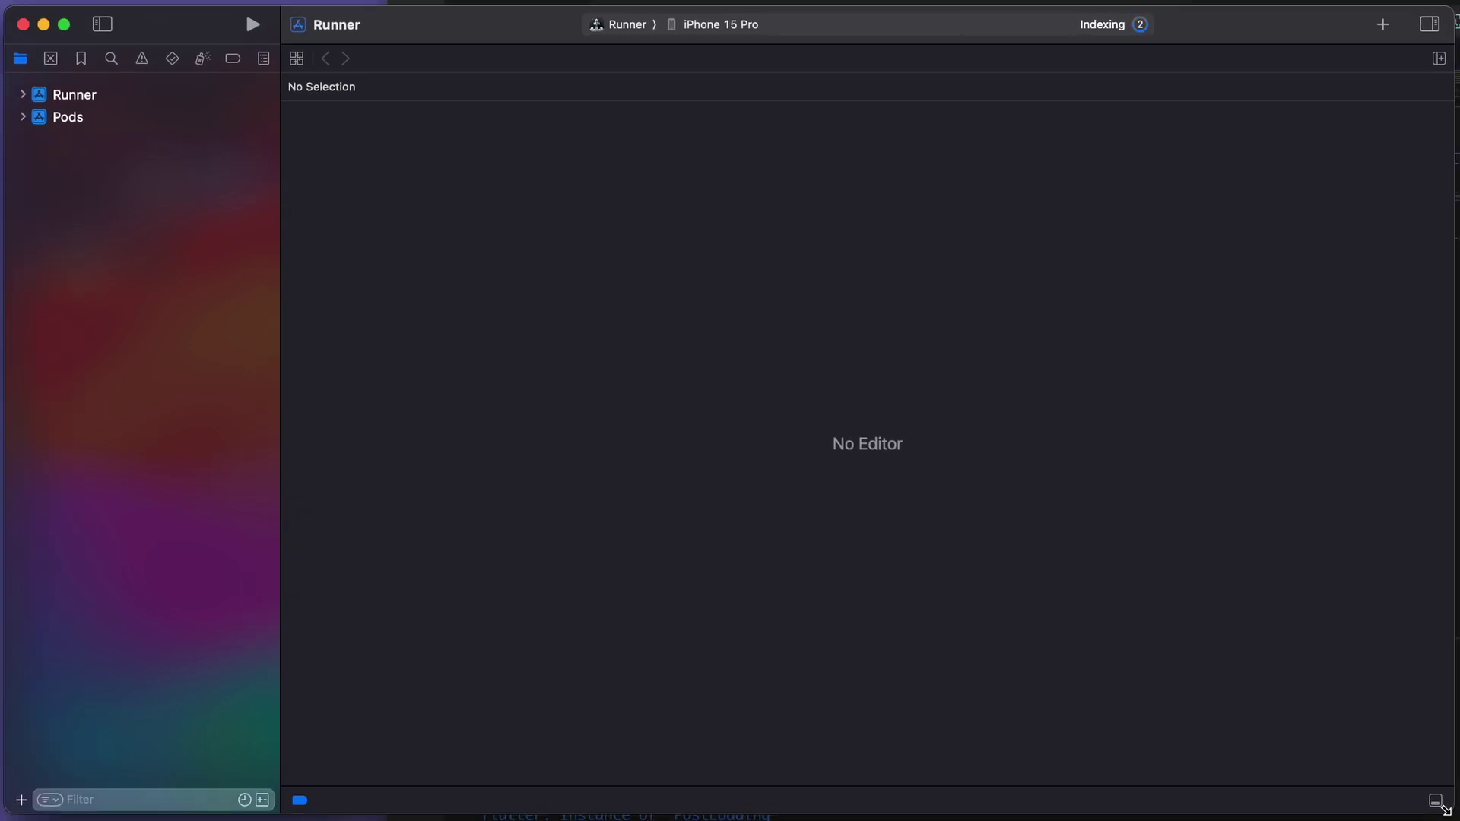
Check the Runner target's signing settings for bundle identifier app.mitchkoko.blm in Xcode
{"action": "left_click", "coordinate": [64, 95]}
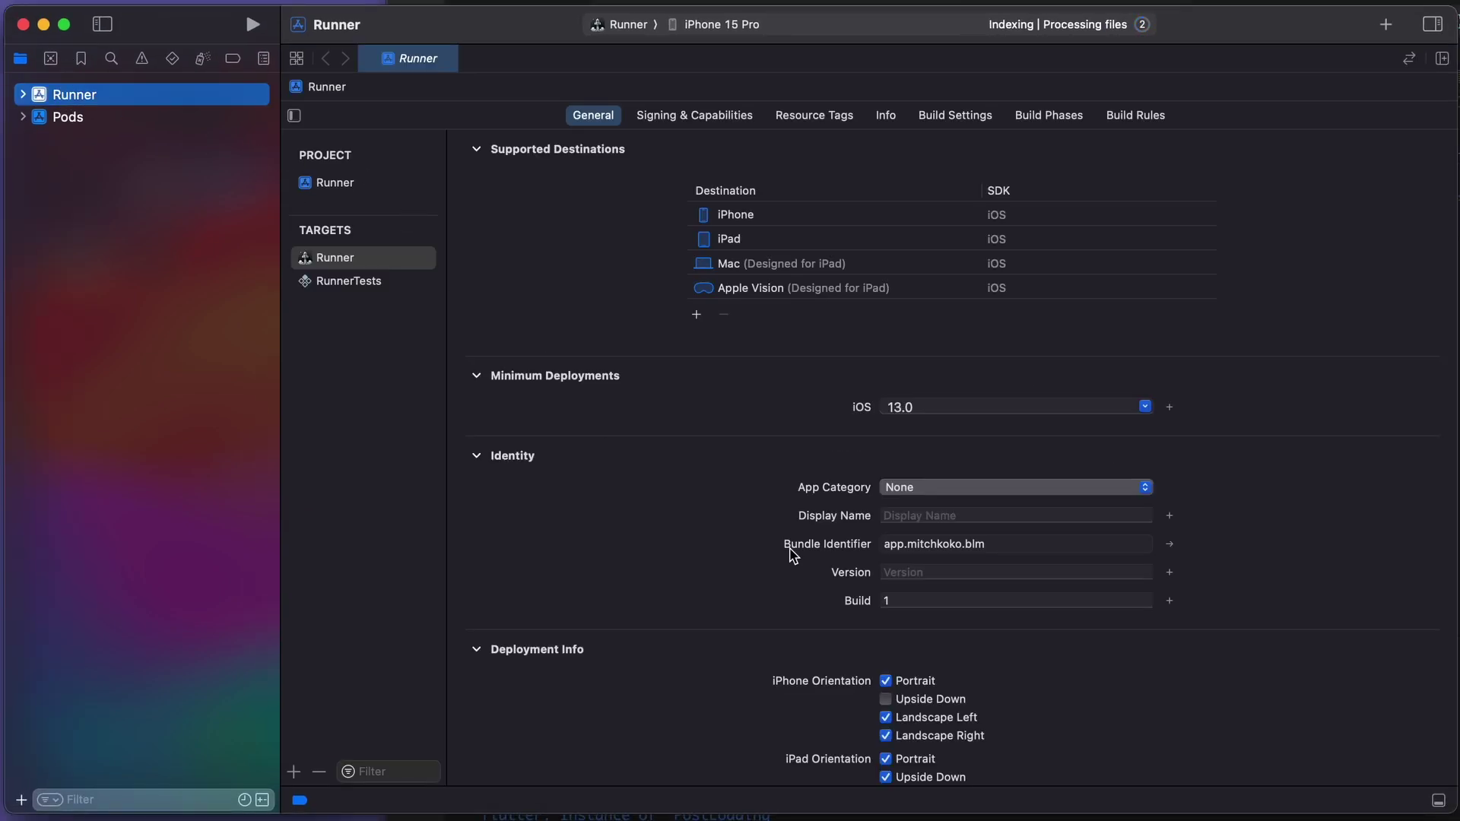
{"action": "left_click", "coordinate": [1170, 543]}
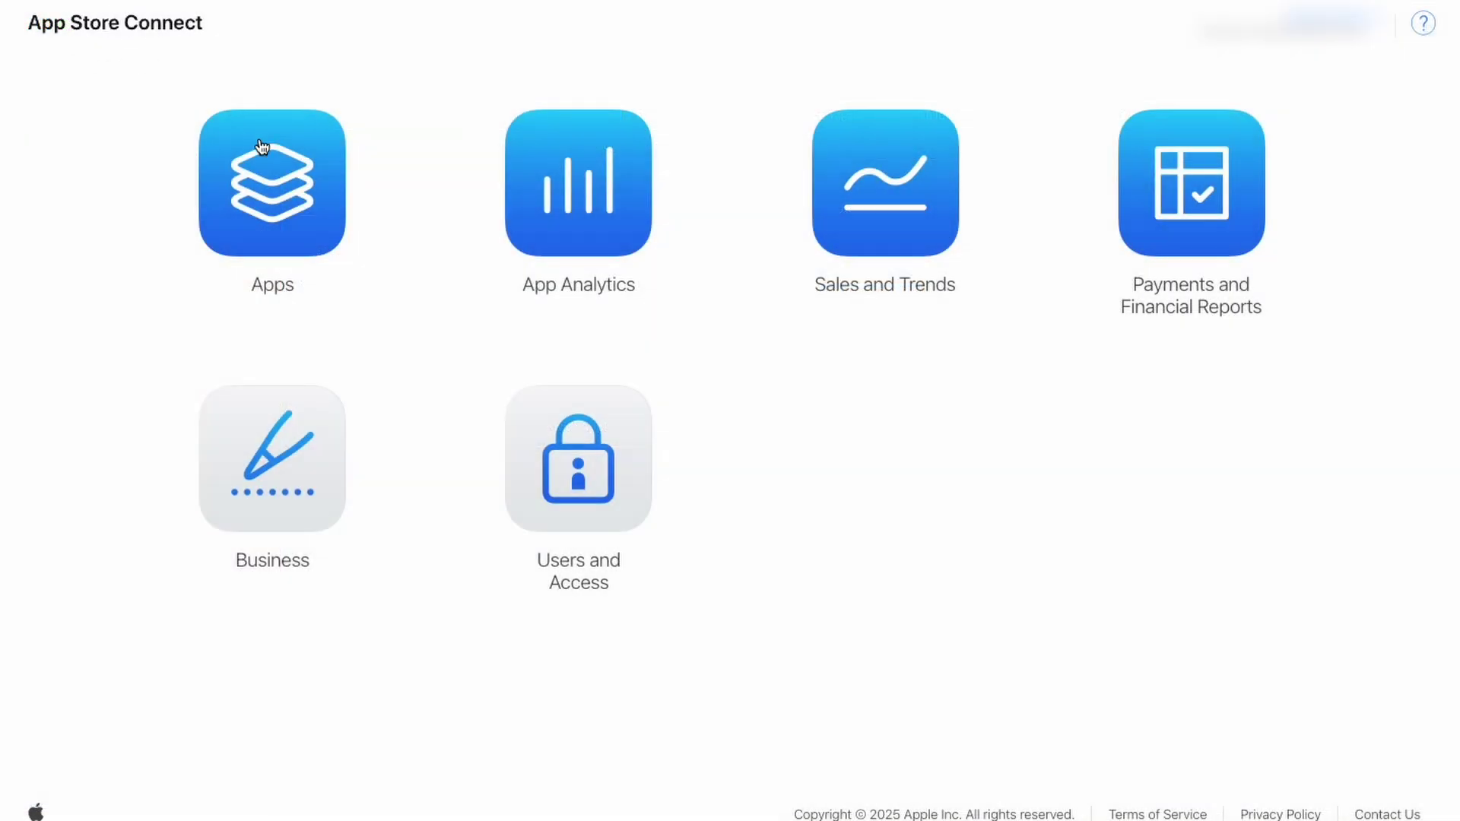
Fill the New App form with iOS, name Moonbase, English (U.S.), SKU 001, Full Access, and submit
{"action": "left_click", "coordinate": [288, 216]}
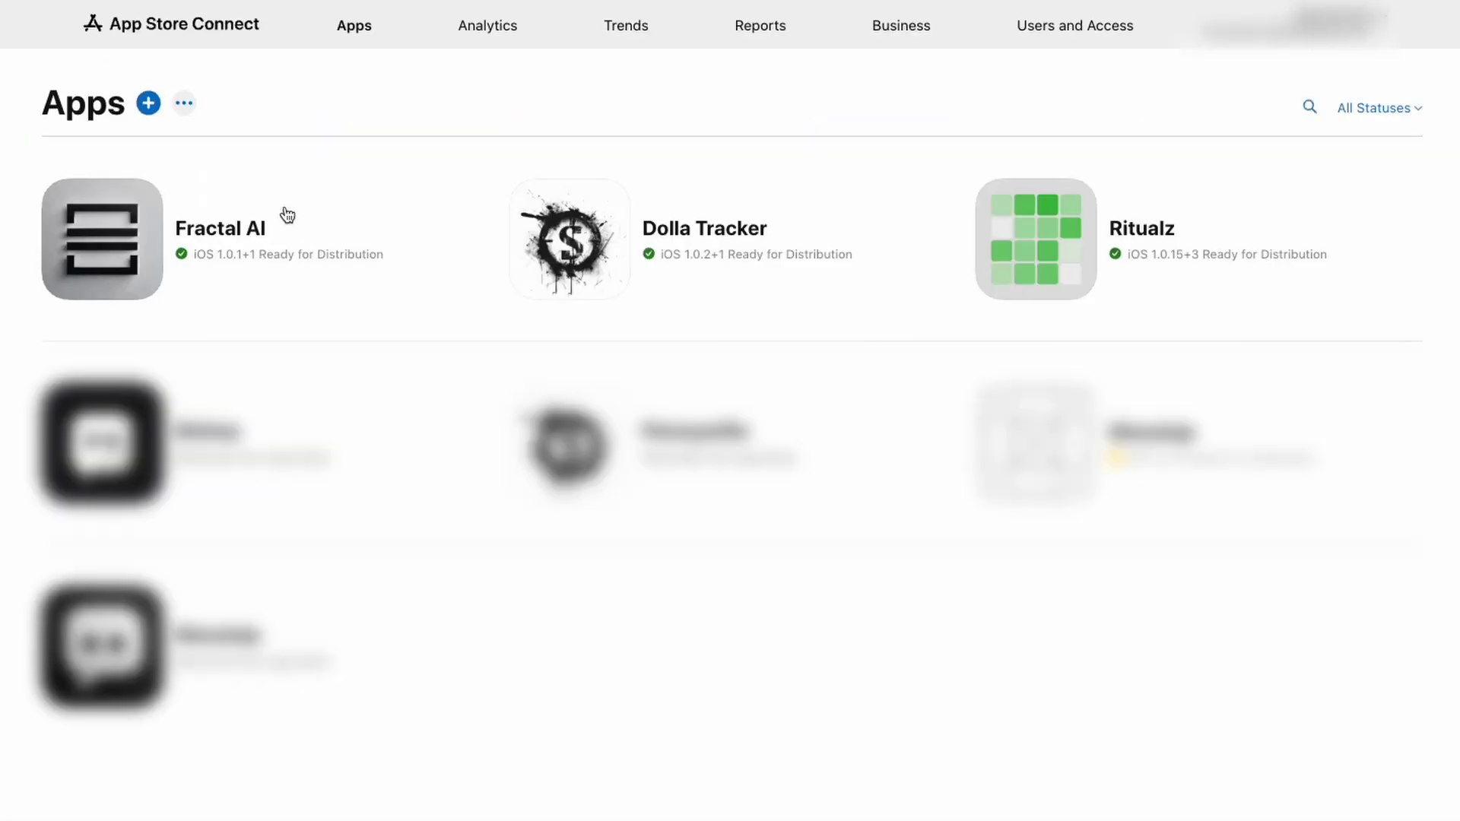
{"action": "left_click", "coordinate": [151, 107]}
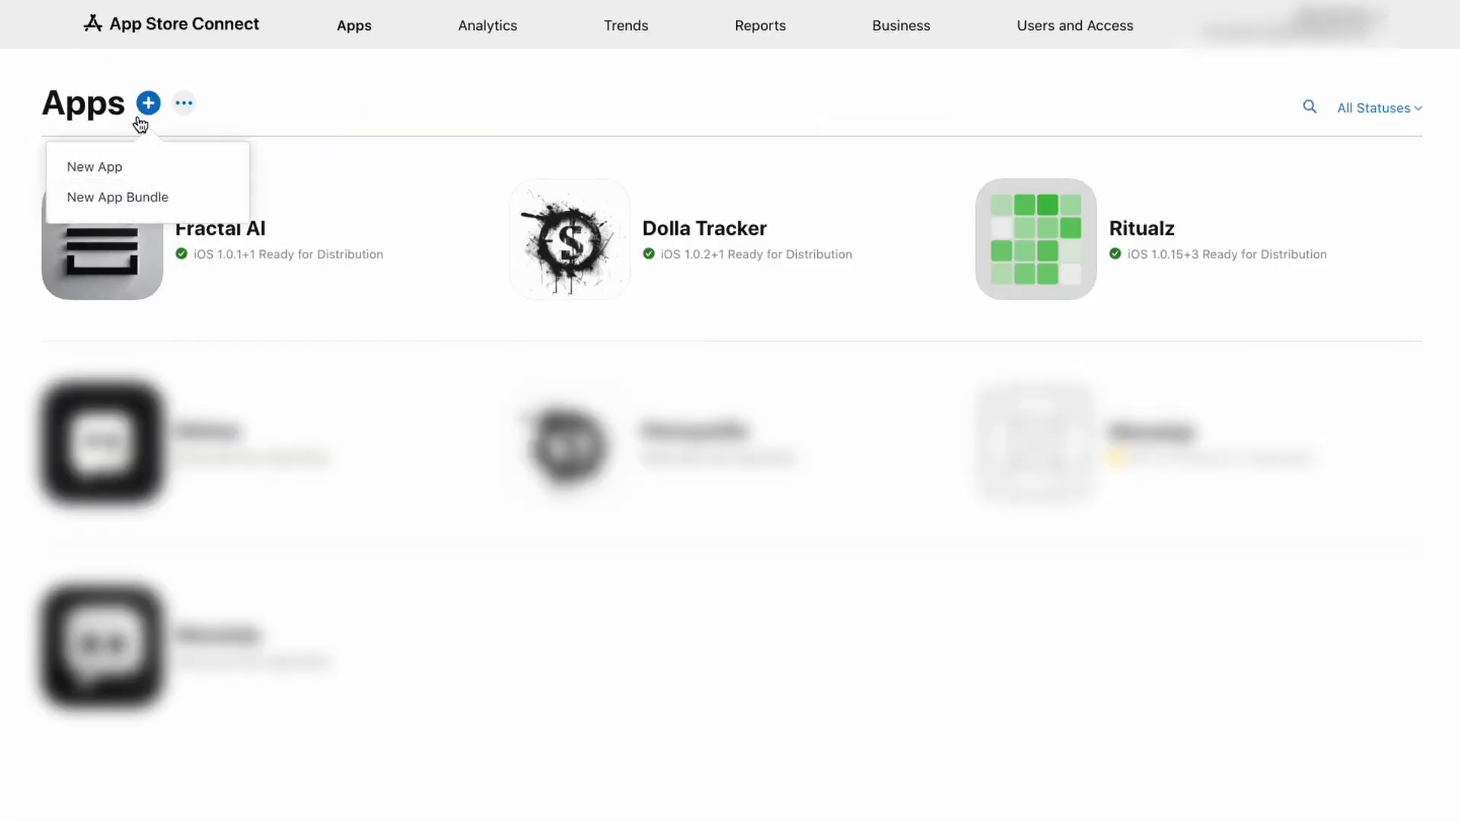
{"action": "left_click", "coordinate": [113, 172]}
{"action": "left_click", "coordinate": [470, 184]}
{"action": "left_click", "coordinate": [533, 267]}
{"action": "type", "text": "Moonbase"}
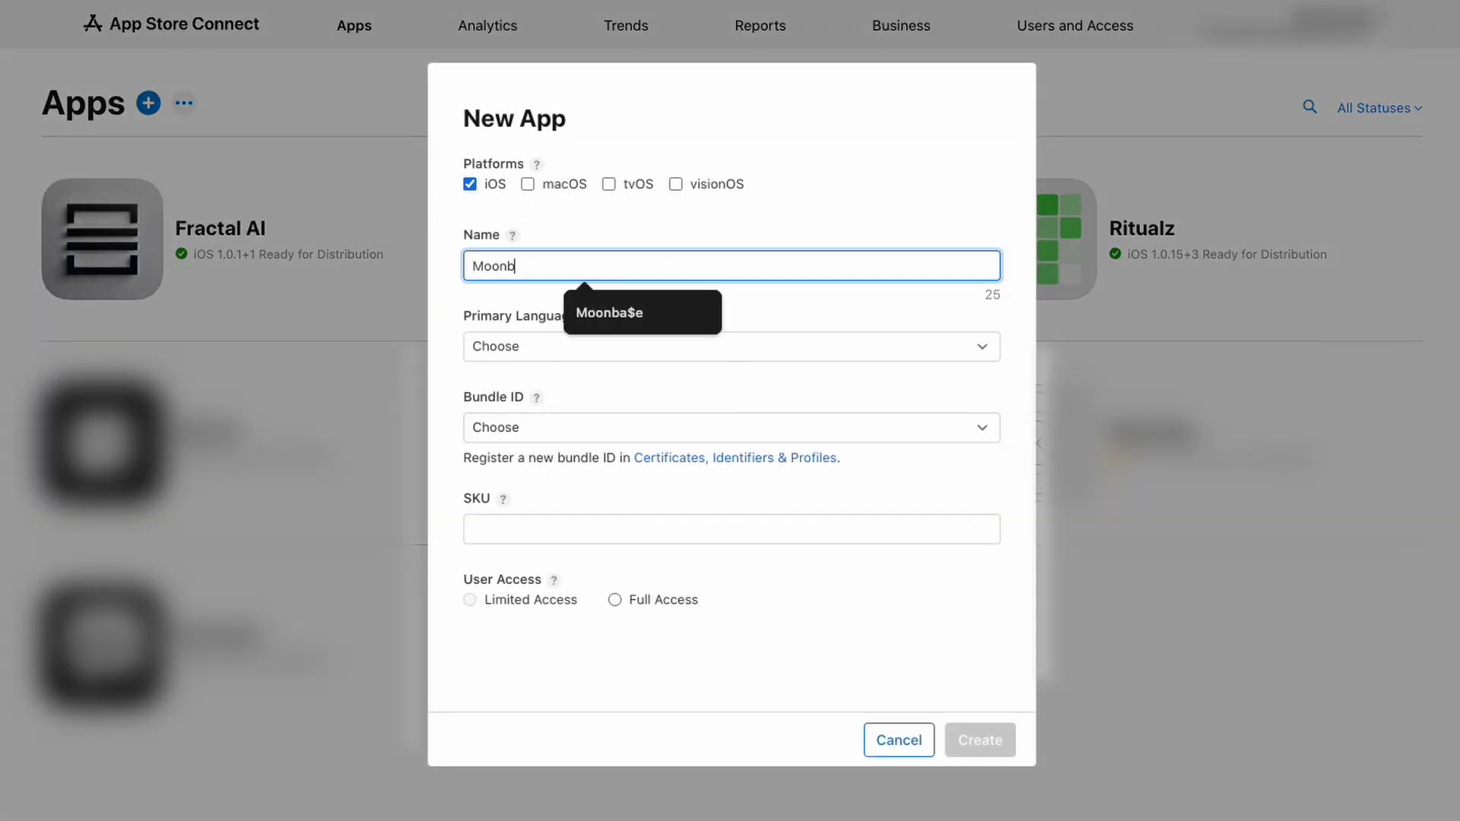
{"action": "left_click", "coordinate": [560, 349]}
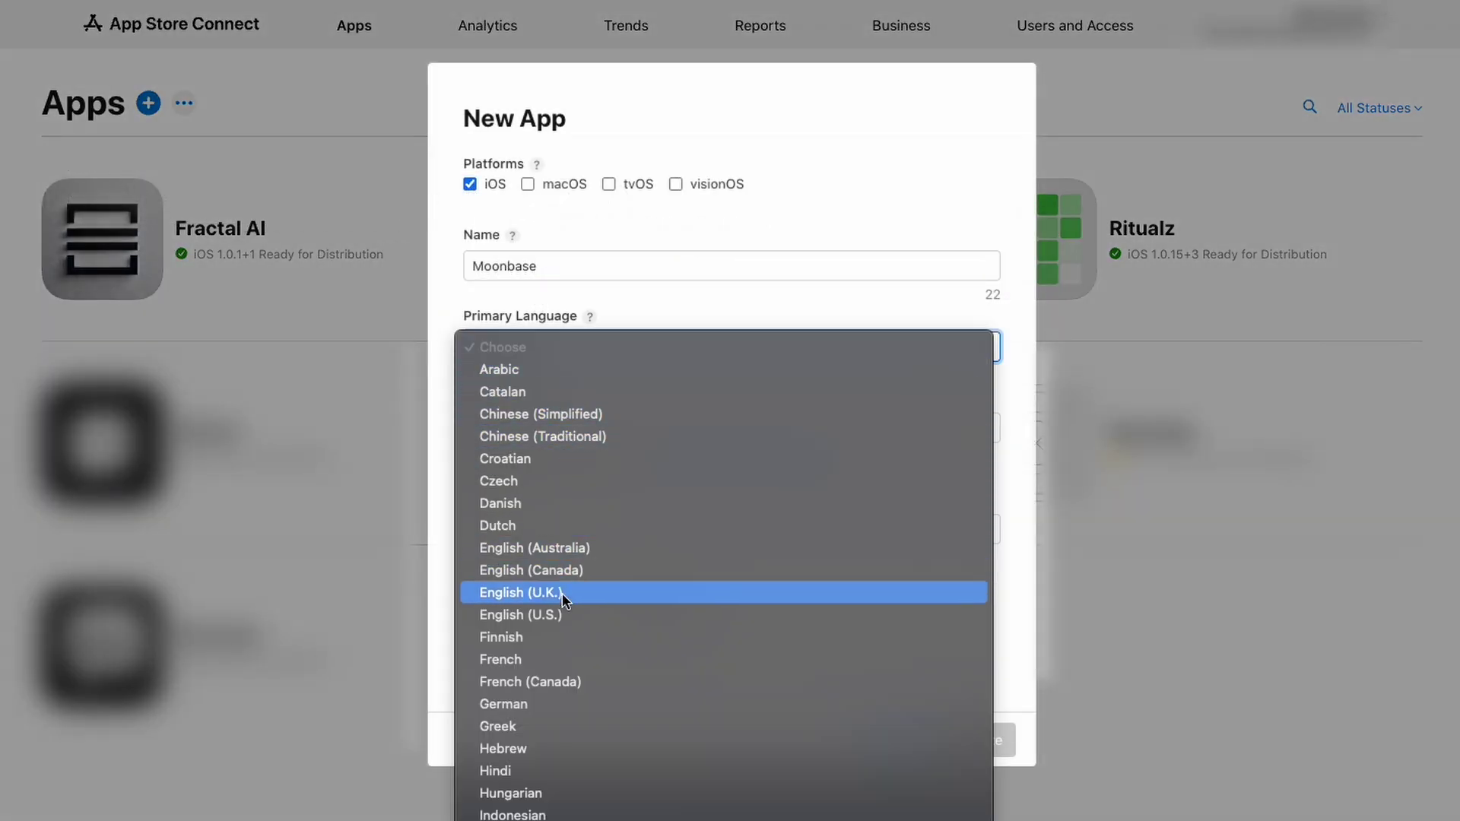
{"action": "left_click", "coordinate": [558, 614]}
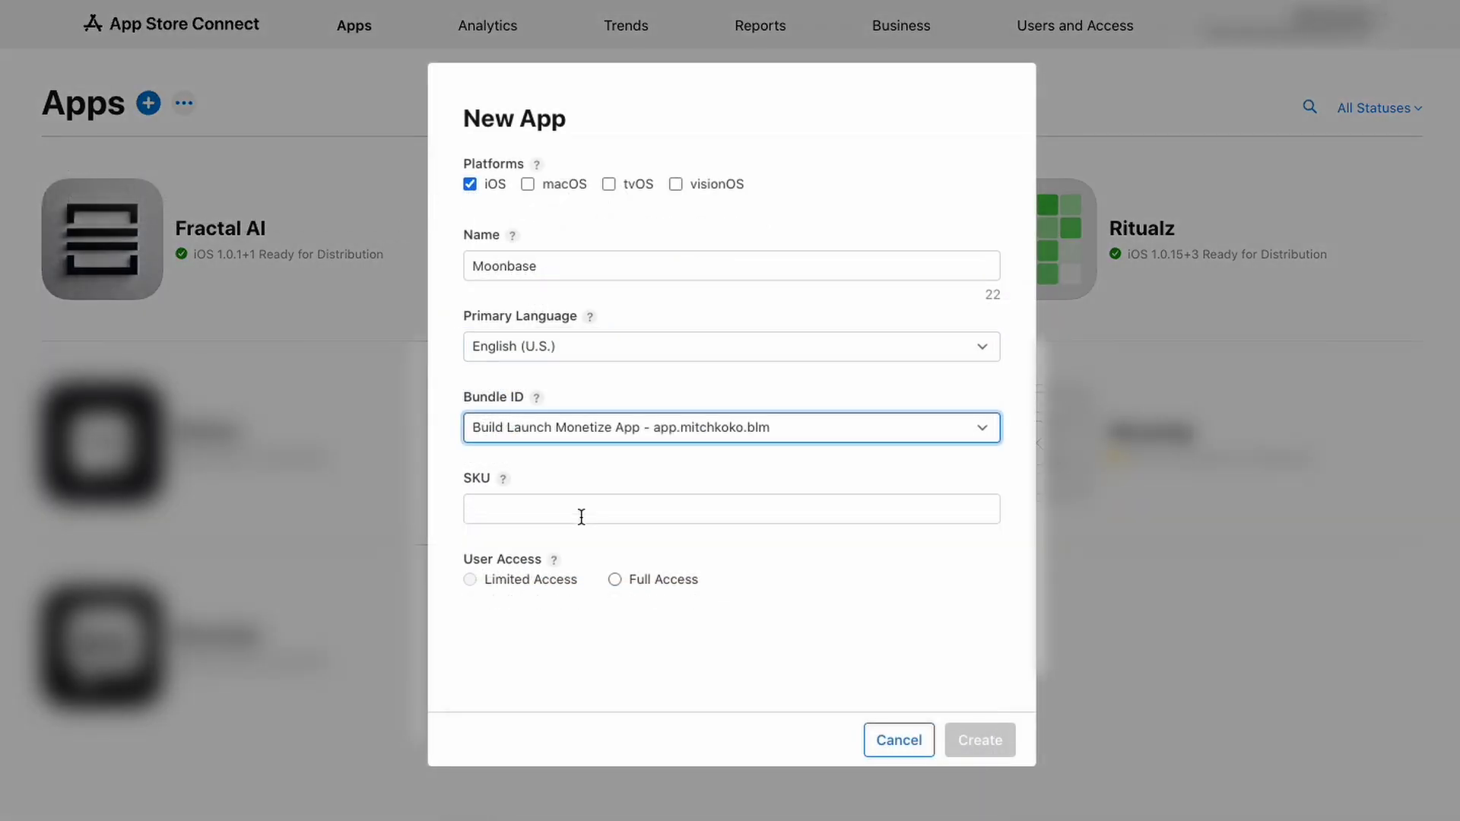
{"action": "left_click", "coordinate": [582, 517]}
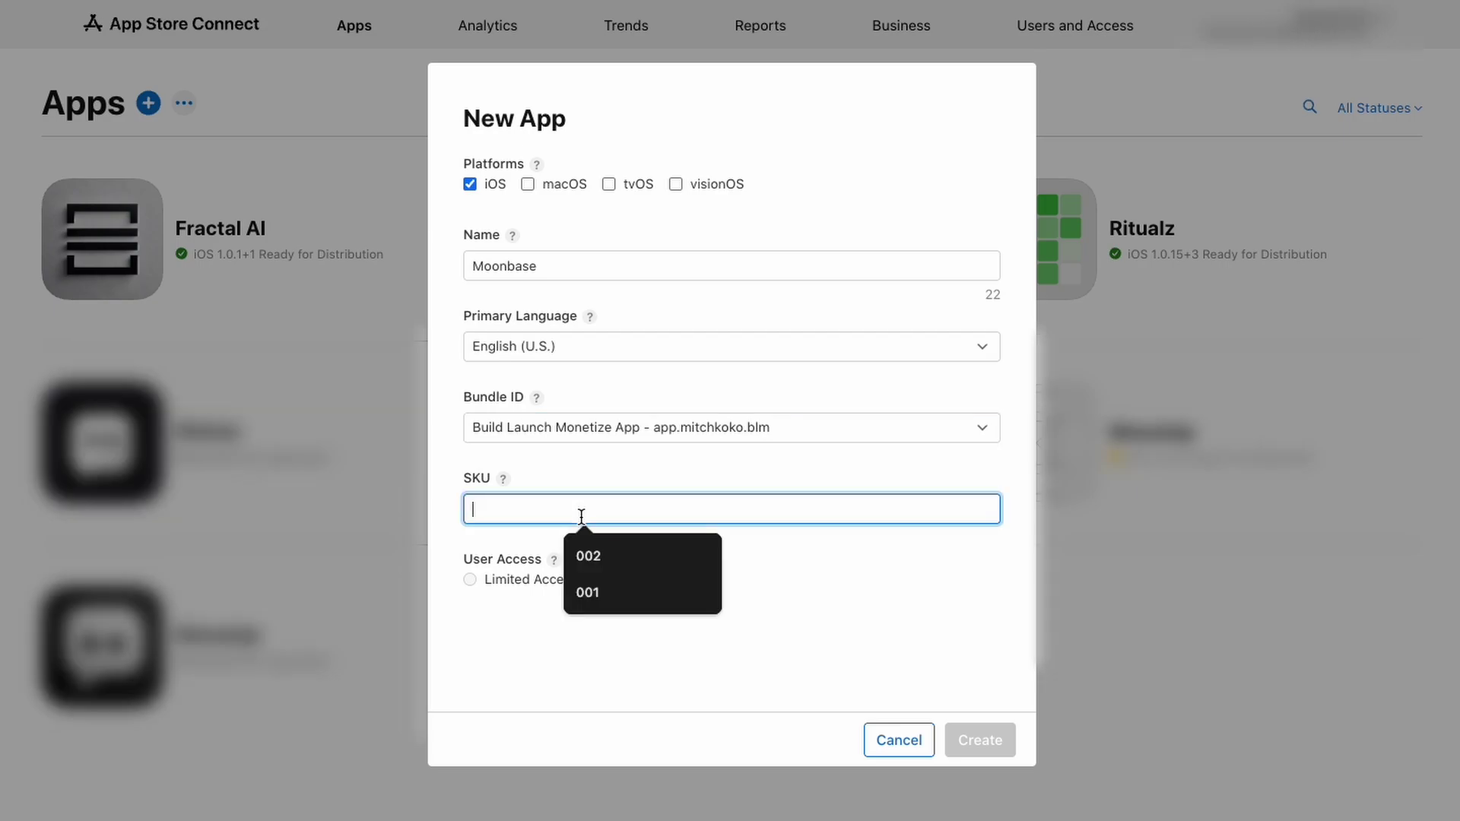
{"action": "type", "text": "001"}
{"action": "left_click", "coordinate": [615, 580]}
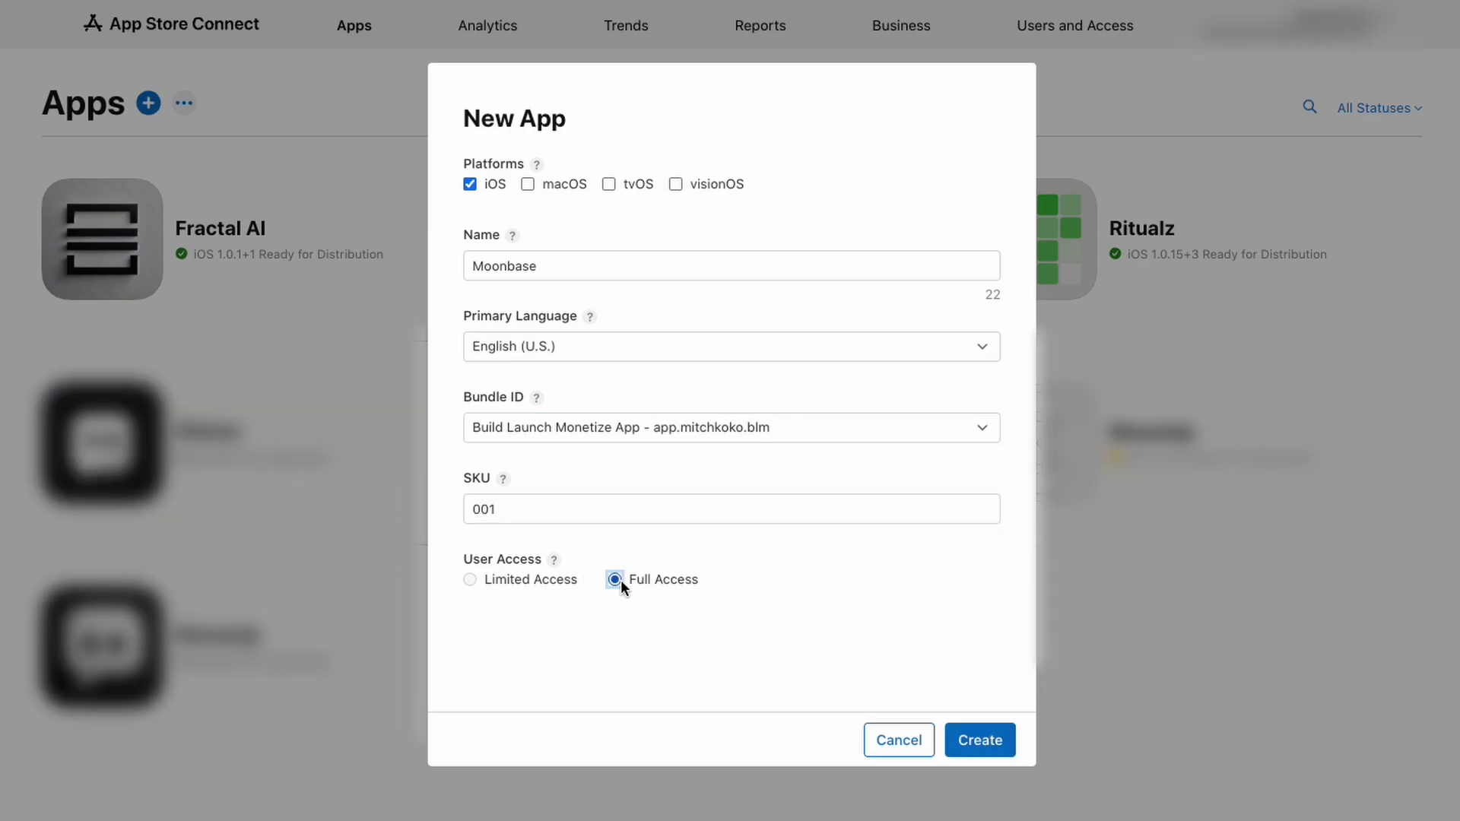
{"action": "left_click", "coordinate": [996, 740]}
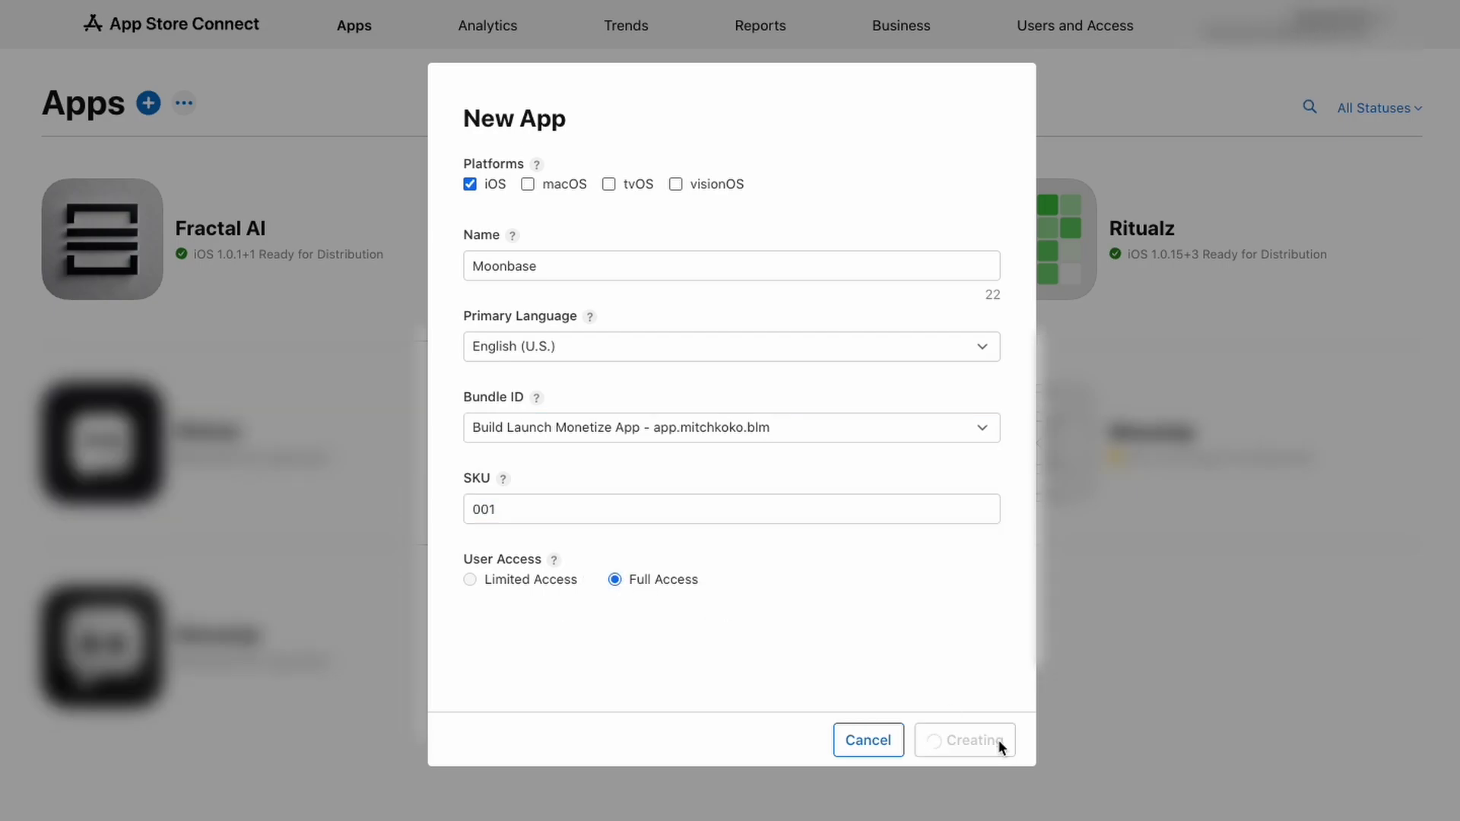
Change the taken name to Moonba$e and the SKU to 006, then create the app
{"action": "left_click", "coordinate": [548, 329]}
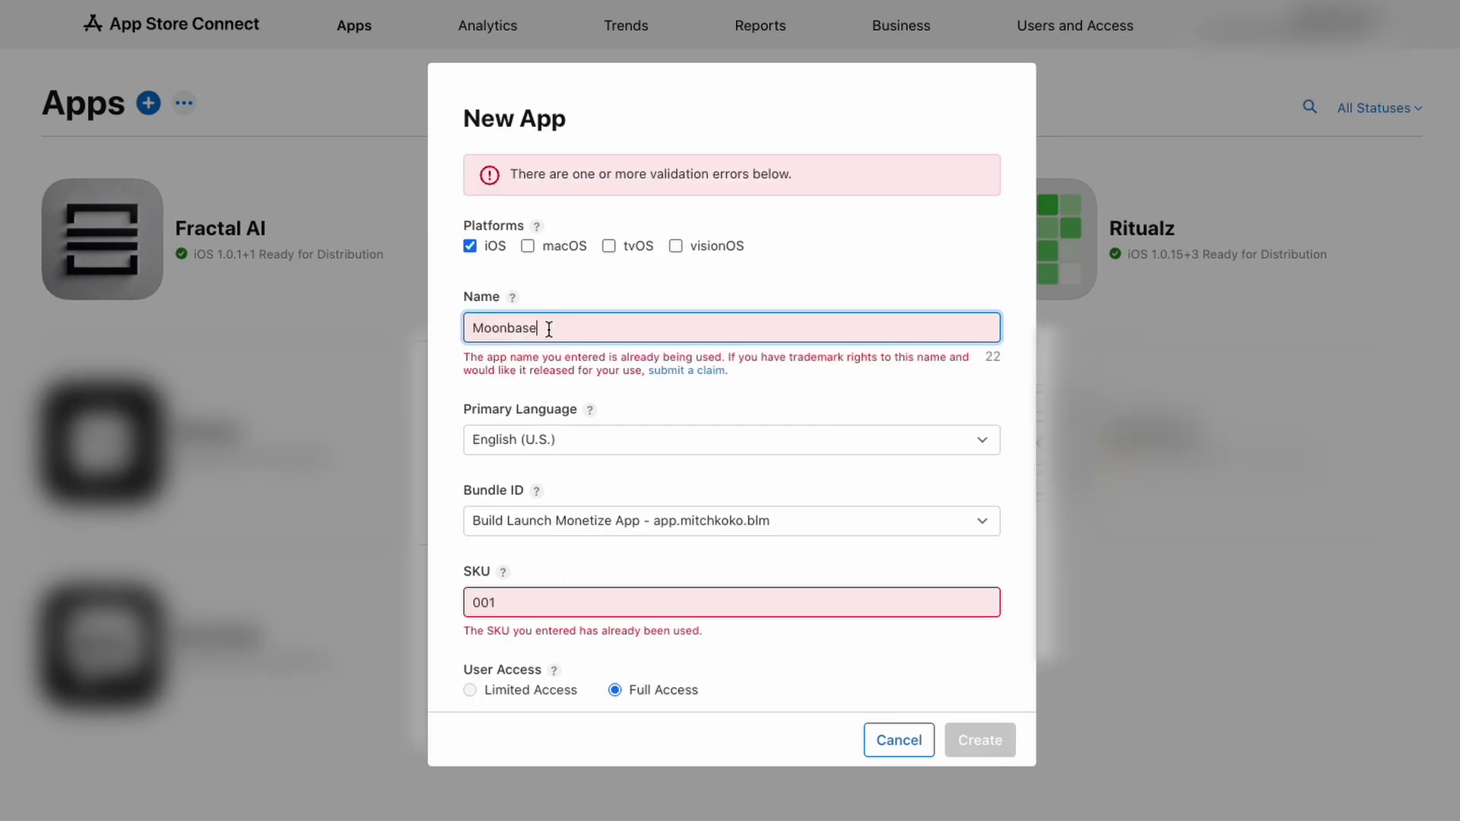
{"action": "key", "text": "BackSpace"}
{"action": "key", "text": "BackSpace"}
{"action": "type", "text": "$e"}
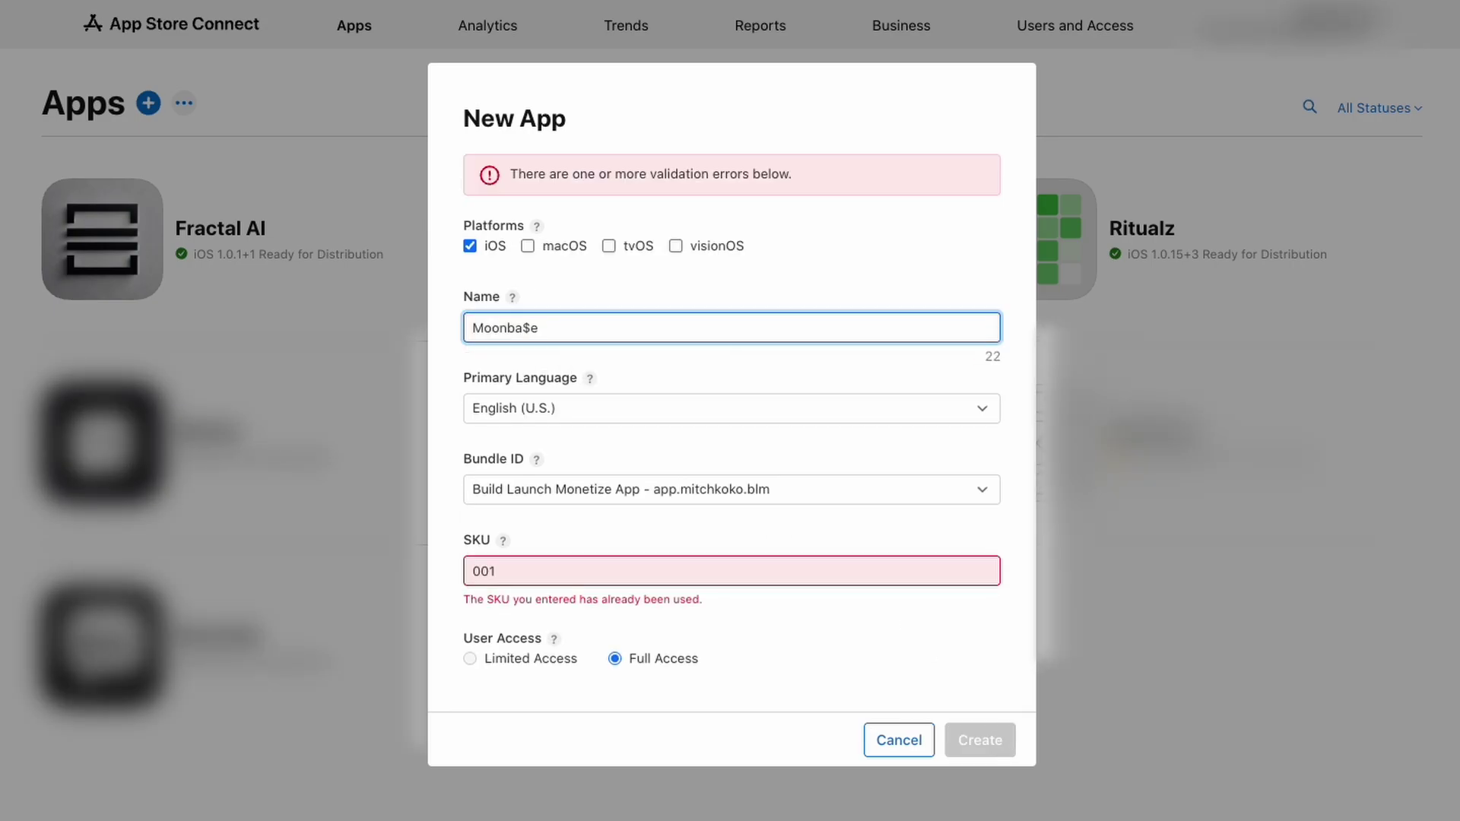
{"action": "left_click", "coordinate": [554, 571]}
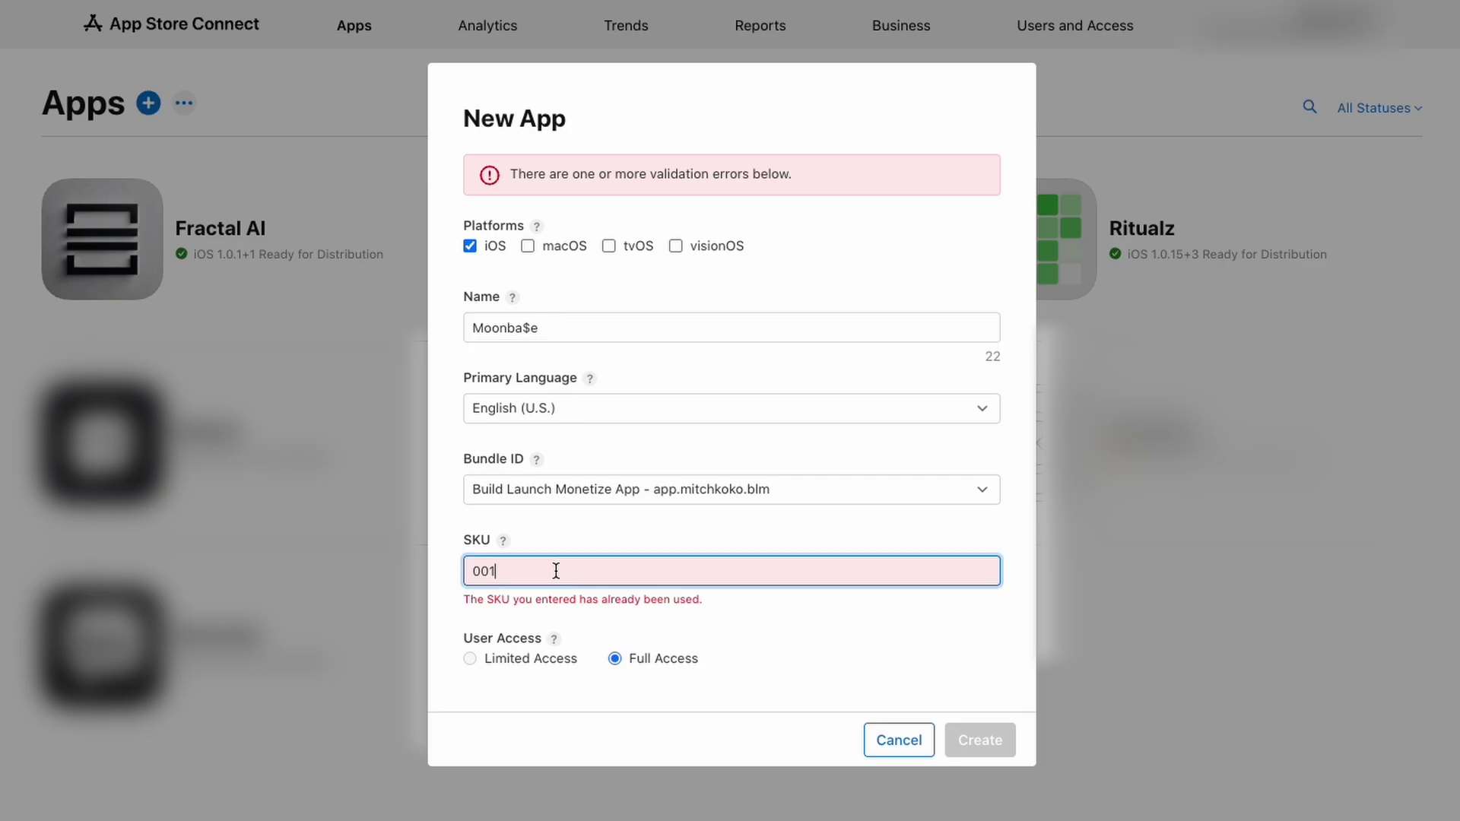
{"action": "key", "text": "BackSpace"}
{"action": "type", "text": "6"}
{"action": "left_click", "coordinate": [1043, 723]}
{"action": "left_click", "coordinate": [980, 740]}
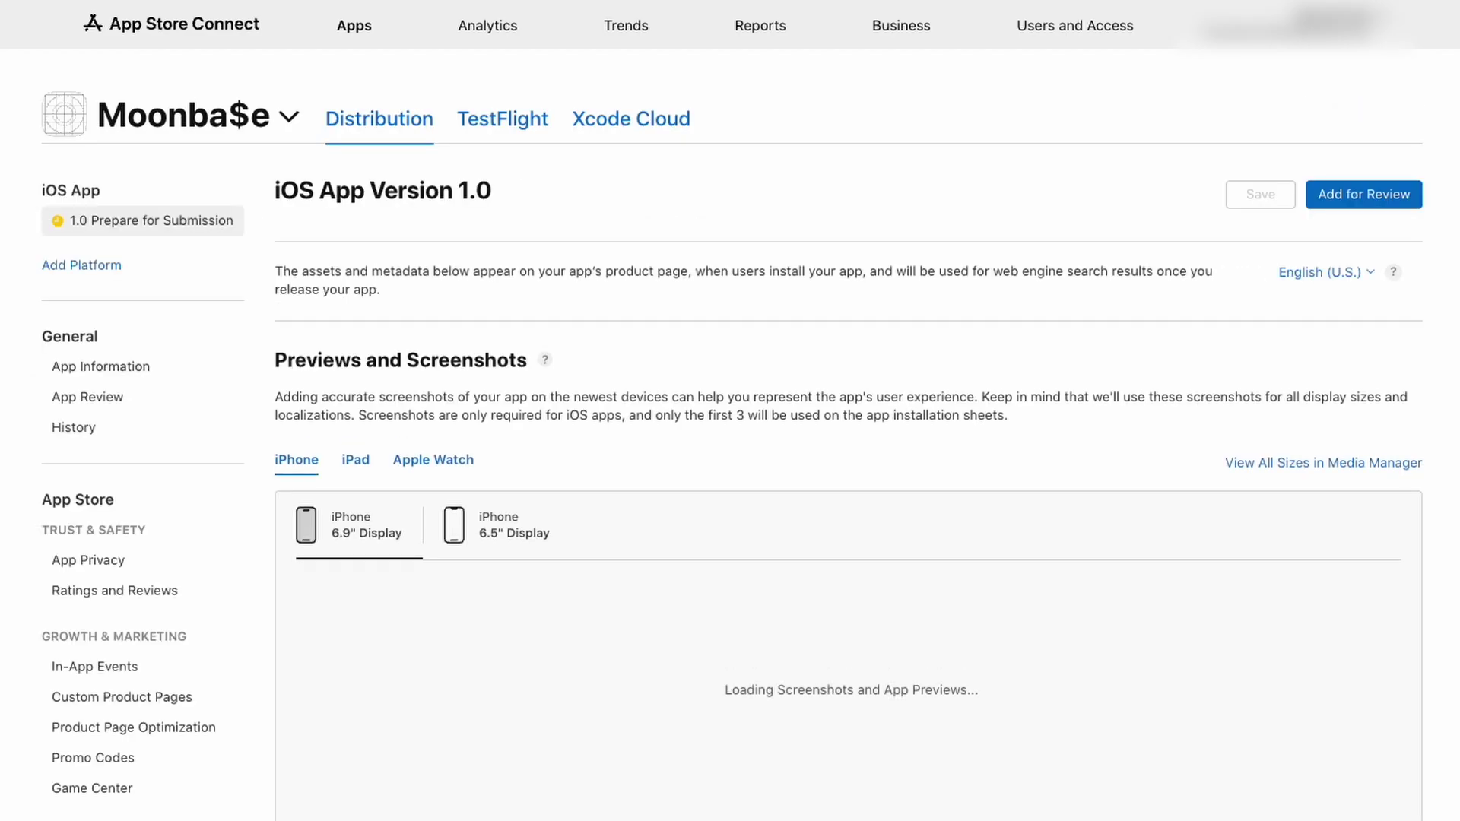
{"action": "scroll", "coordinate": [760, 380], "scroll_direction": "down", "scroll_amount": 3}
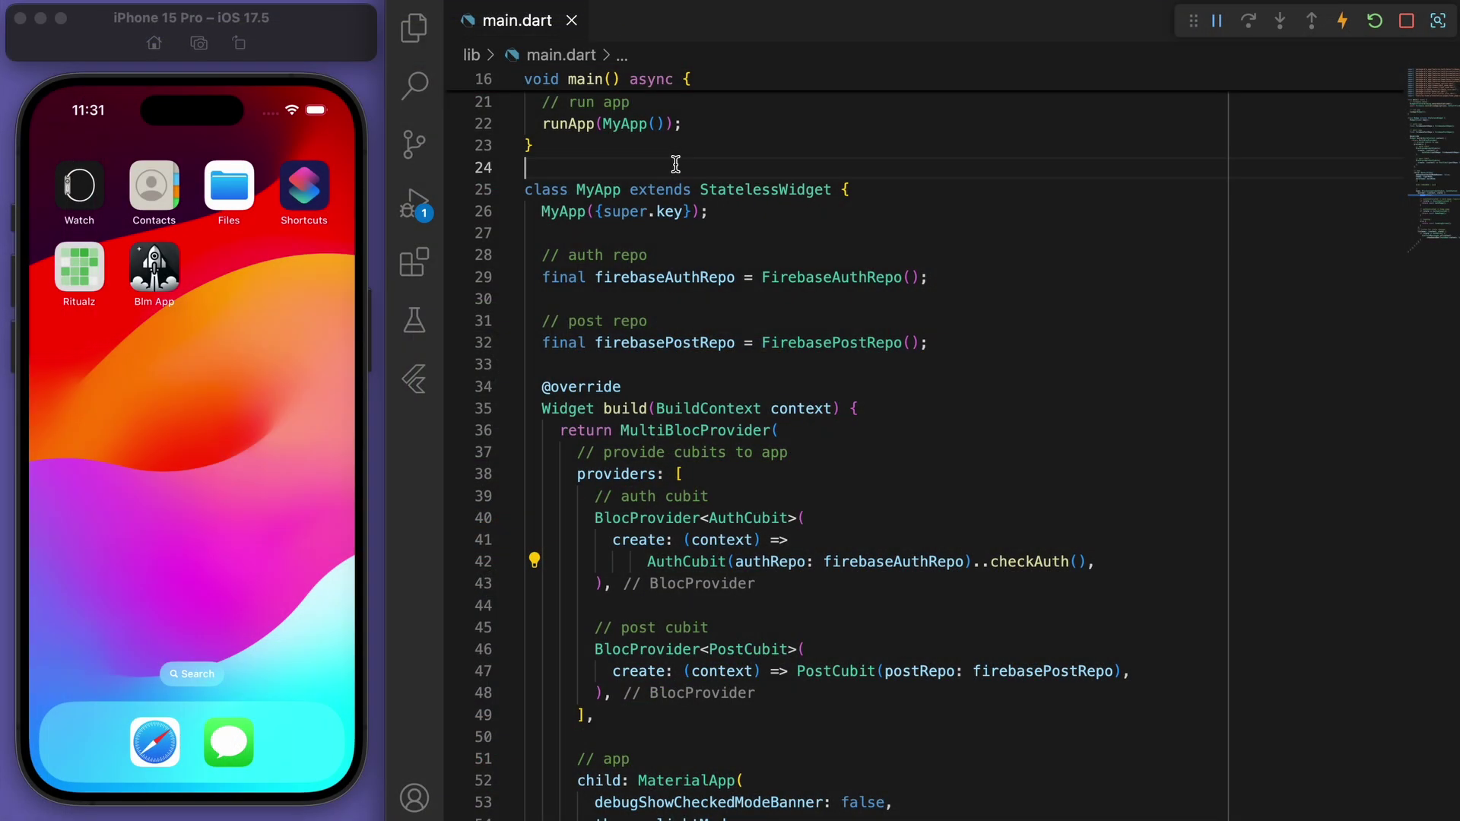
Open ios/Runner/Info.plist in the editor
{"action": "scroll", "coordinate": [647, 153], "scroll_direction": "up", "scroll_amount": 5}
{"action": "left_click", "coordinate": [416, 28]}
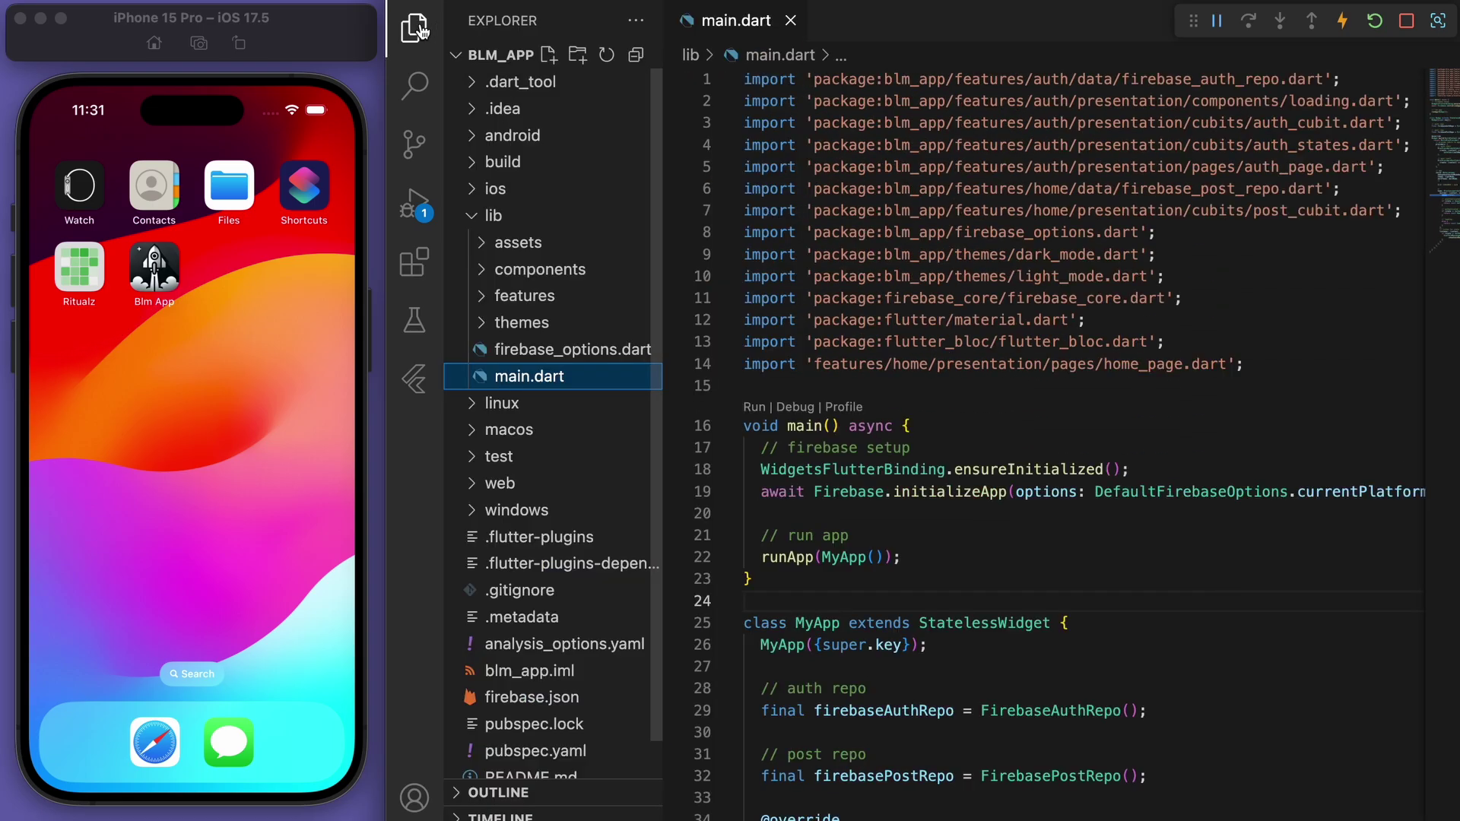
{"action": "left_click", "coordinate": [791, 21]}
{"action": "left_click", "coordinate": [571, 222]}
{"action": "left_click", "coordinate": [559, 192]}
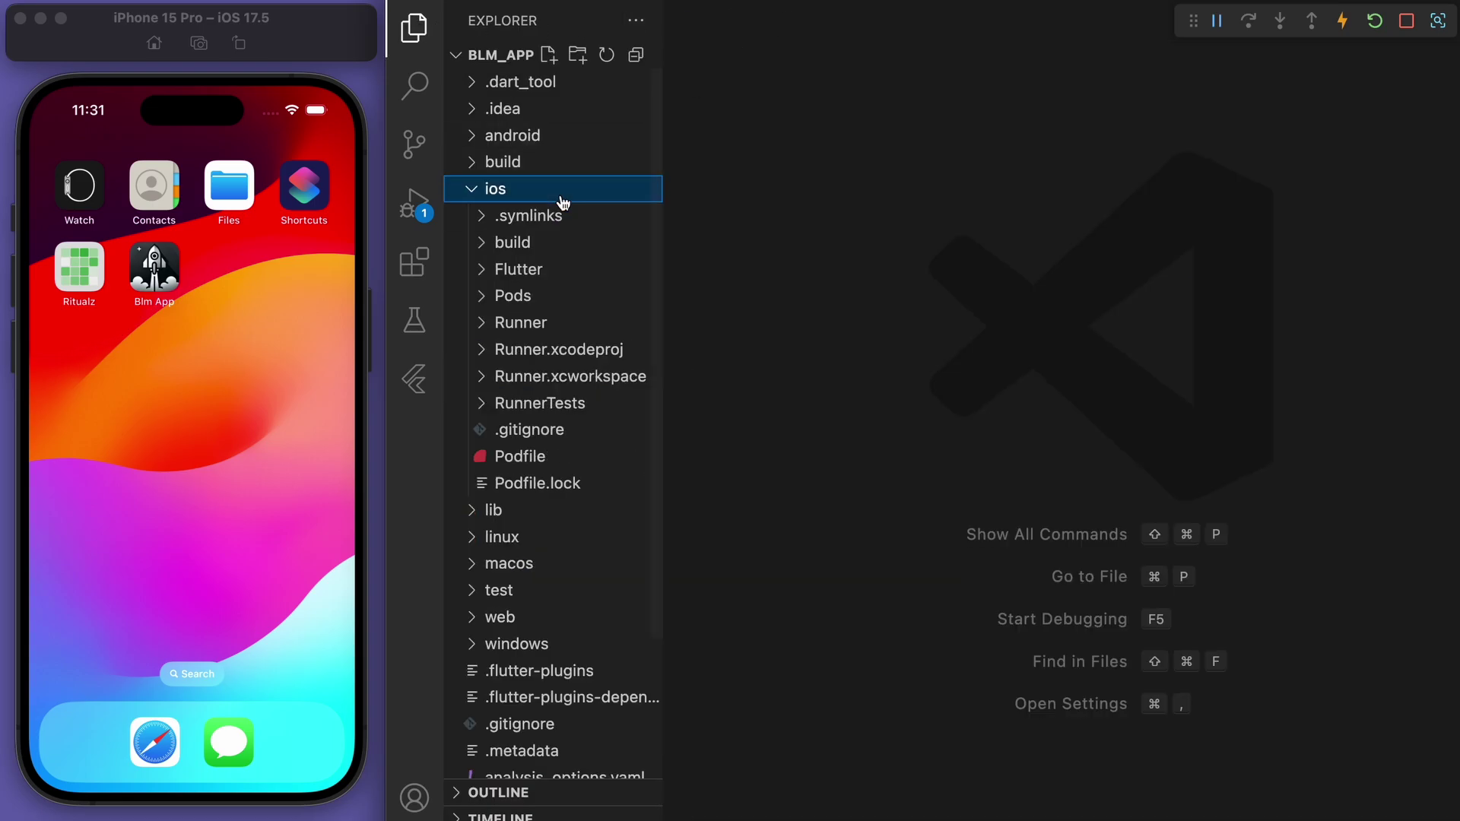
{"action": "left_click", "coordinate": [559, 326]}
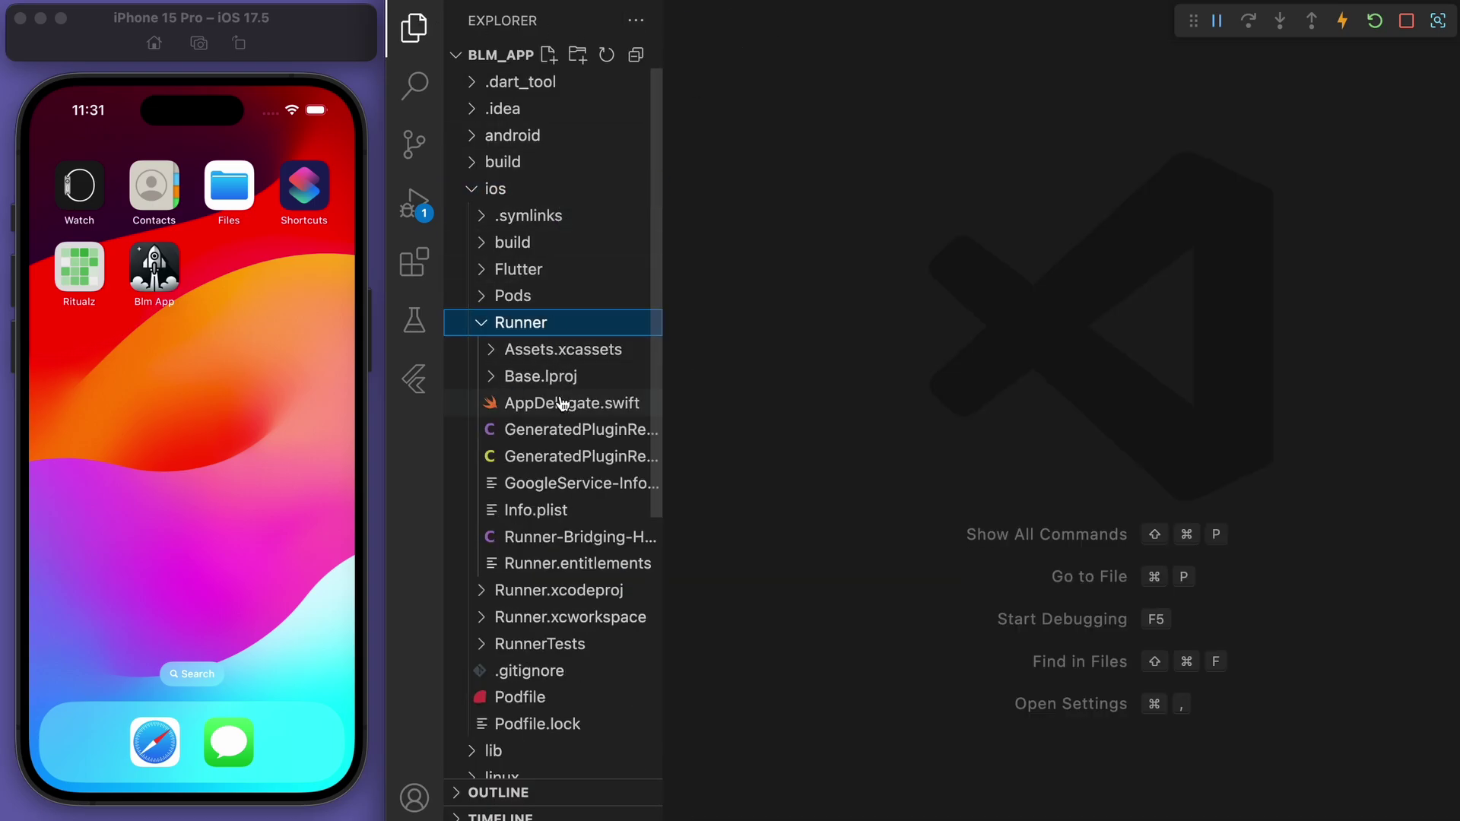
{"action": "left_click", "coordinate": [557, 510]}
{"action": "key", "text": "super+b"}
Change the display name from Blm App to Moonbase and save Info.plist
{"action": "scroll", "coordinate": [608, 327], "scroll_direction": "up", "scroll_amount": 1}
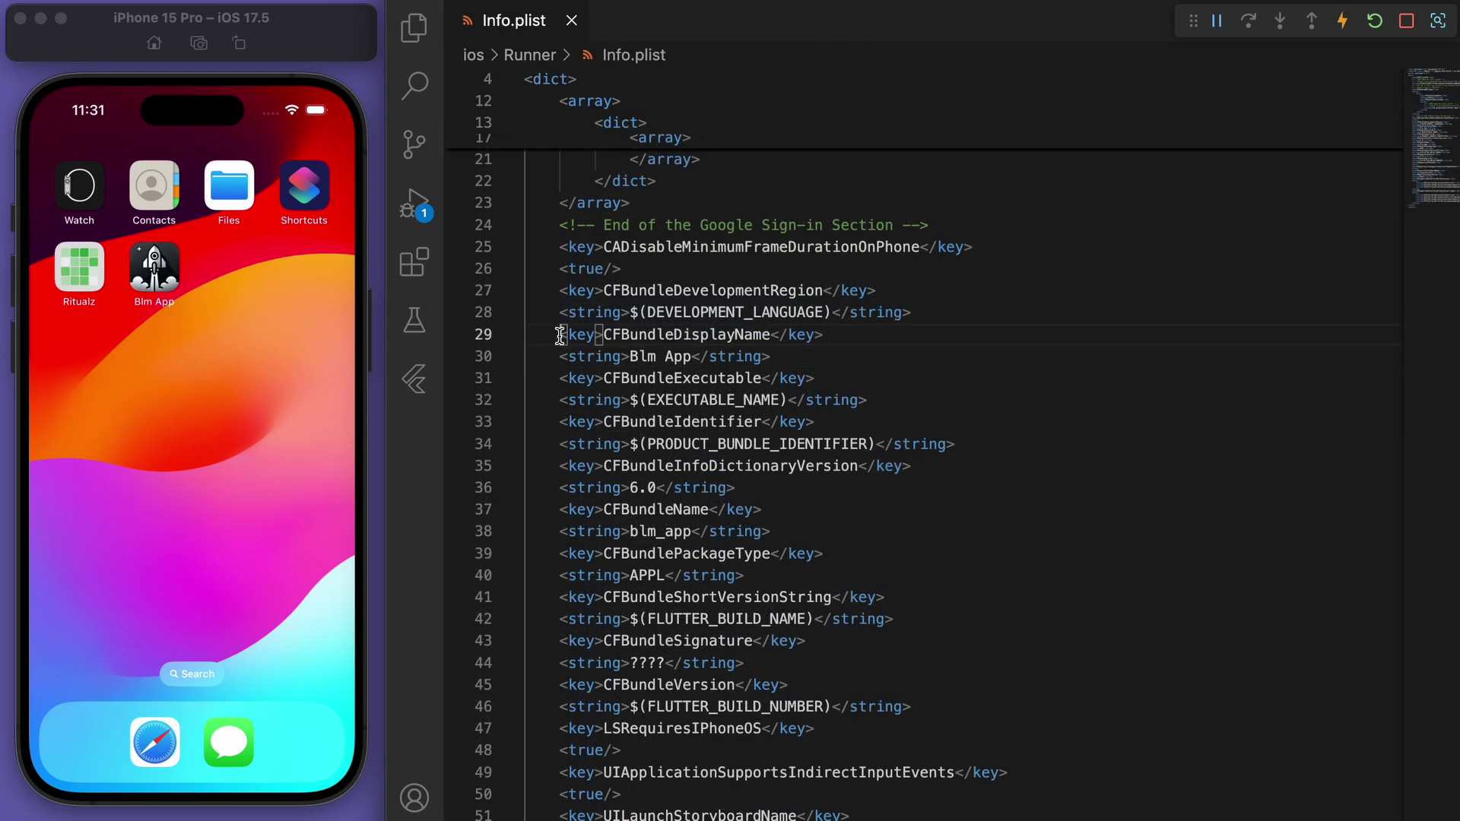
{"action": "left_click_drag", "start_coordinate": [561, 334], "coordinate": [858, 335]}
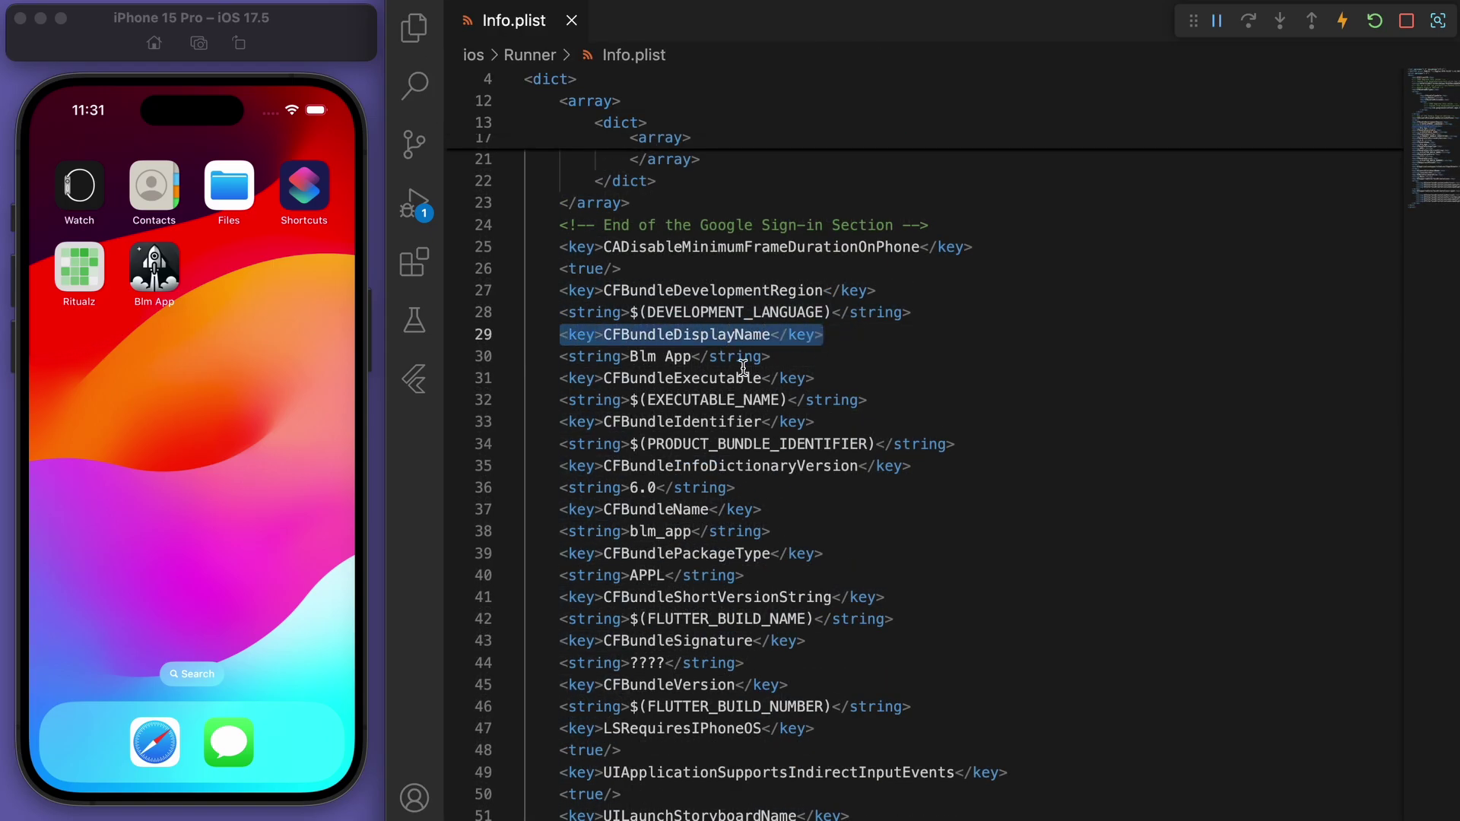
{"action": "left_click_drag", "start_coordinate": [692, 357], "coordinate": [632, 356]}
{"action": "type", "text": "Moonbase"}
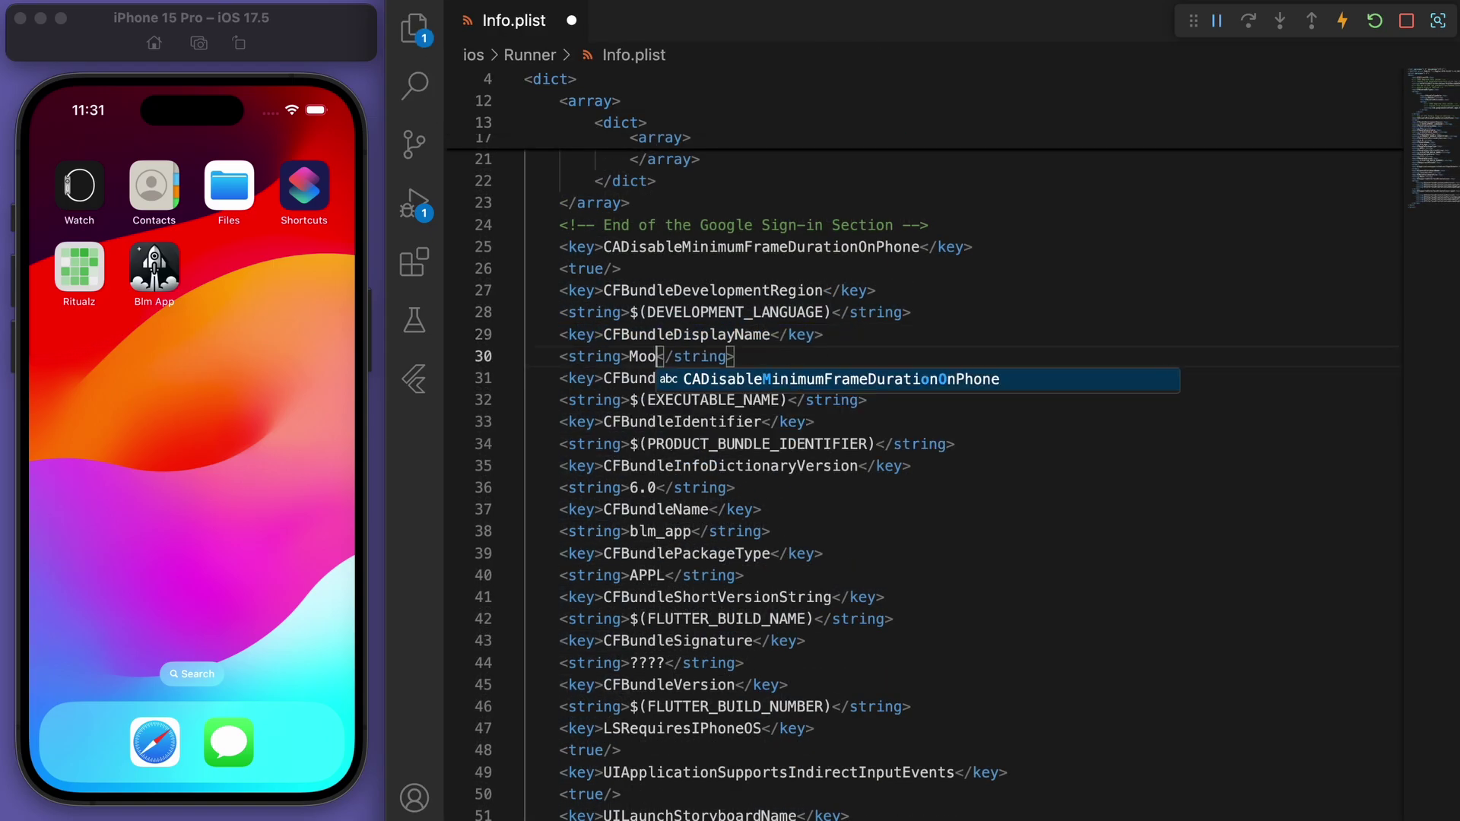
{"action": "left_click", "coordinate": [1077, 359]}
{"action": "key", "text": "super+s"}
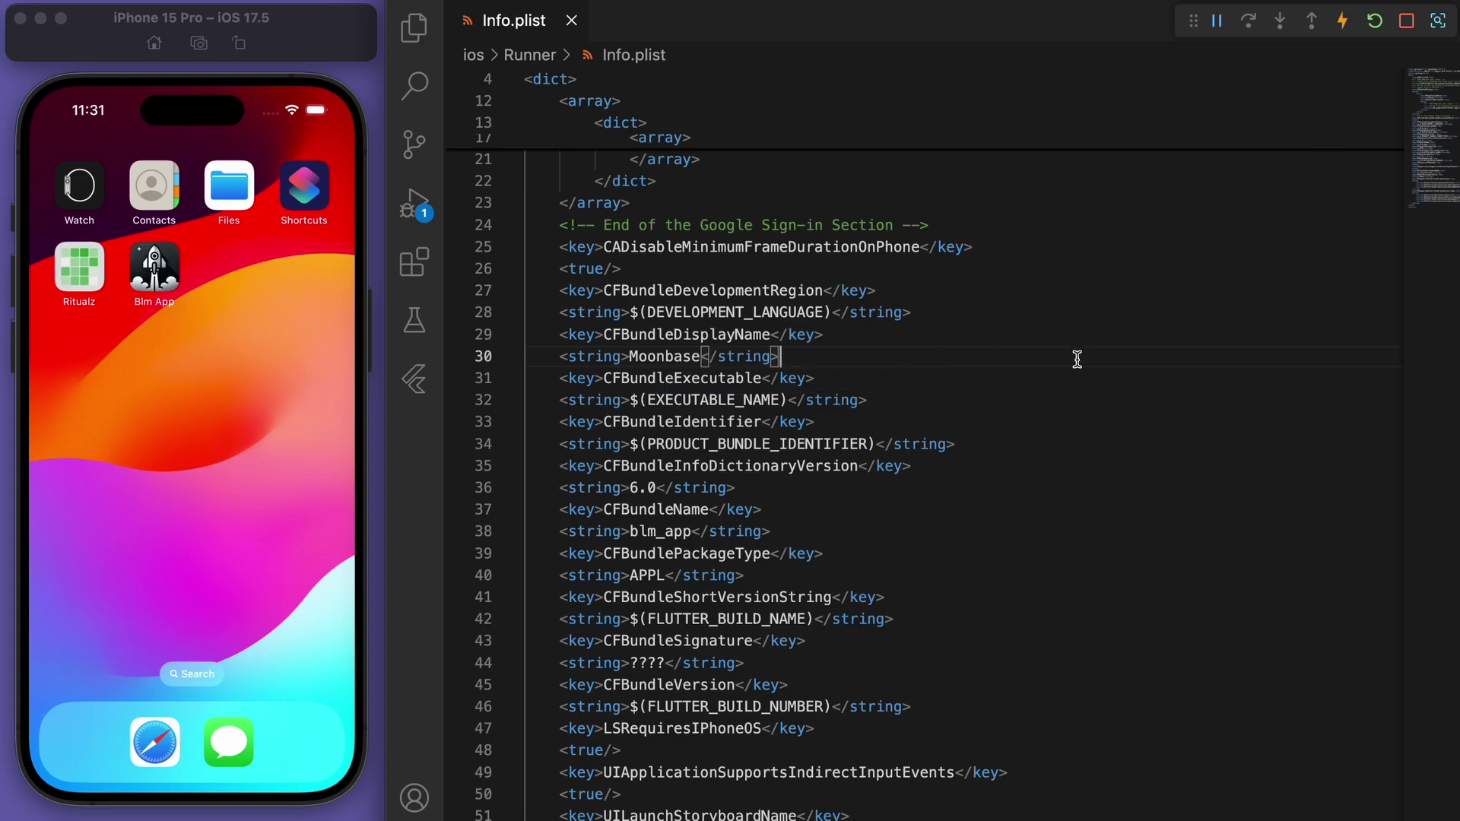
Reopen main.dart, rerun the app in debug mode, and send the simulator home
{"action": "left_click", "coordinate": [571, 21]}
{"action": "left_click", "coordinate": [414, 28]}
{"action": "left_click", "coordinate": [548, 266]}
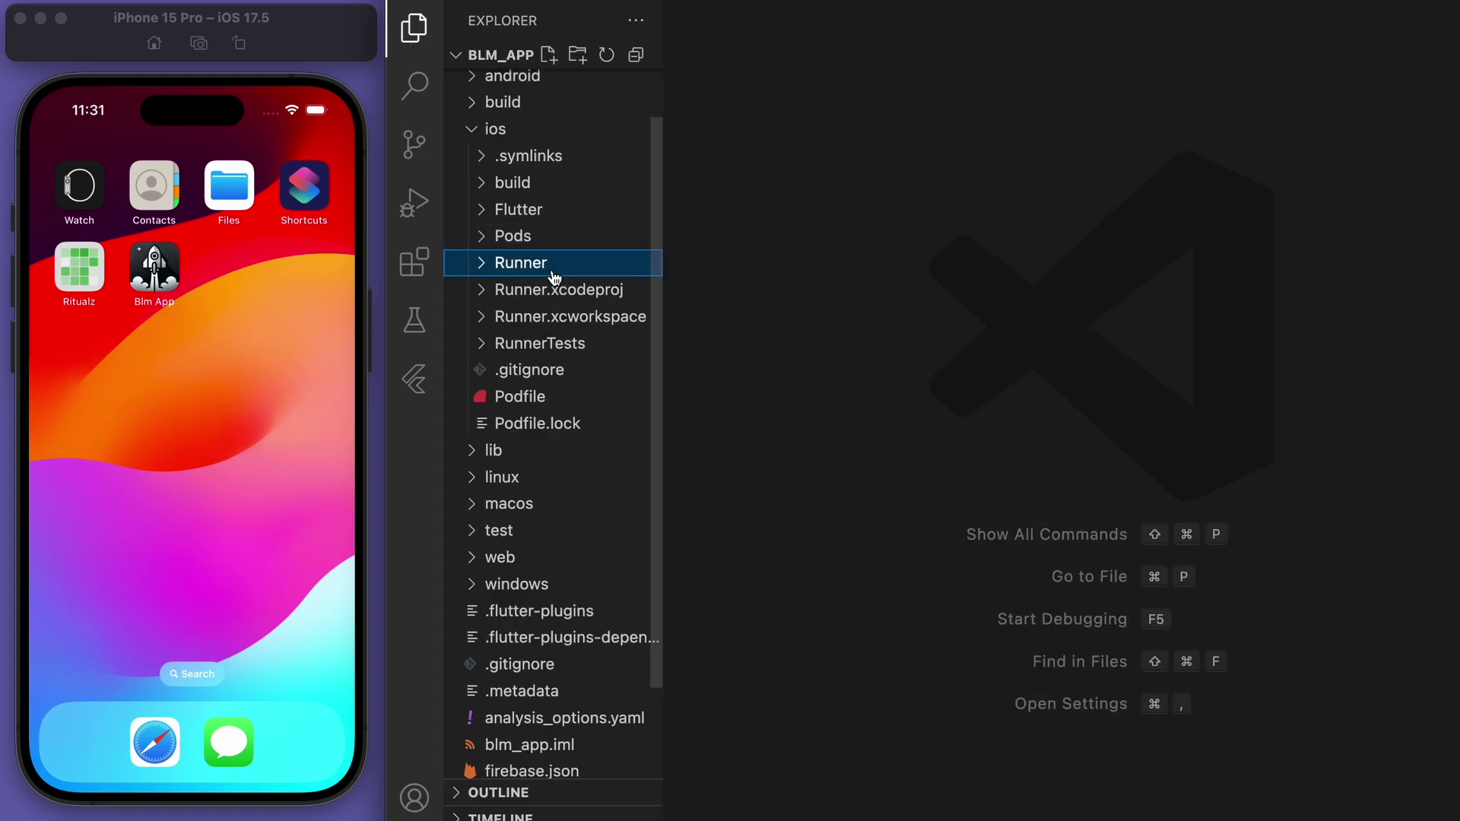
{"action": "left_click", "coordinate": [531, 131]}
{"action": "left_click", "coordinate": [540, 220]}
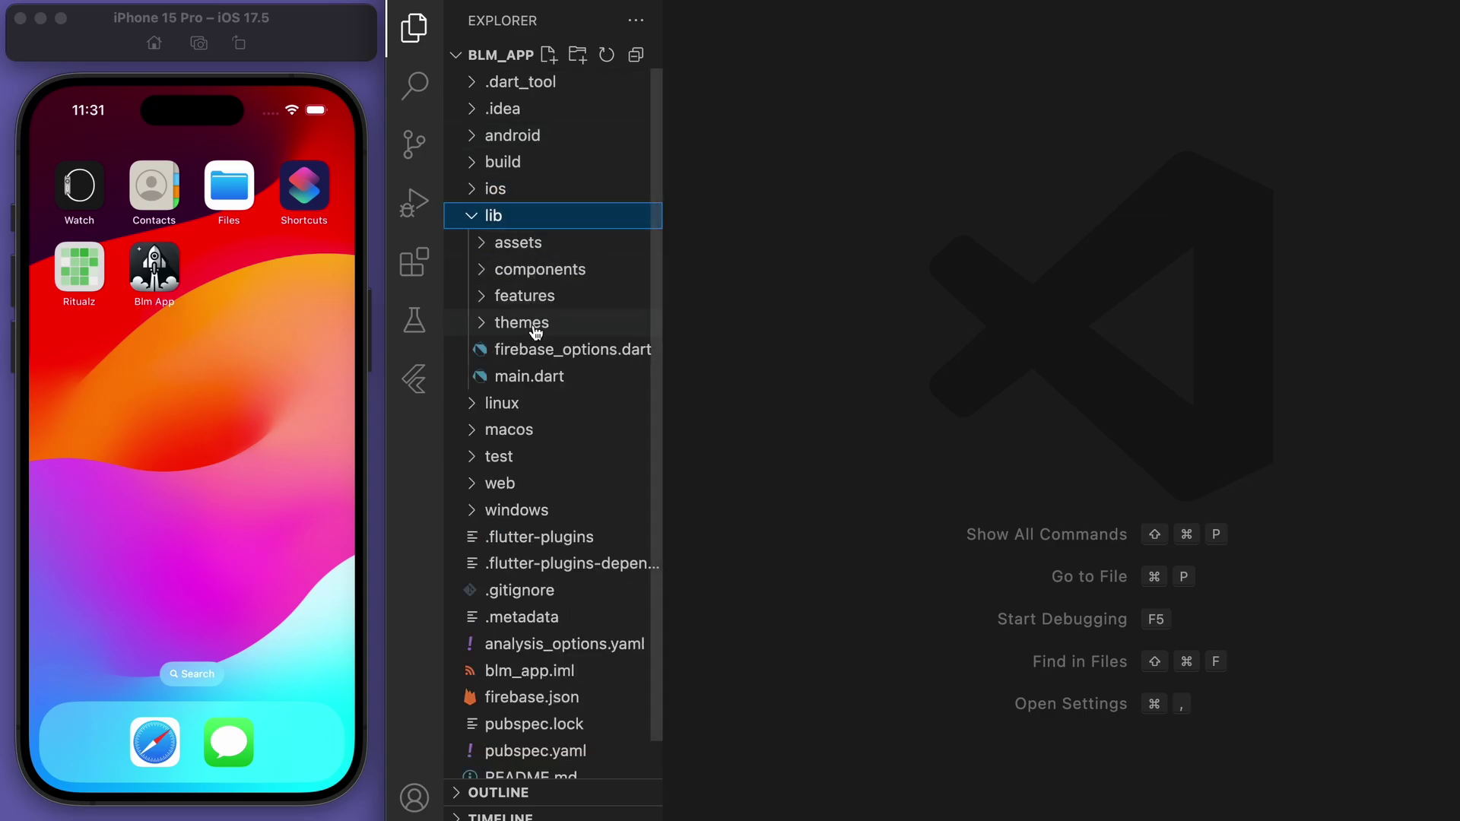
{"action": "left_click", "coordinate": [536, 389]}
{"action": "key", "text": "super+b"}
{"action": "key", "text": "F5"}
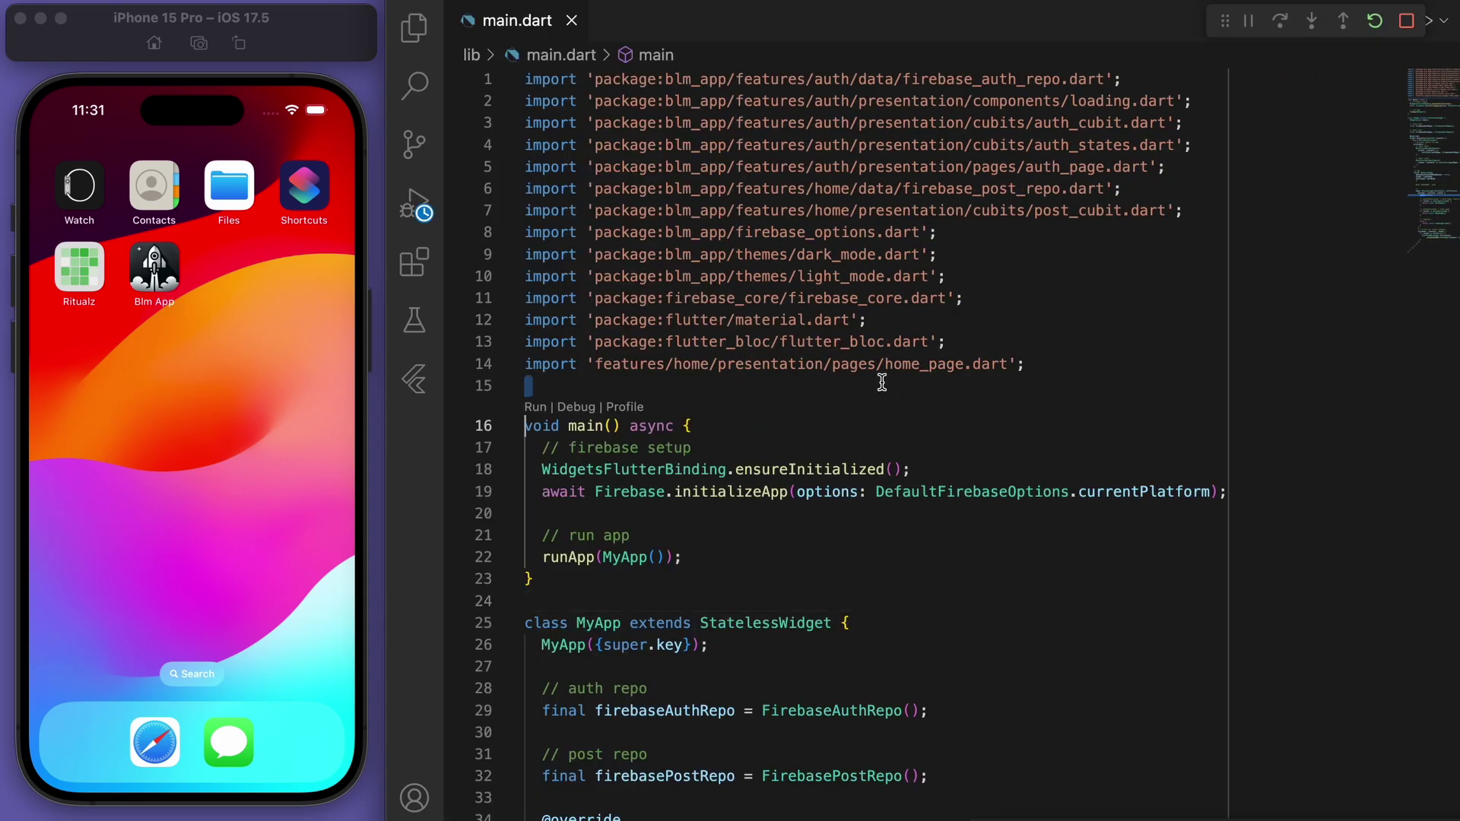
{"action": "left_click", "coordinate": [509, 79]}
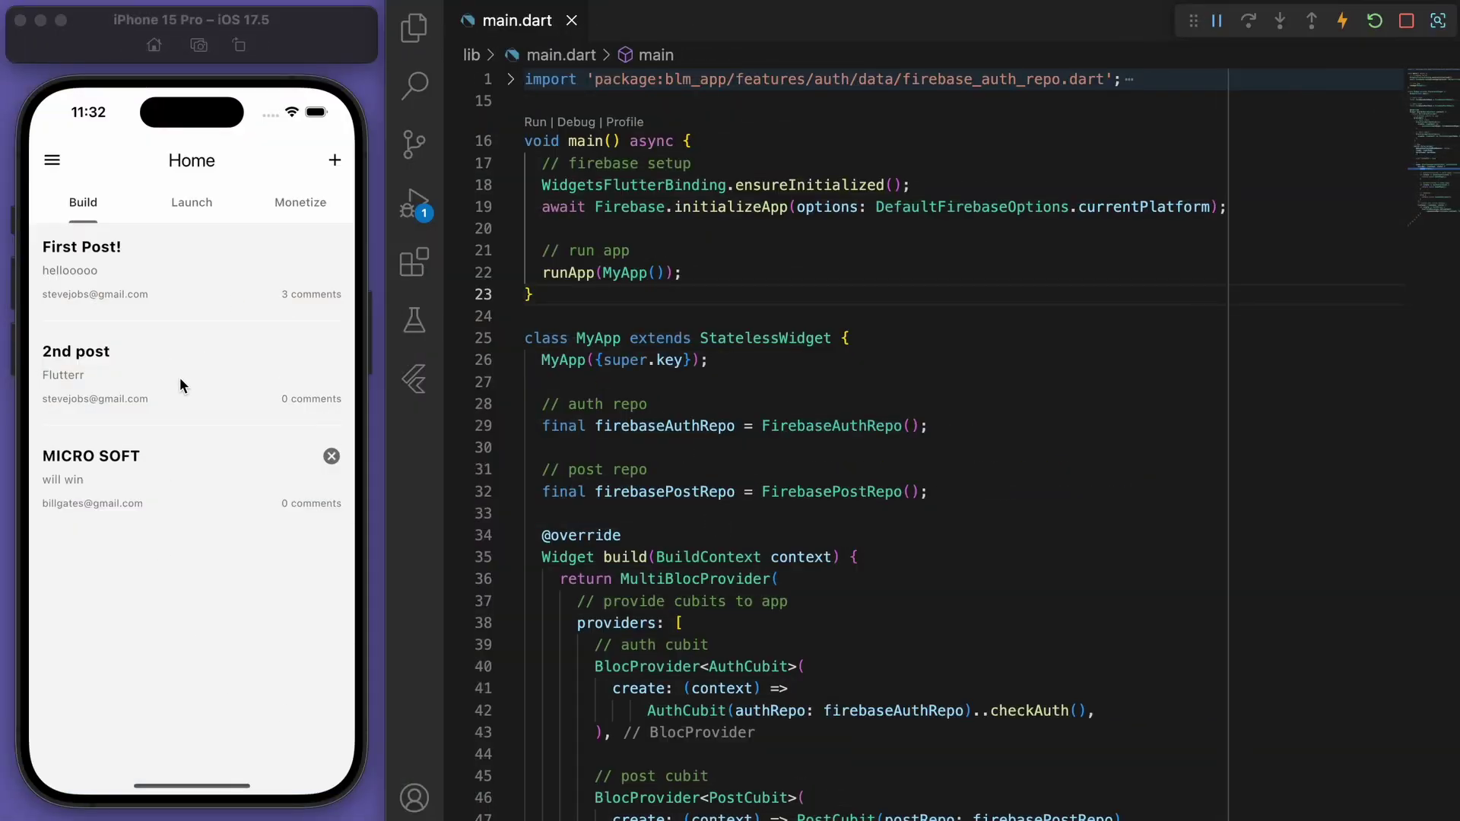
{"action": "key", "text": "super+shift+h"}
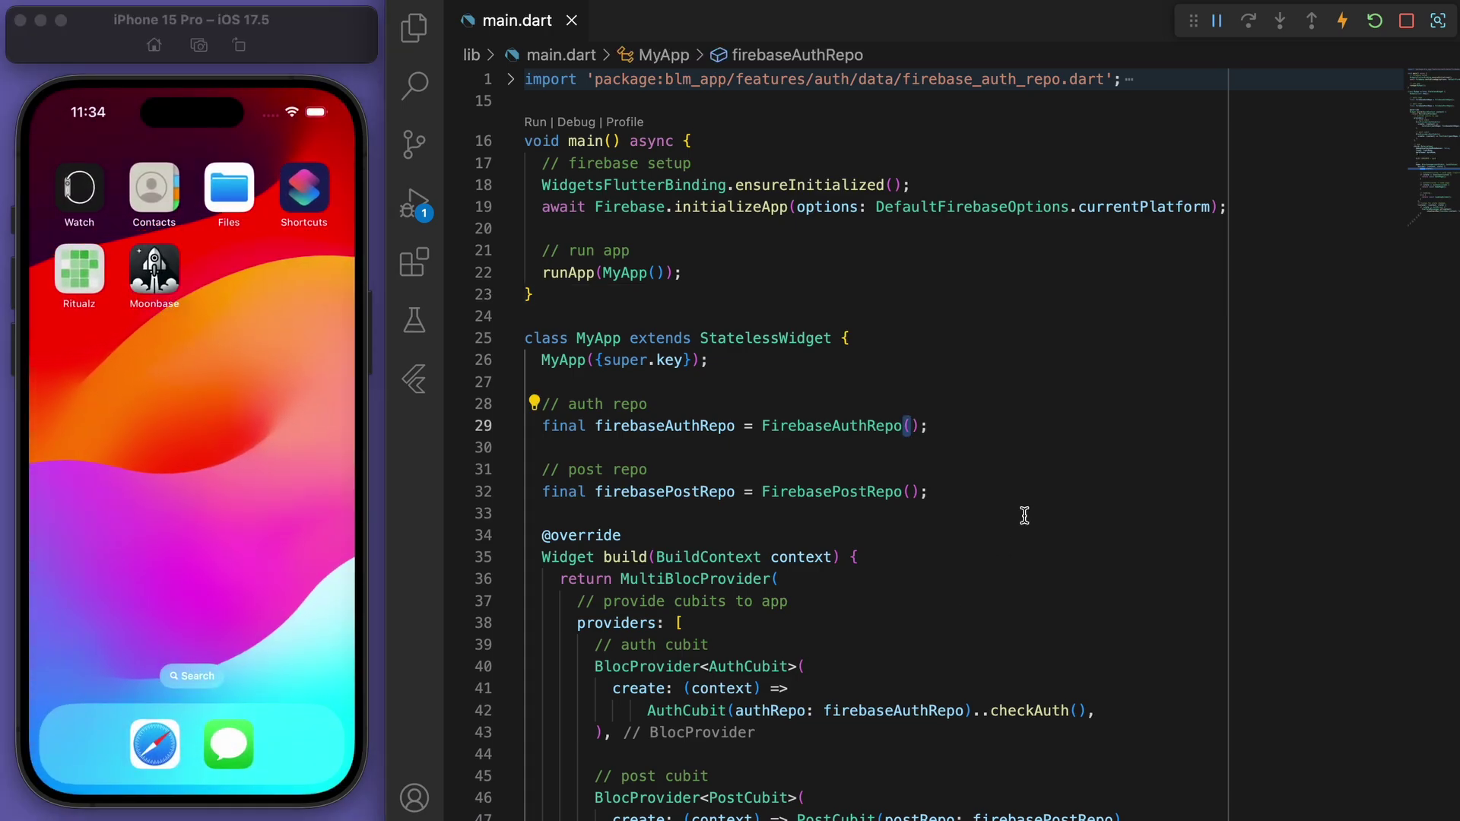
Run flutter build ios in the terminal, producing the 48.6MB Runner.app release build
{"action": "left_click", "coordinate": [1024, 516]}
{"action": "key", "text": "ctrl+grave"}
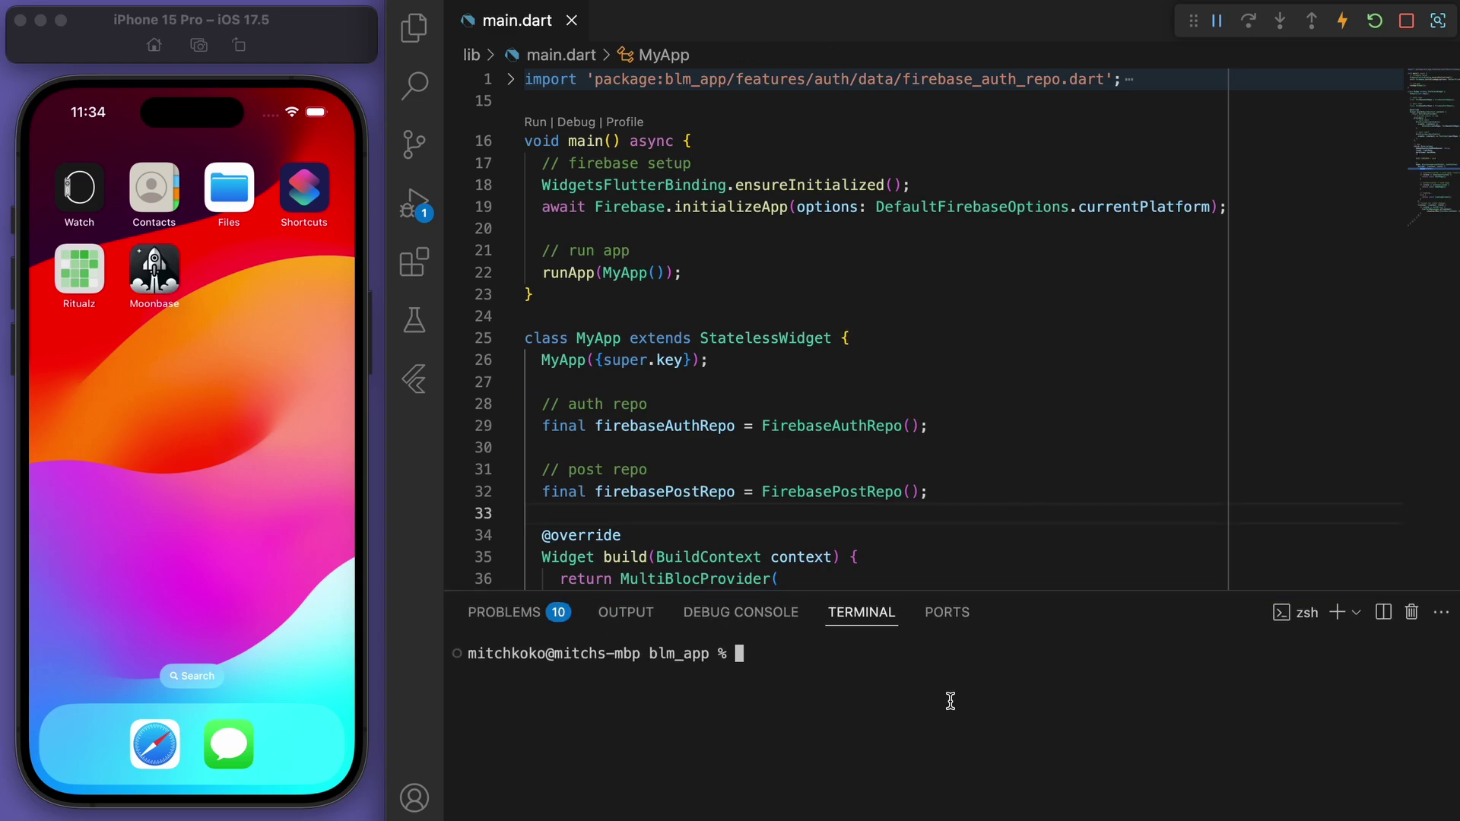
{"action": "type", "text": "flutter build ios"}
{"action": "key", "text": "Return"}
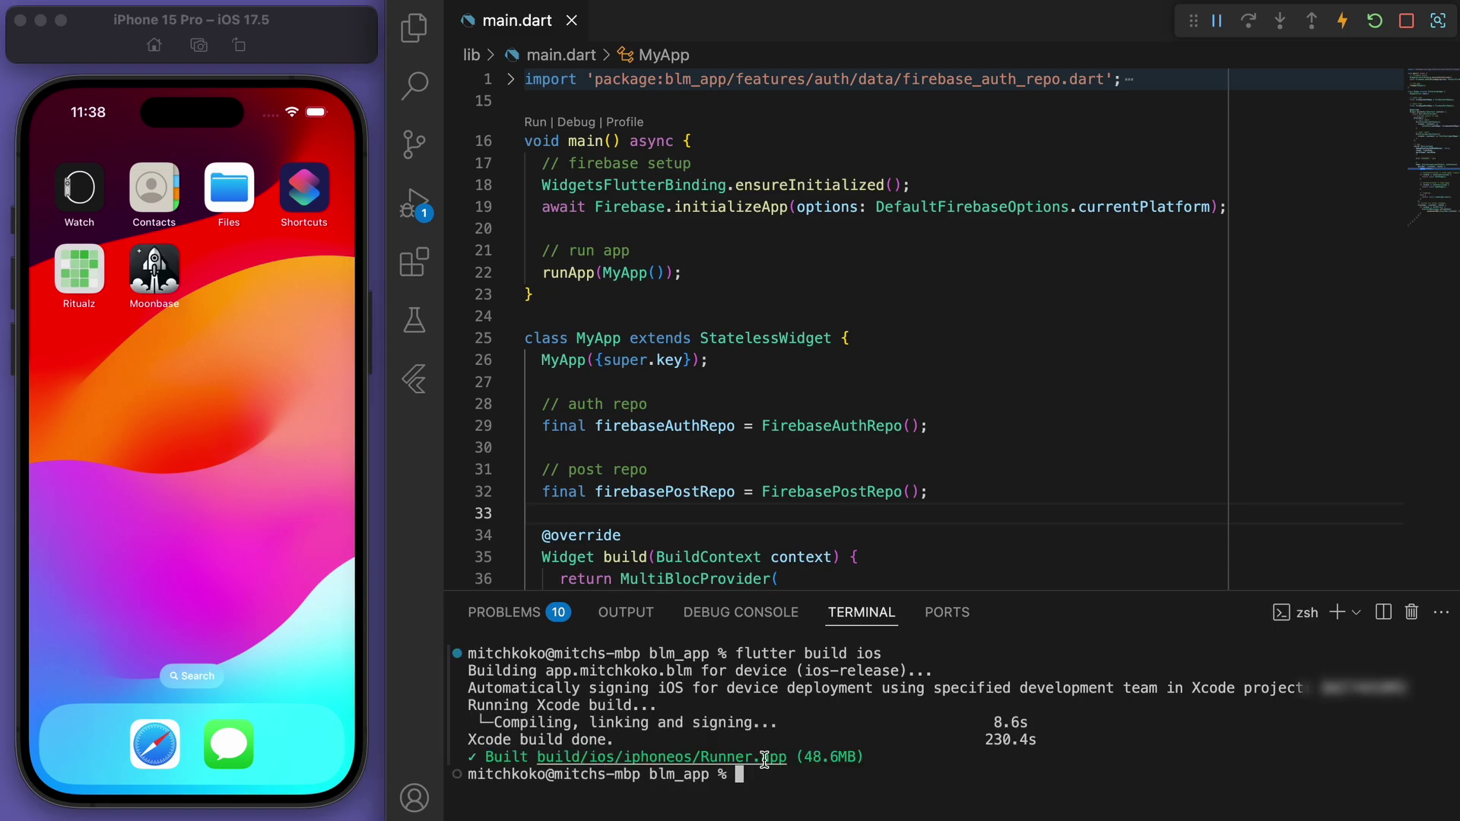
{"action": "key", "text": "super+space"}
Launch Xcode and open the blm_app Runner project
{"action": "type", "text": "xcode"}
{"action": "key", "text": "Return"}
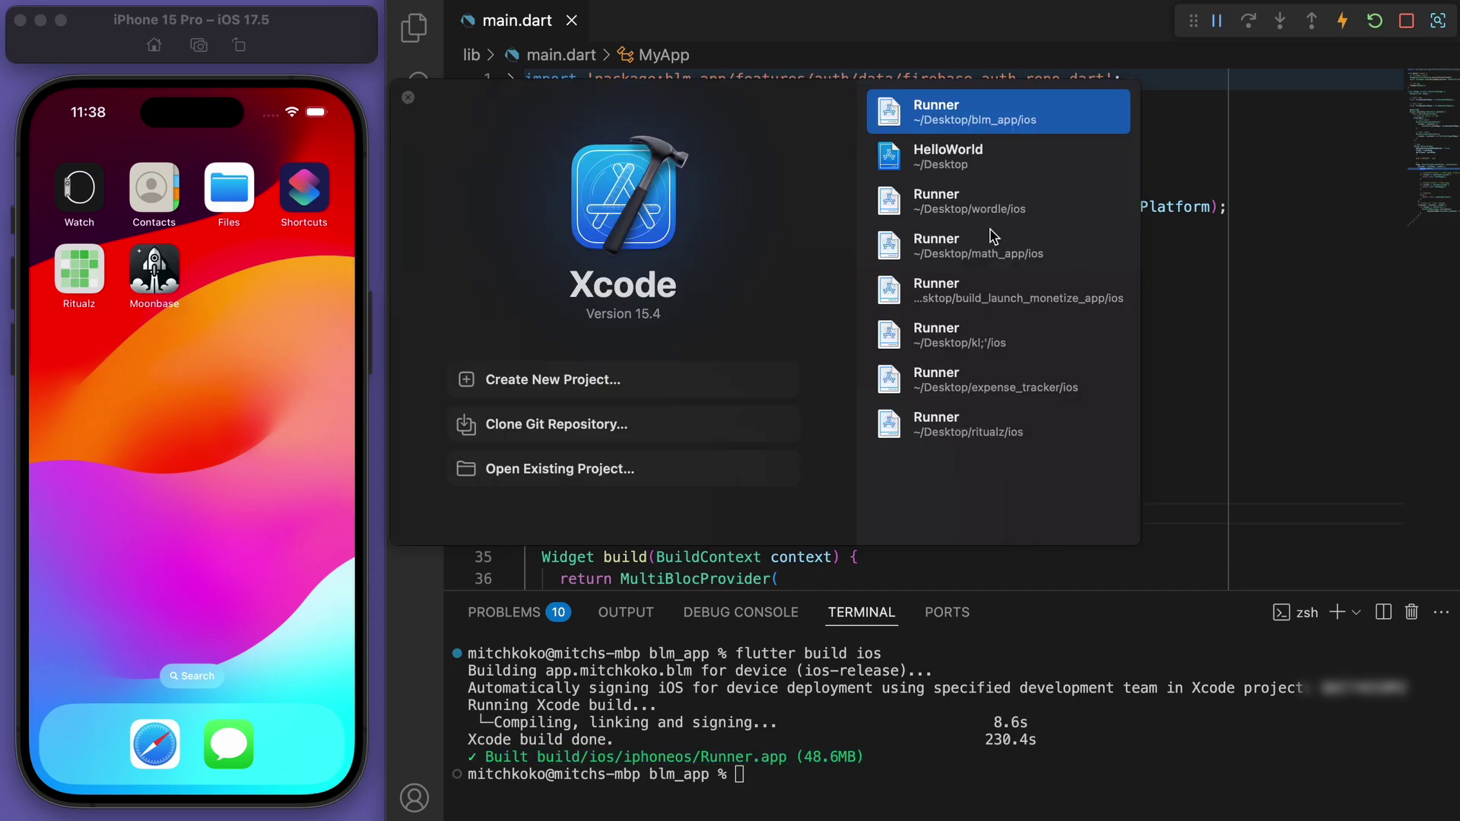
{"action": "double_click", "coordinate": [996, 122]}
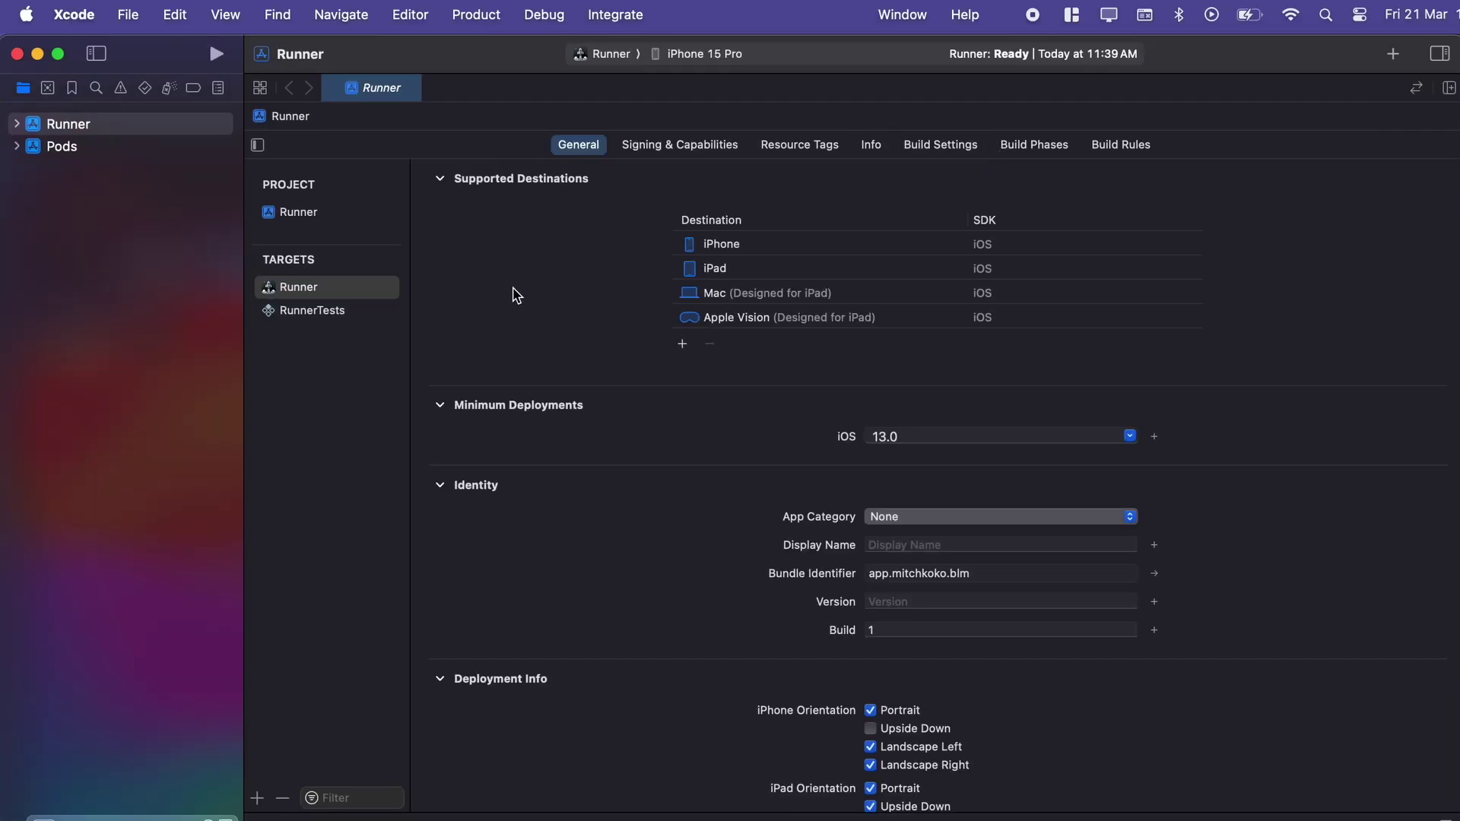
Archive Runner 1.0.0 (1) and distribute it to App Store Connect, ending with an SDK warning
{"action": "left_click", "coordinate": [498, 15]}
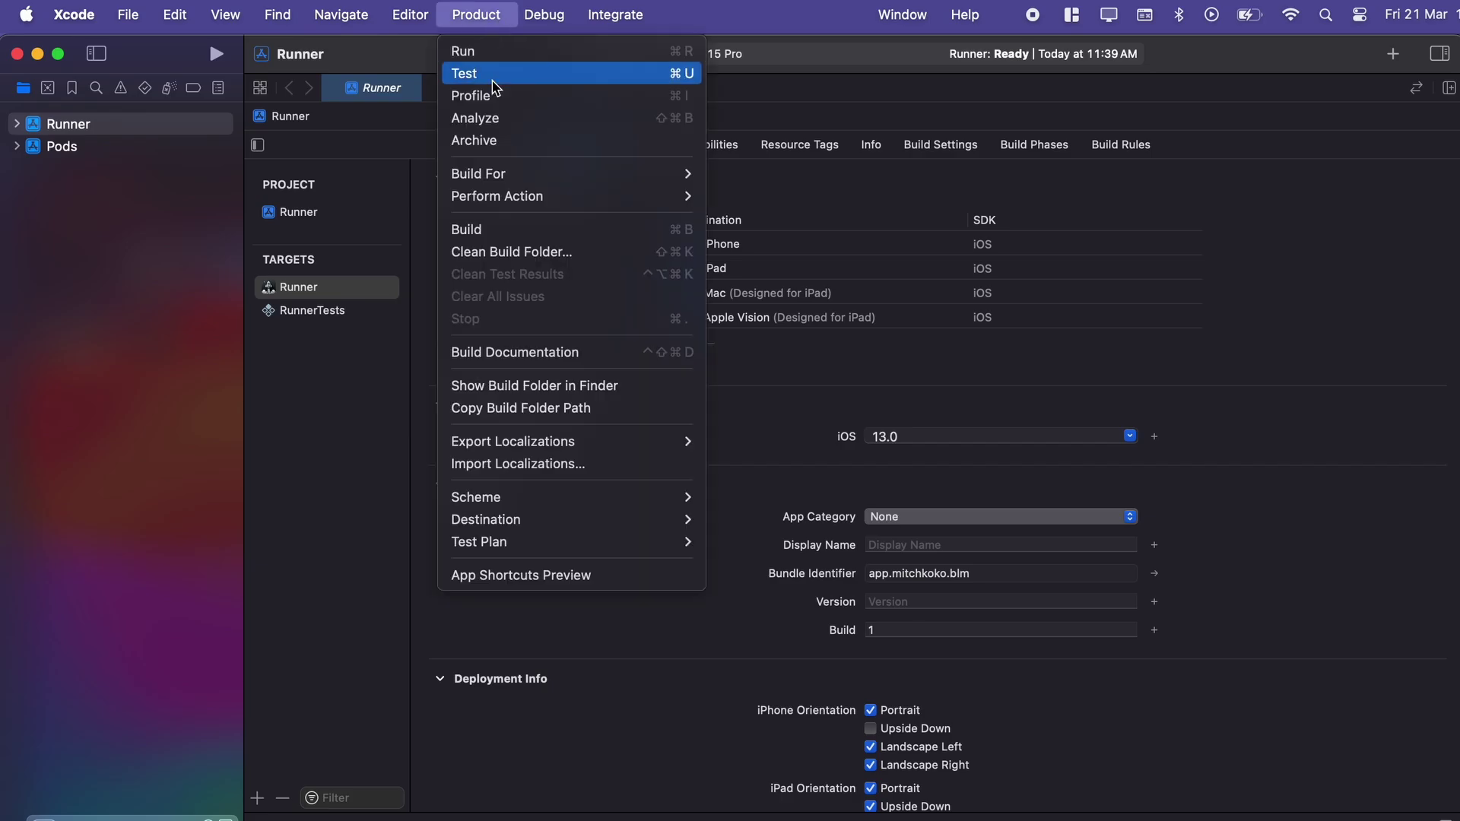
{"action": "left_click", "coordinate": [500, 141]}
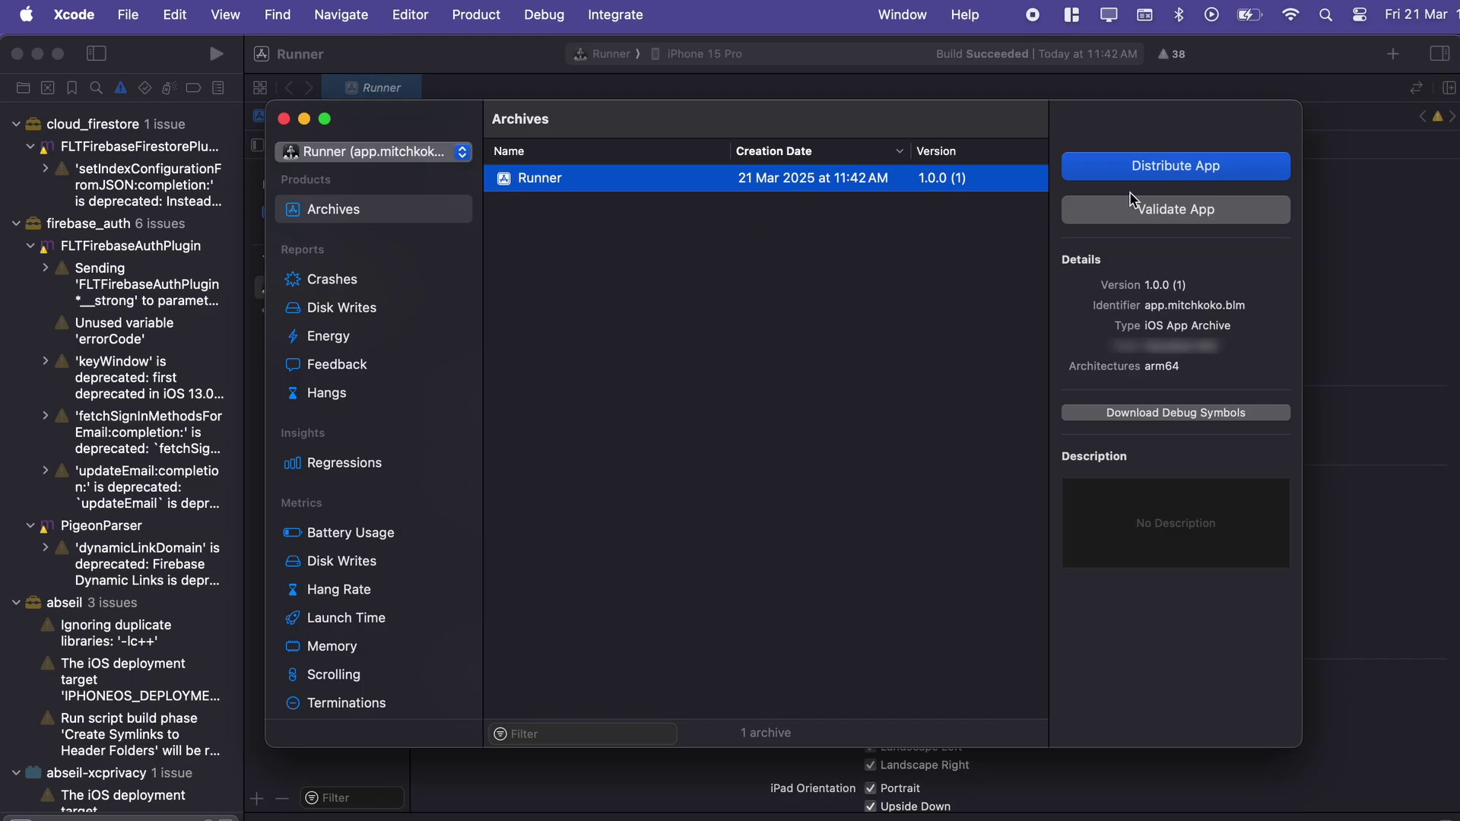
{"action": "left_click", "coordinate": [1164, 166]}
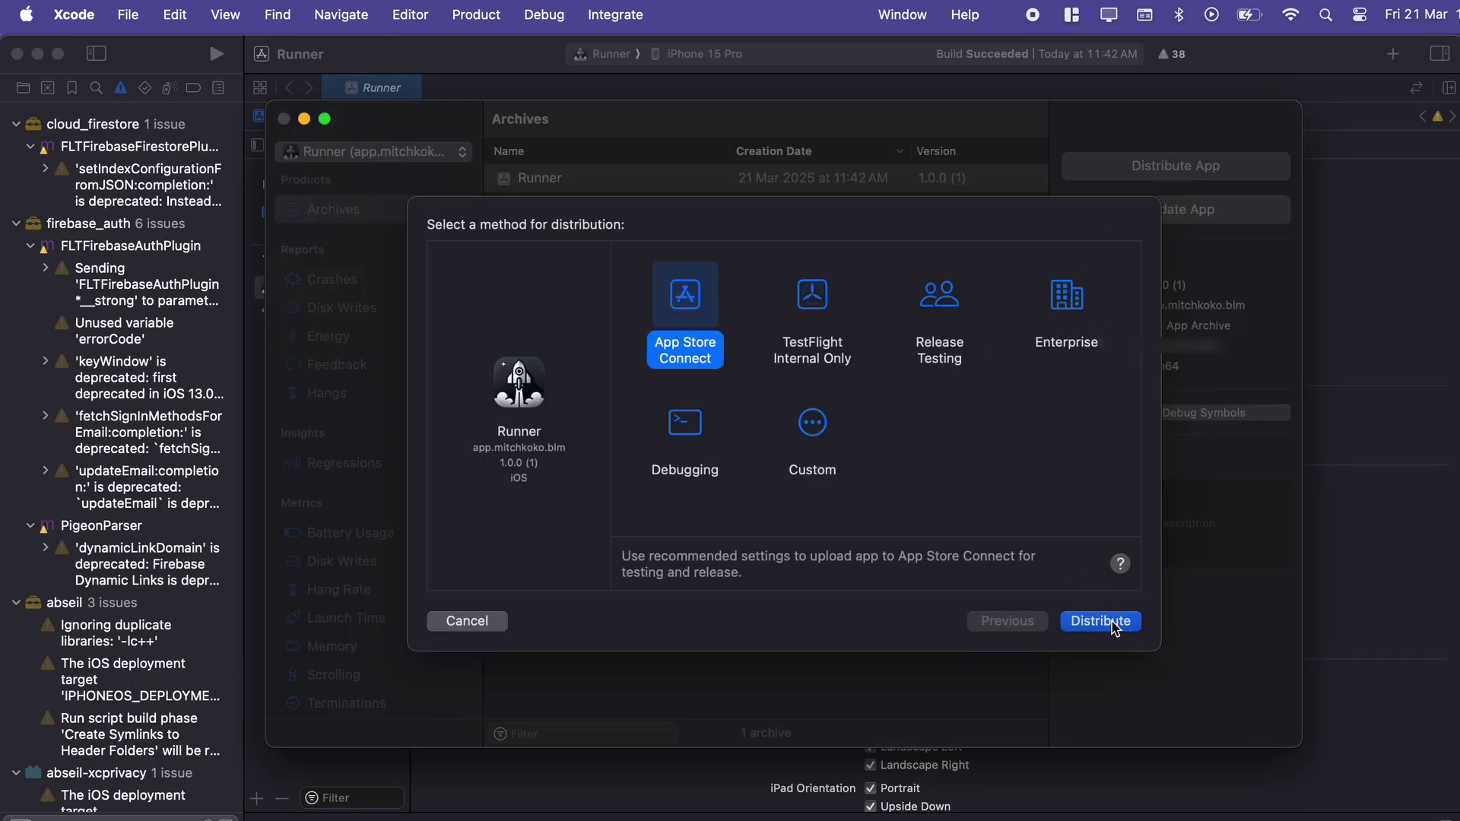
{"action": "left_click", "coordinate": [1112, 626]}
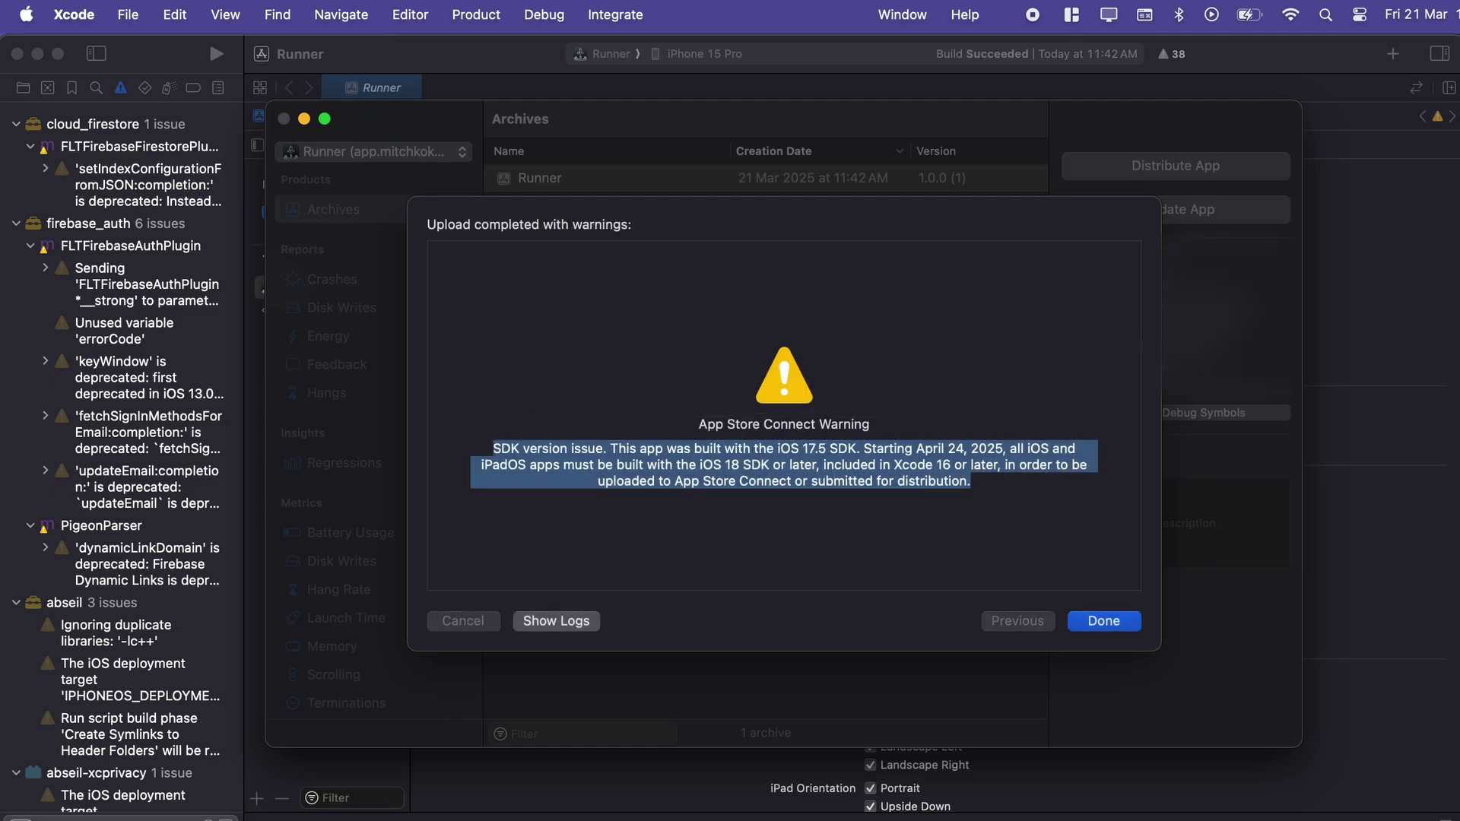
{"action": "left_click", "coordinate": [1038, 464]}
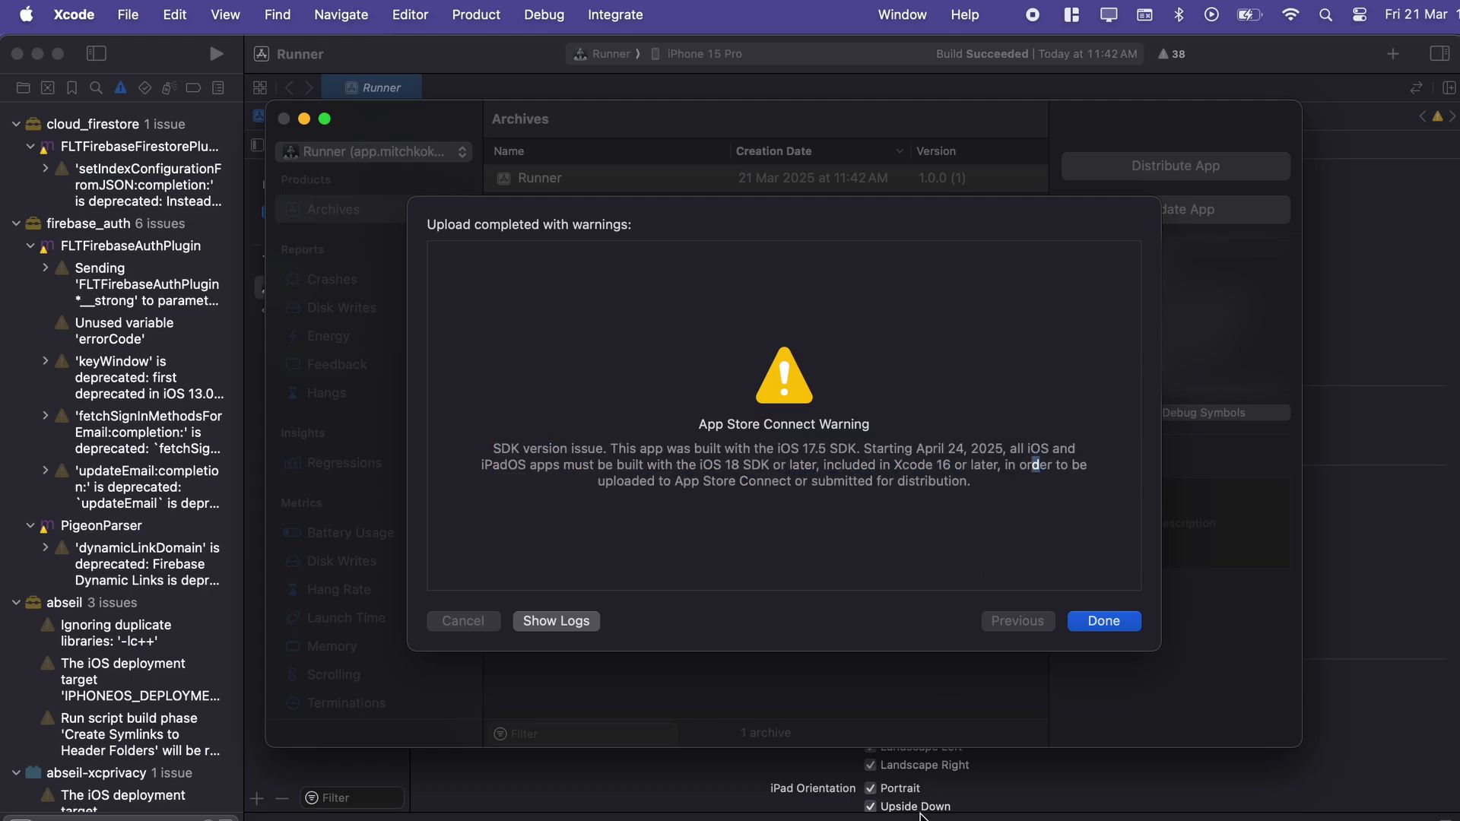
Reload the version 1.0 page and attach build 1 (1.0.0) to it
{"action": "left_click", "coordinate": [1103, 622]}
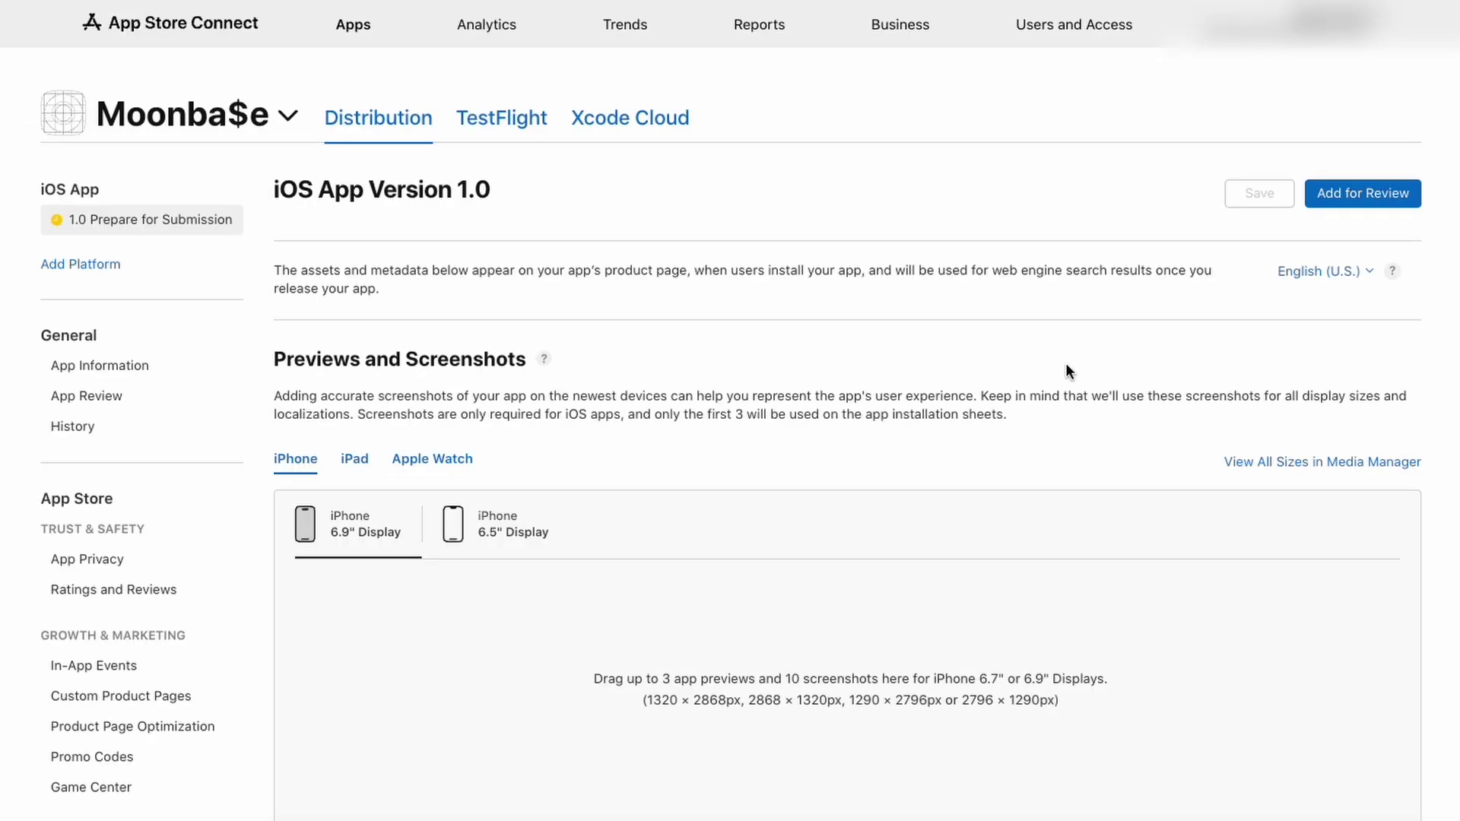
{"action": "scroll", "coordinate": [1066, 364], "scroll_direction": "down", "scroll_amount": 10}
{"action": "scroll", "coordinate": [867, 604], "scroll_direction": "down", "scroll_amount": 10}
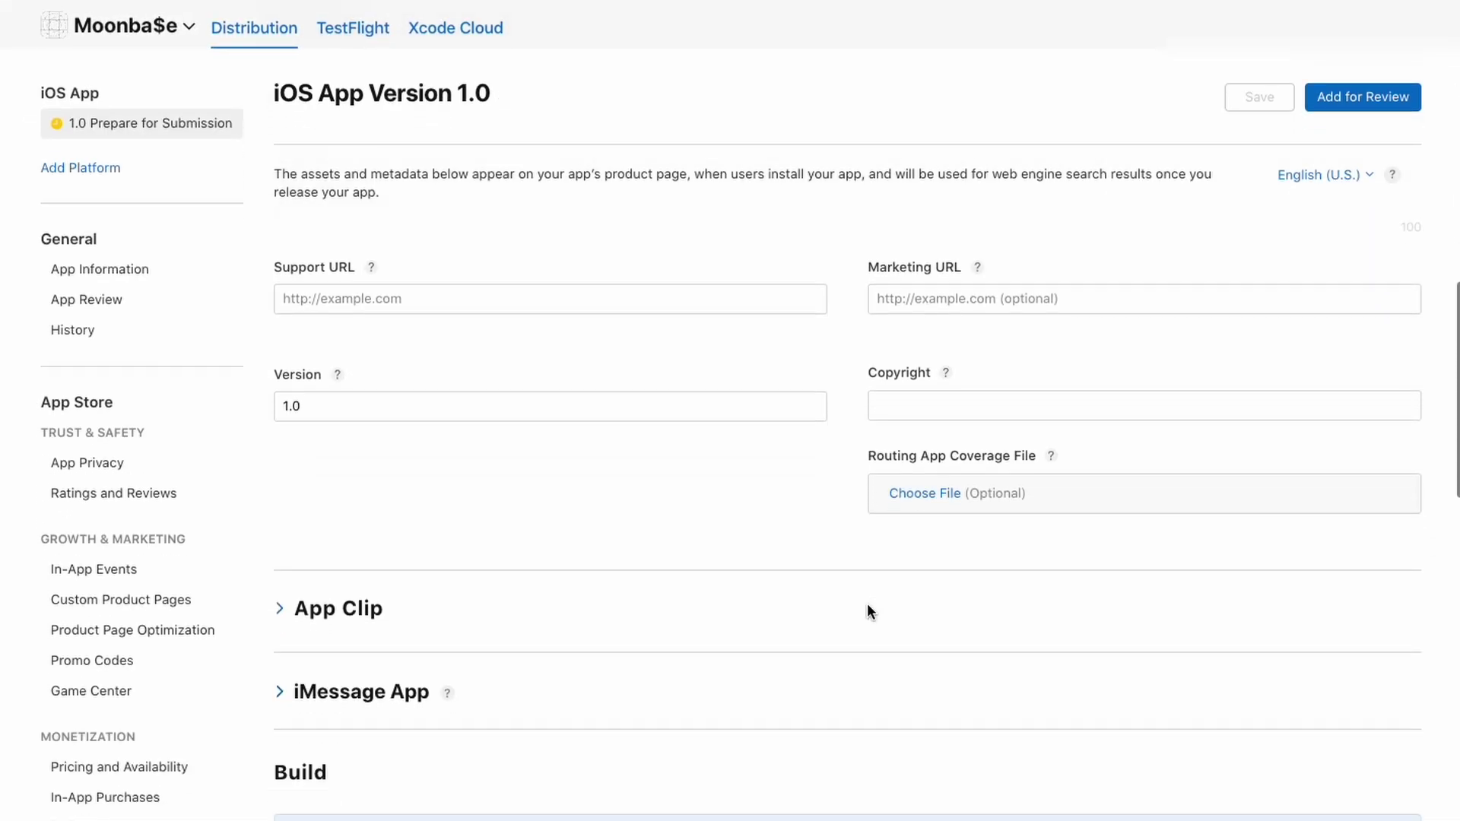
{"action": "left_click_drag", "start_coordinate": [340, 379], "coordinate": [266, 377]}
{"action": "left_click", "coordinate": [998, 604]}
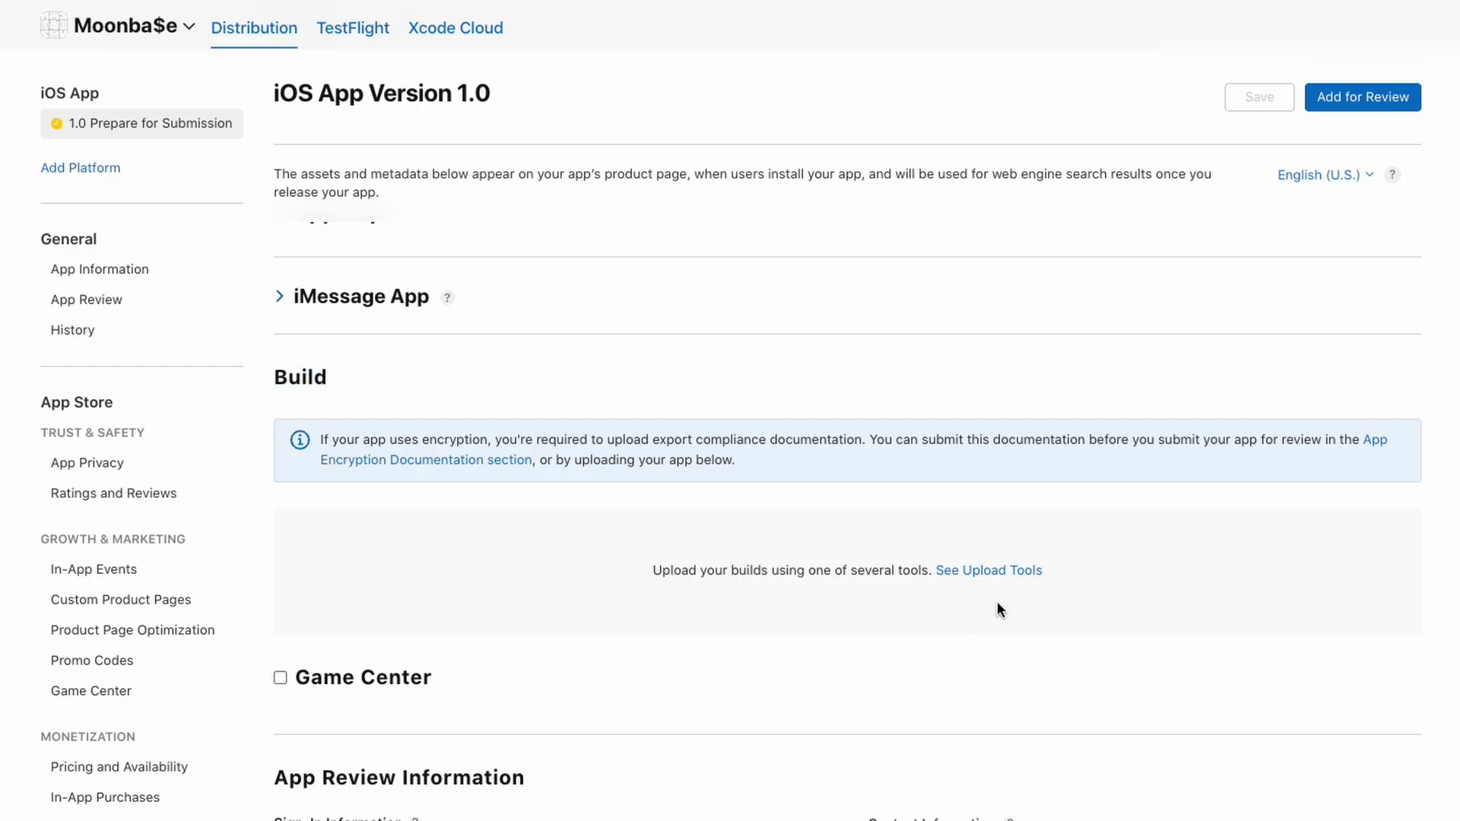
{"action": "key", "text": "super+r"}
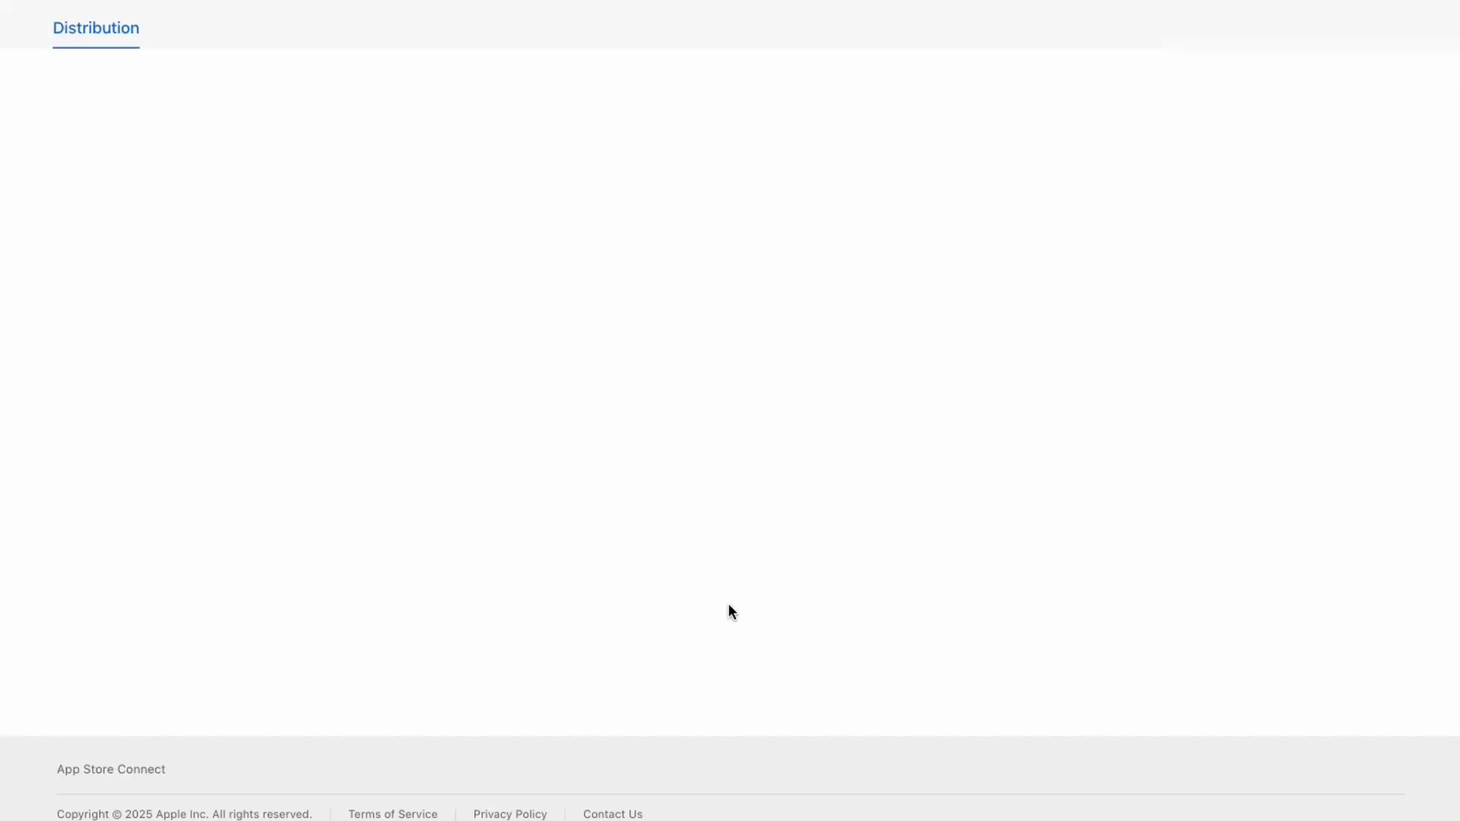
{"action": "scroll", "coordinate": [728, 609], "scroll_direction": "down", "scroll_amount": 15}
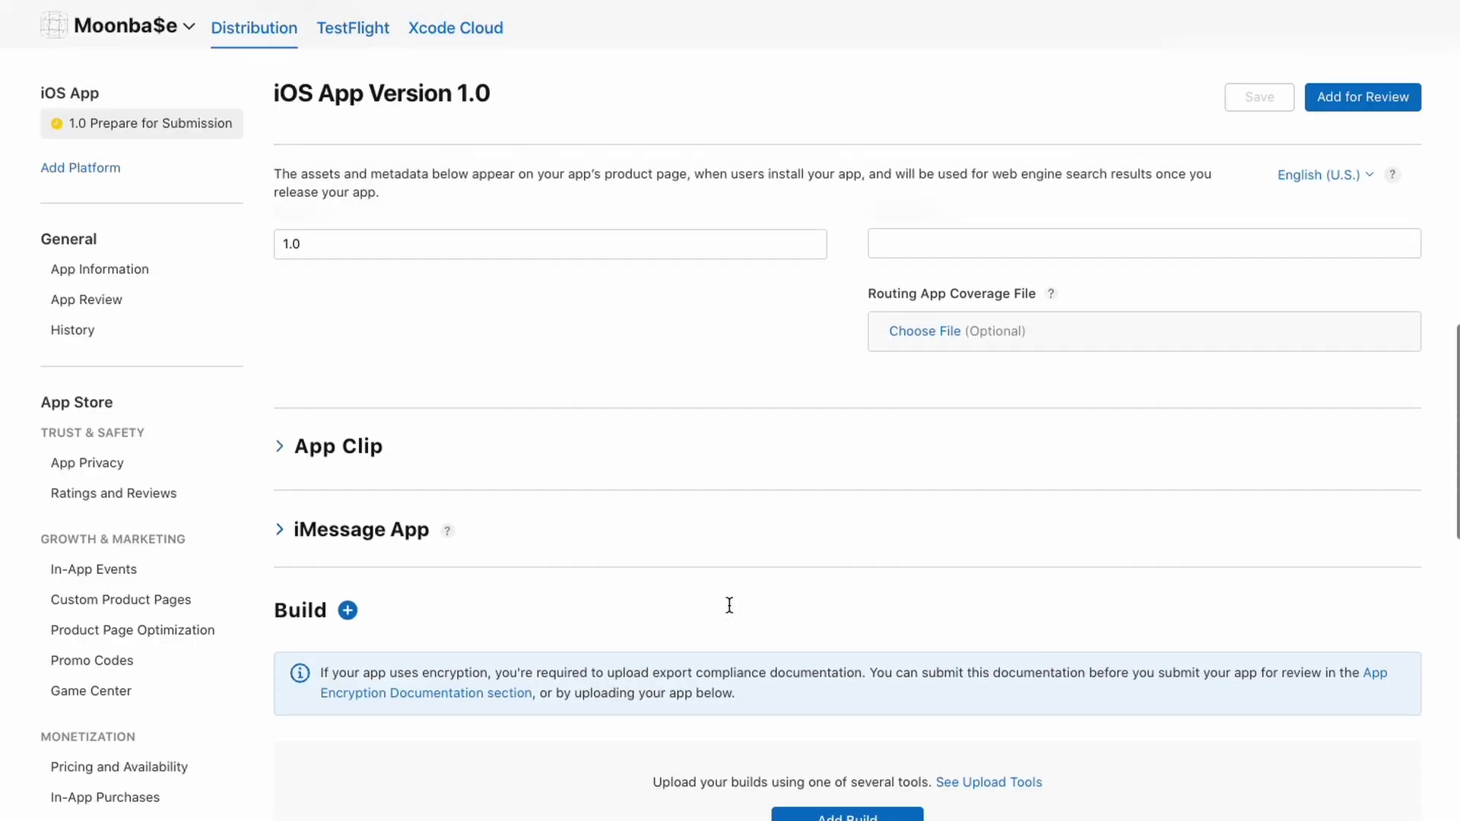
{"action": "left_click", "coordinate": [856, 426]}
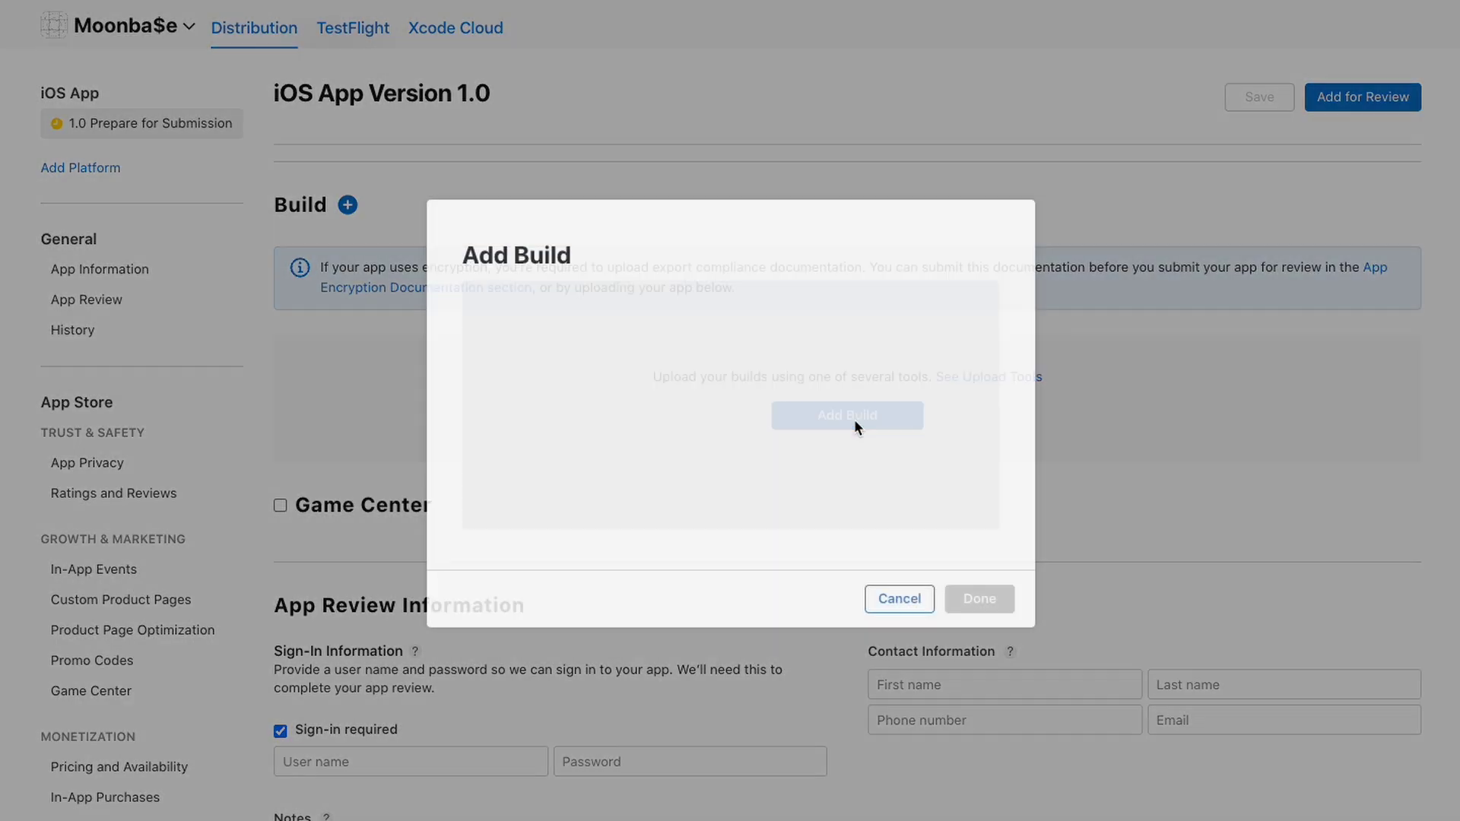
{"action": "left_click", "coordinate": [478, 343]}
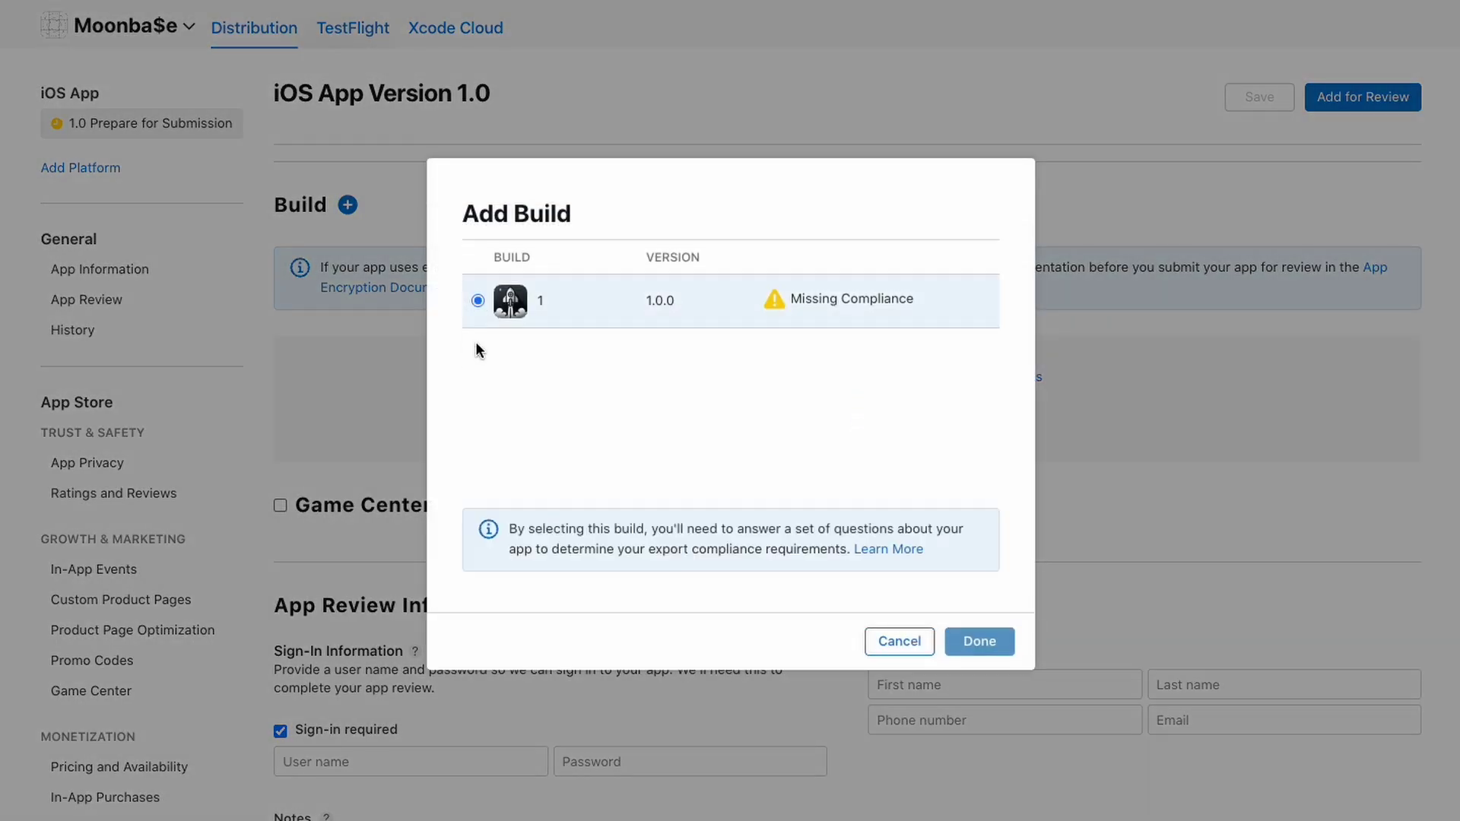
{"action": "left_click", "coordinate": [979, 642]}
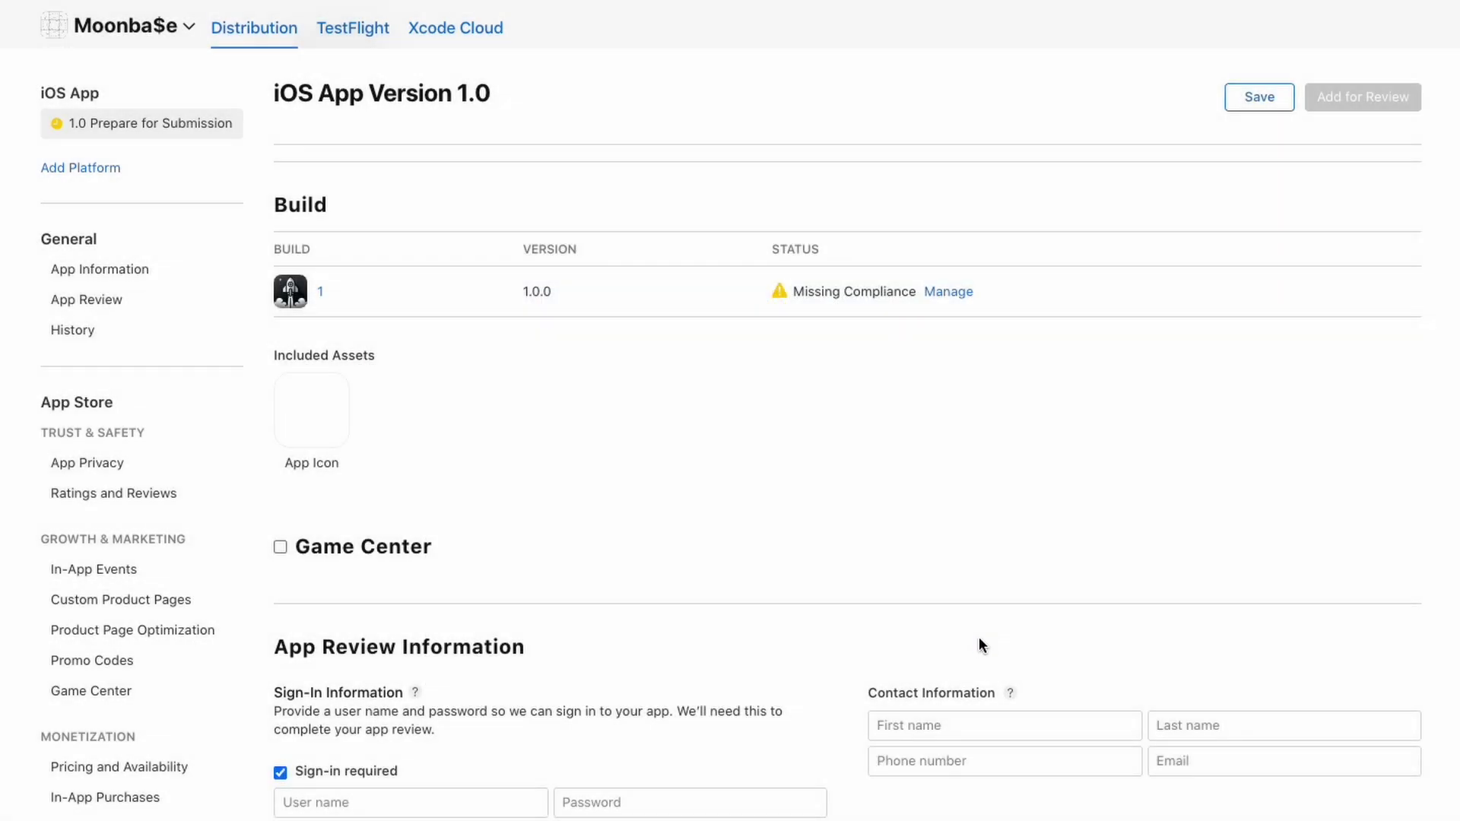
Answer export compliance: the build uses none of the listed encryption algorithms
{"action": "scroll", "coordinate": [879, 341], "scroll_direction": "up", "scroll_amount": 1}
{"action": "left_click", "coordinate": [935, 359]}
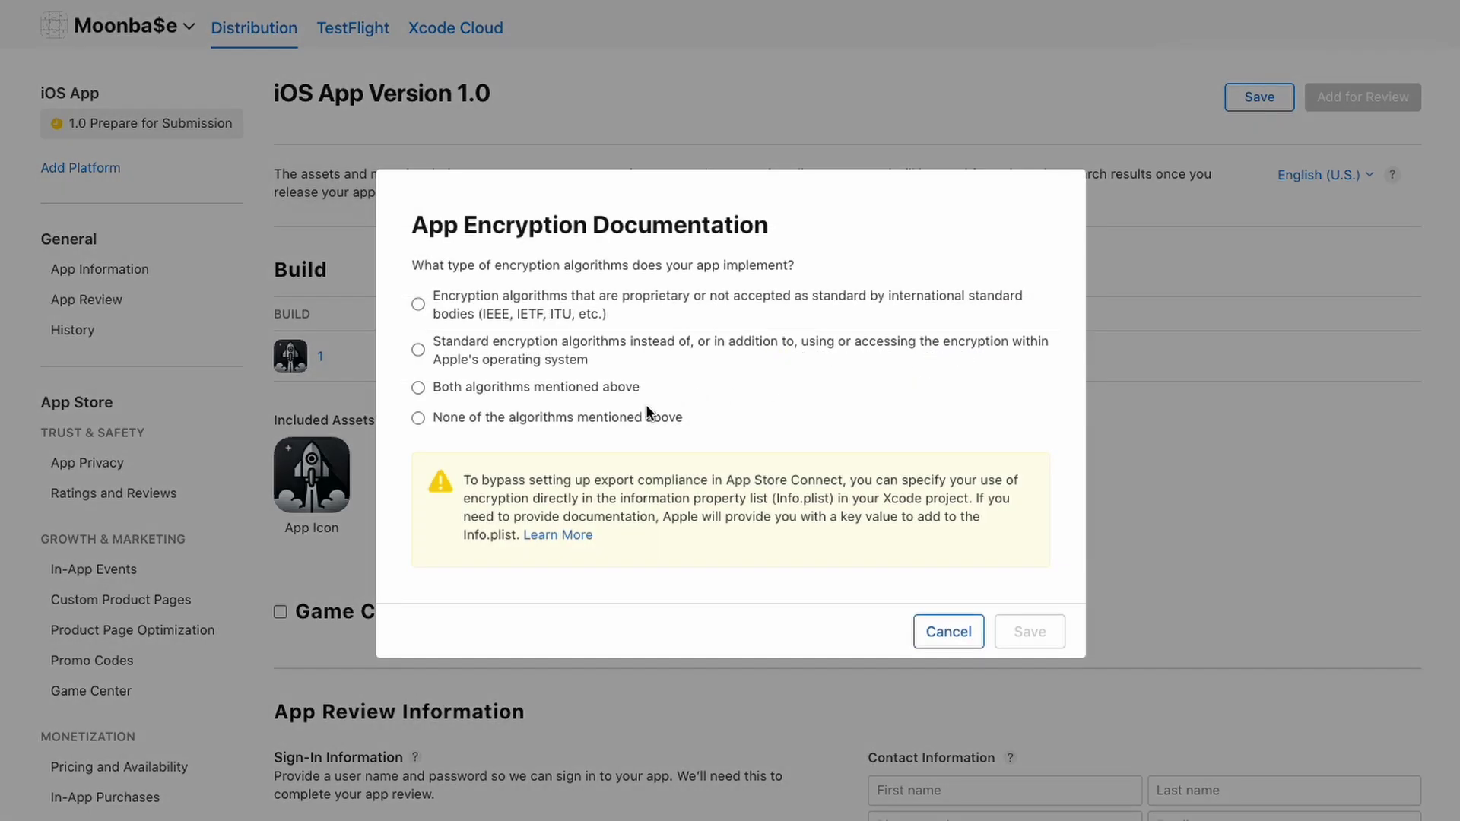
{"action": "left_click", "coordinate": [528, 423]}
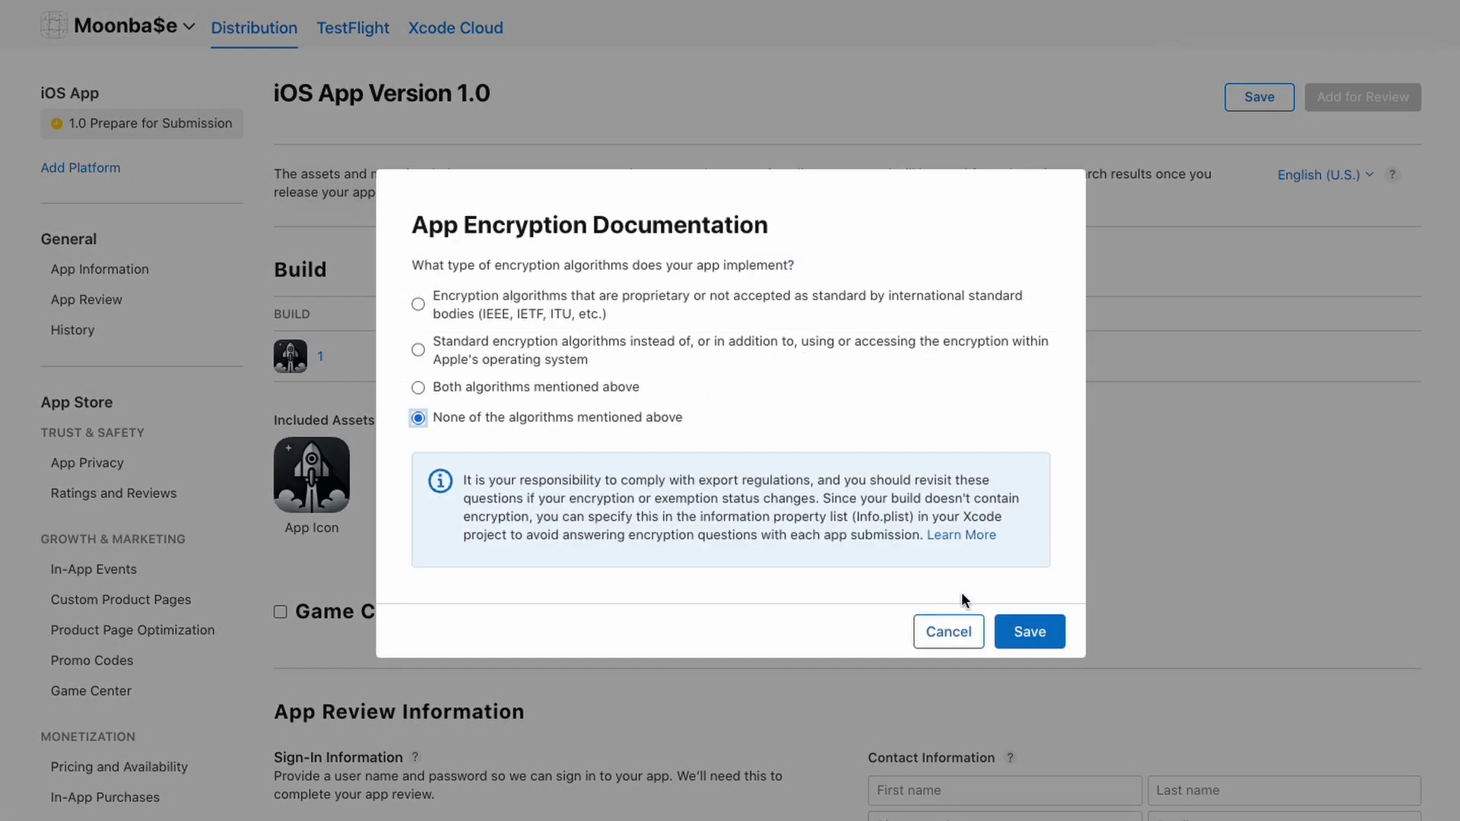
{"action": "left_click", "coordinate": [1026, 634]}
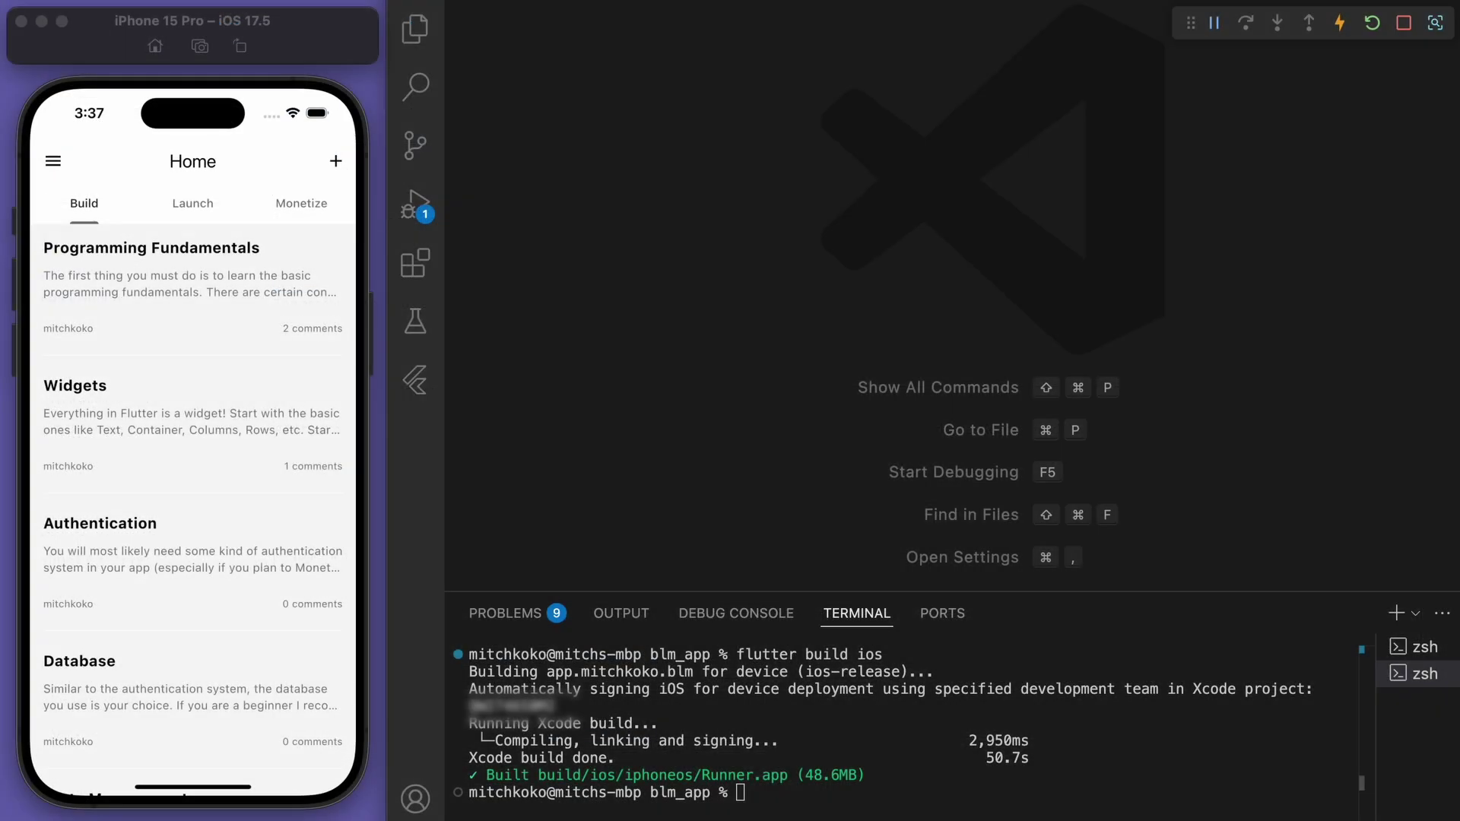
Capture light-mode screenshots of the Home list, Launch and Monetize tabs, and New Post form
{"action": "left_click", "coordinate": [182, 405]}
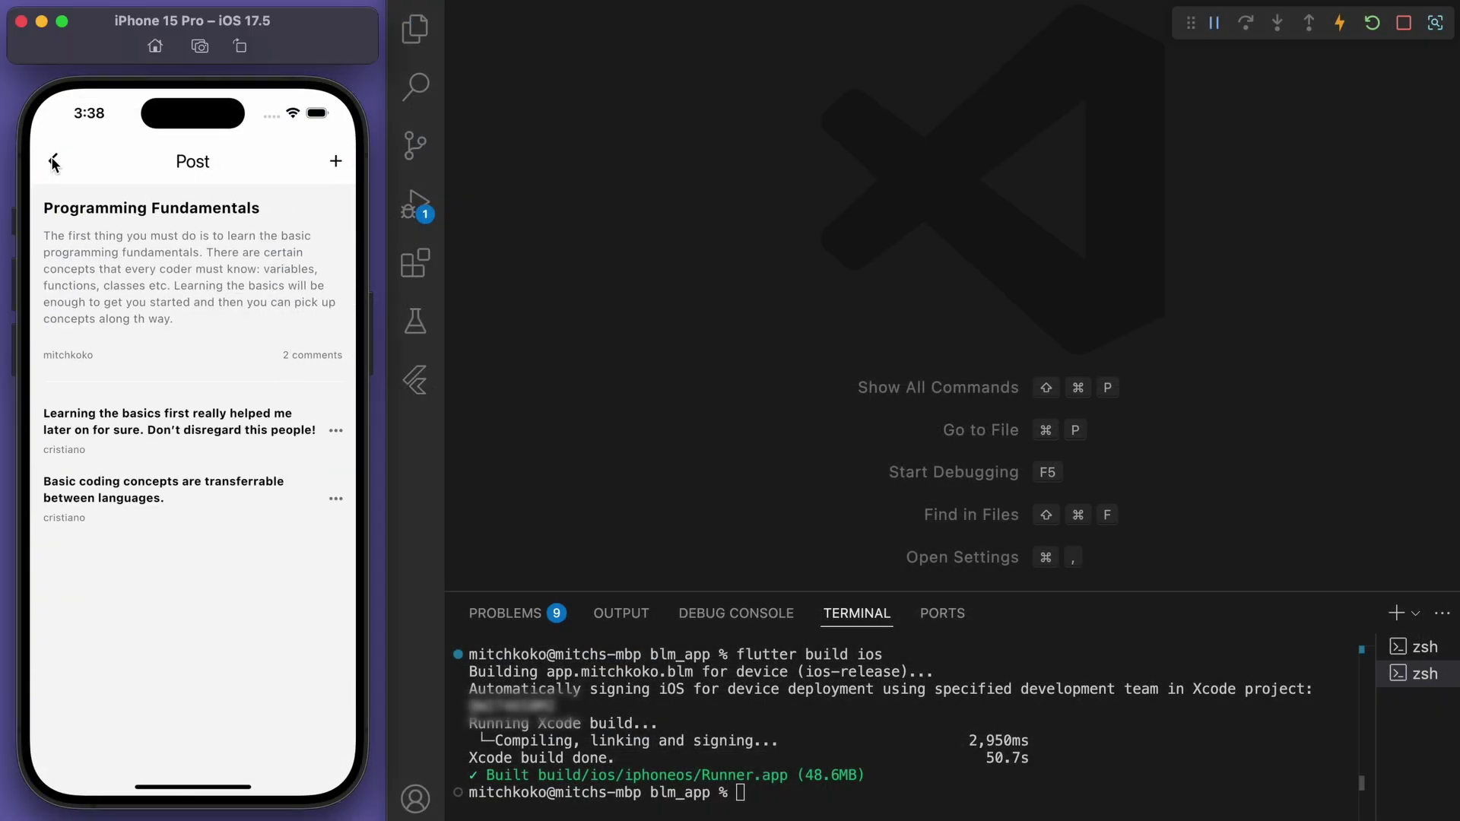
{"action": "left_click", "coordinate": [53, 161]}
{"action": "left_click", "coordinate": [204, 50]}
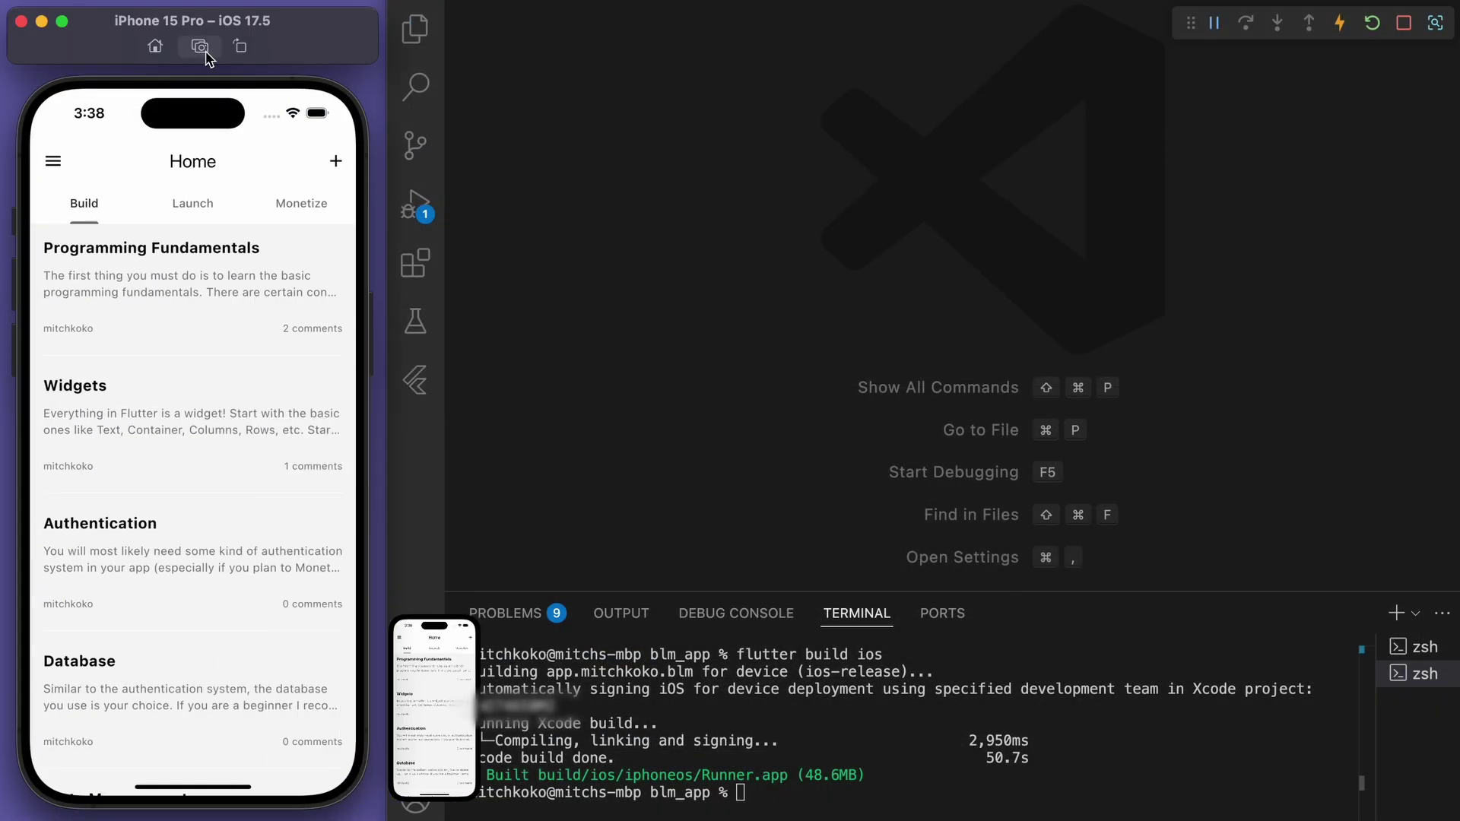
{"action": "left_click", "coordinate": [193, 200]}
{"action": "left_click", "coordinate": [200, 46]}
{"action": "left_click", "coordinate": [282, 204]}
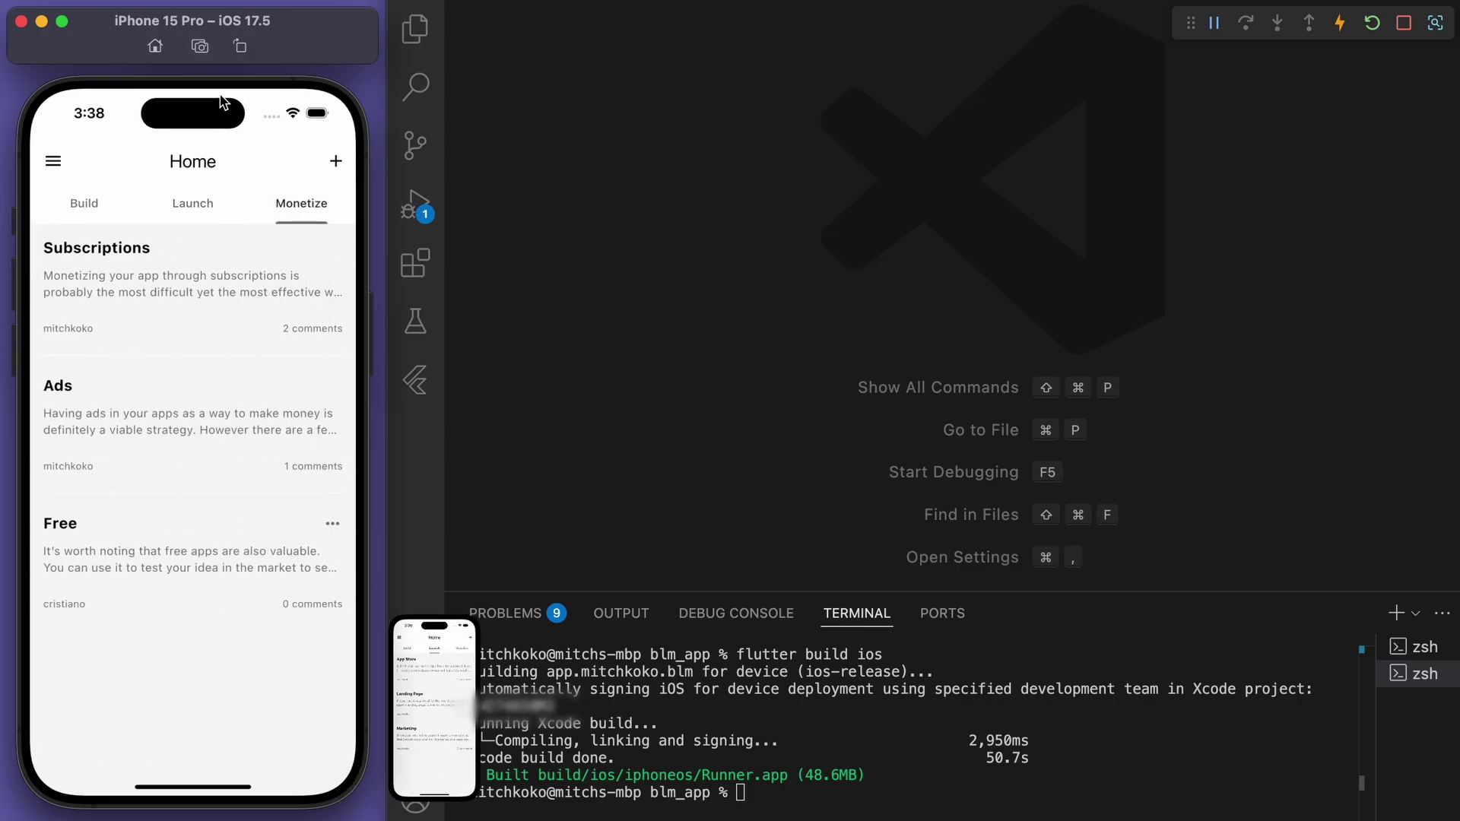
{"action": "left_click", "coordinate": [200, 46]}
{"action": "left_click", "coordinate": [335, 161]}
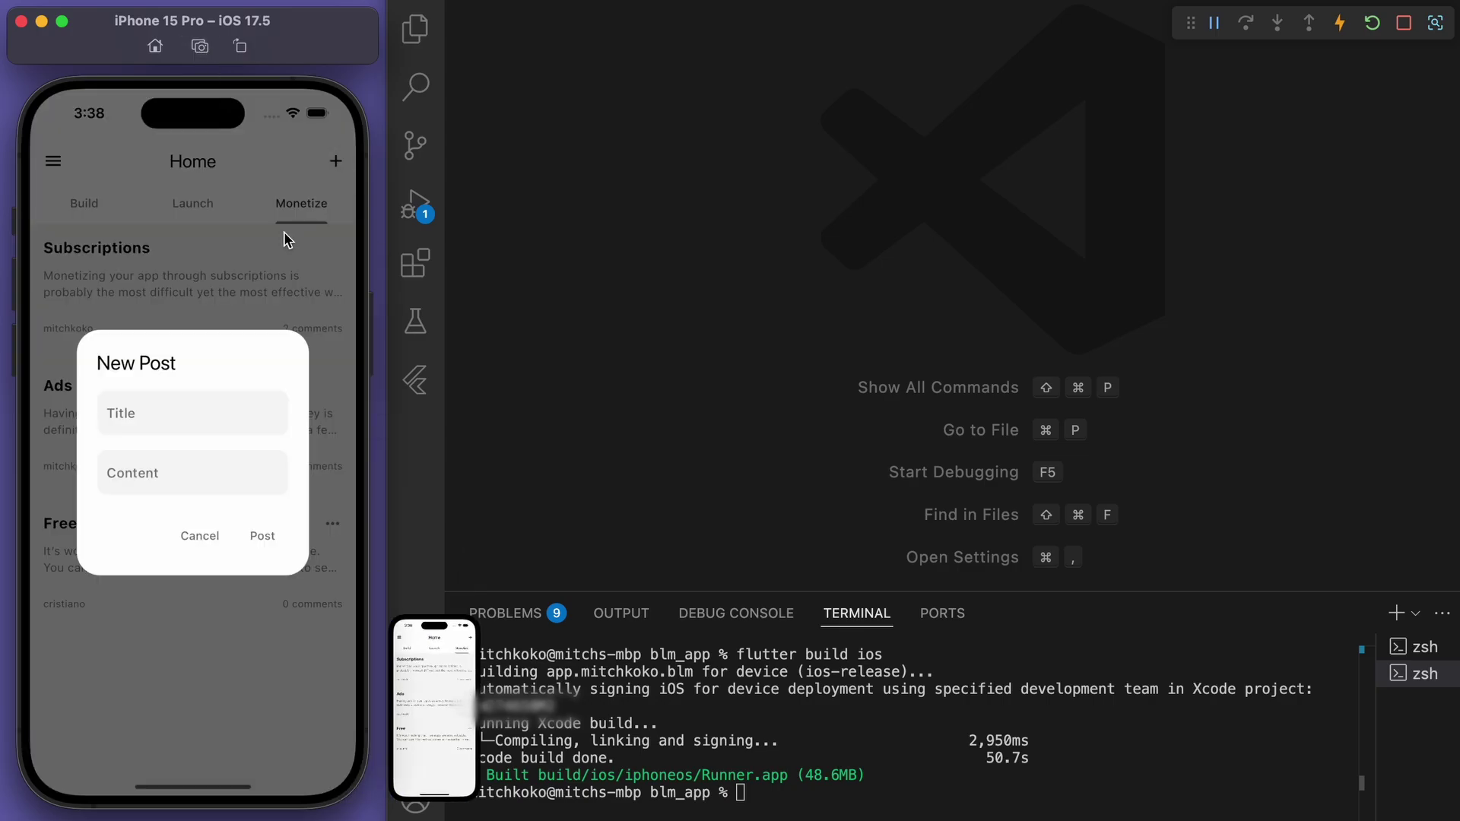
{"action": "left_click", "coordinate": [200, 47]}
Turn on Dark Appearance in the phone's Settings and return to Moonbase
{"action": "left_click_drag", "start_coordinate": [192, 787], "coordinate": [40, 531]}
{"action": "left_click", "coordinate": [42, 530]}
{"action": "left_click", "coordinate": [245, 218]}
{"action": "type", "text": "Dark"}
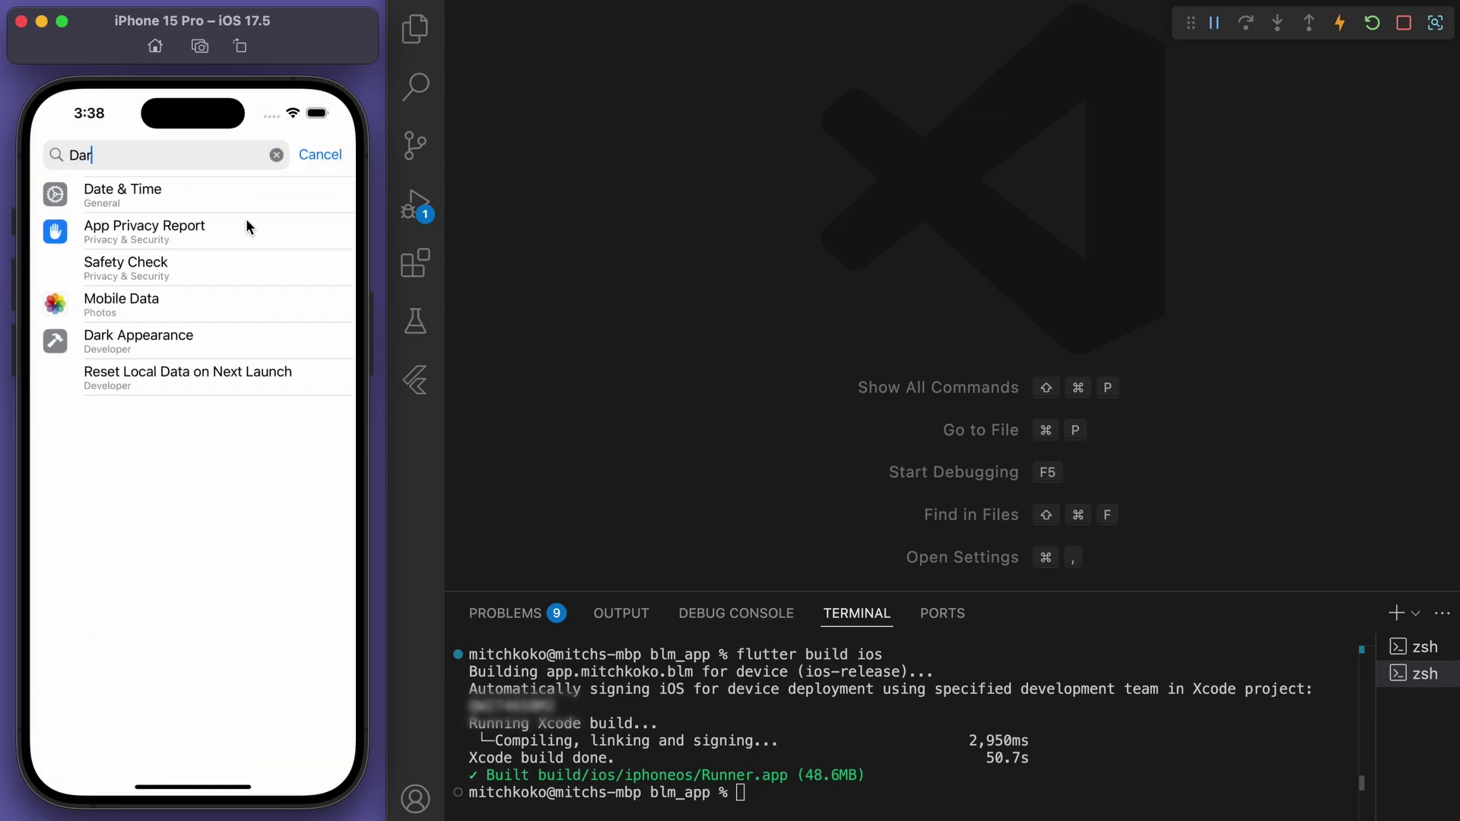
{"action": "left_click", "coordinate": [226, 208]}
{"action": "left_click", "coordinate": [304, 235]}
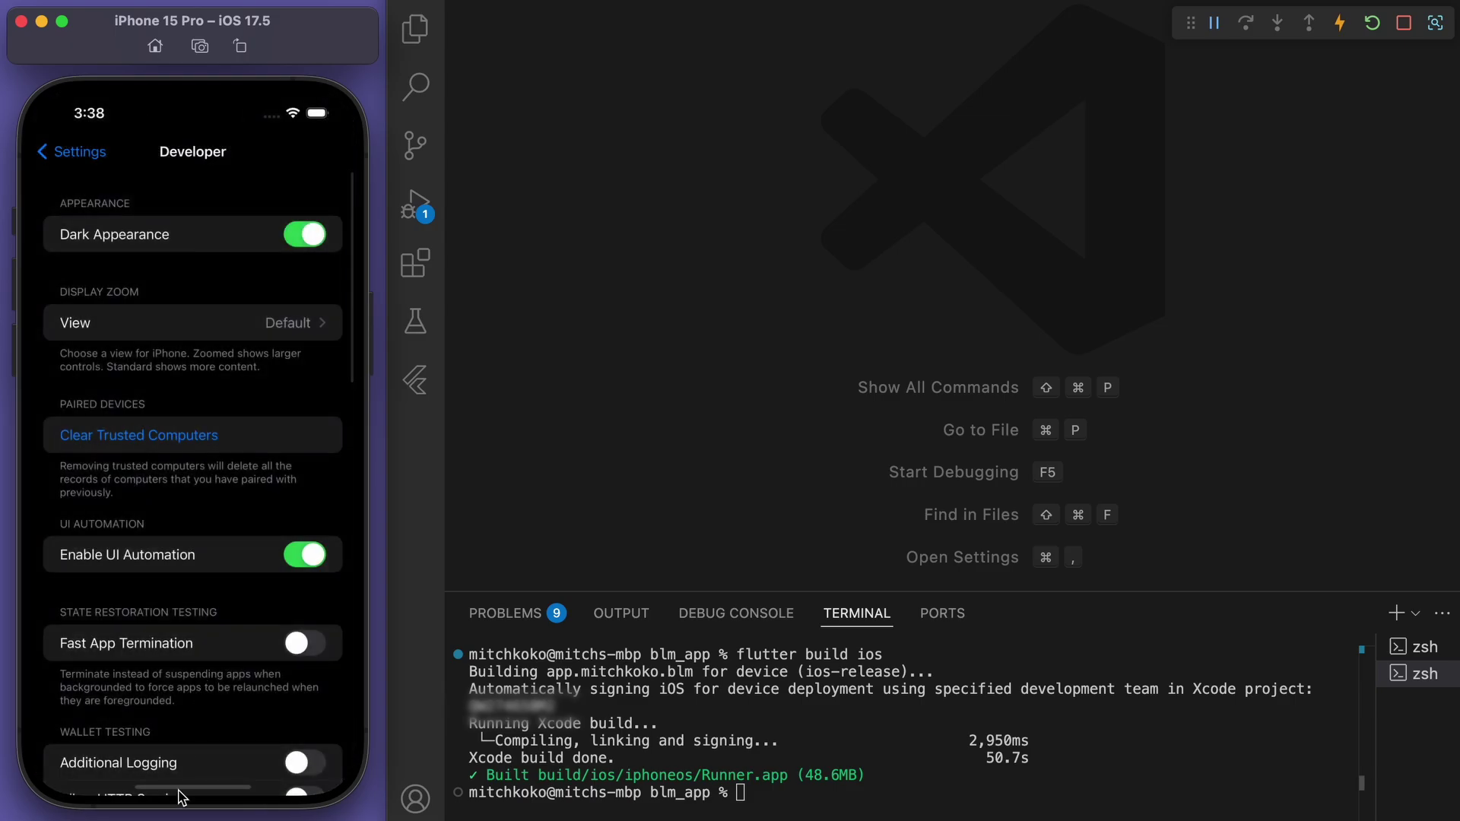
{"action": "left_click_drag", "start_coordinate": [192, 788], "coordinate": [204, 544]}
{"action": "left_click", "coordinate": [204, 543]}
Capture dark-mode screenshots of the Build, Launch and Monetize tabs and the Programming Fundamentals post
{"action": "left_click", "coordinate": [107, 208]}
{"action": "left_click", "coordinate": [200, 46]}
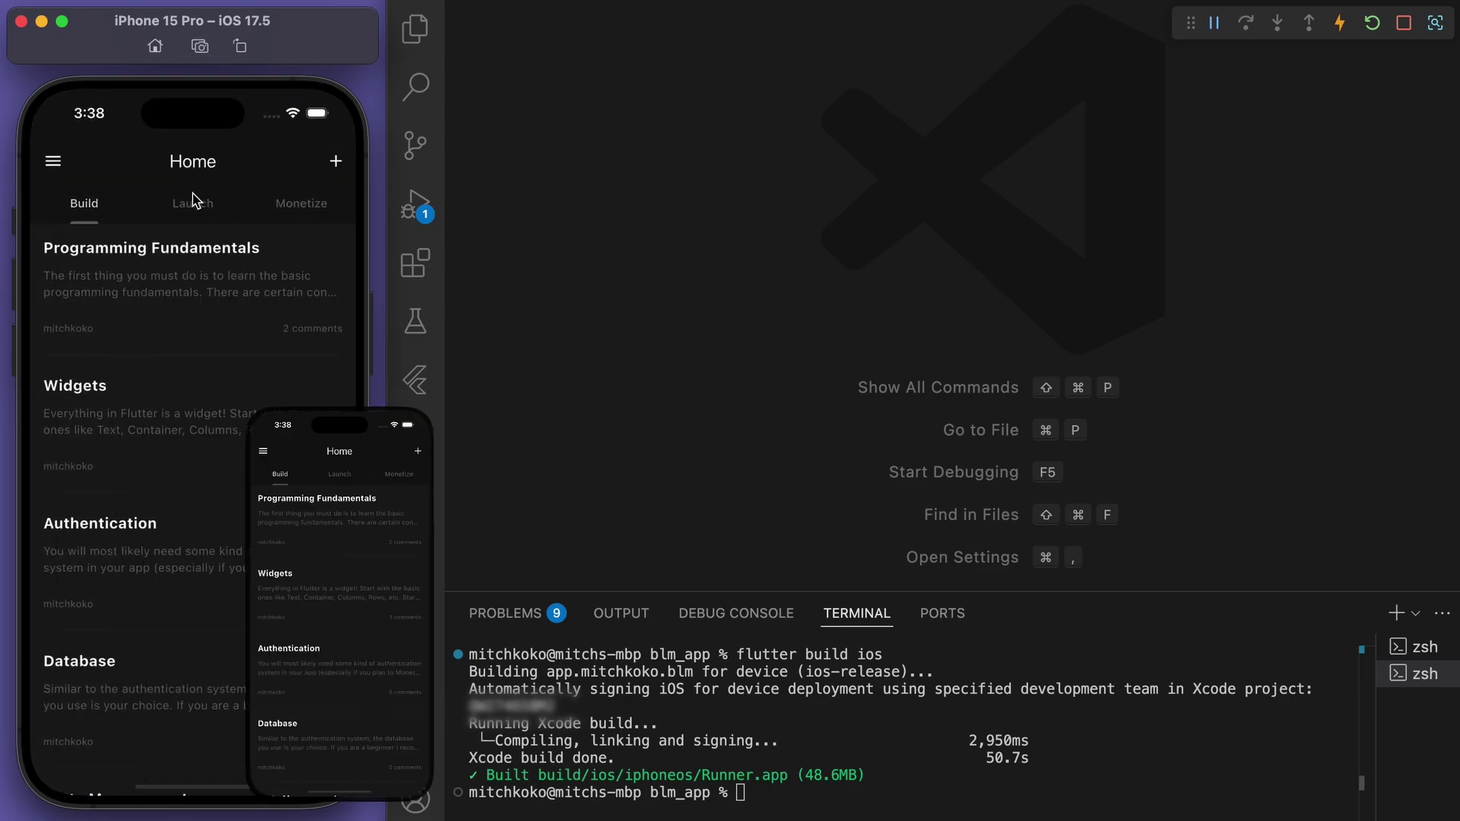
{"action": "left_click", "coordinate": [193, 203]}
{"action": "left_click", "coordinate": [200, 47]}
{"action": "left_click", "coordinate": [301, 204]}
{"action": "left_click", "coordinate": [201, 47]}
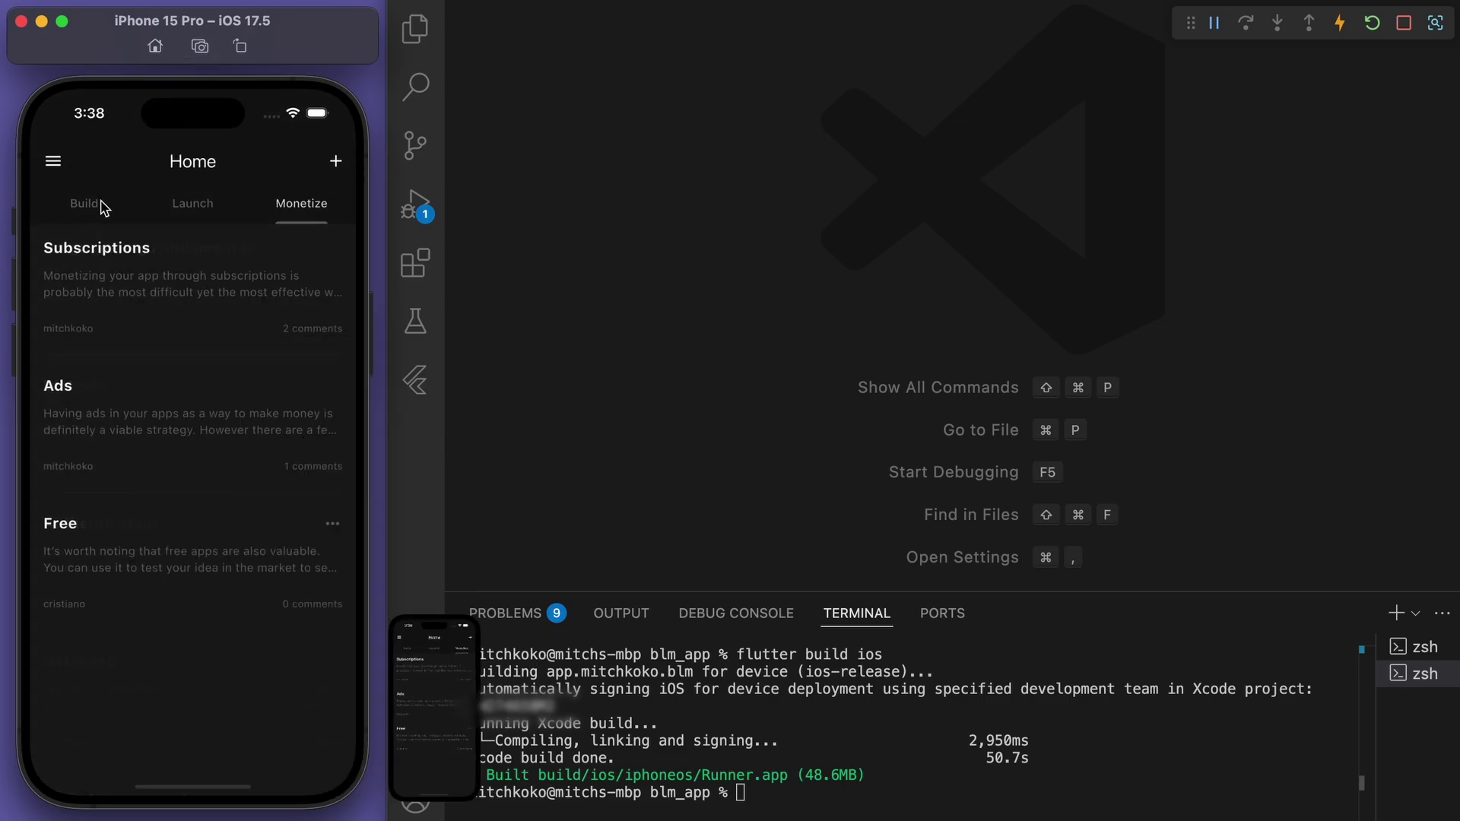
{"action": "left_click", "coordinate": [83, 203]}
{"action": "left_click", "coordinate": [229, 251]}
{"action": "left_click", "coordinate": [200, 47]}
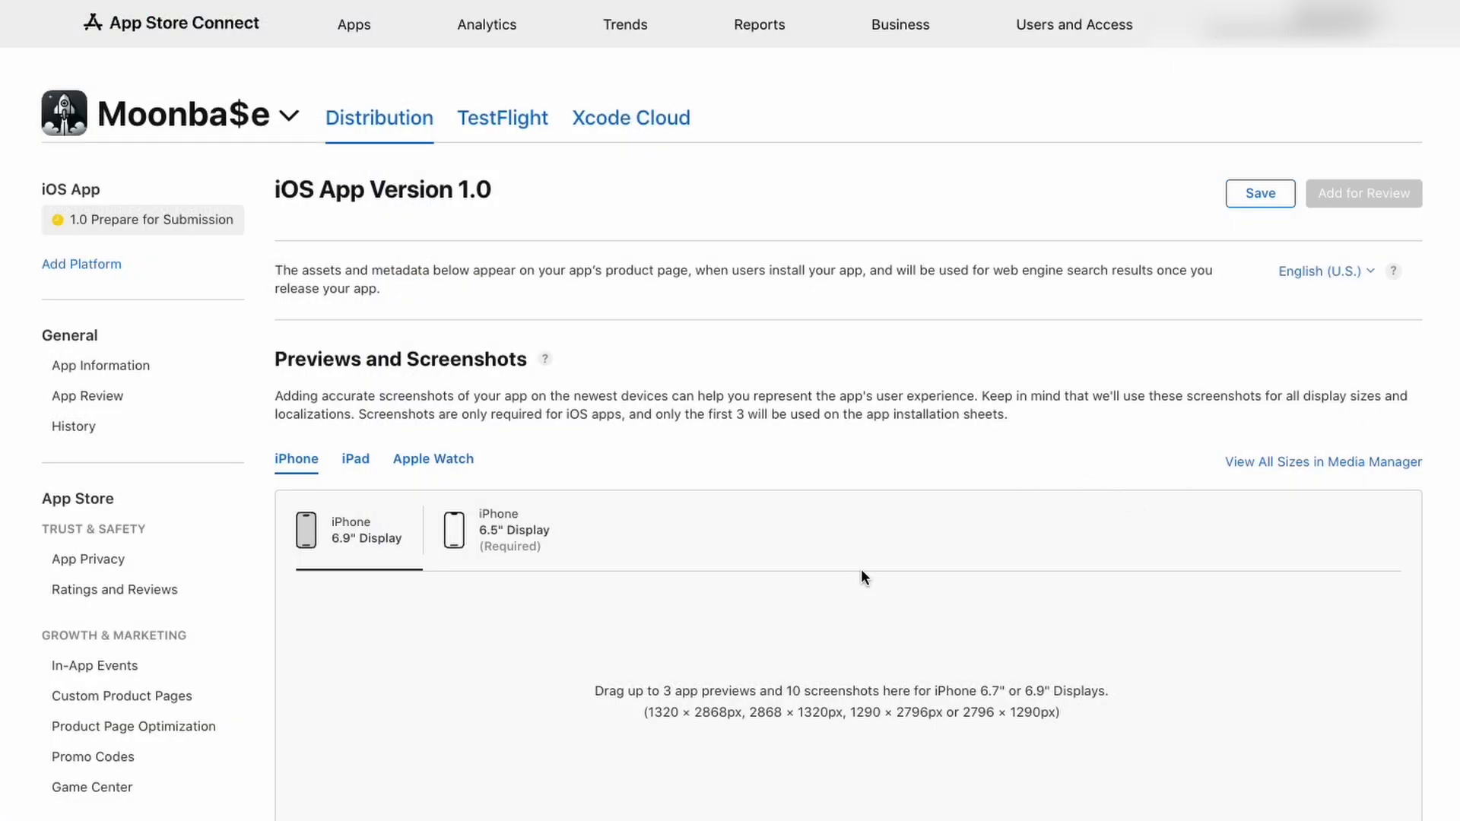
Show the empty iPhone 6.5" Display screenshot slot and its required pixel sizes
{"action": "scroll", "coordinate": [862, 572], "scroll_direction": "down", "scroll_amount": 3}
{"action": "double_click", "coordinate": [440, 251]}
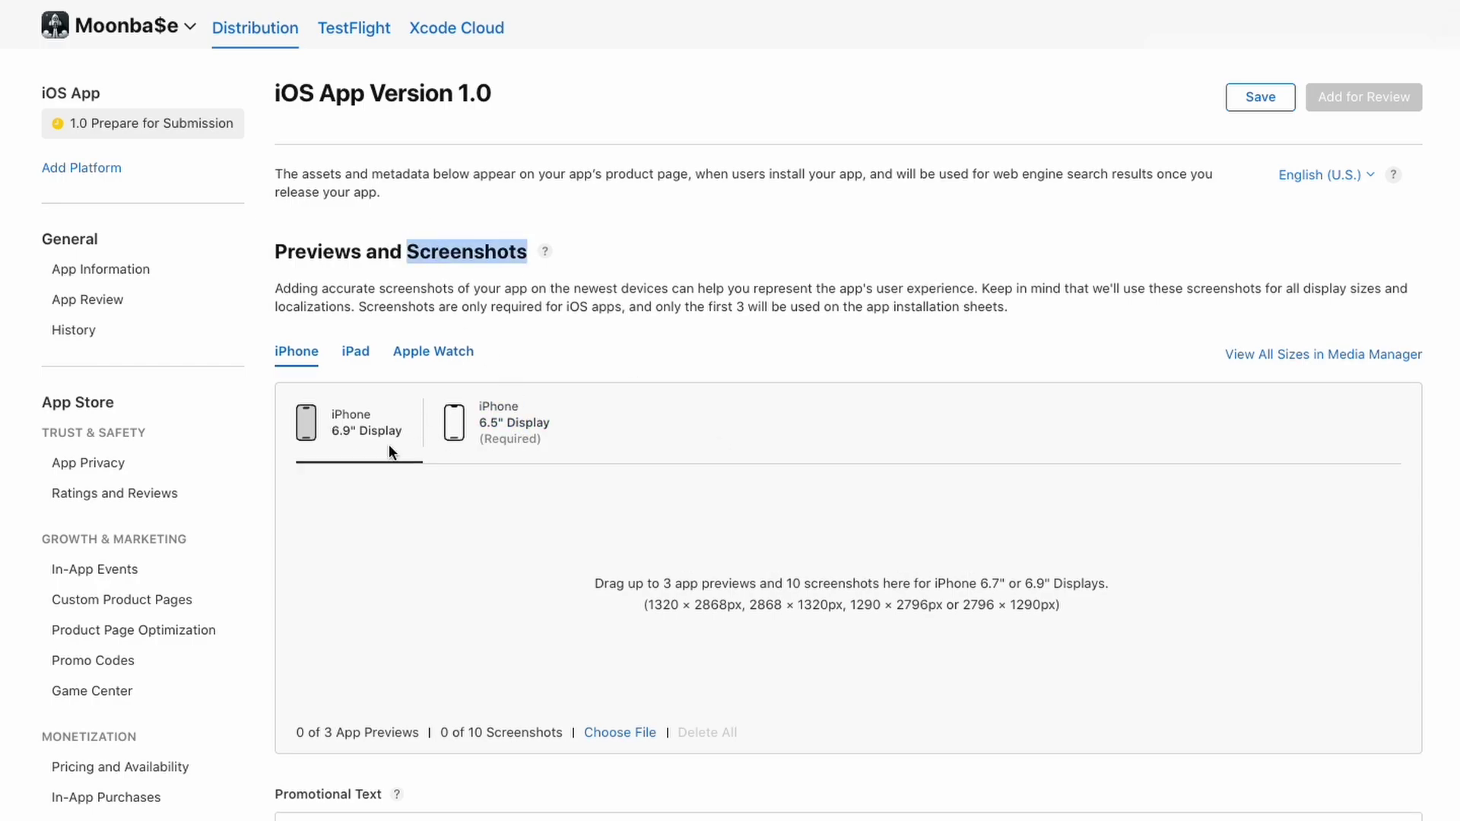
{"action": "left_click", "coordinate": [511, 442]}
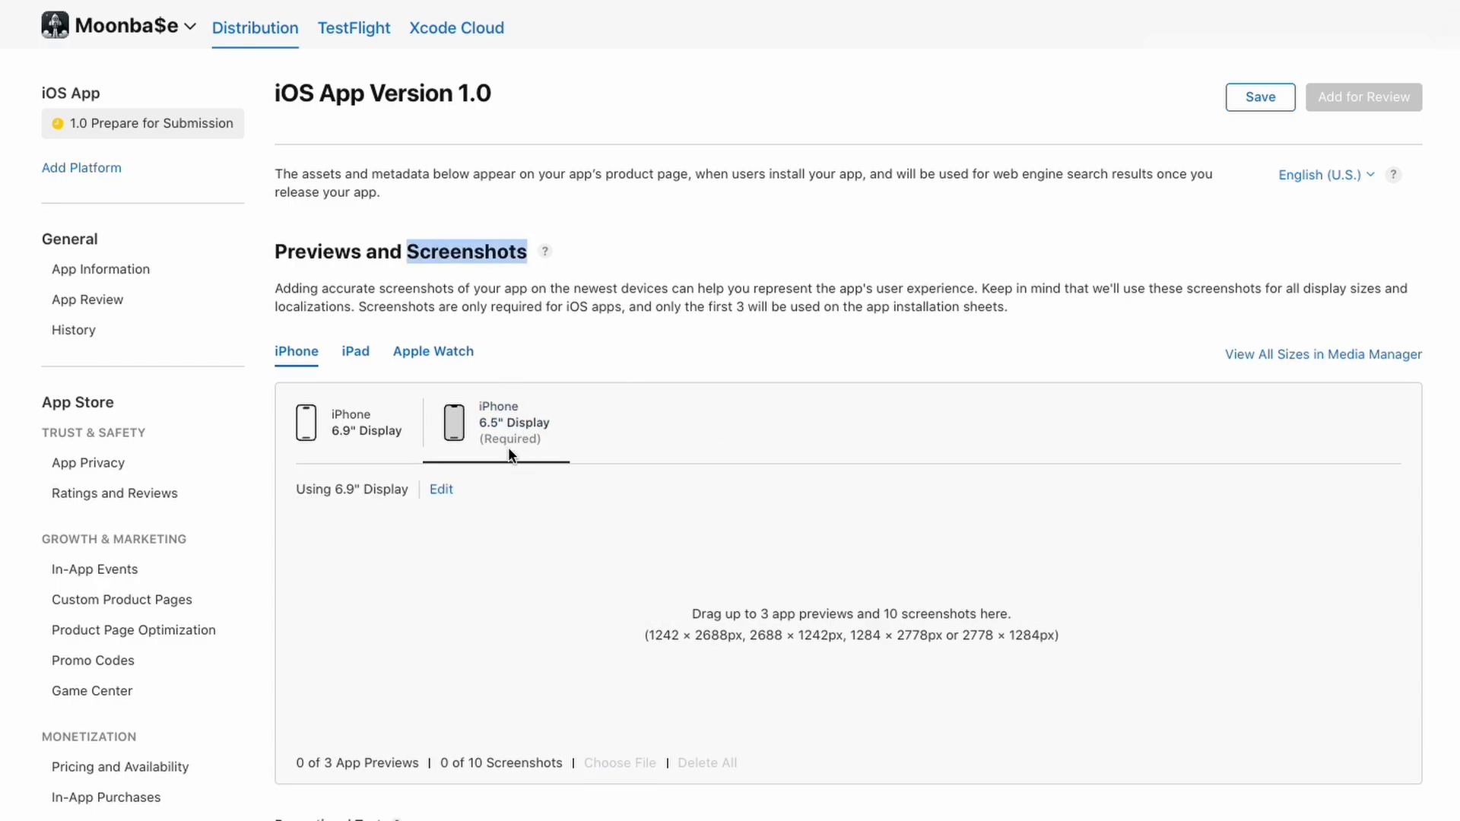
{"action": "left_click_drag", "start_coordinate": [692, 614], "coordinate": [1012, 614]}
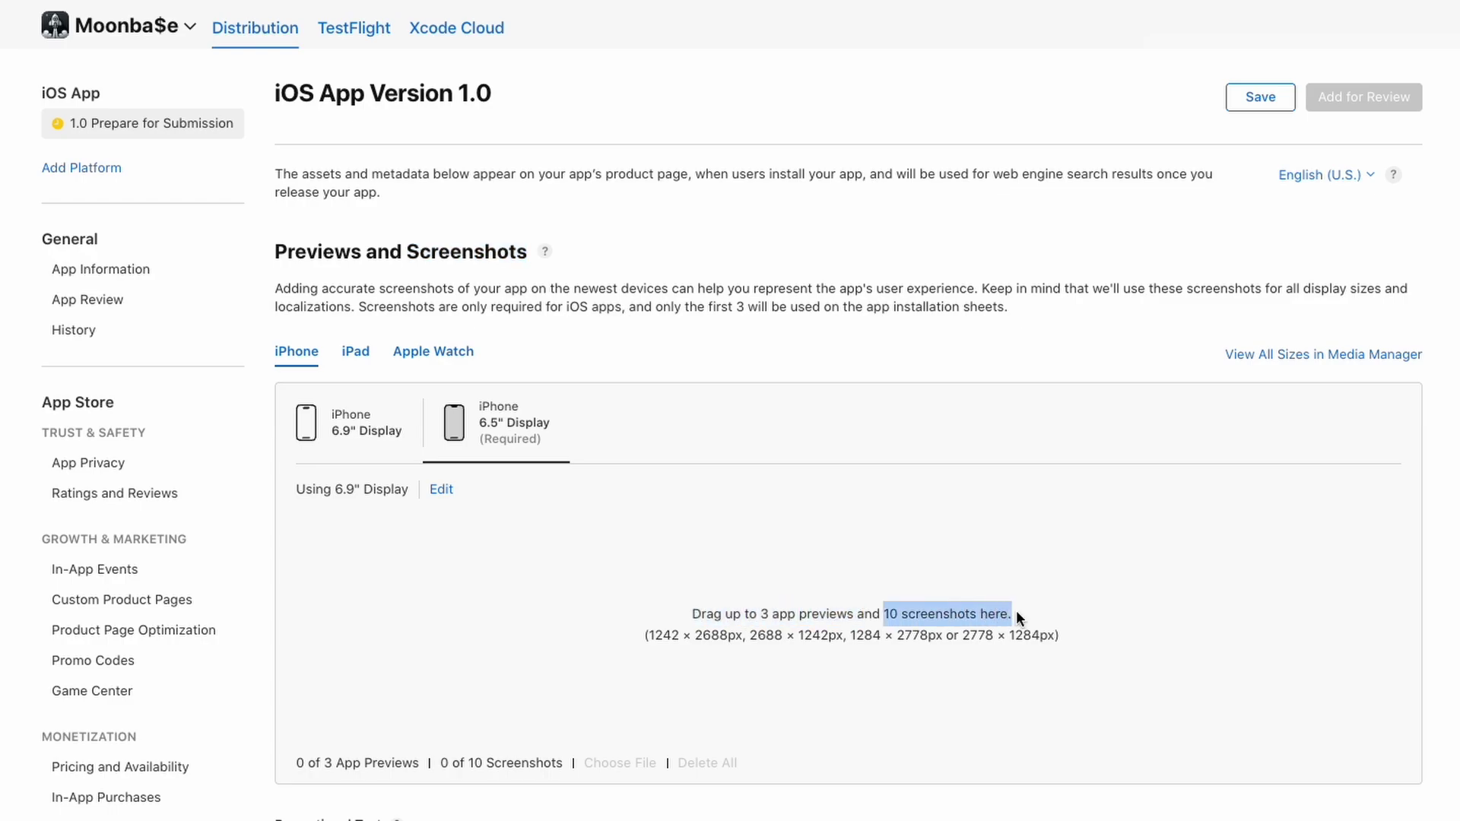
{"action": "left_click", "coordinate": [1017, 612]}
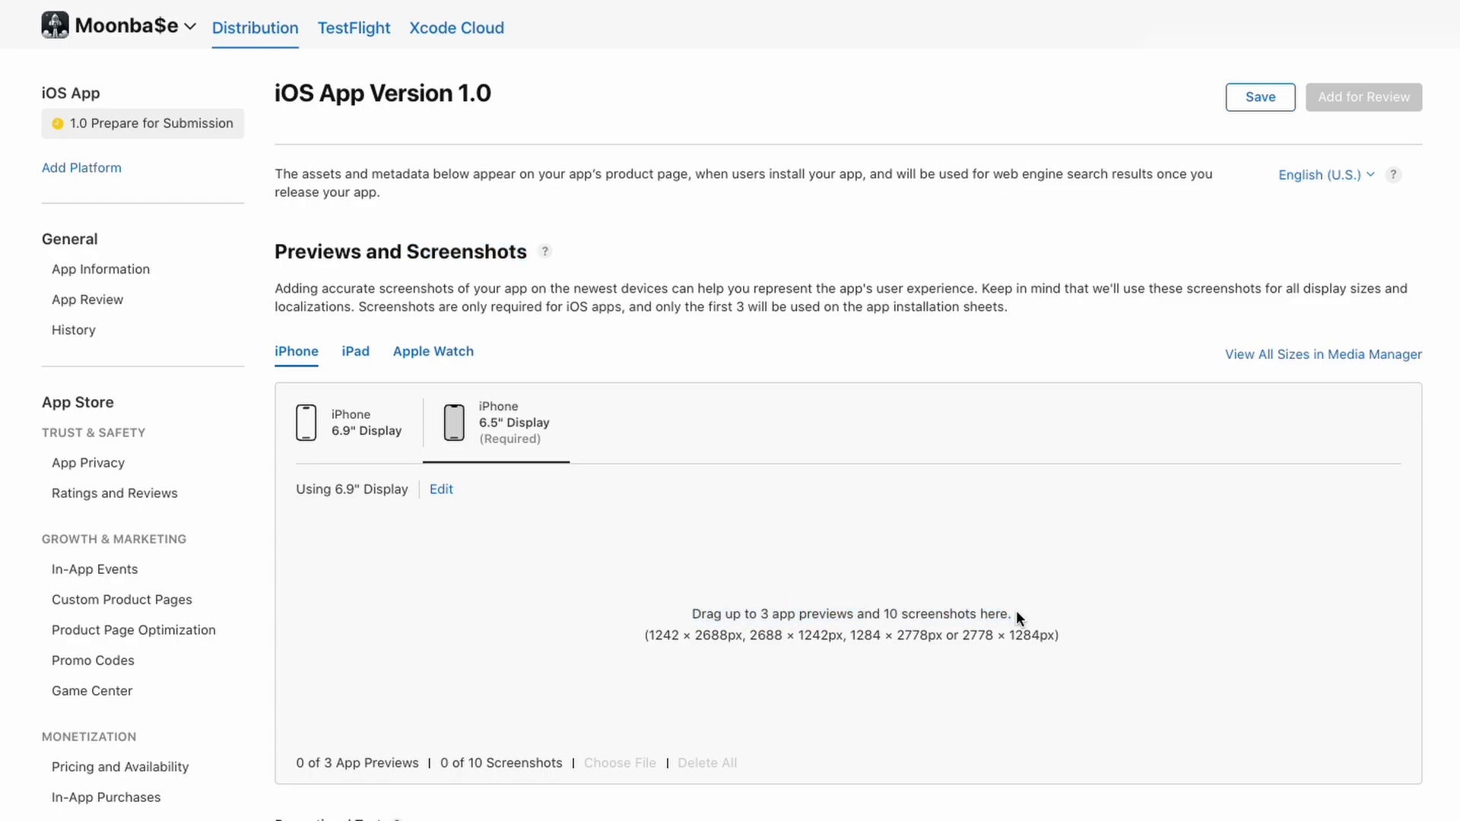
{"action": "left_click_drag", "start_coordinate": [651, 638], "coordinate": [828, 636]}
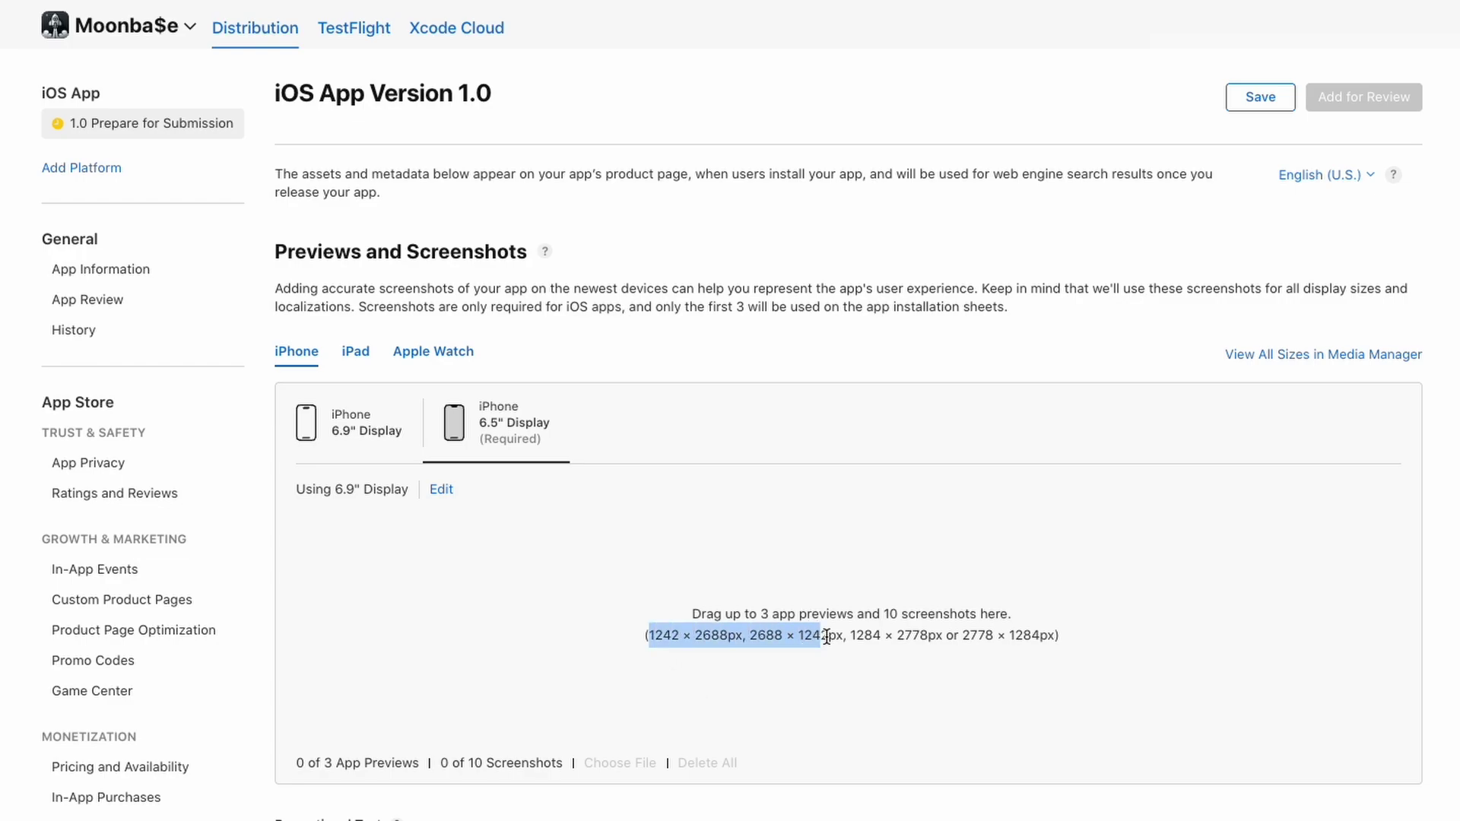
{"action": "left_click", "coordinate": [828, 635]}
{"action": "left_click_drag", "start_coordinate": [962, 637], "coordinate": [952, 637]}
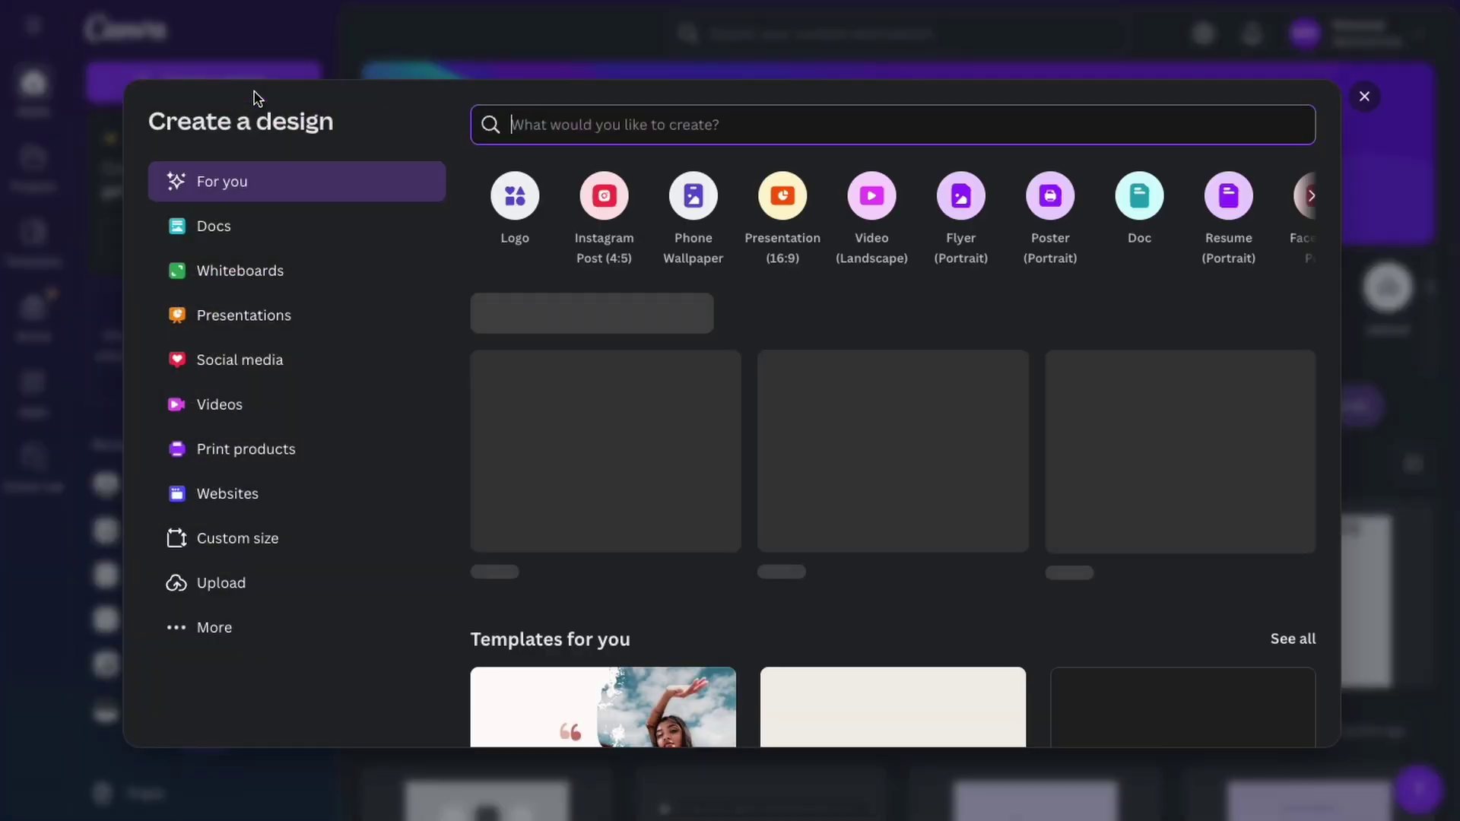
Create a custom-size Canva design of 1242 × 2688 px
{"action": "left_click", "coordinate": [279, 551]}
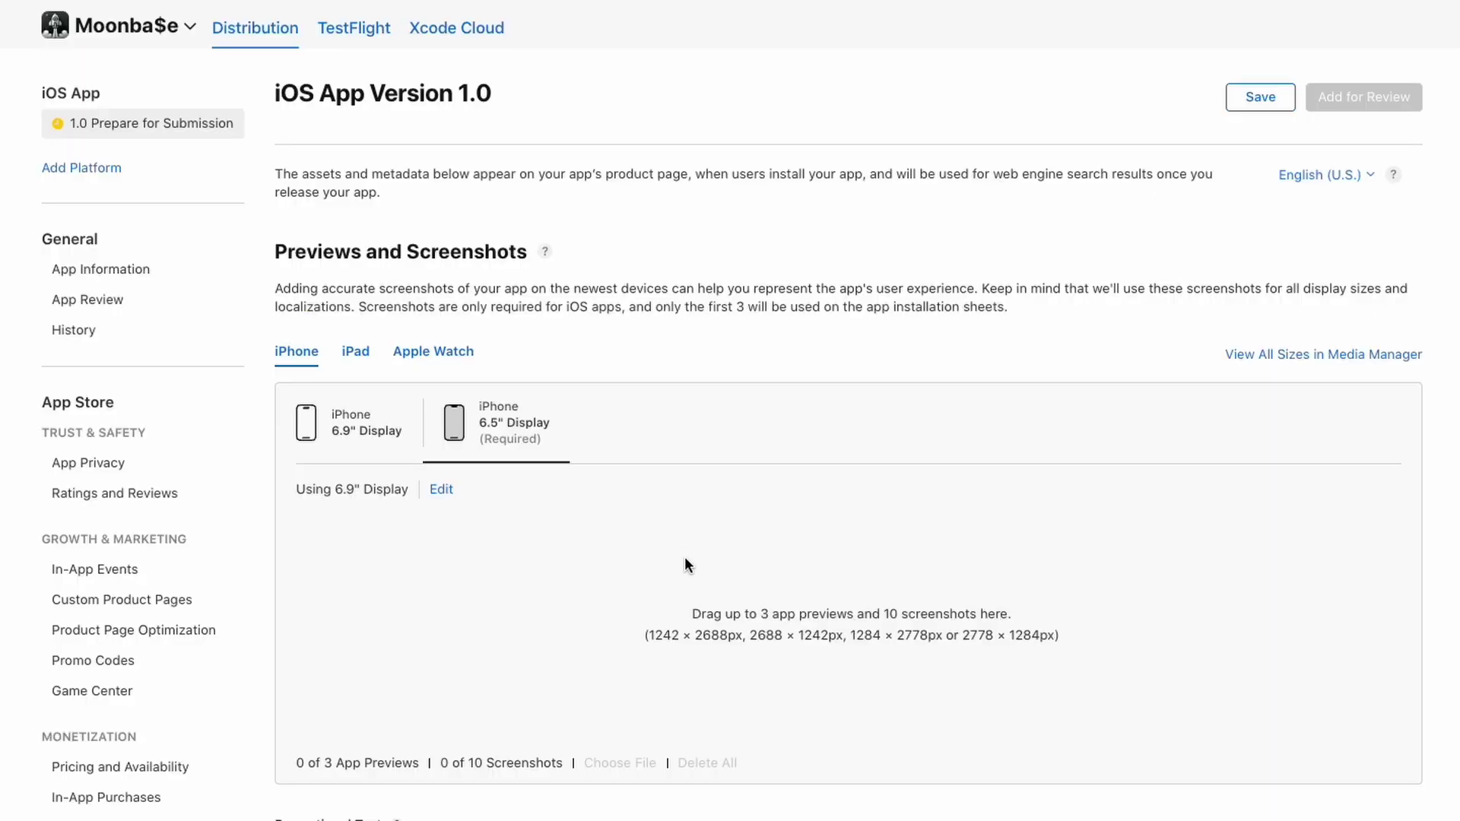
{"action": "left_click_drag", "start_coordinate": [648, 635], "coordinate": [729, 636]}
{"action": "left_click", "coordinate": [748, 694]}
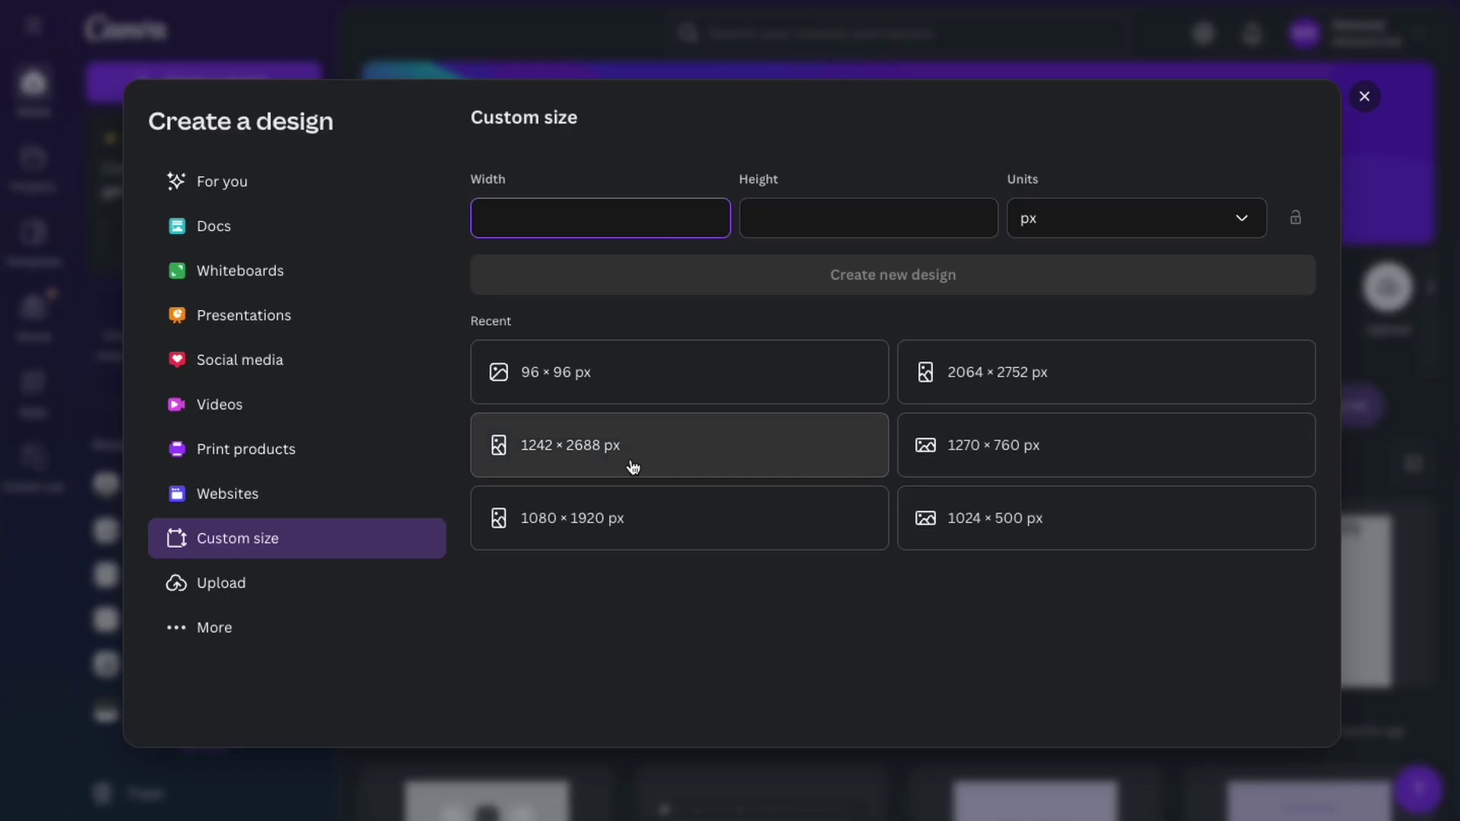
{"action": "type", "text": "1242"}
{"action": "key", "text": "Tab"}
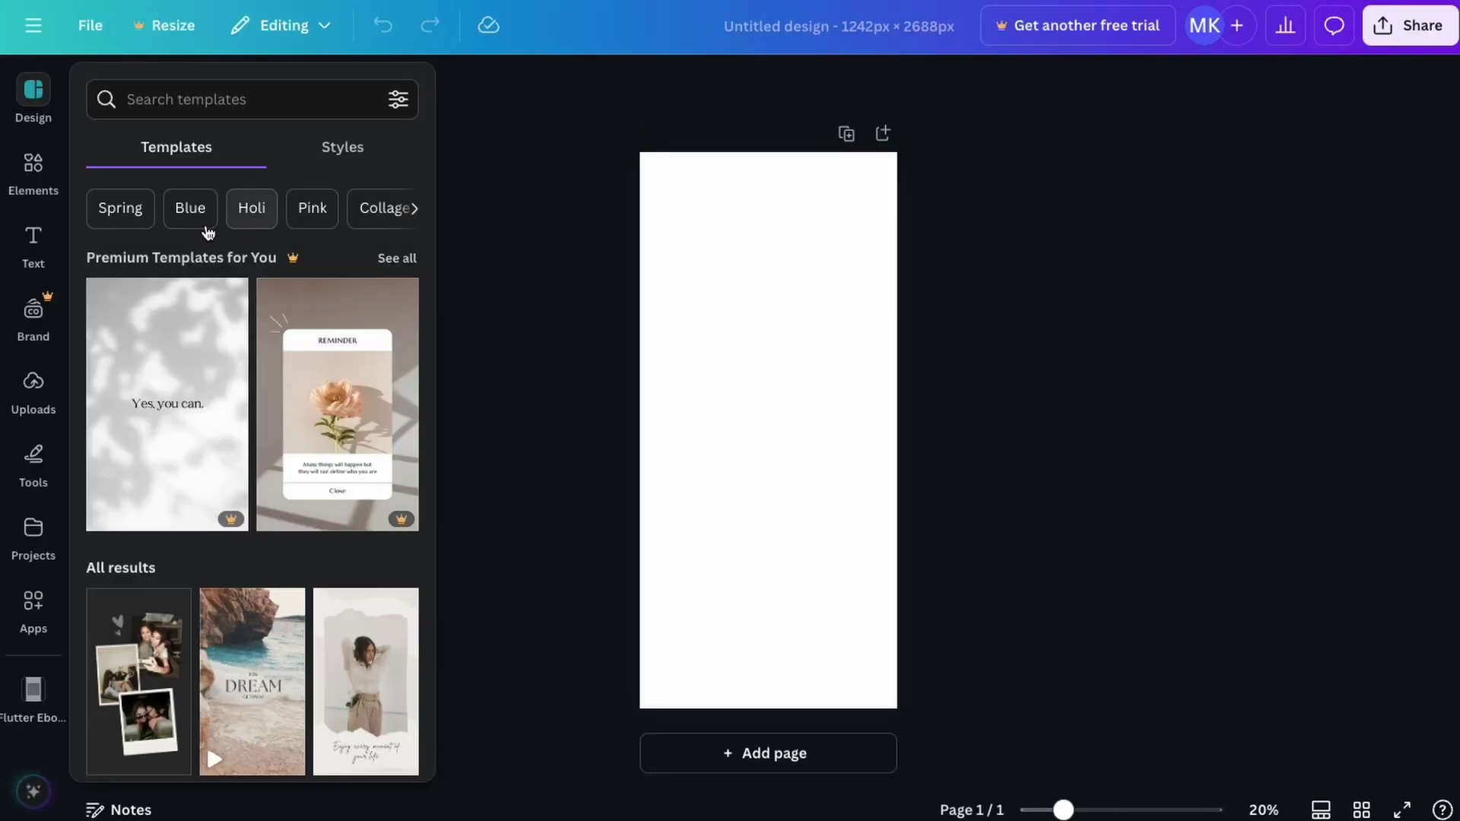
Upload the selected simulator screenshots to the design's Uploads panel
{"action": "left_click", "coordinate": [33, 384]}
{"action": "left_click", "coordinate": [230, 150]}
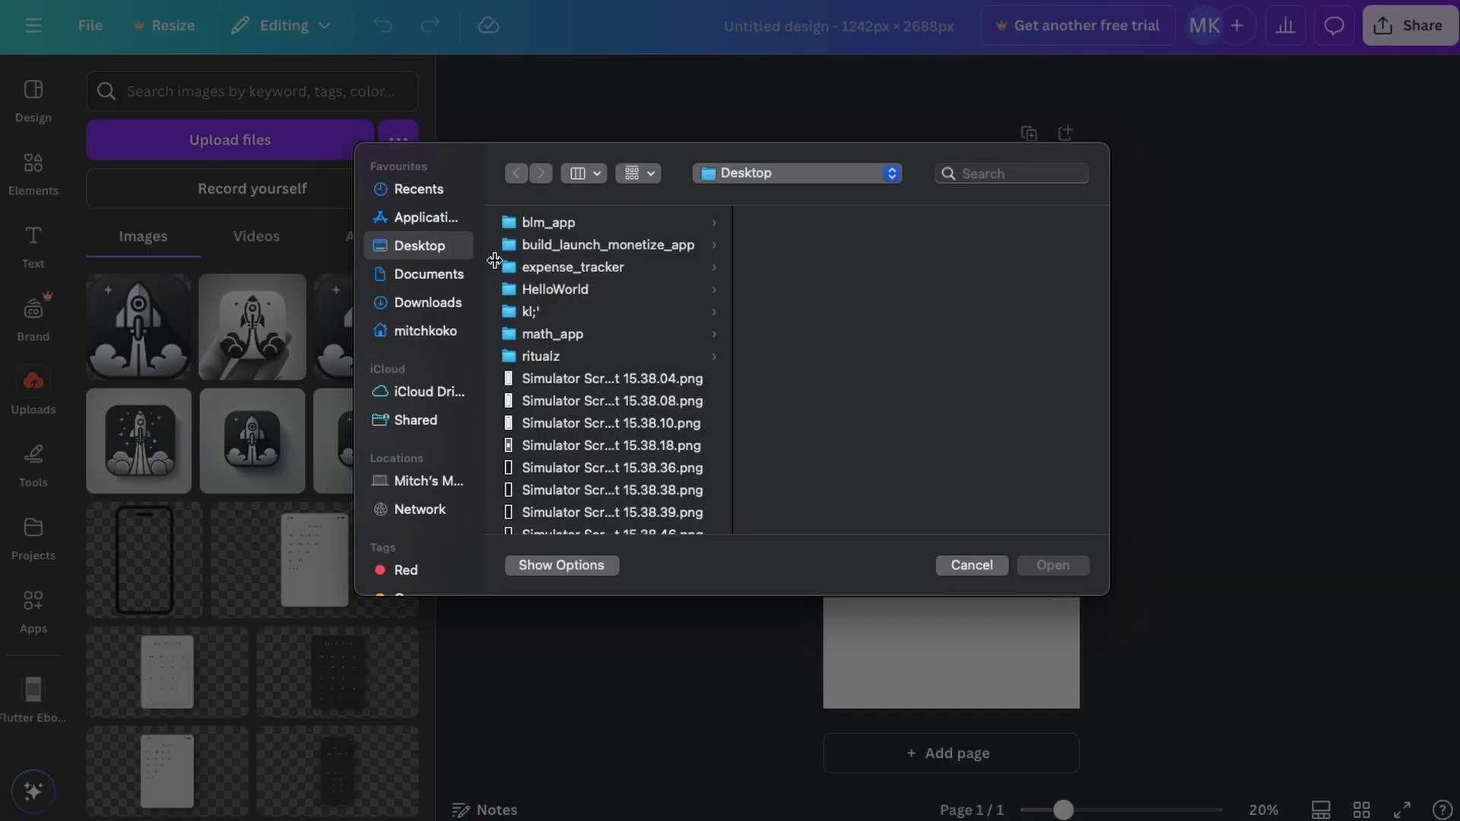
{"action": "left_click", "coordinate": [596, 381]}
{"action": "left_click", "coordinate": [582, 496], "text": "shift"}
{"action": "key", "text": "Return"}
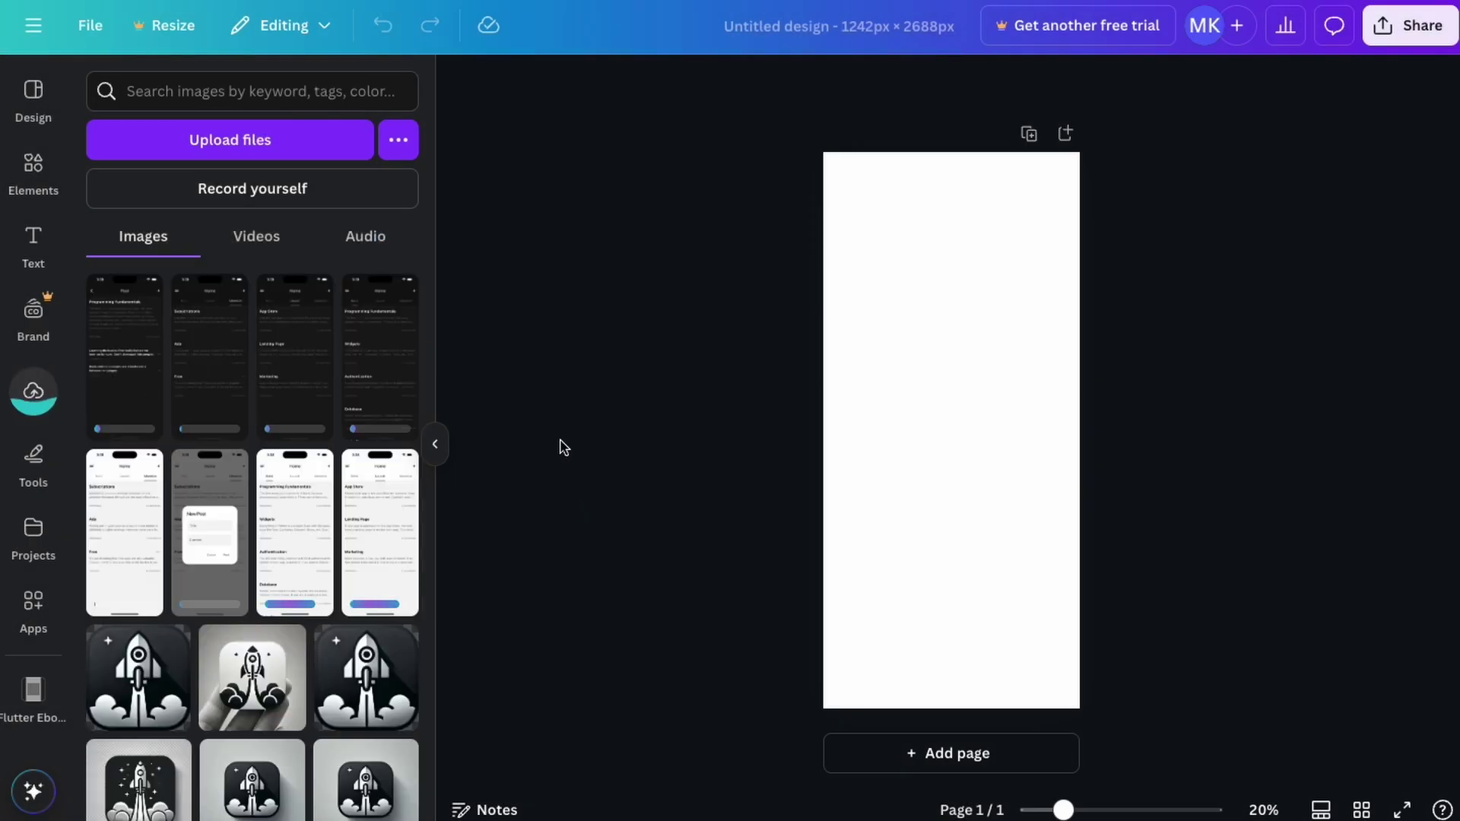
Fill page 1 with a screenshot and a new page 2 with the New Post screenshot
{"action": "left_click", "coordinate": [290, 538]}
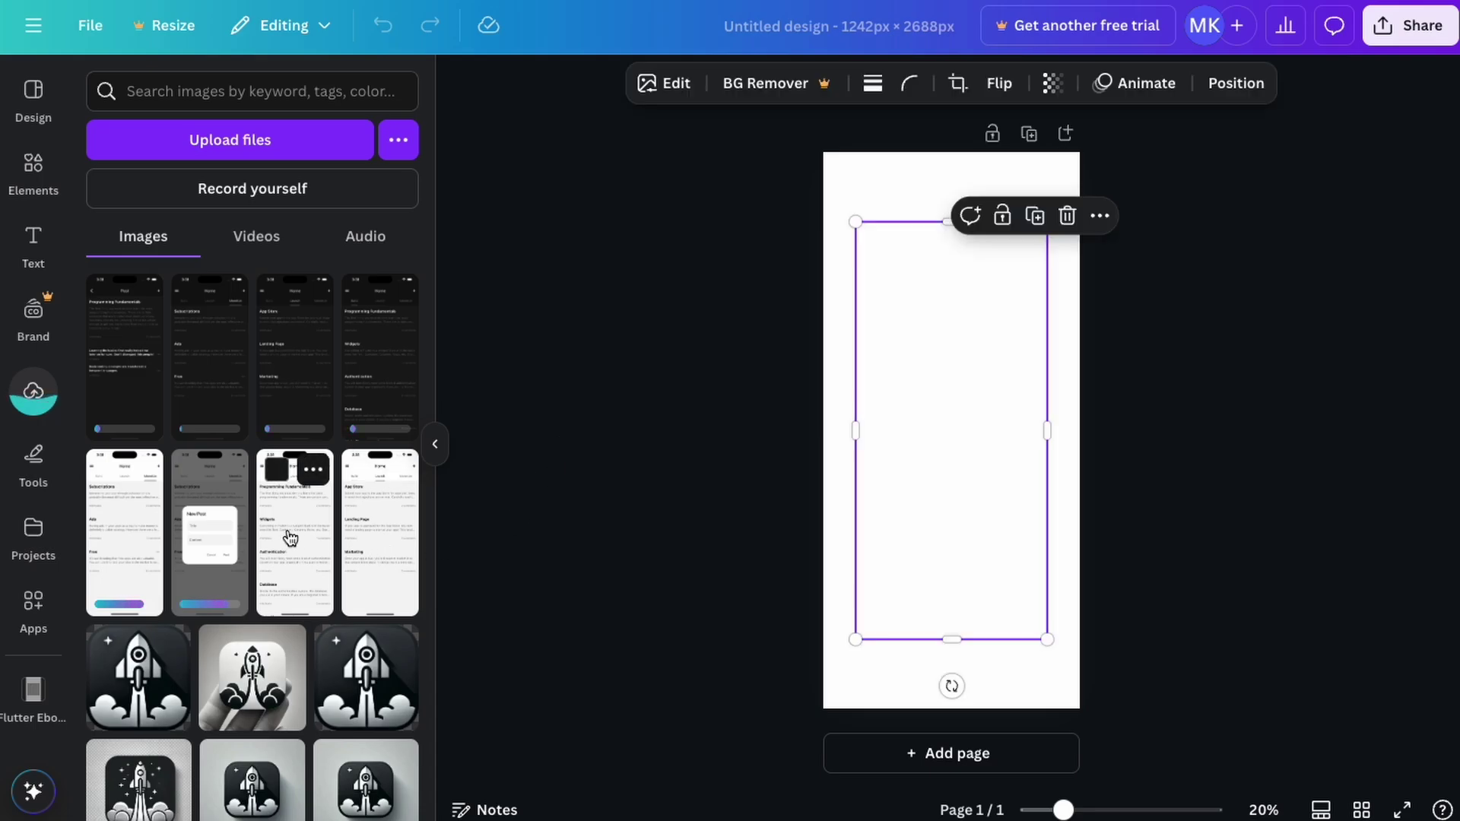
{"action": "left_click_drag", "start_coordinate": [855, 221], "coordinate": [788, 166]}
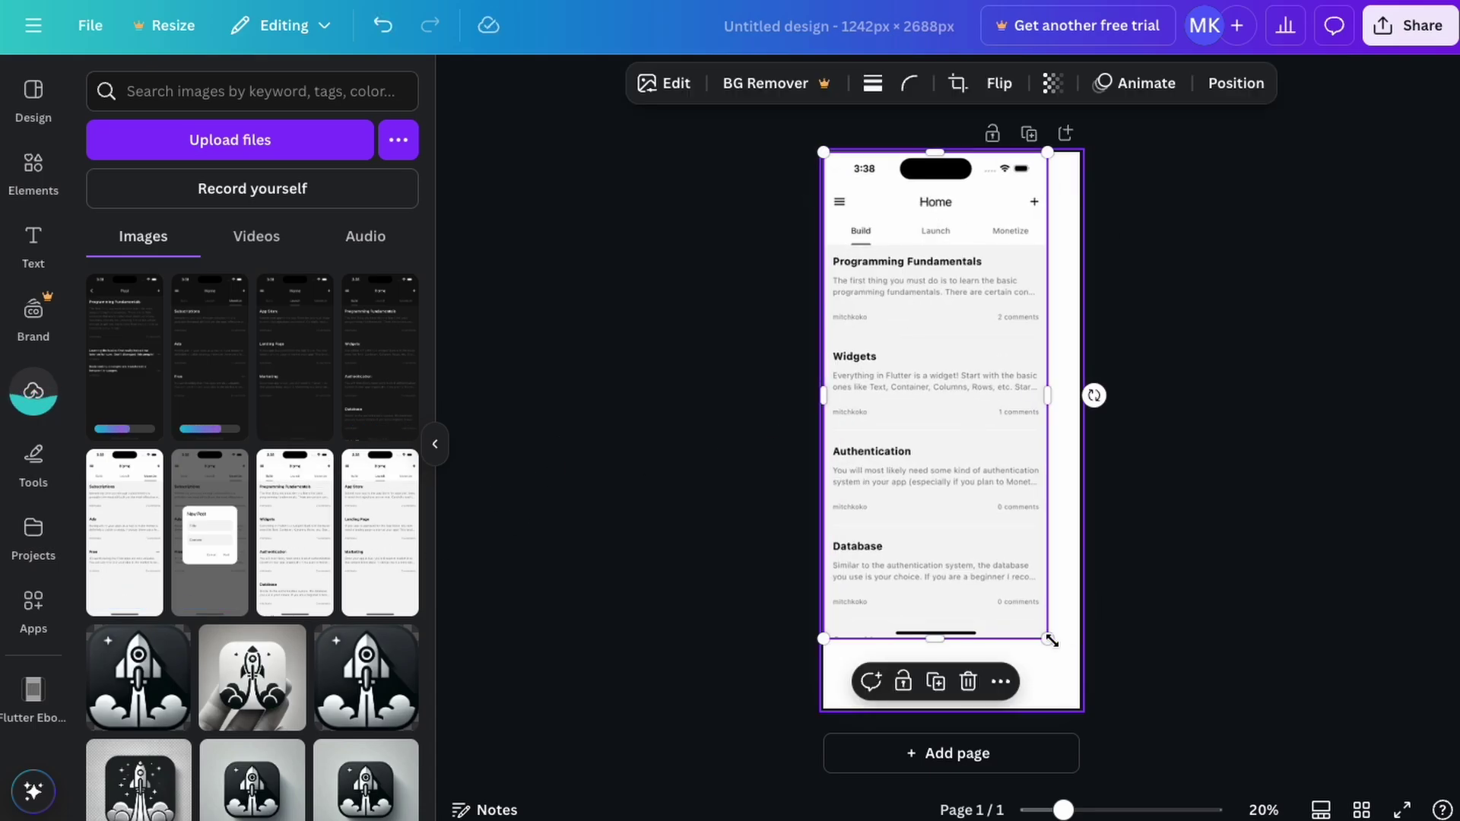
{"action": "left_click_drag", "start_coordinate": [1050, 640], "coordinate": [1093, 695]}
{"action": "left_click", "coordinate": [1183, 632]}
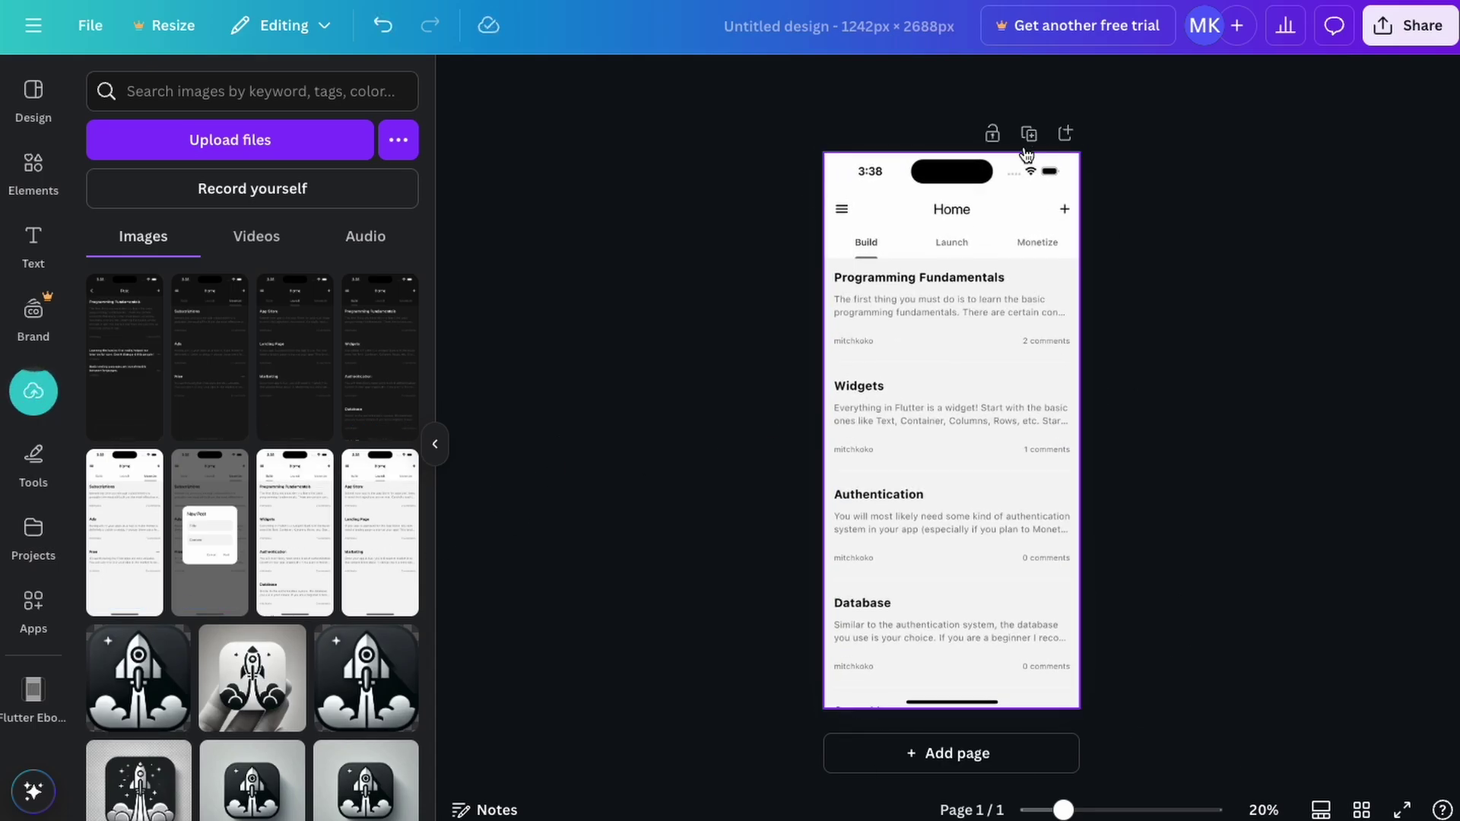
{"action": "left_click", "coordinate": [1028, 137]}
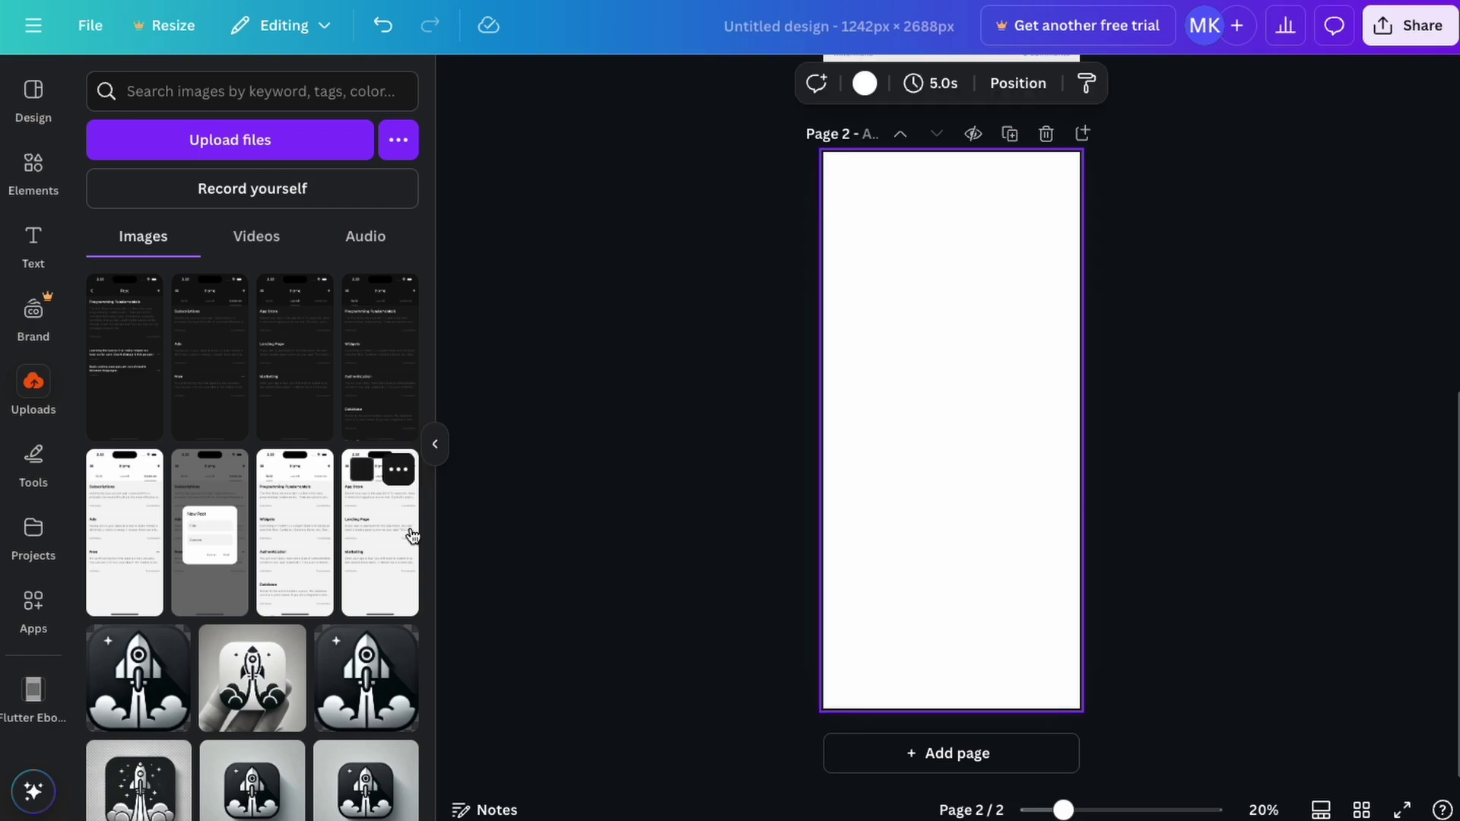
{"action": "left_click", "coordinate": [215, 566]}
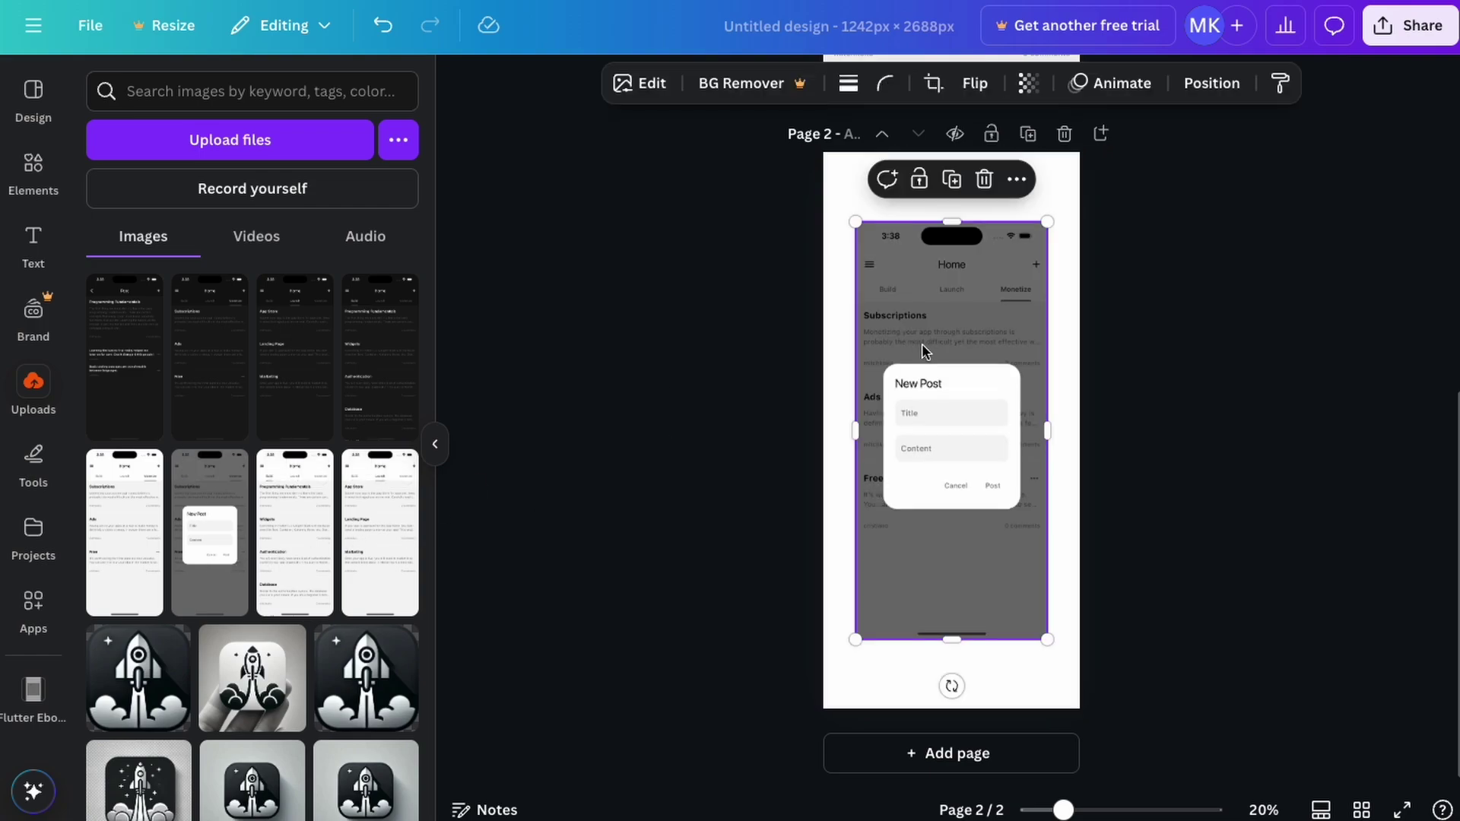
{"action": "left_click_drag", "start_coordinate": [951, 457], "coordinate": [918, 388]}
{"action": "left_click_drag", "start_coordinate": [1017, 571], "coordinate": [1100, 687]}
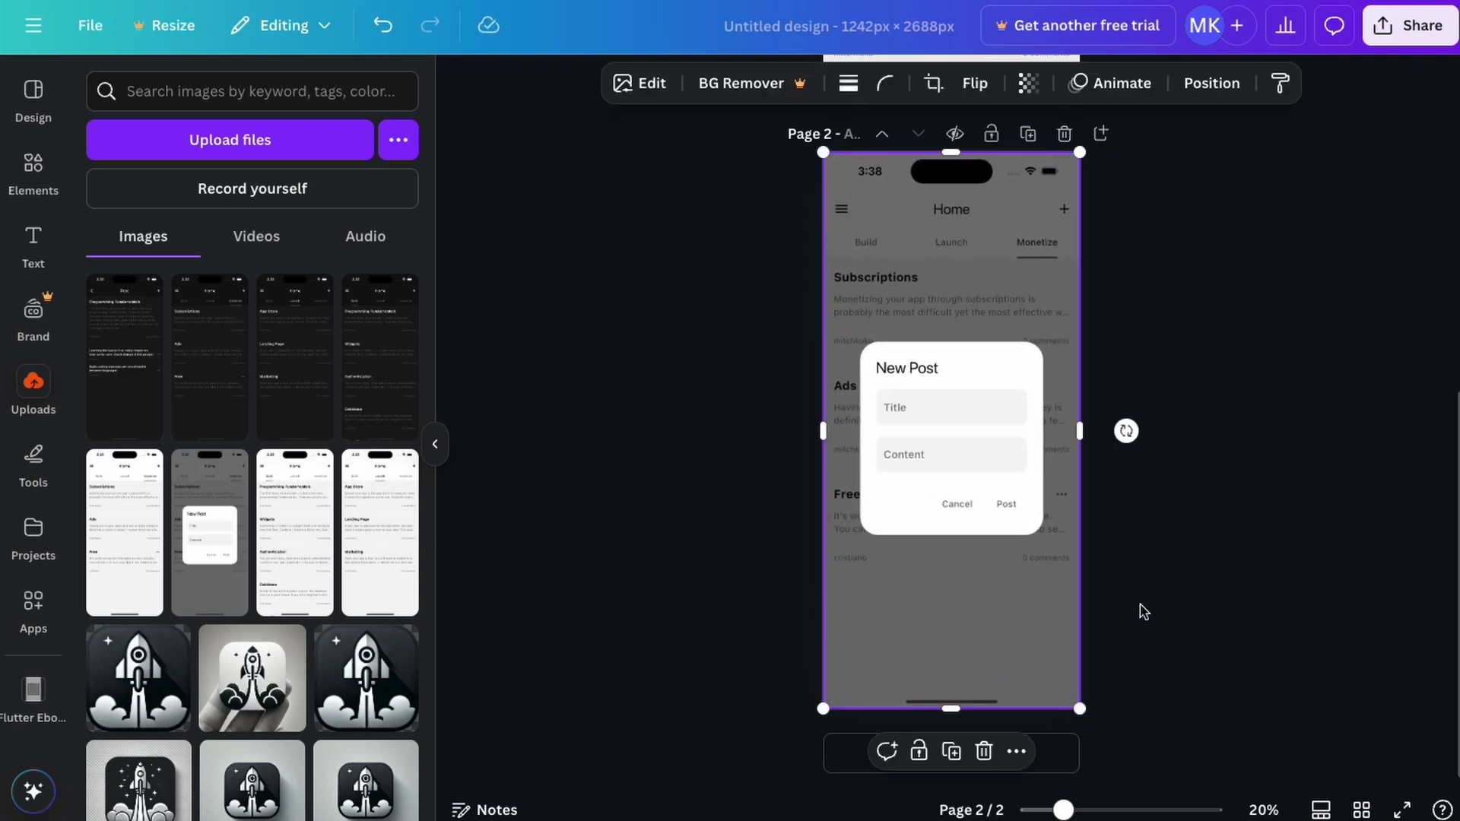
{"action": "left_click", "coordinate": [1187, 170]}
Add pages 3 and 4 filled with the Monetize and dark Post screenshots
{"action": "left_click", "coordinate": [957, 757]}
{"action": "left_click", "coordinate": [124, 533]}
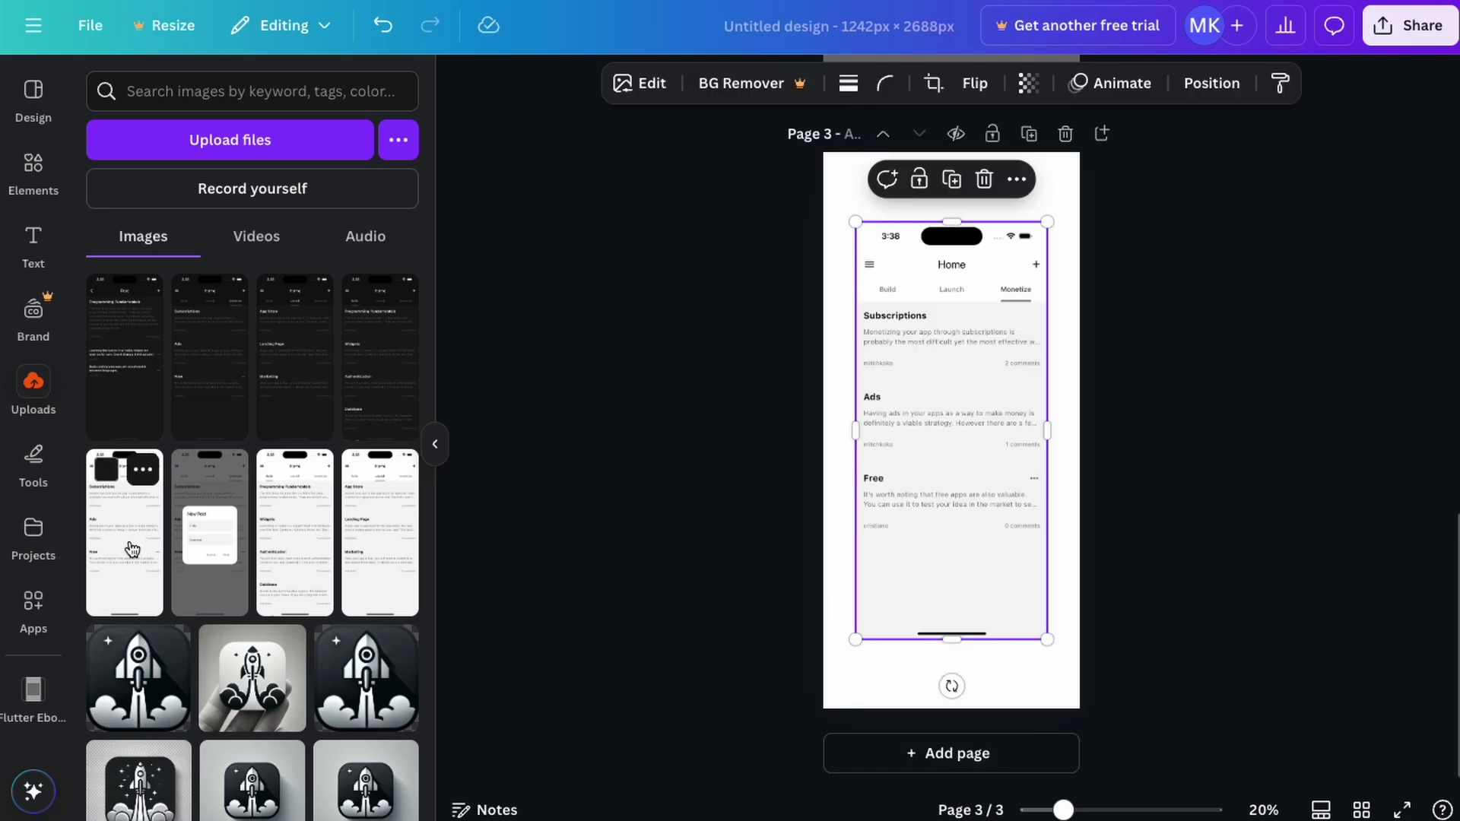
{"action": "left_click_drag", "start_coordinate": [993, 548], "coordinate": [962, 479]}
{"action": "left_click_drag", "start_coordinate": [1016, 571], "coordinate": [1103, 700]}
{"action": "left_click", "coordinate": [982, 756]}
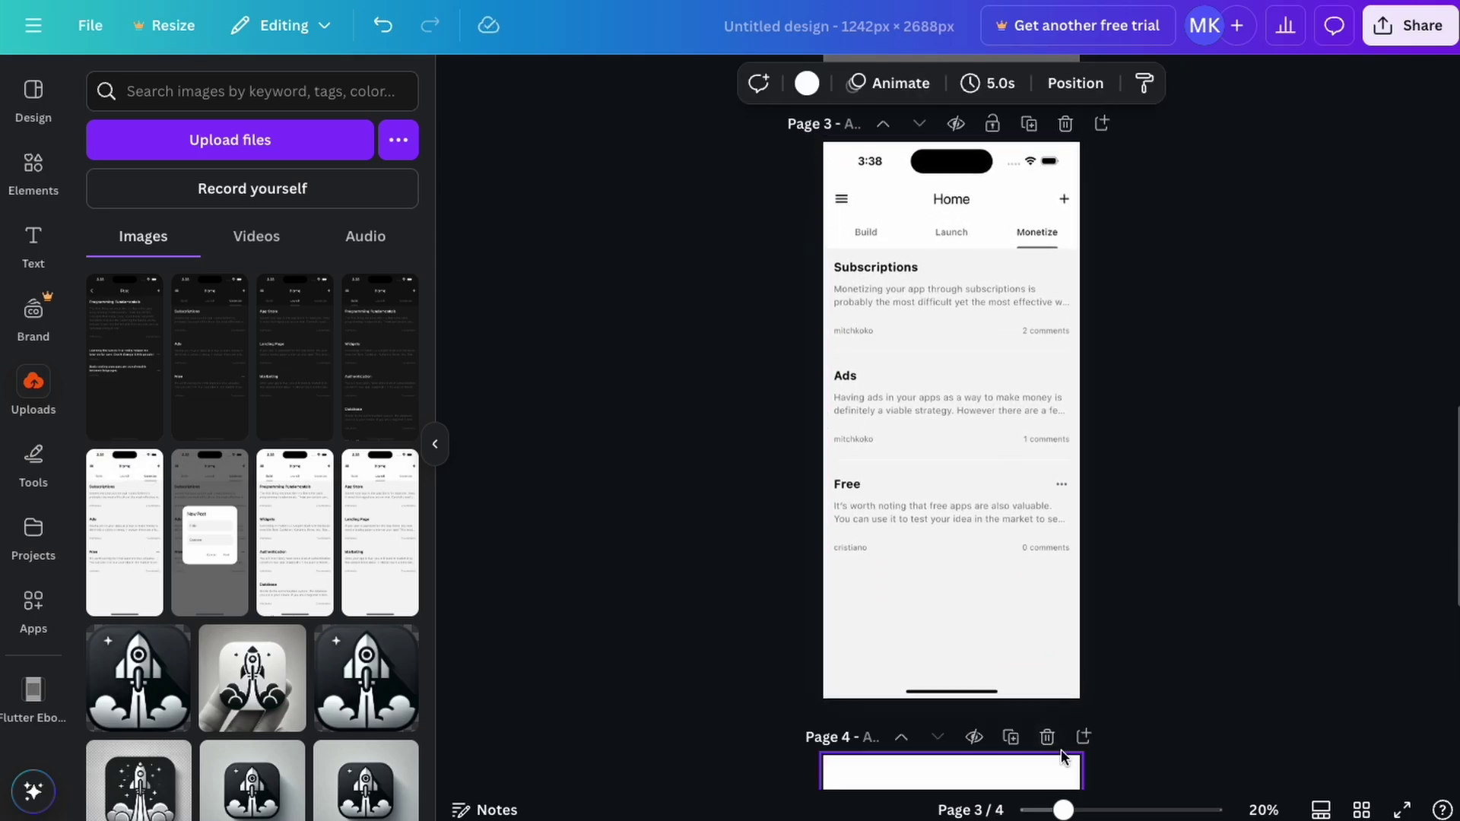
{"action": "left_click", "coordinate": [111, 399]}
{"action": "left_click_drag", "start_coordinate": [995, 547], "coordinate": [964, 479]}
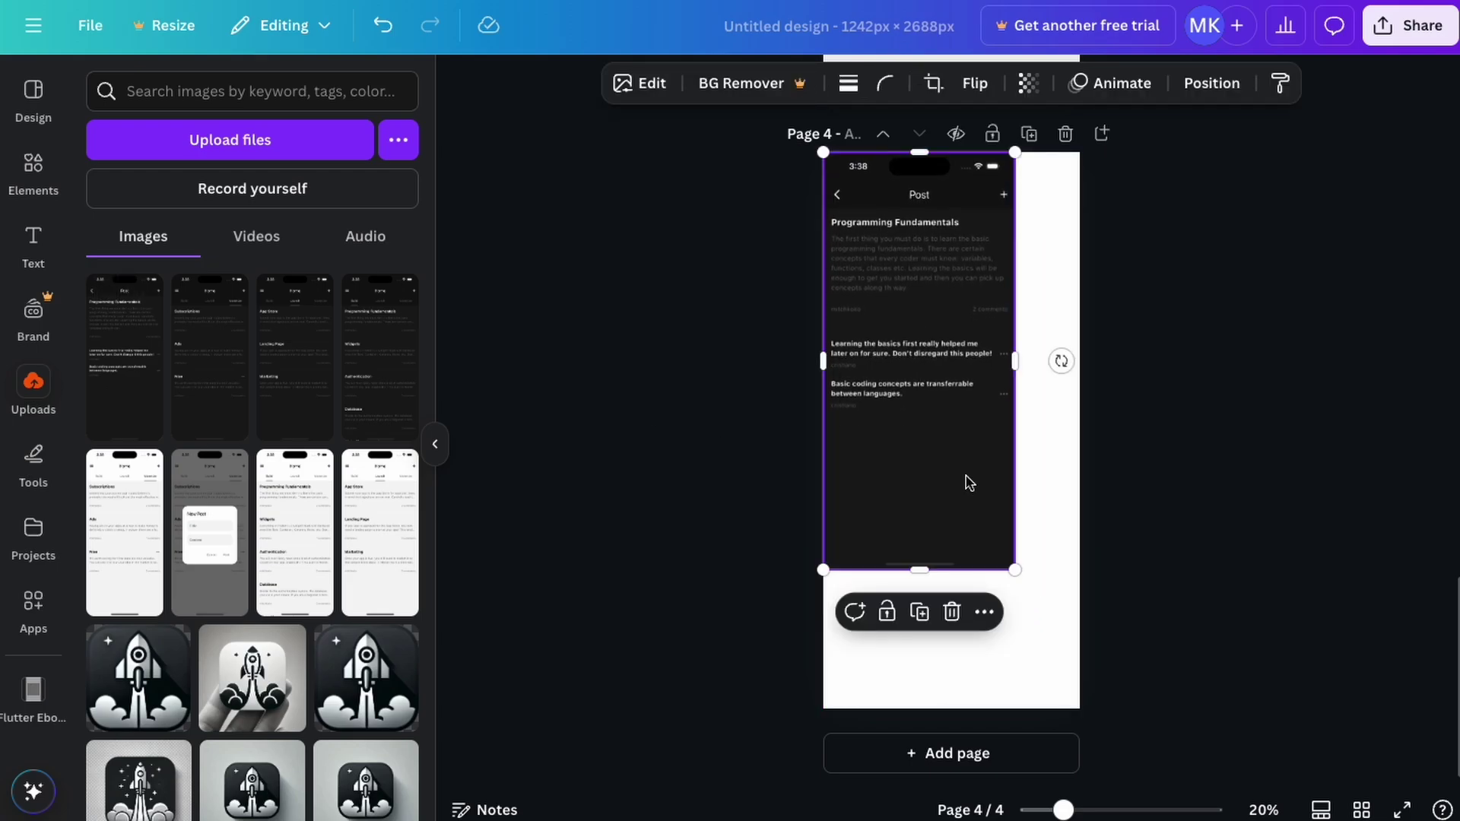
{"action": "left_click_drag", "start_coordinate": [1015, 572], "coordinate": [1109, 693]}
{"action": "left_click", "coordinate": [1235, 542]}
Download all four pages as PNG images
{"action": "scroll", "coordinate": [1234, 542], "scroll_direction": "up", "scroll_amount": 15}
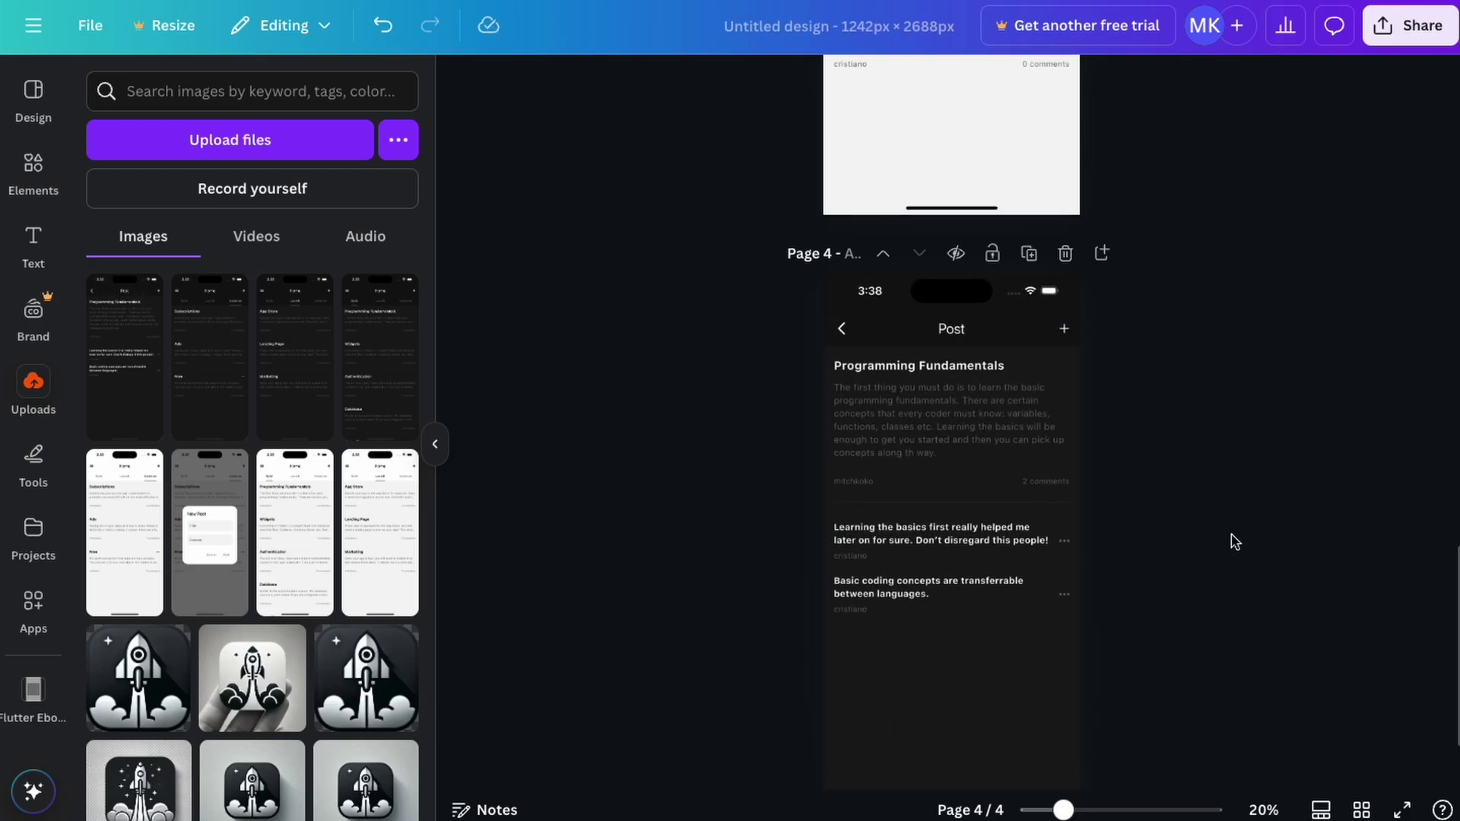
{"action": "scroll", "coordinate": [1235, 541], "scroll_direction": "down", "scroll_amount": 10}
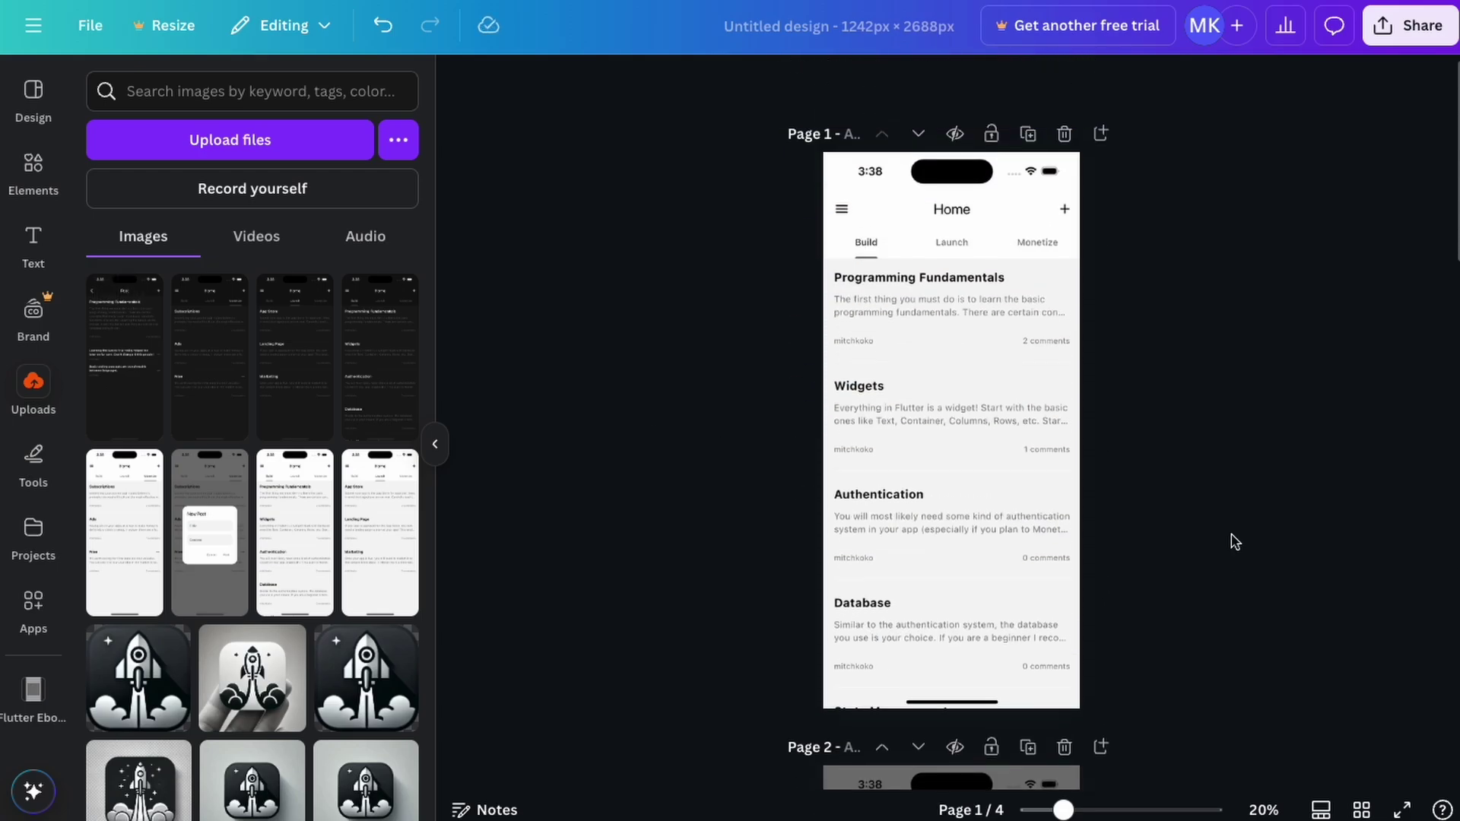
{"action": "scroll", "coordinate": [1234, 542], "scroll_direction": "down", "scroll_amount": 6}
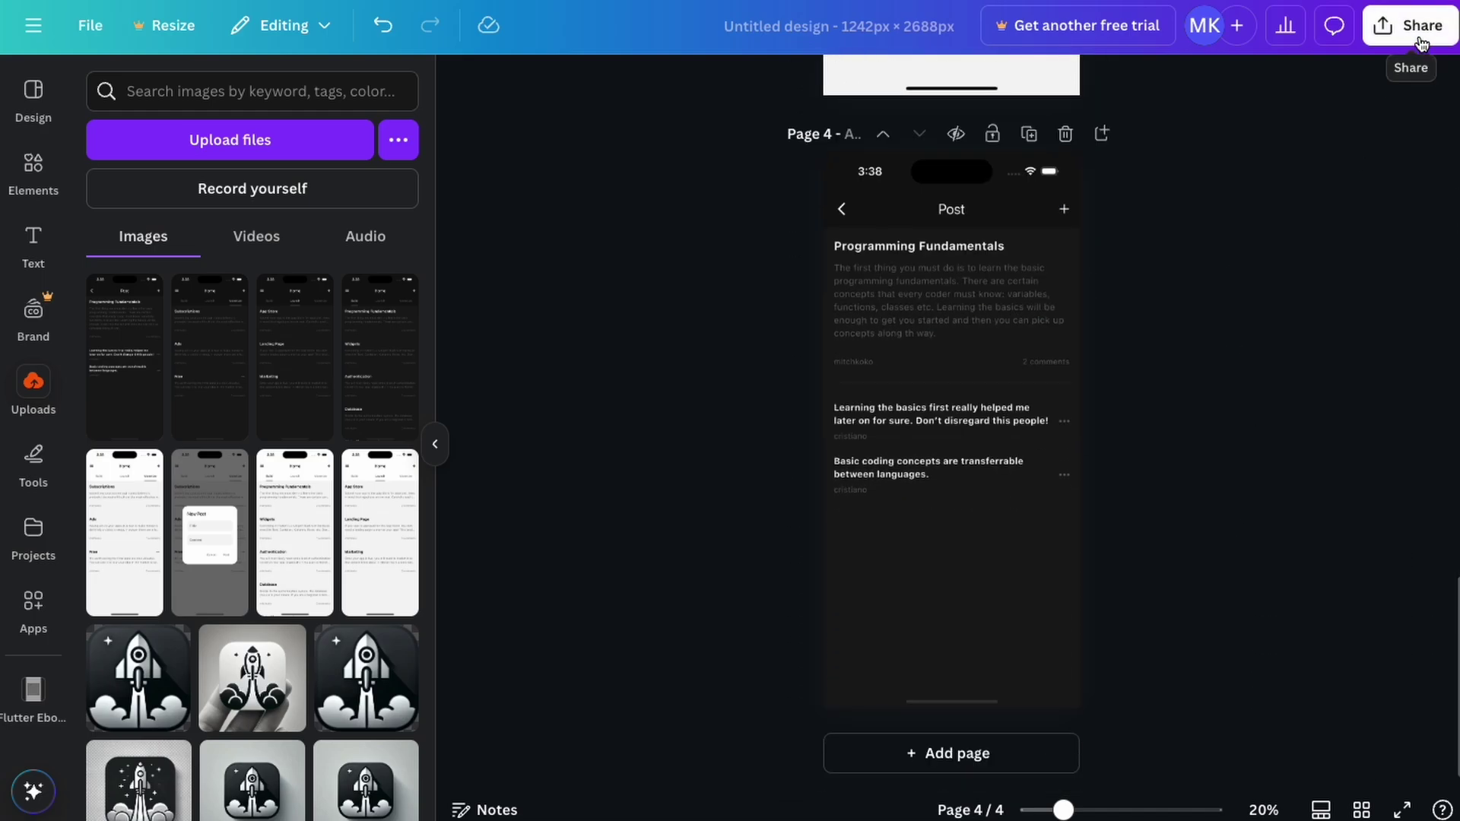
{"action": "left_click", "coordinate": [1415, 30]}
{"action": "left_click", "coordinate": [1095, 424]}
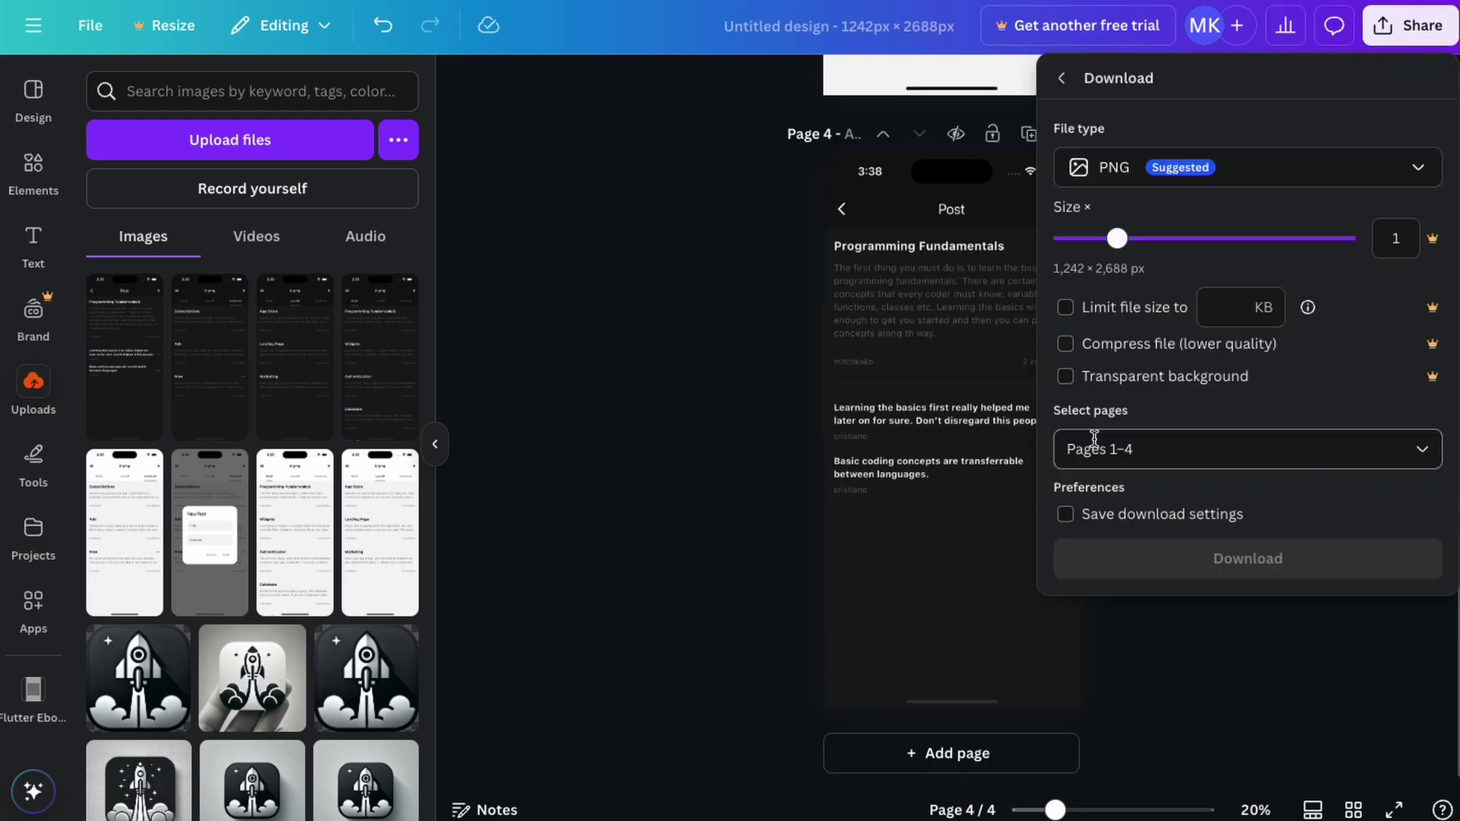
{"action": "left_click", "coordinate": [1151, 548]}
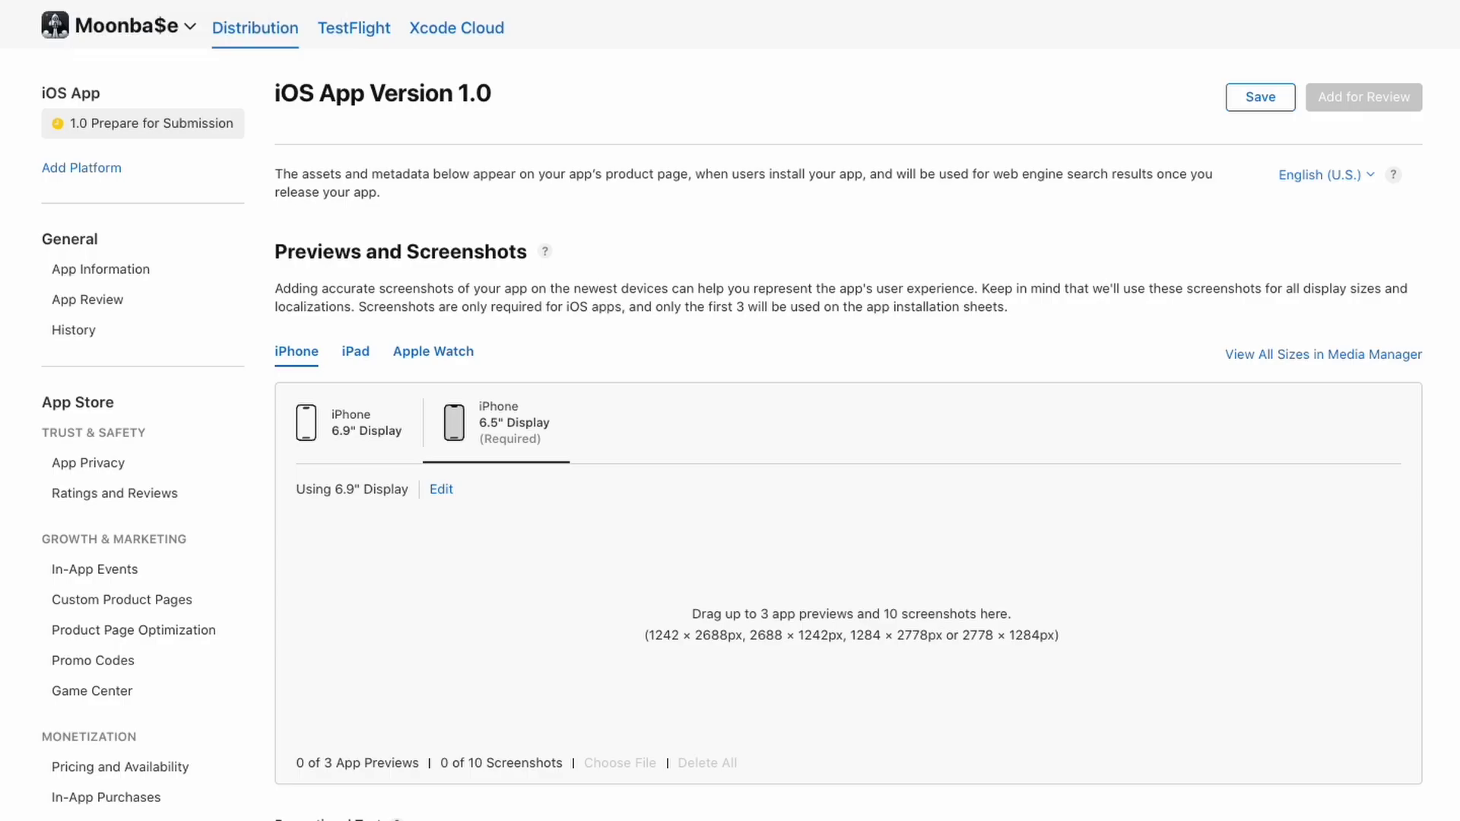
Add the four exported screenshots to the separate iPhone 6.5" Display slot
{"action": "scroll", "coordinate": [829, 591], "scroll_direction": "down", "scroll_amount": 1}
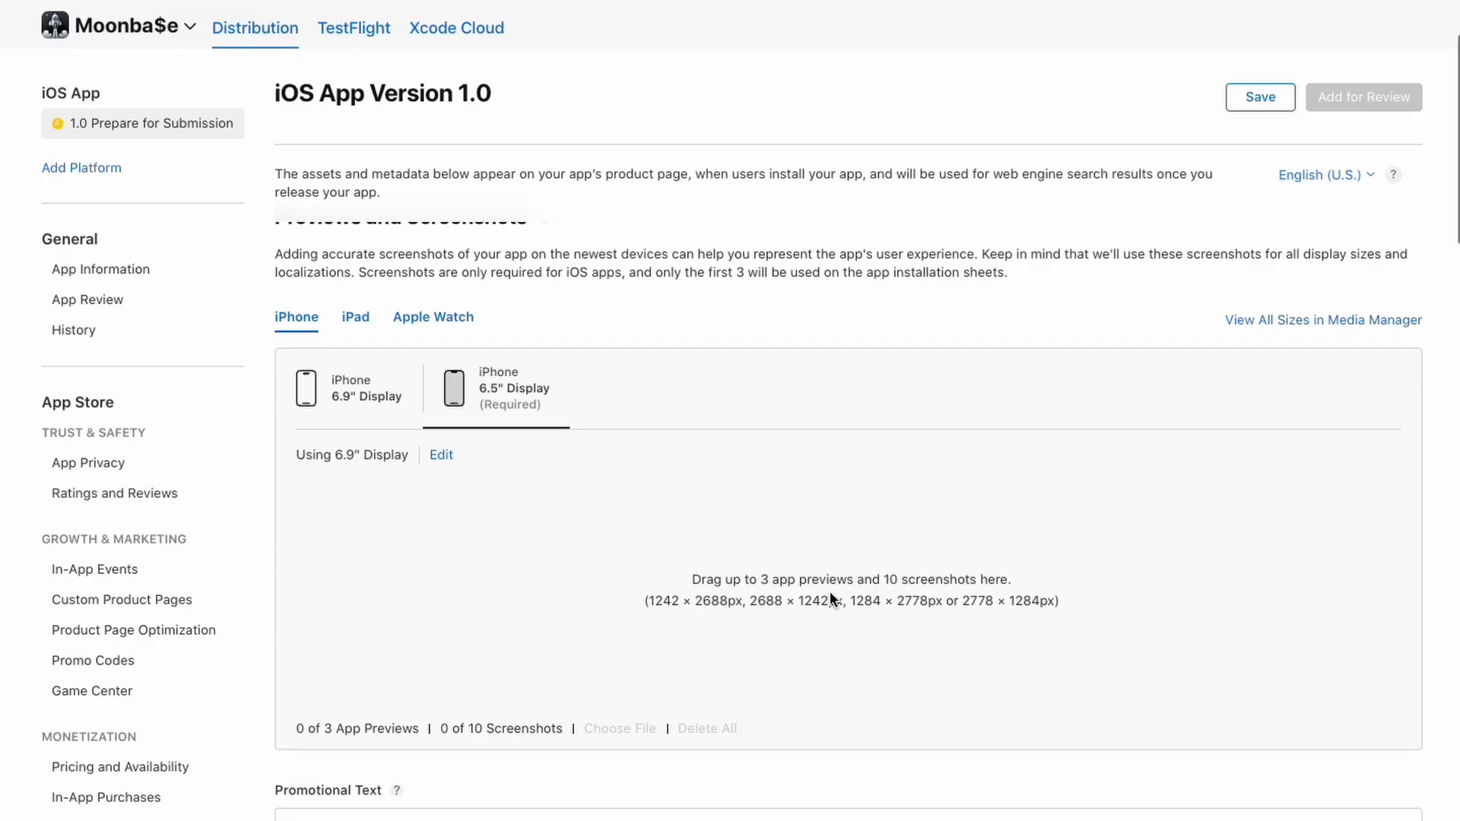
{"action": "left_click", "coordinate": [436, 454]}
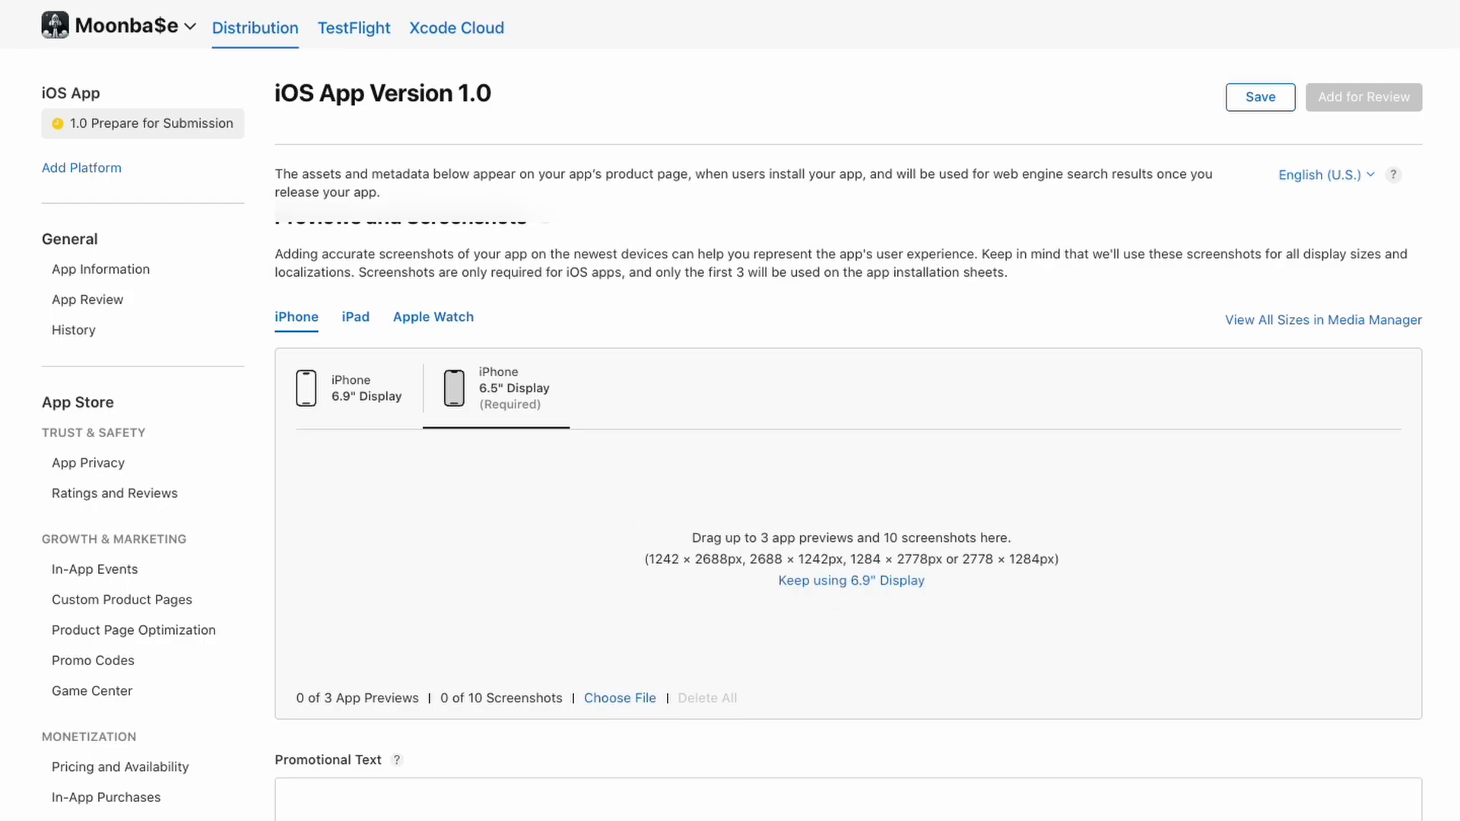
{"action": "left_click_drag", "start_coordinate": [929, 537], "coordinate": [791, 536]}
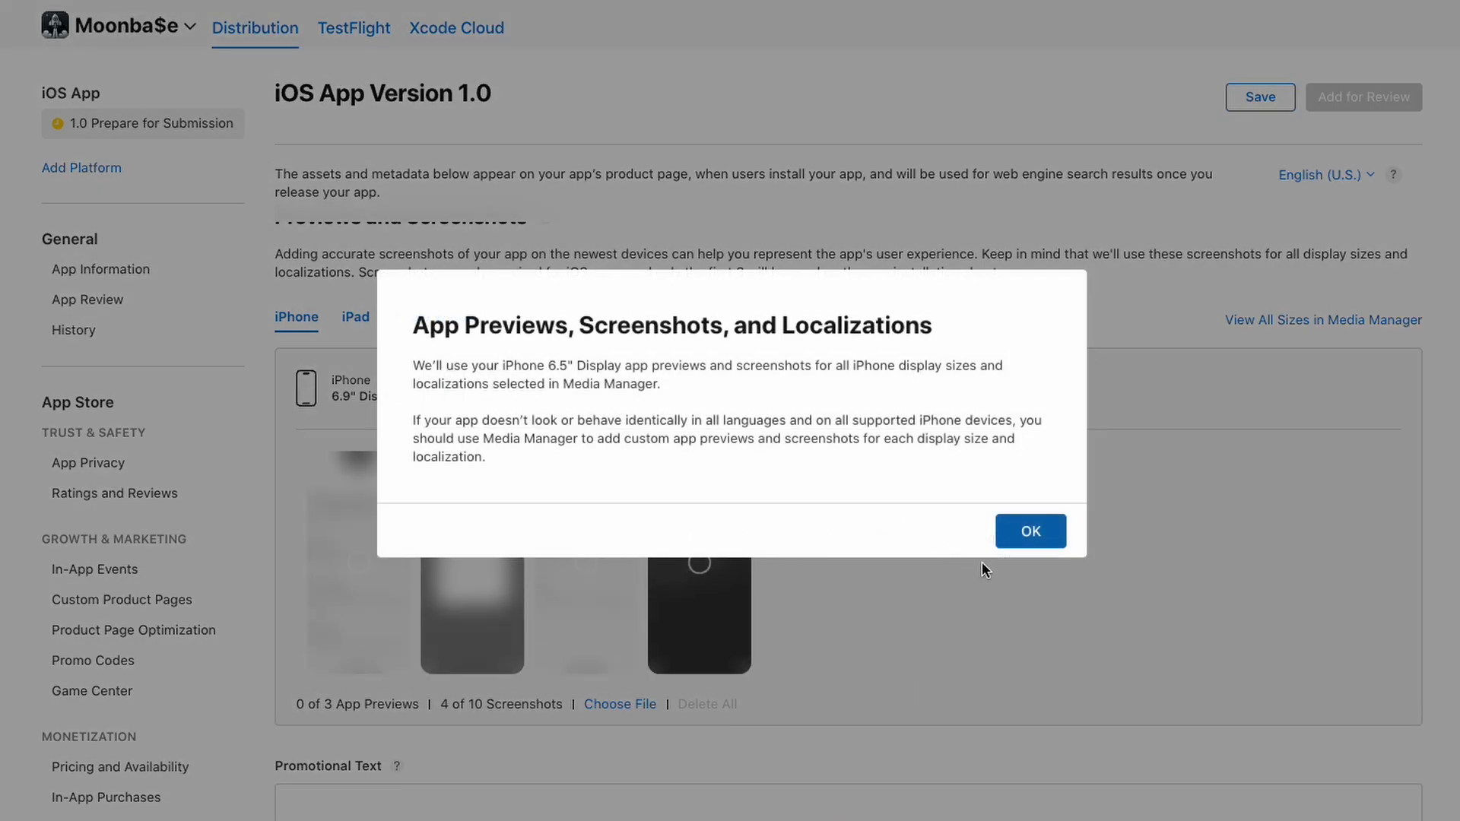
{"action": "left_click", "coordinate": [1032, 531]}
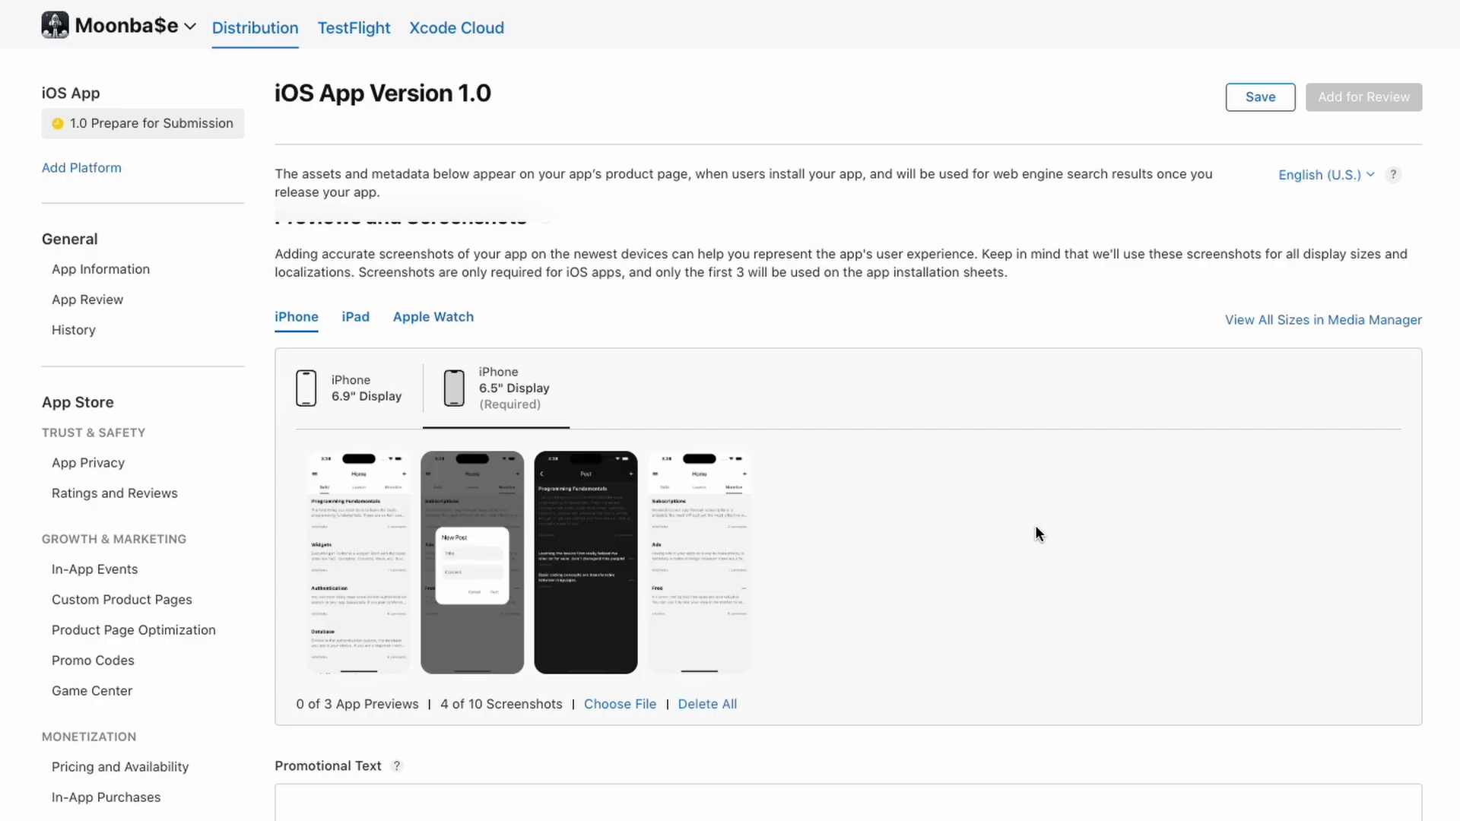
Move the dark Post screenshot to fourth position and save the version page
{"action": "left_click_drag", "start_coordinate": [563, 548], "coordinate": [697, 610]}
{"action": "left_click", "coordinate": [1284, 97]}
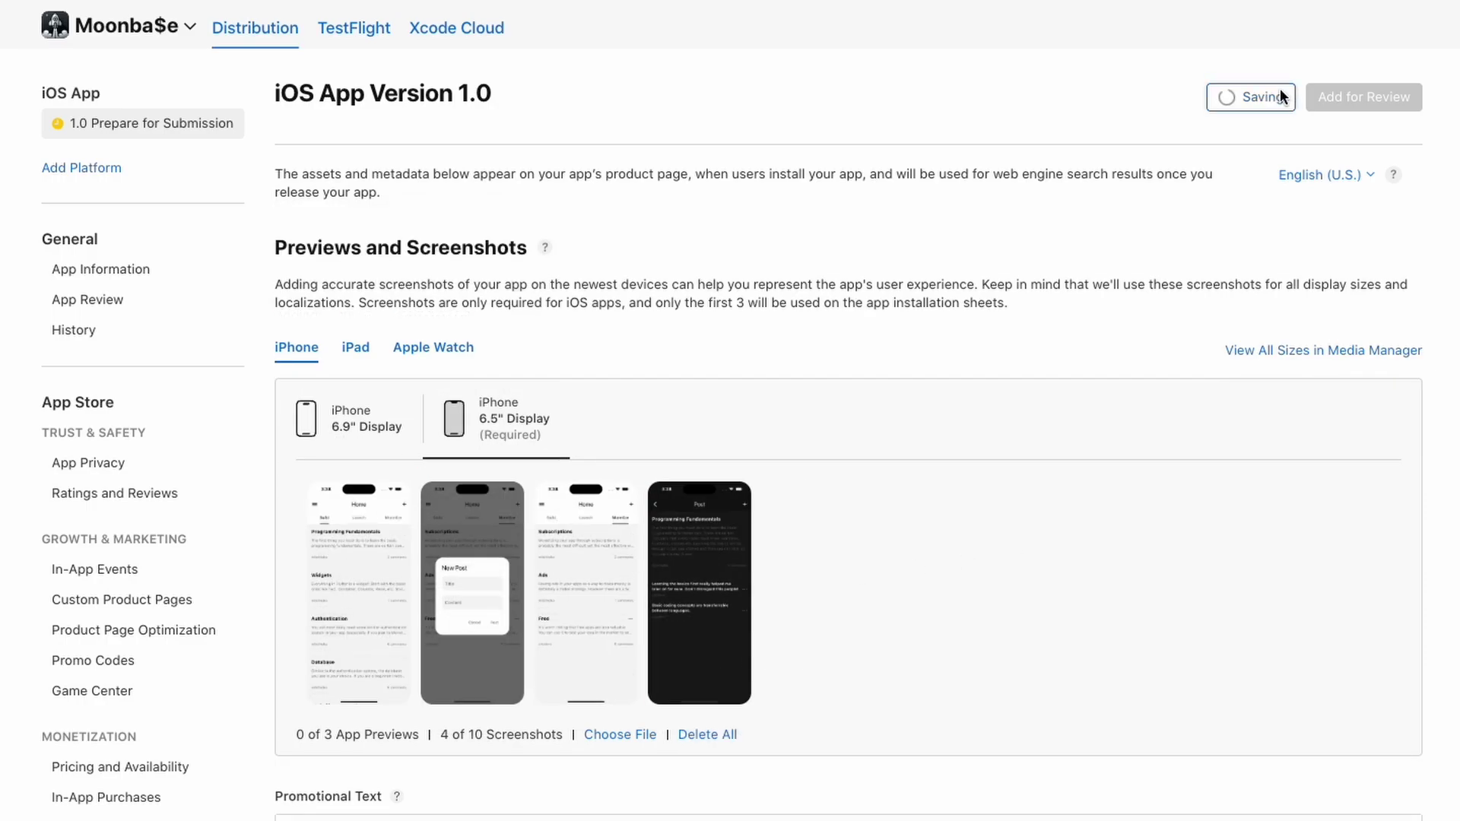
{"action": "scroll", "coordinate": [1093, 228], "scroll_direction": "down", "scroll_amount": 2}
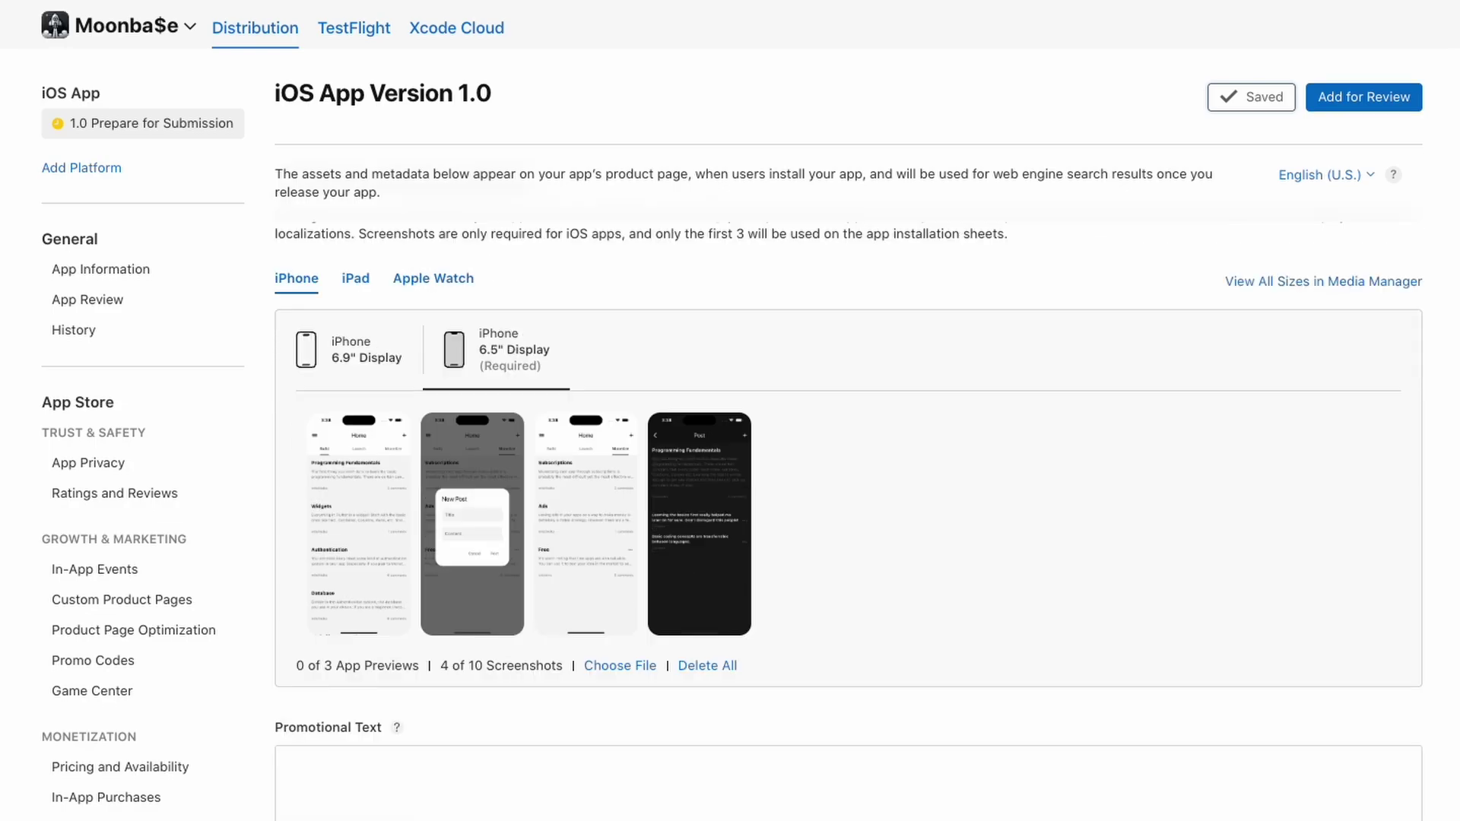
{"action": "left_click", "coordinate": [355, 280]}
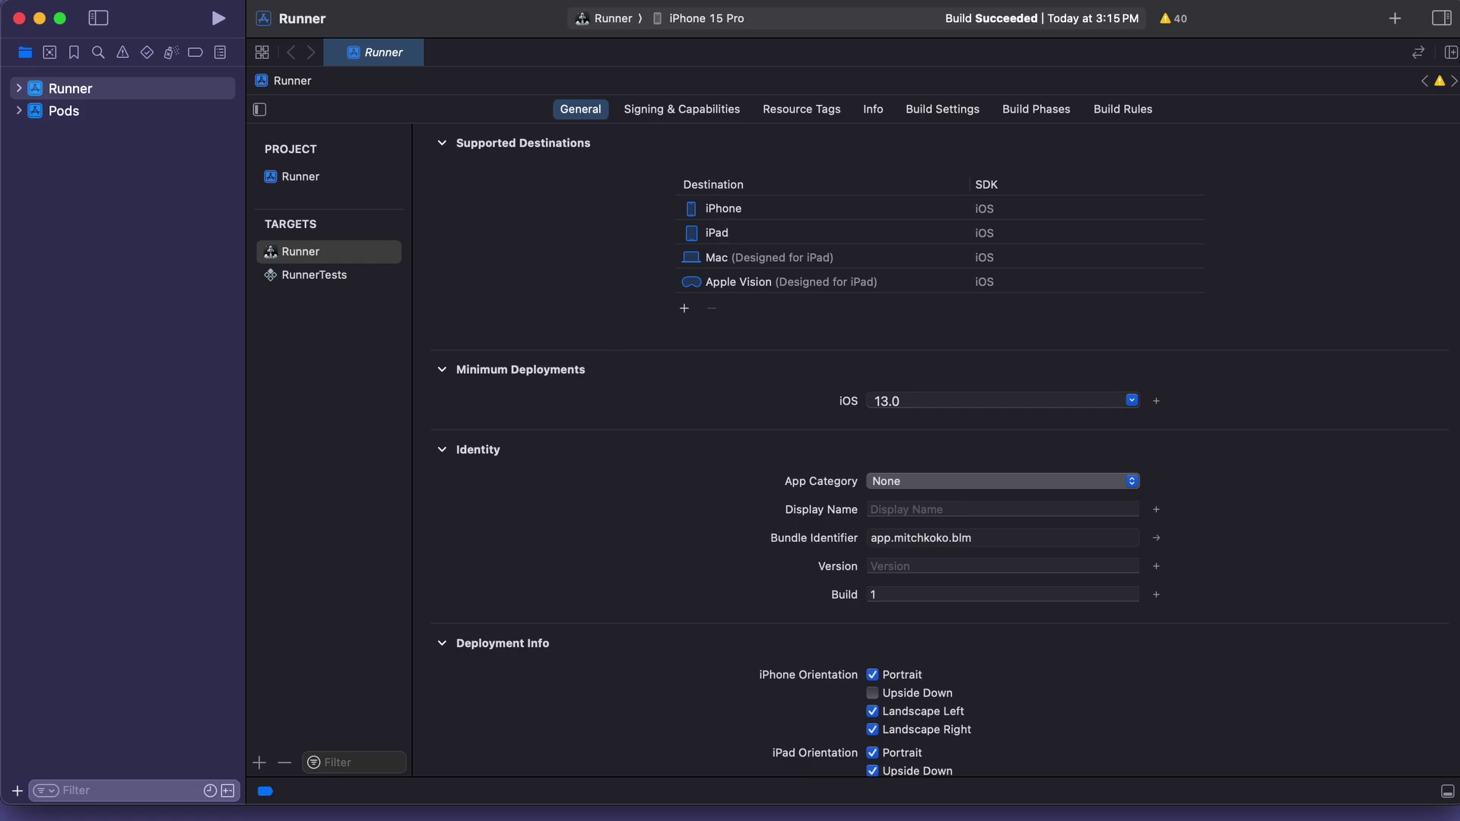
Delete the iPad row from Runner's Supported Destinations list
{"action": "left_click", "coordinate": [726, 237]}
{"action": "left_click", "coordinate": [714, 309]}
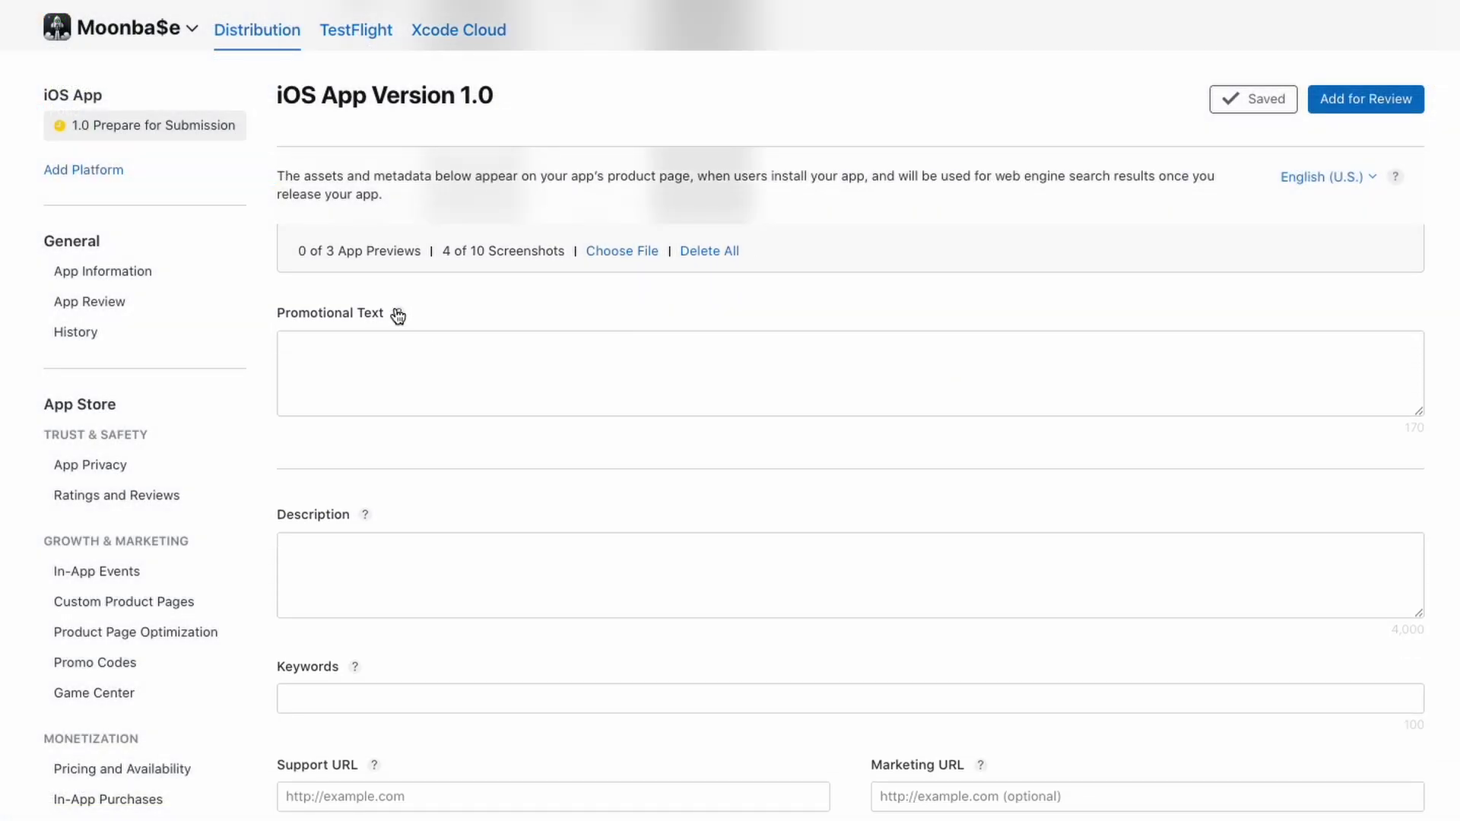
Enter the indie-developer community description and keywords 'build launch monetize app moonbase'
{"action": "mouse_move", "coordinate": [398, 313]}
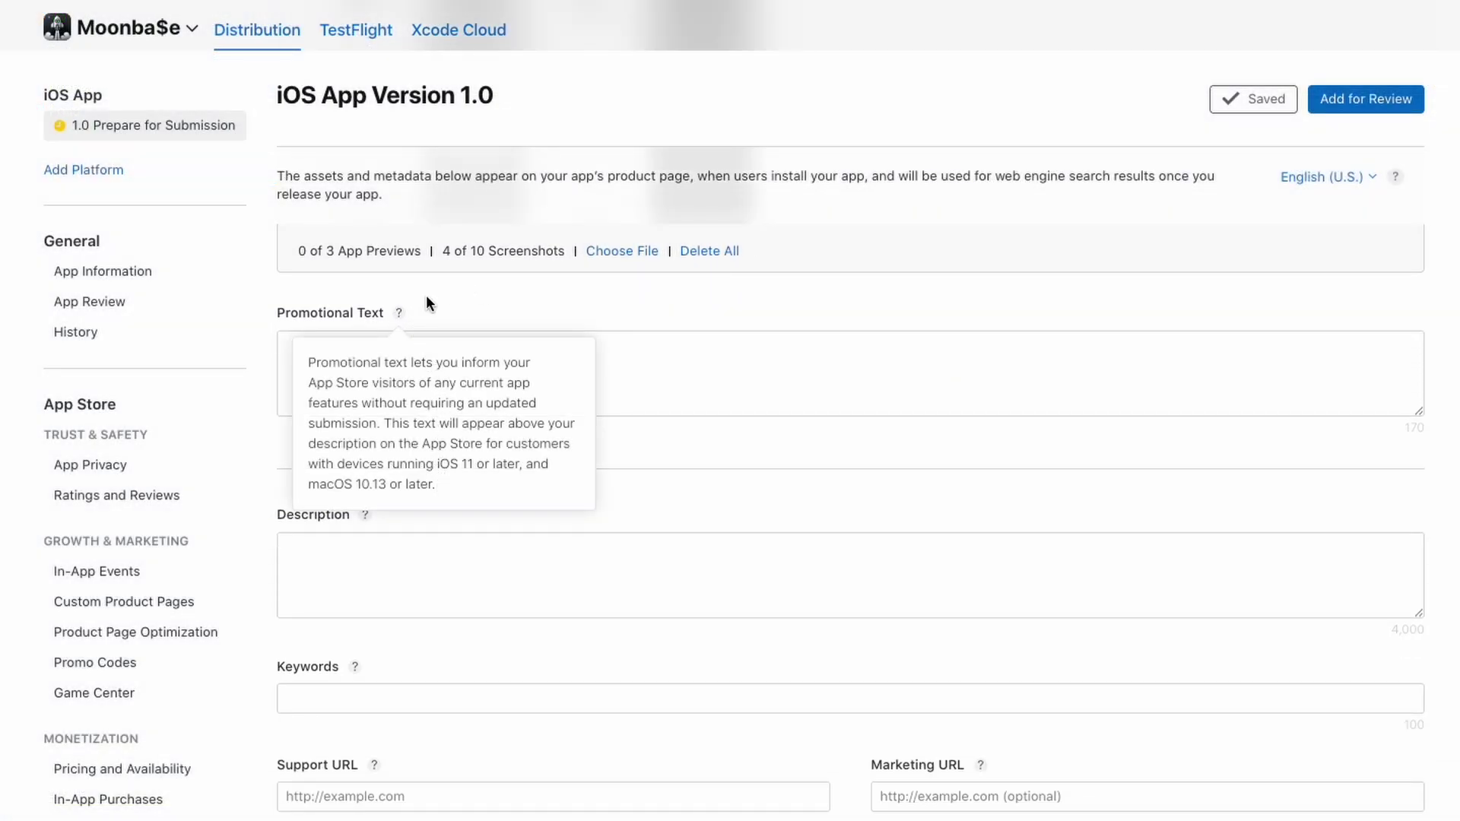
{"action": "left_click", "coordinate": [457, 558]}
{"action": "scroll", "coordinate": [453, 490], "scroll_direction": "down", "scroll_amount": 2}
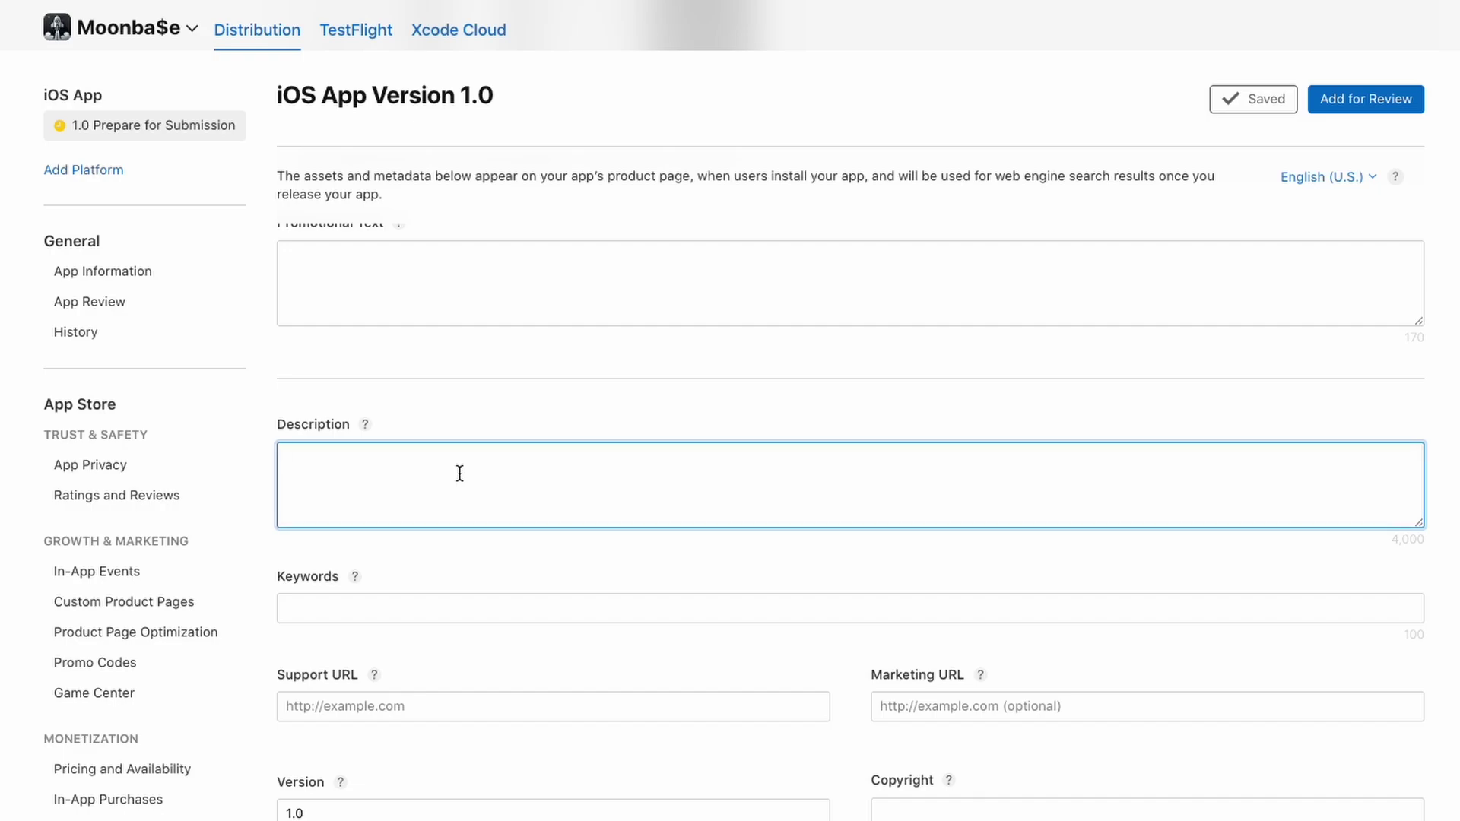
{"action": "type", "text": "A community of indie developers sharing ideas on how to build, launch & monetize their"}
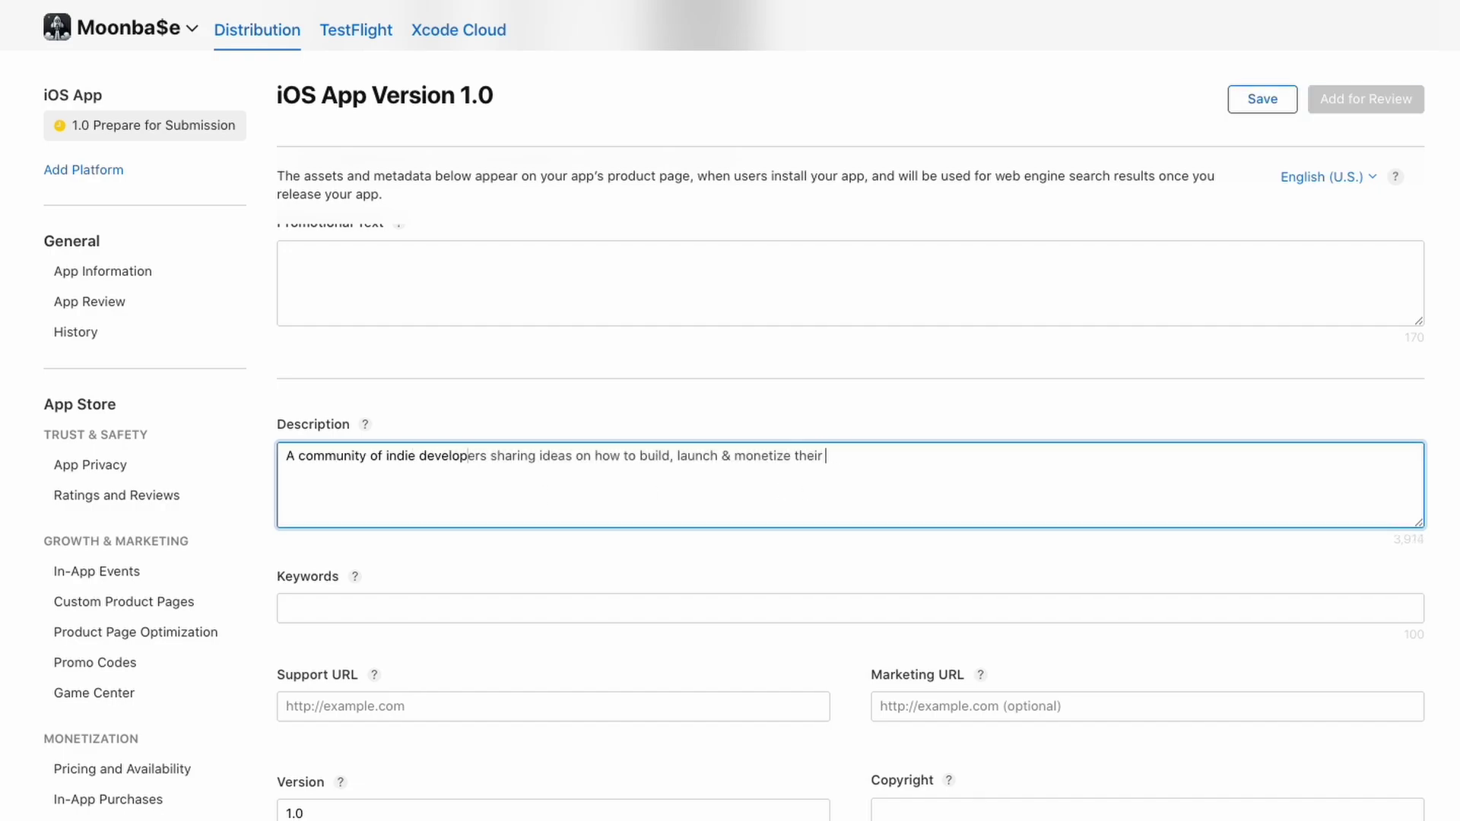
{"action": "type", "text": " own apps."}
{"action": "left_click", "coordinate": [580, 609]}
{"action": "type", "text": "build l"}
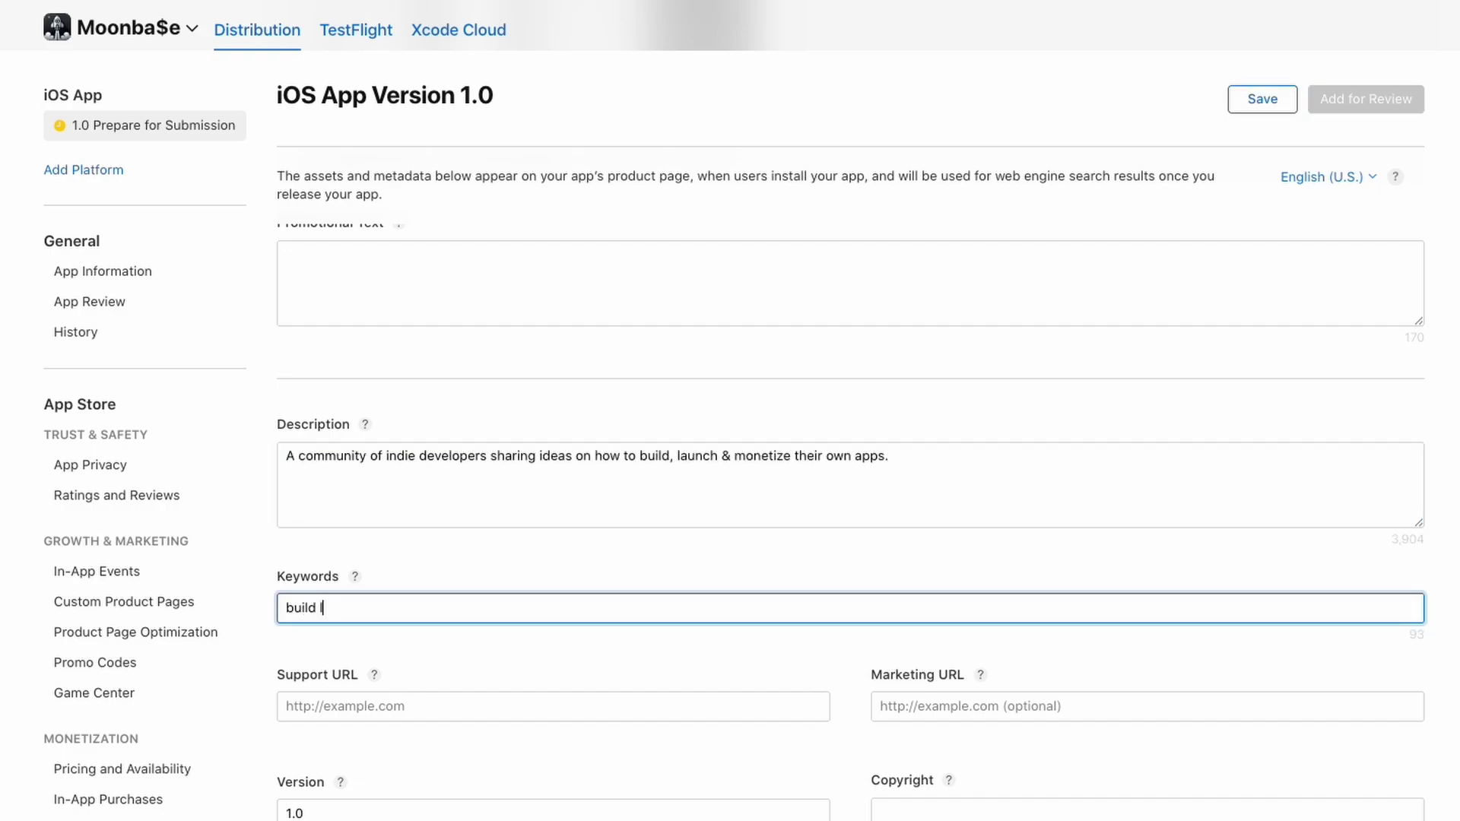
{"action": "type", "text": "aunch monetize app moon ba"}
{"action": "type", "text": "base"}
Review the Support URL and Copyright help, then change the copyright year to 2025
{"action": "scroll", "coordinate": [597, 673], "scroll_direction": "down", "scroll_amount": 5}
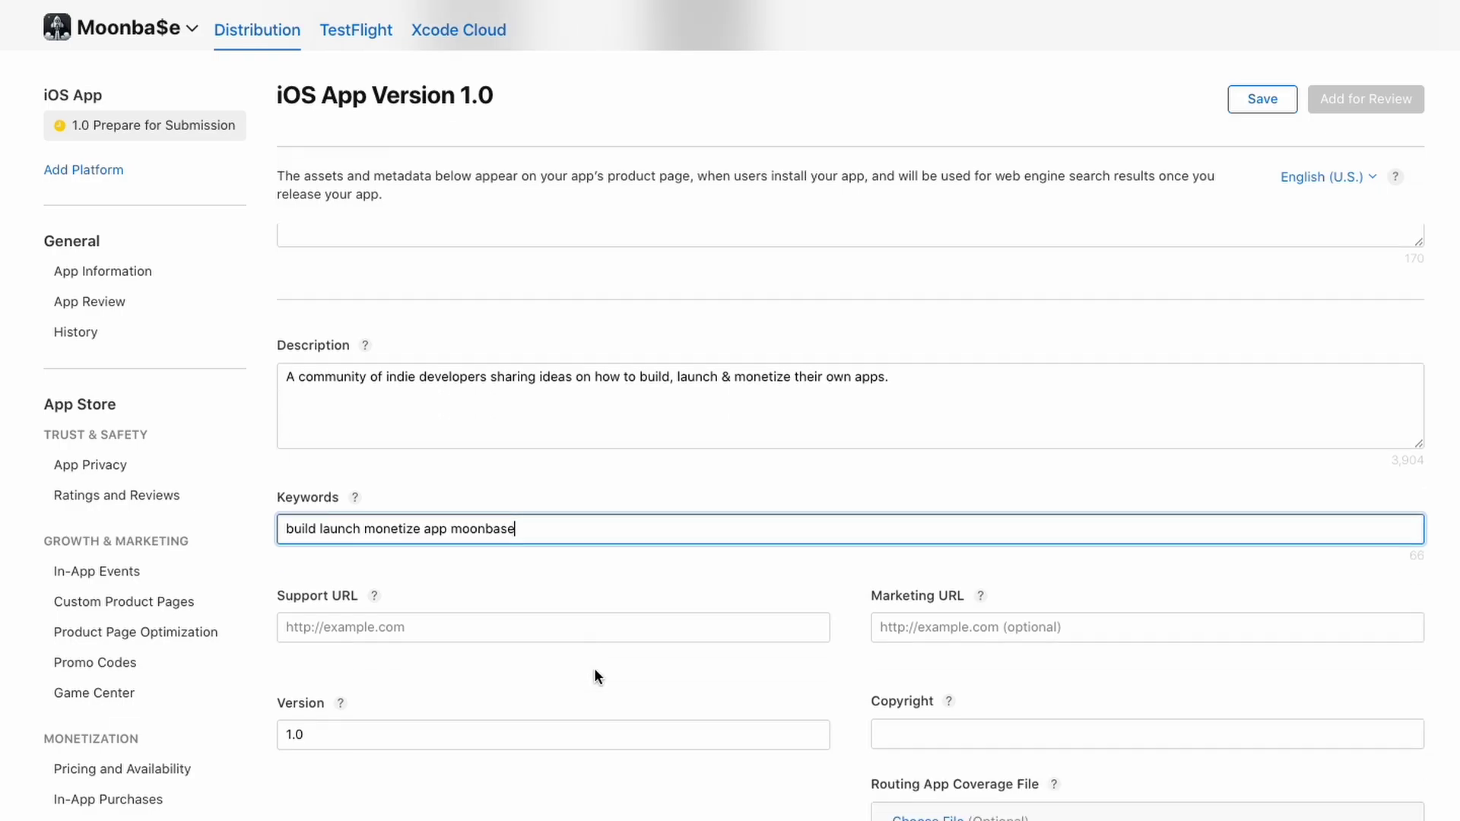
{"action": "left_click", "coordinate": [374, 500]}
{"action": "left_click_drag", "start_coordinate": [308, 545], "coordinate": [551, 592]}
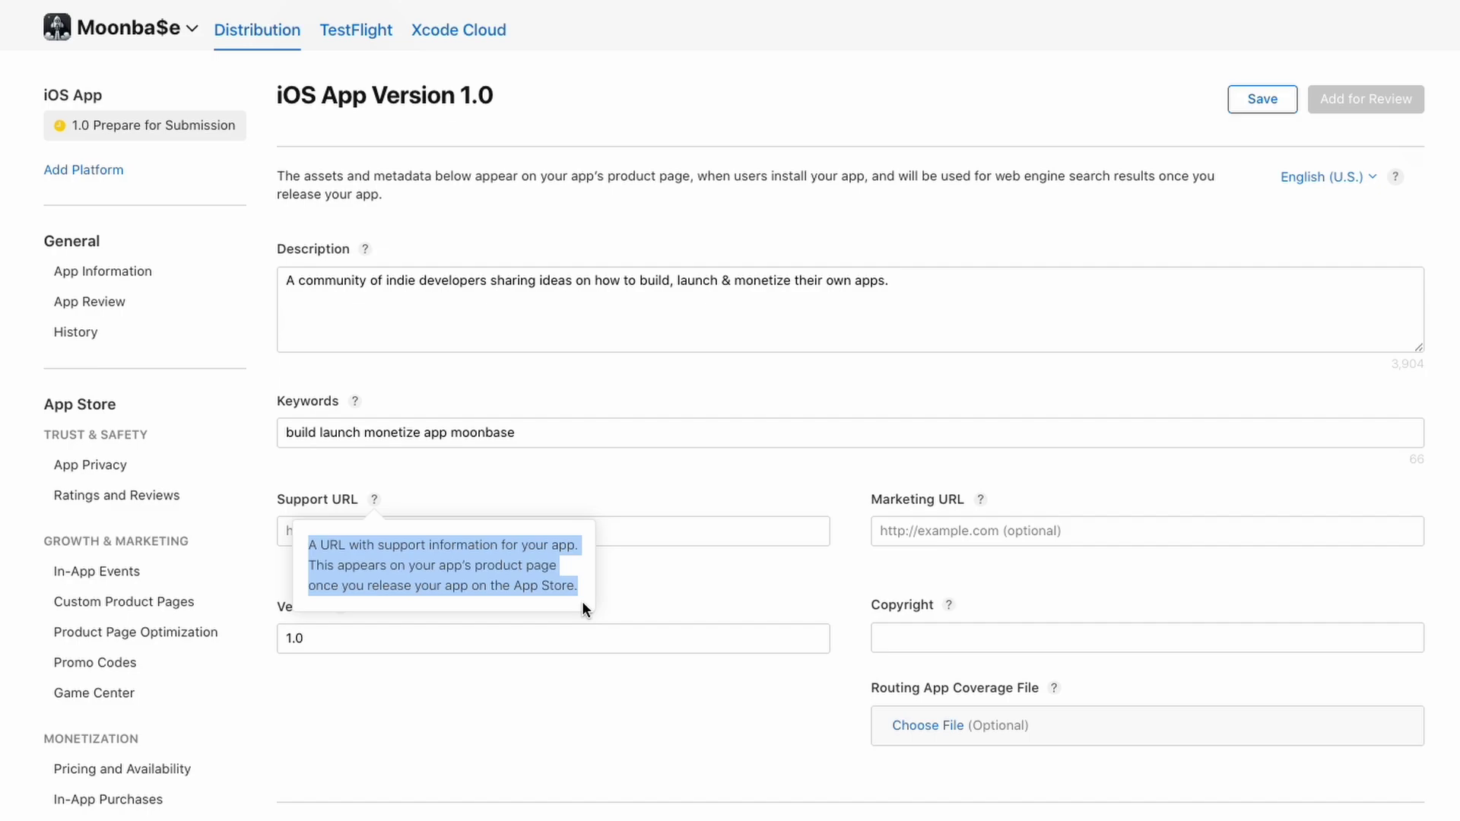
{"action": "key", "text": "Escape"}
{"action": "scroll", "coordinate": [484, 497], "scroll_direction": "down", "scroll_amount": 3}
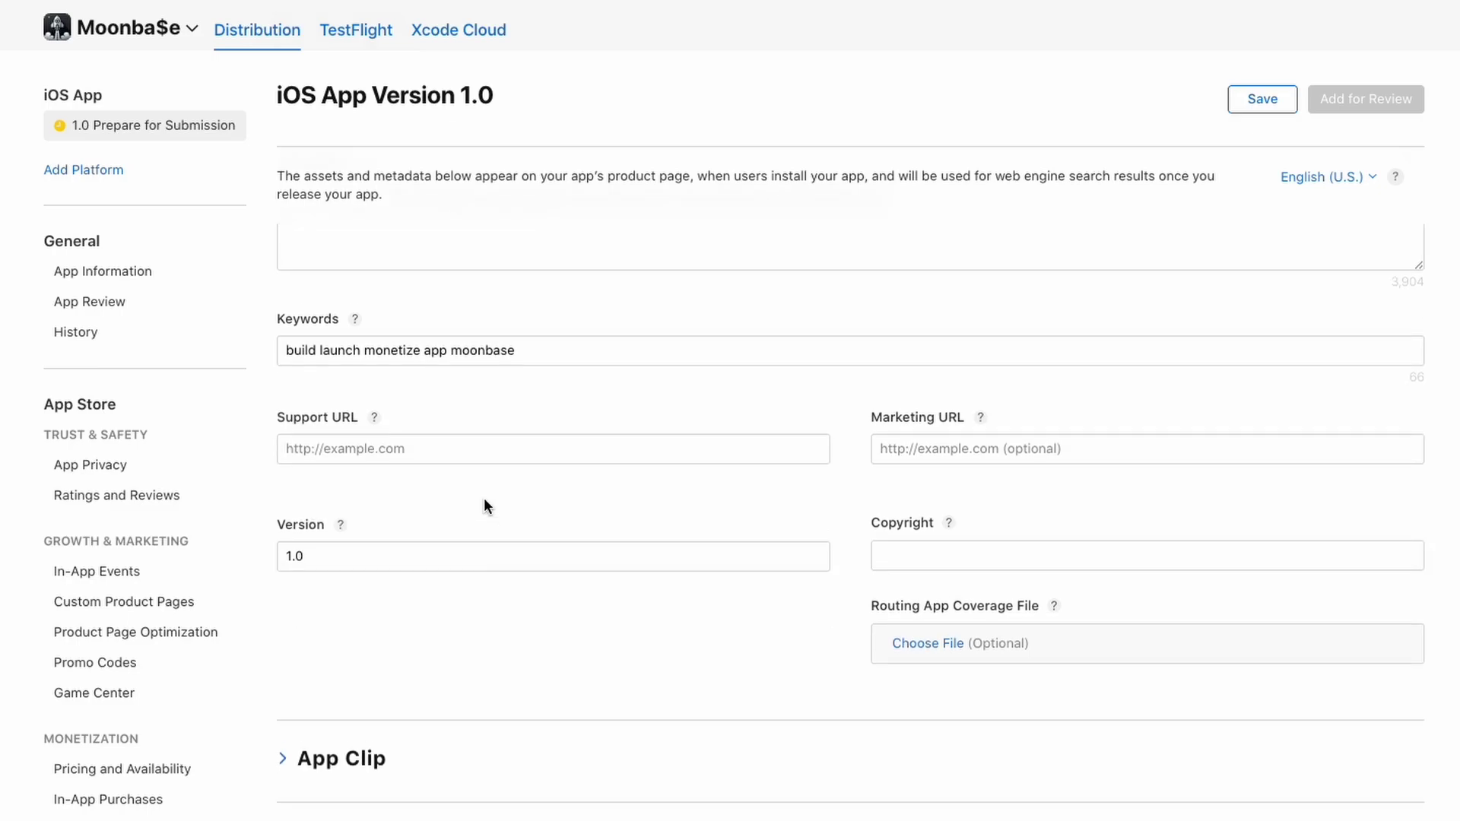
{"action": "left_click", "coordinate": [953, 515]}
{"action": "left_click", "coordinate": [913, 546]}
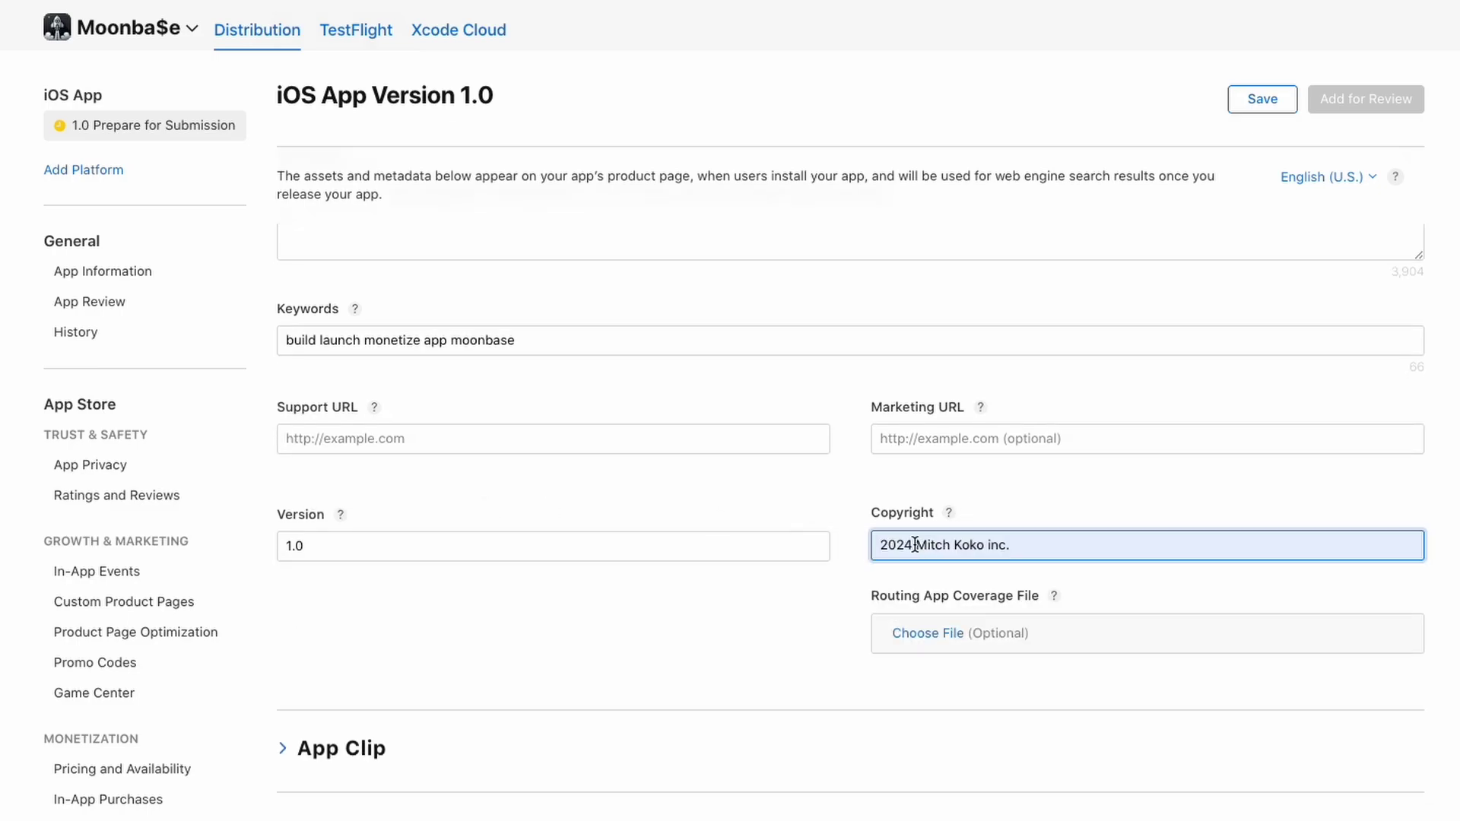
{"action": "left_click", "coordinate": [788, 604]}
{"action": "scroll", "coordinate": [789, 605], "scroll_direction": "down", "scroll_amount": 8}
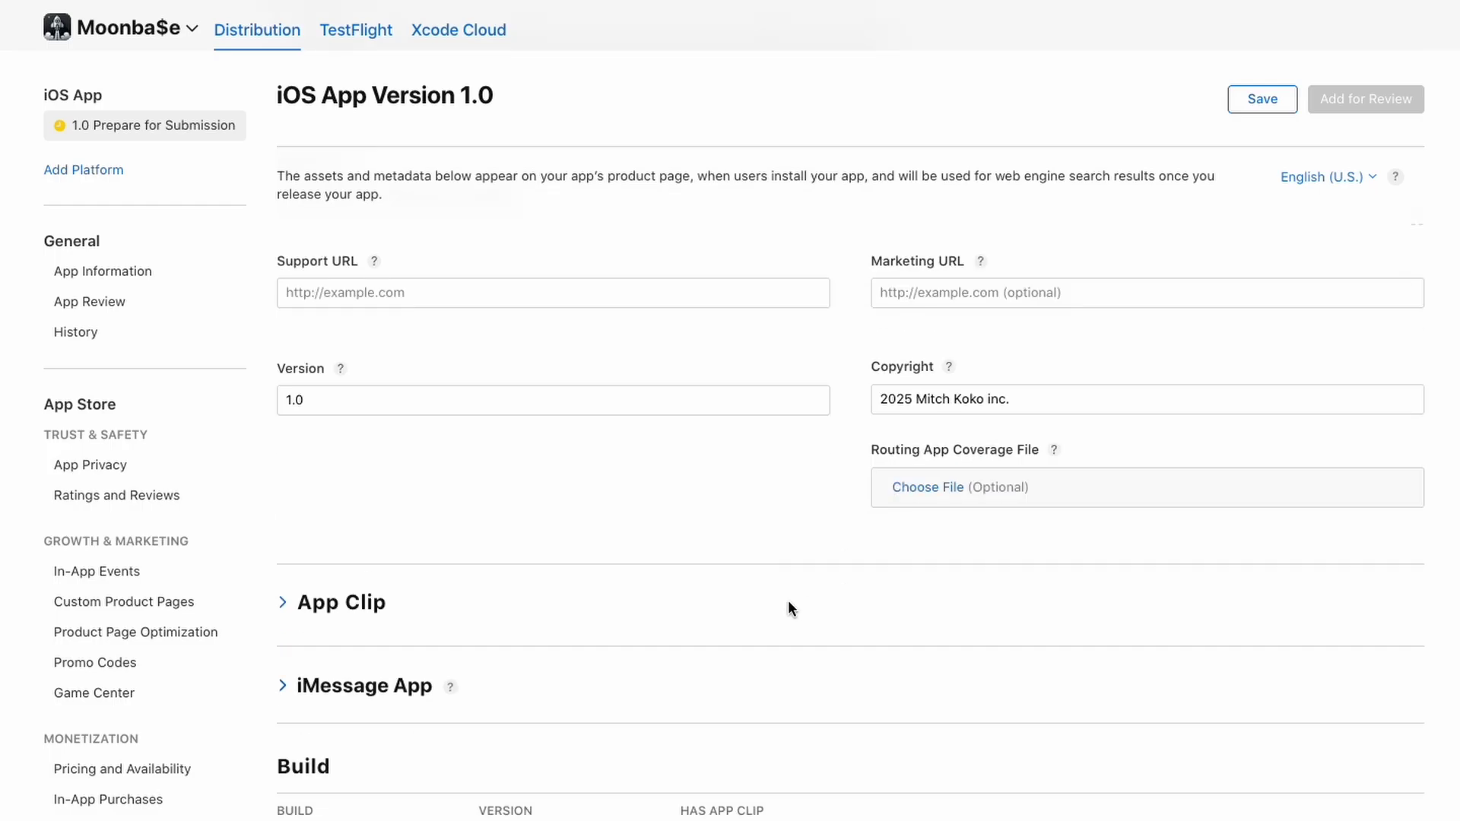
Enter the demo account's user name and password in the App Review sign-in fields
{"action": "scroll", "coordinate": [788, 608], "scroll_direction": "down", "scroll_amount": 5}
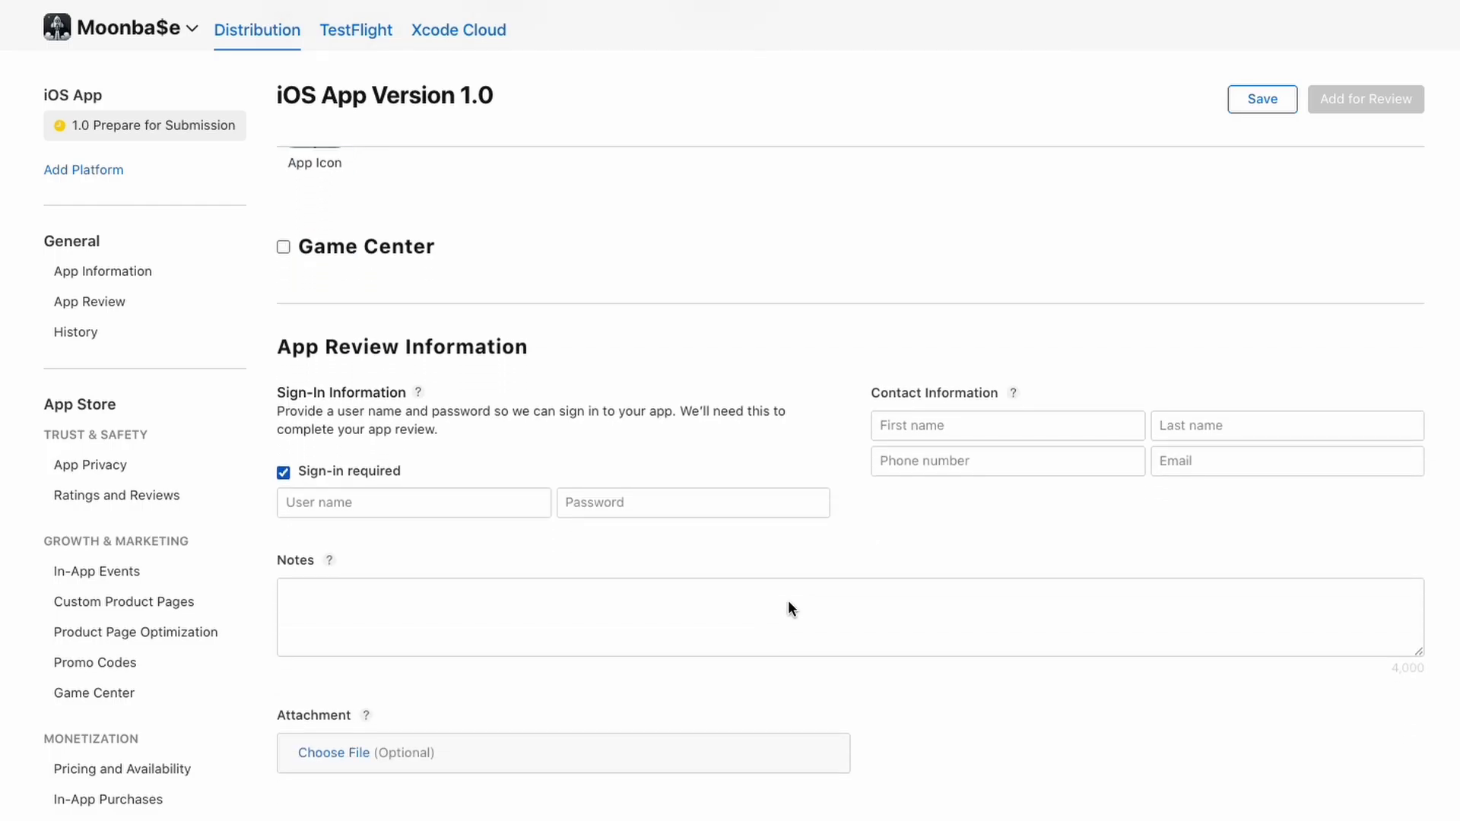
{"action": "left_click", "coordinate": [401, 502]}
{"action": "type", "text": "test"}
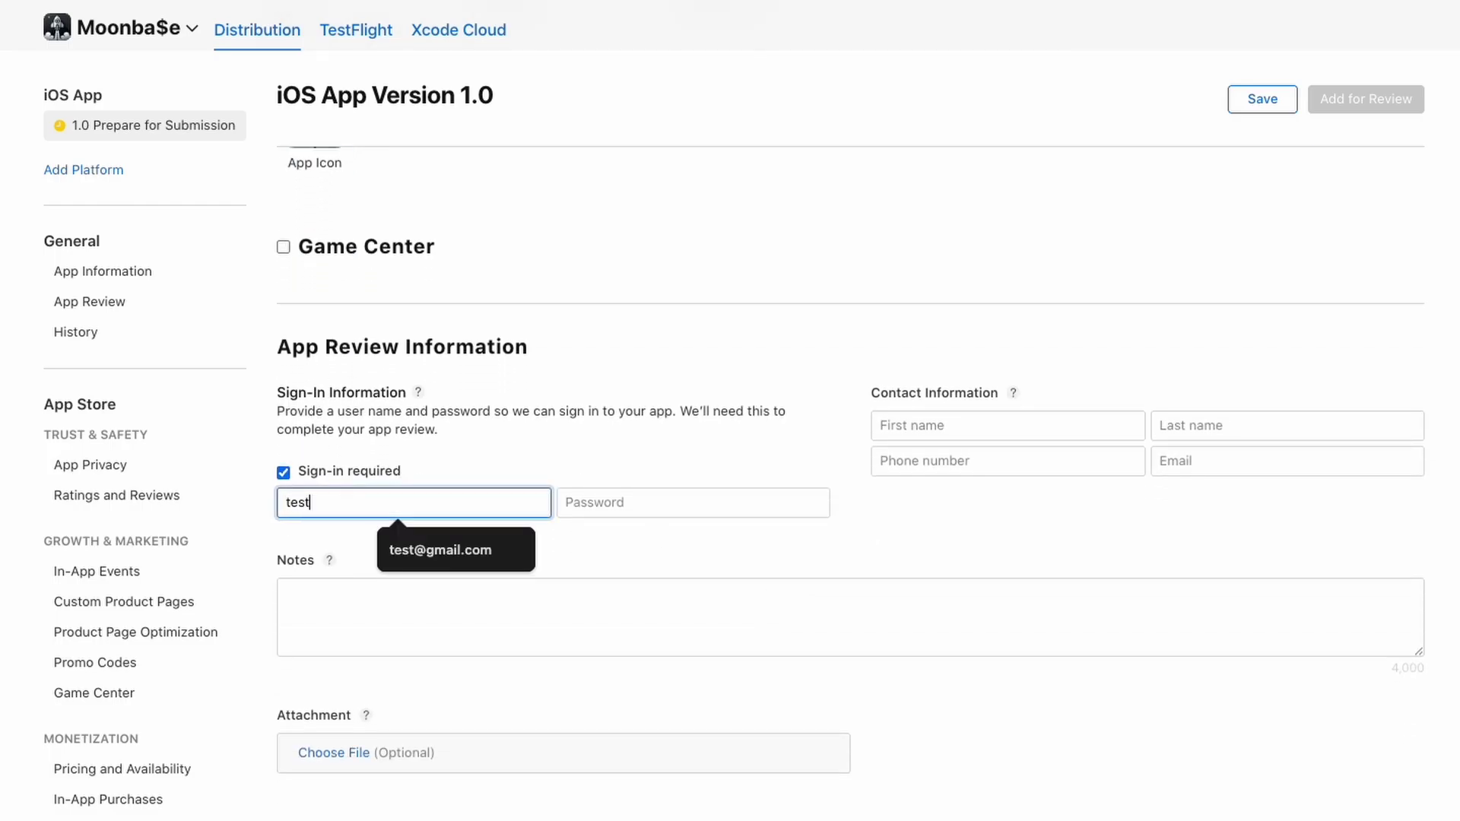
{"action": "type", "text": "@gmail.com"}
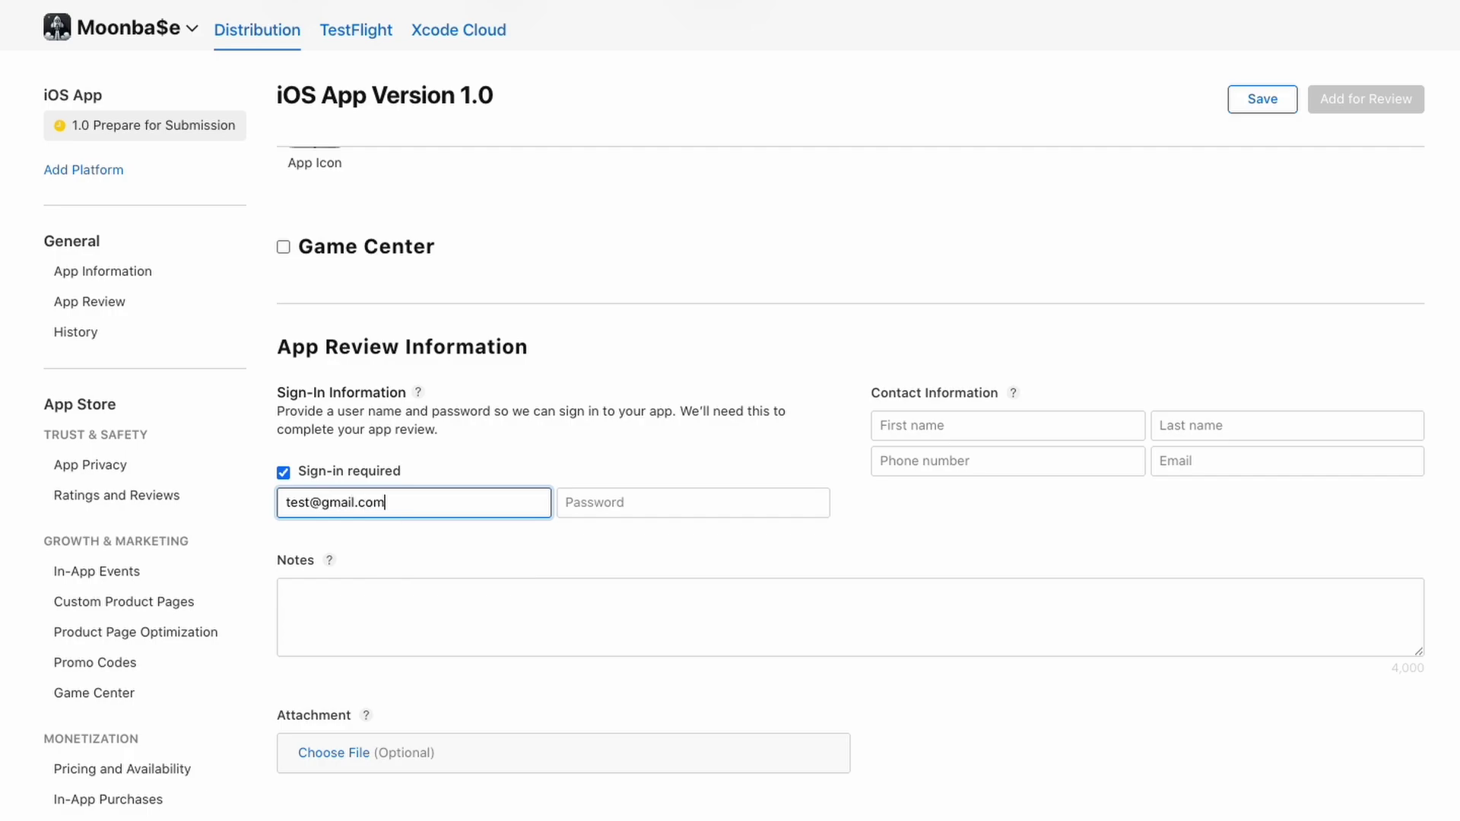
{"action": "key", "text": "Tab"}
{"action": "type", "text": "password"}
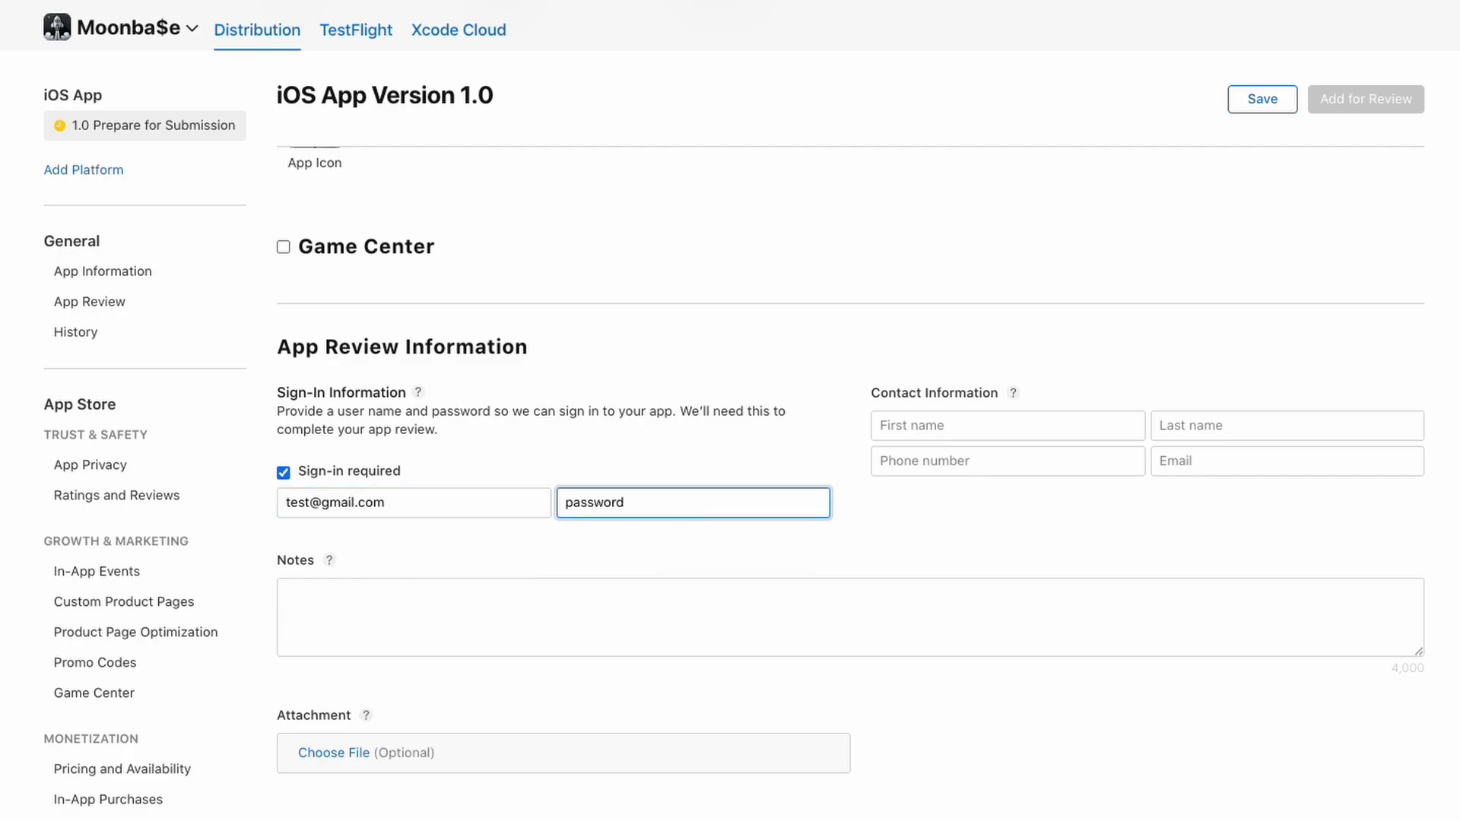
{"action": "left_click", "coordinate": [923, 424]}
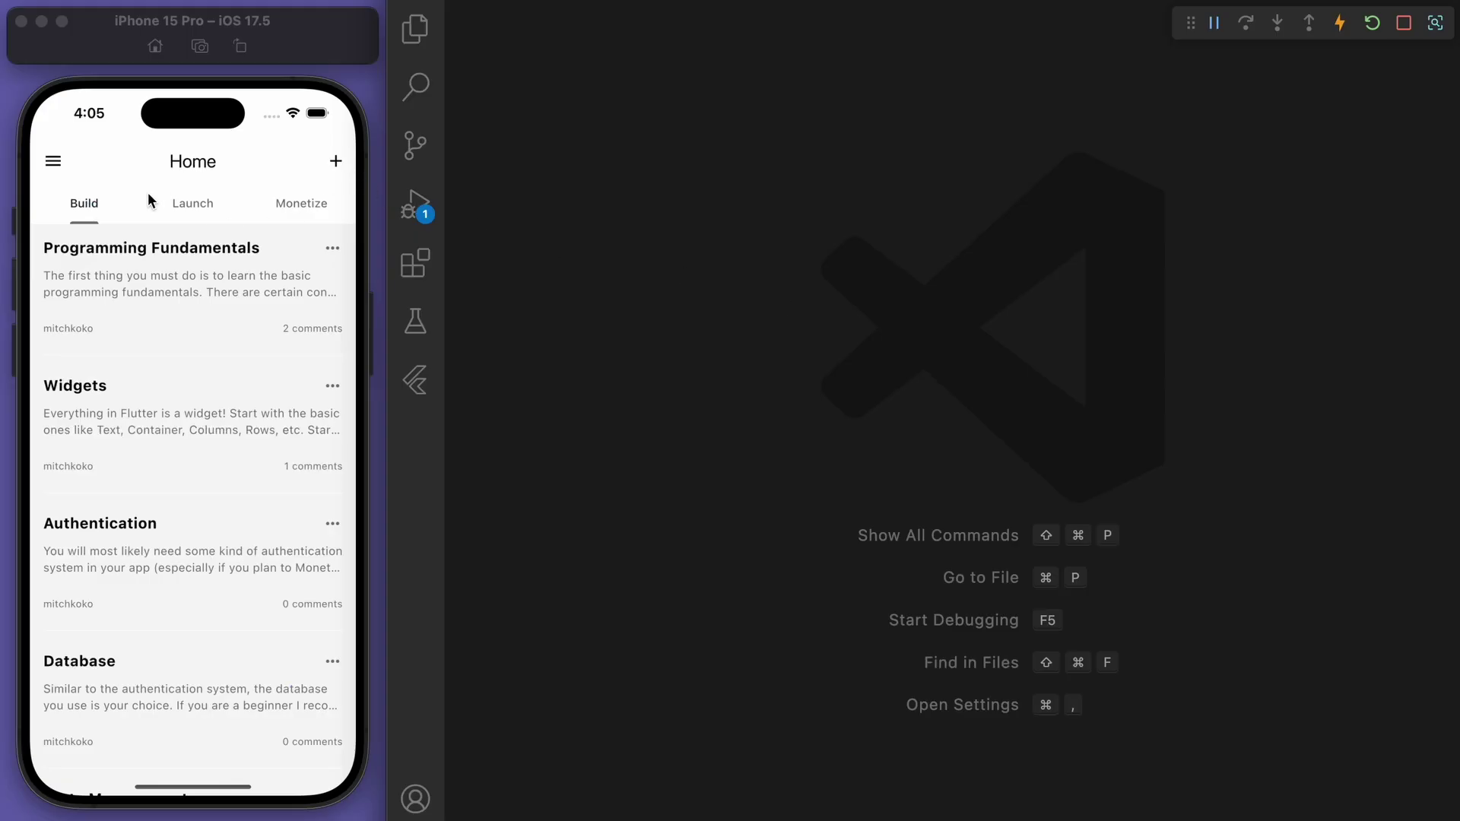
{"action": "left_click", "coordinate": [58, 160]}
Log out of the Moonbase app and go to the registration screen
{"action": "left_click", "coordinate": [116, 746]}
{"action": "left_click", "coordinate": [263, 484]}
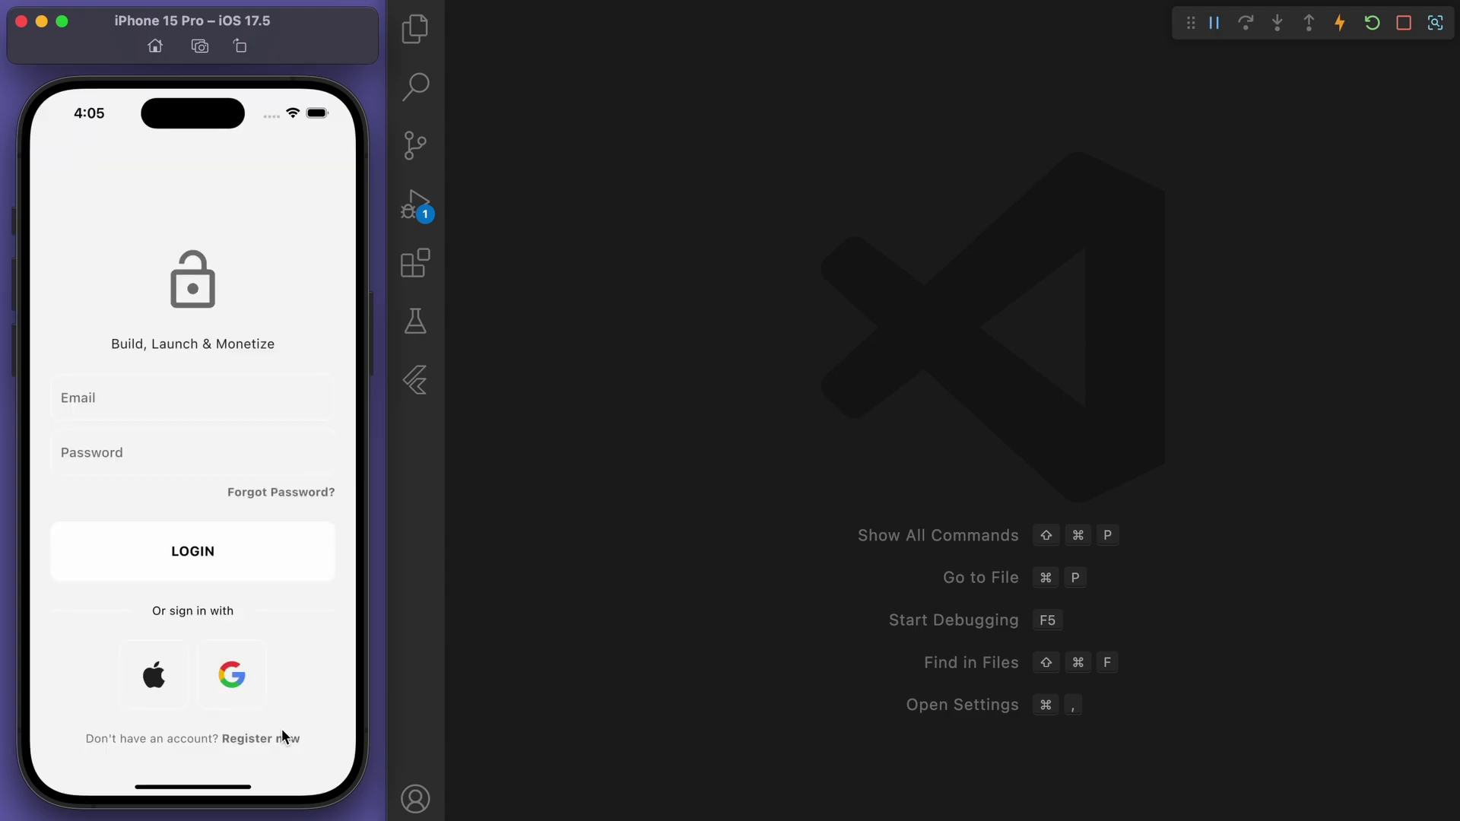
{"action": "left_click", "coordinate": [283, 736]}
Sign up with name 'test', a demo e-mail and a password, then view the Profile
{"action": "left_click", "coordinate": [225, 367]}
{"action": "type", "text": "test"}
{"action": "key", "text": "Tab"}
{"action": "type", "text": "test@gmail.c"}
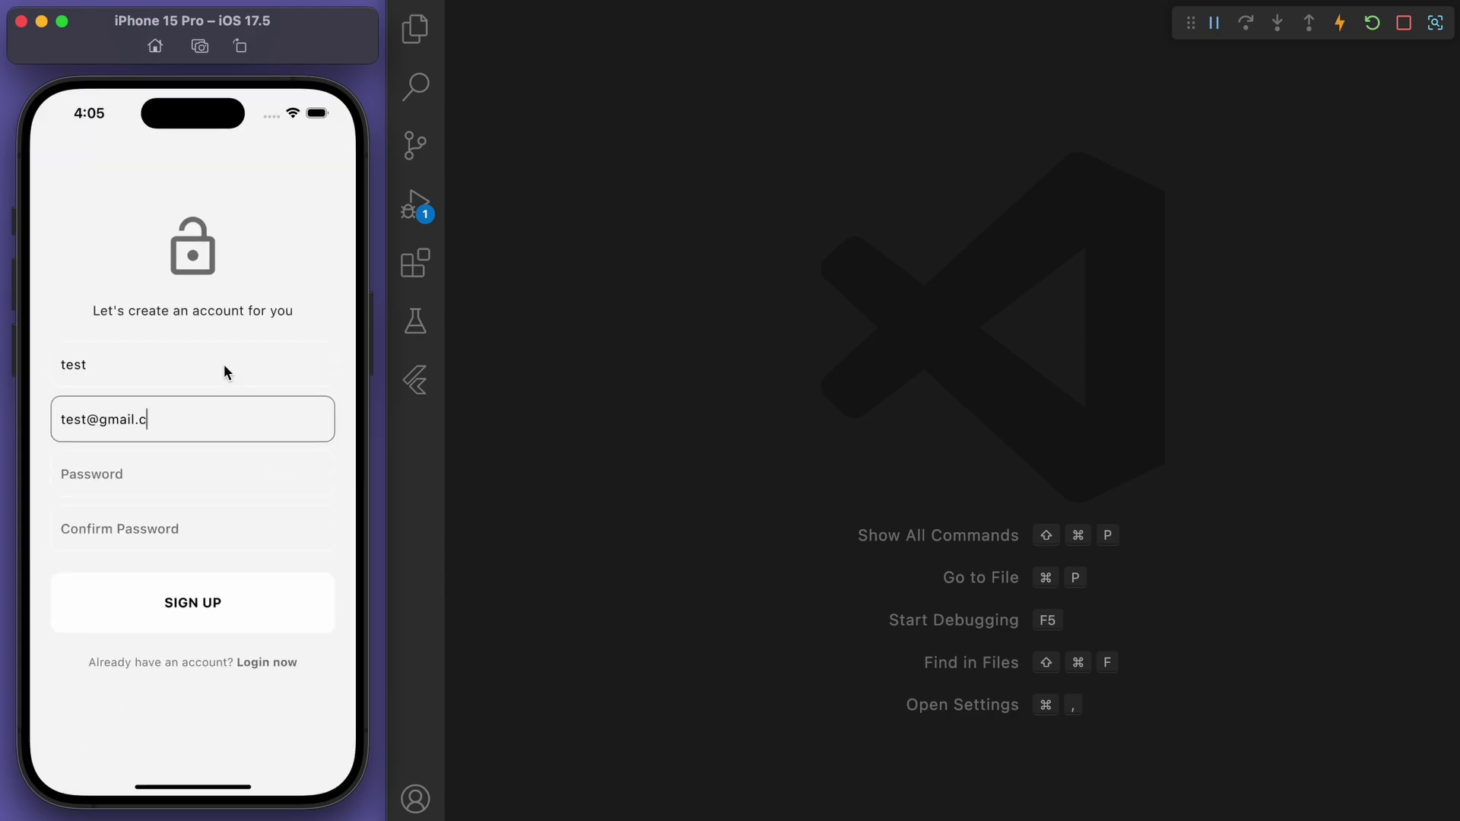
{"action": "type", "text": "om"}
{"action": "key", "text": "Tab"}
{"action": "type", "text": "password"}
{"action": "key", "text": "Tab"}
{"action": "type", "text": "pas"}
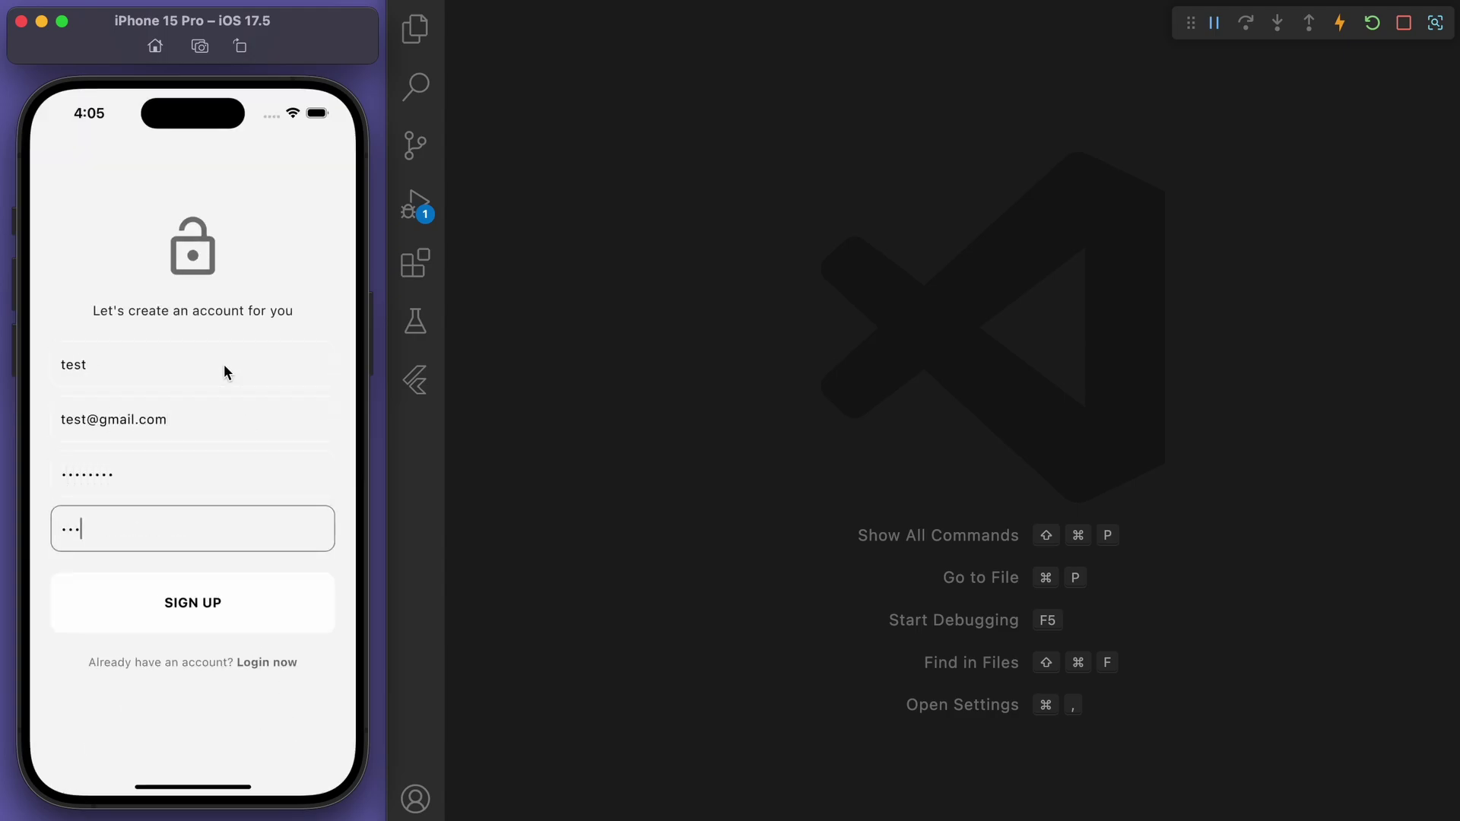
{"action": "type", "text": "sword"}
{"action": "left_click", "coordinate": [208, 601]}
{"action": "left_click", "coordinate": [52, 160]}
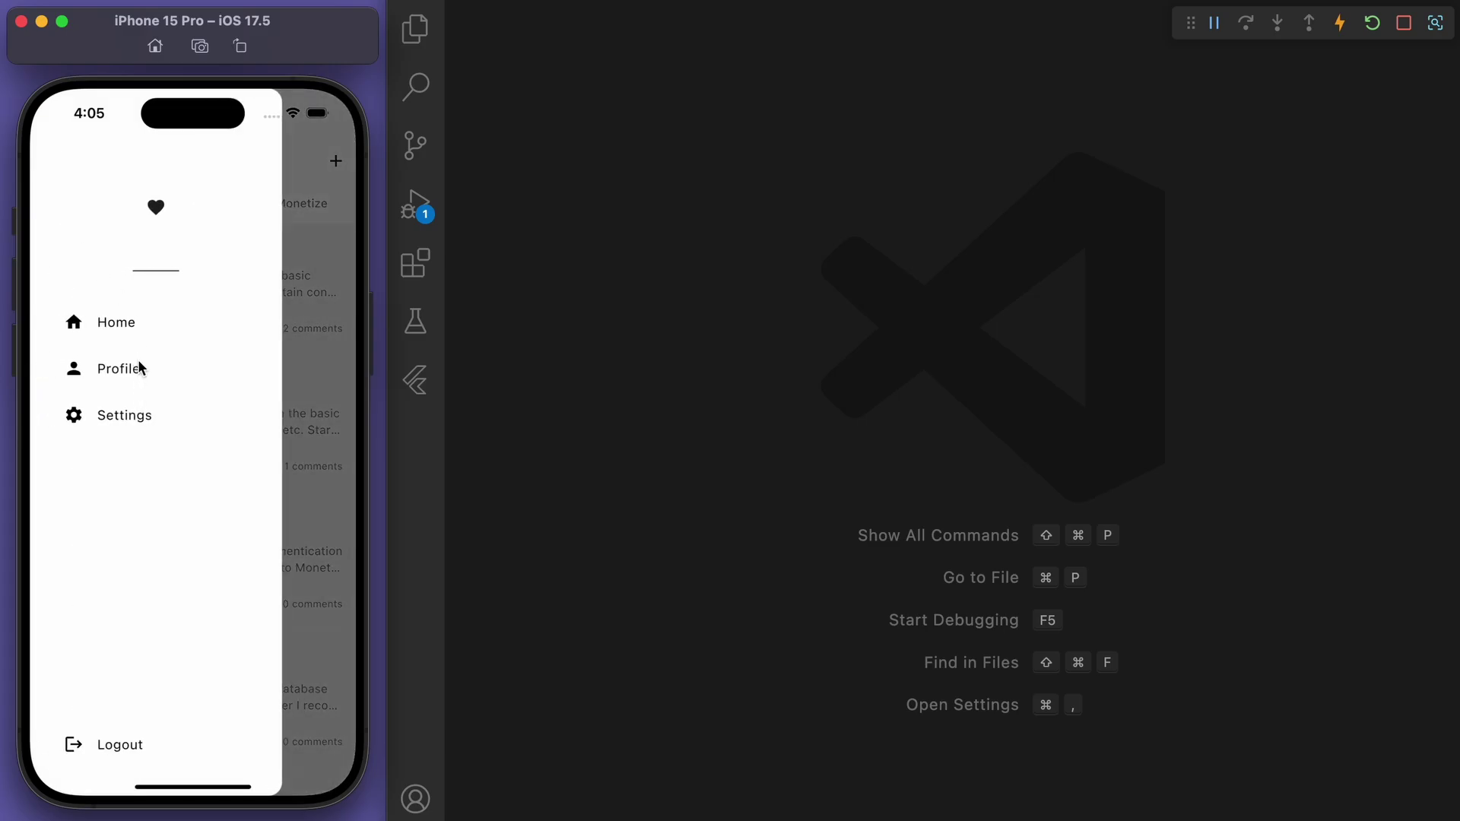
{"action": "left_click", "coordinate": [141, 368]}
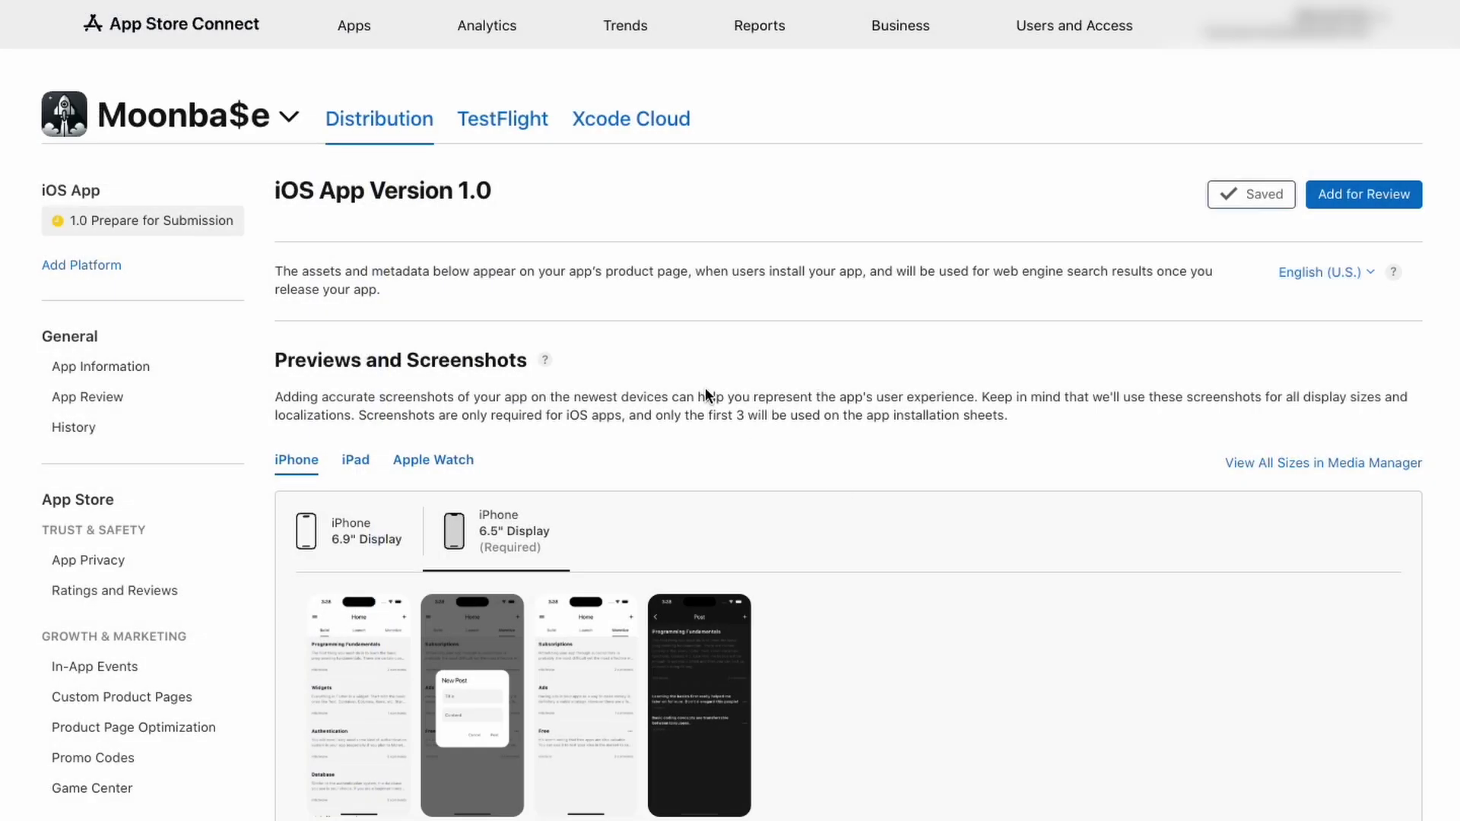
Enter the subtitle 'Build, Launch & Monetize' on the App Information page
{"action": "left_click", "coordinate": [101, 366]}
{"action": "left_click", "coordinate": [353, 480]}
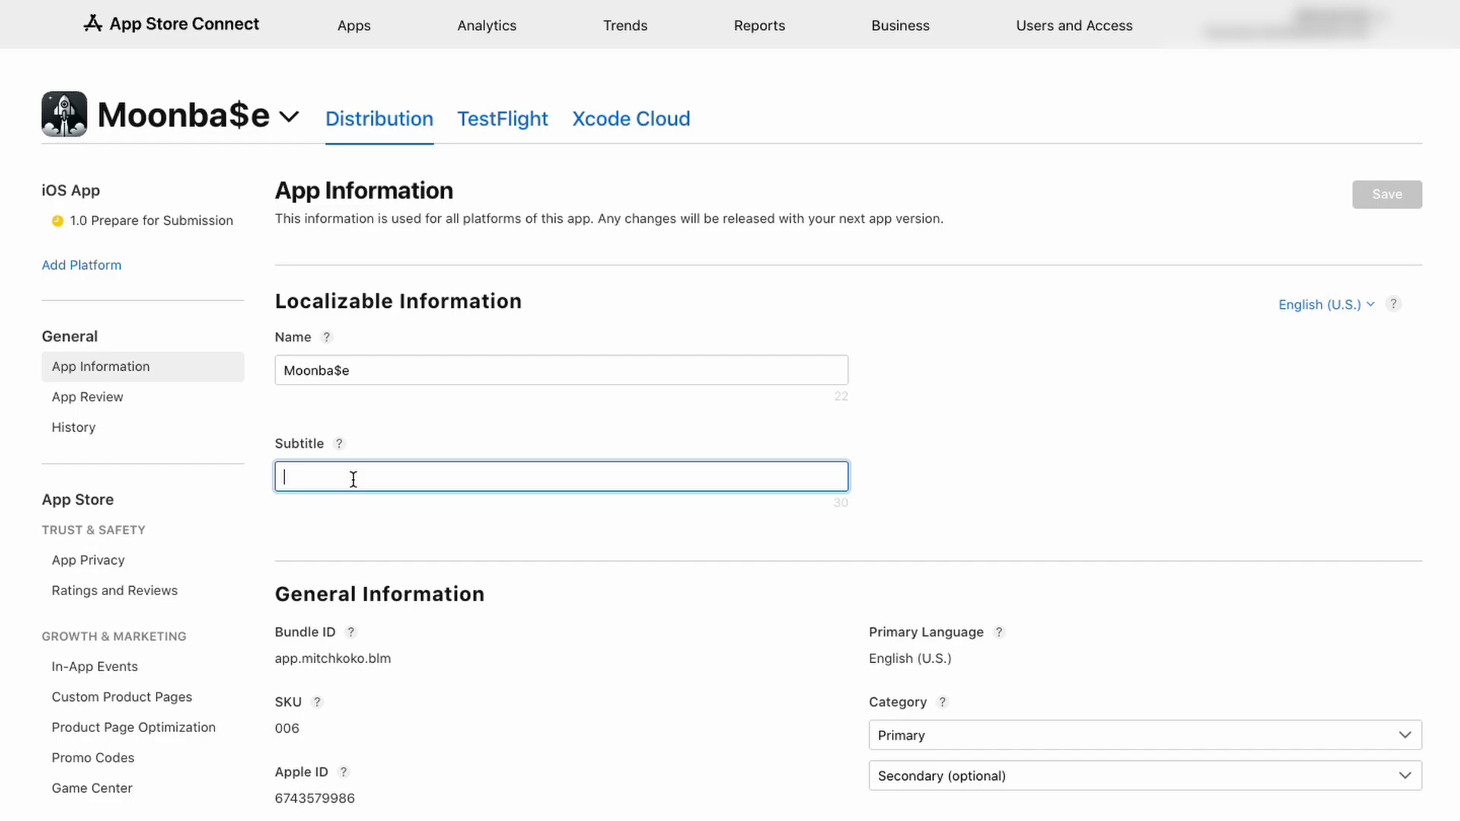
{"action": "type", "text": "Build, Launch & Monetize"}
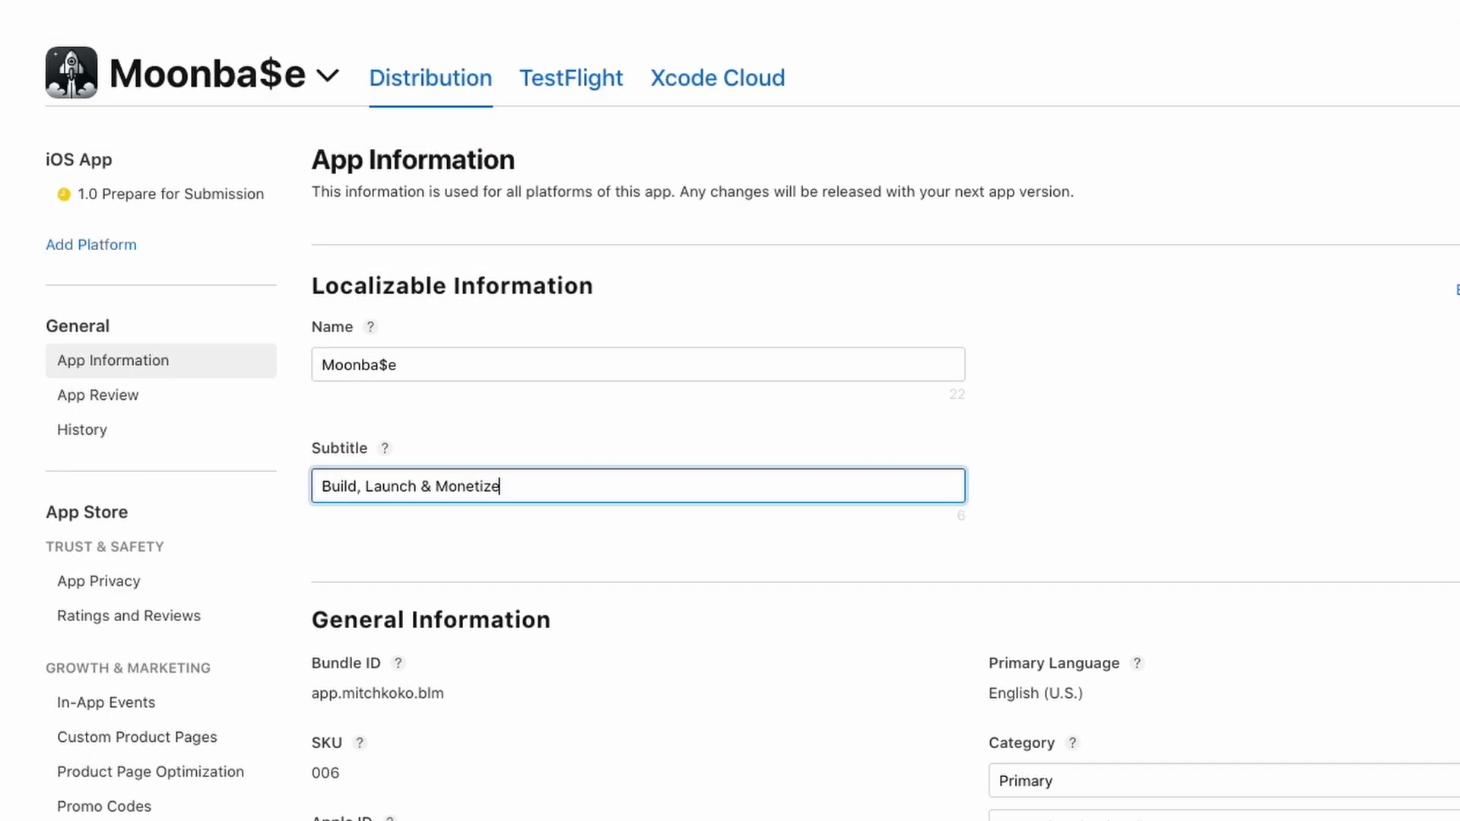
Choose Education as the primary category and bring up the content rights question
{"action": "left_click", "coordinate": [1063, 781]}
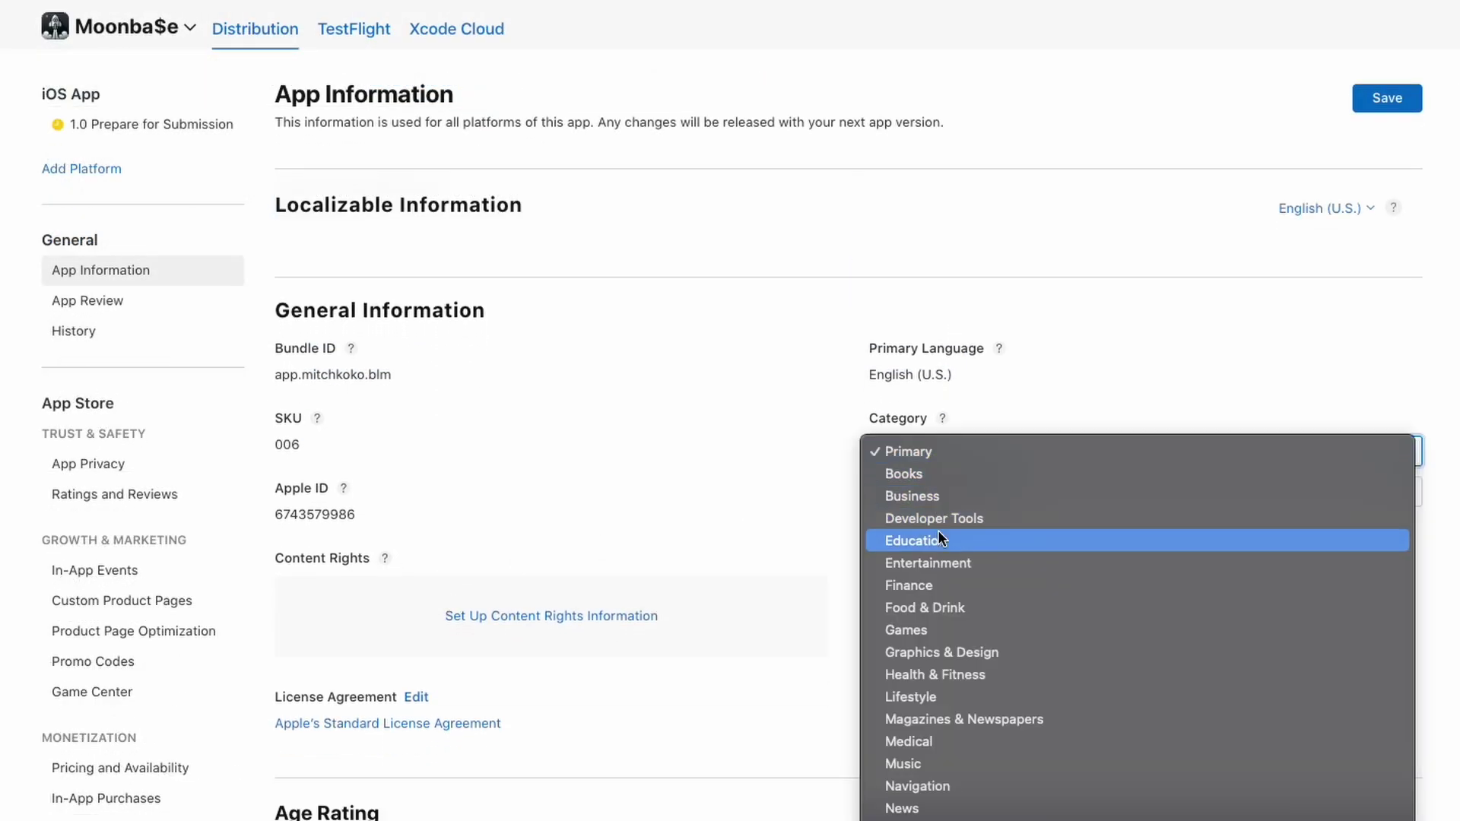
{"action": "left_click", "coordinate": [957, 541]}
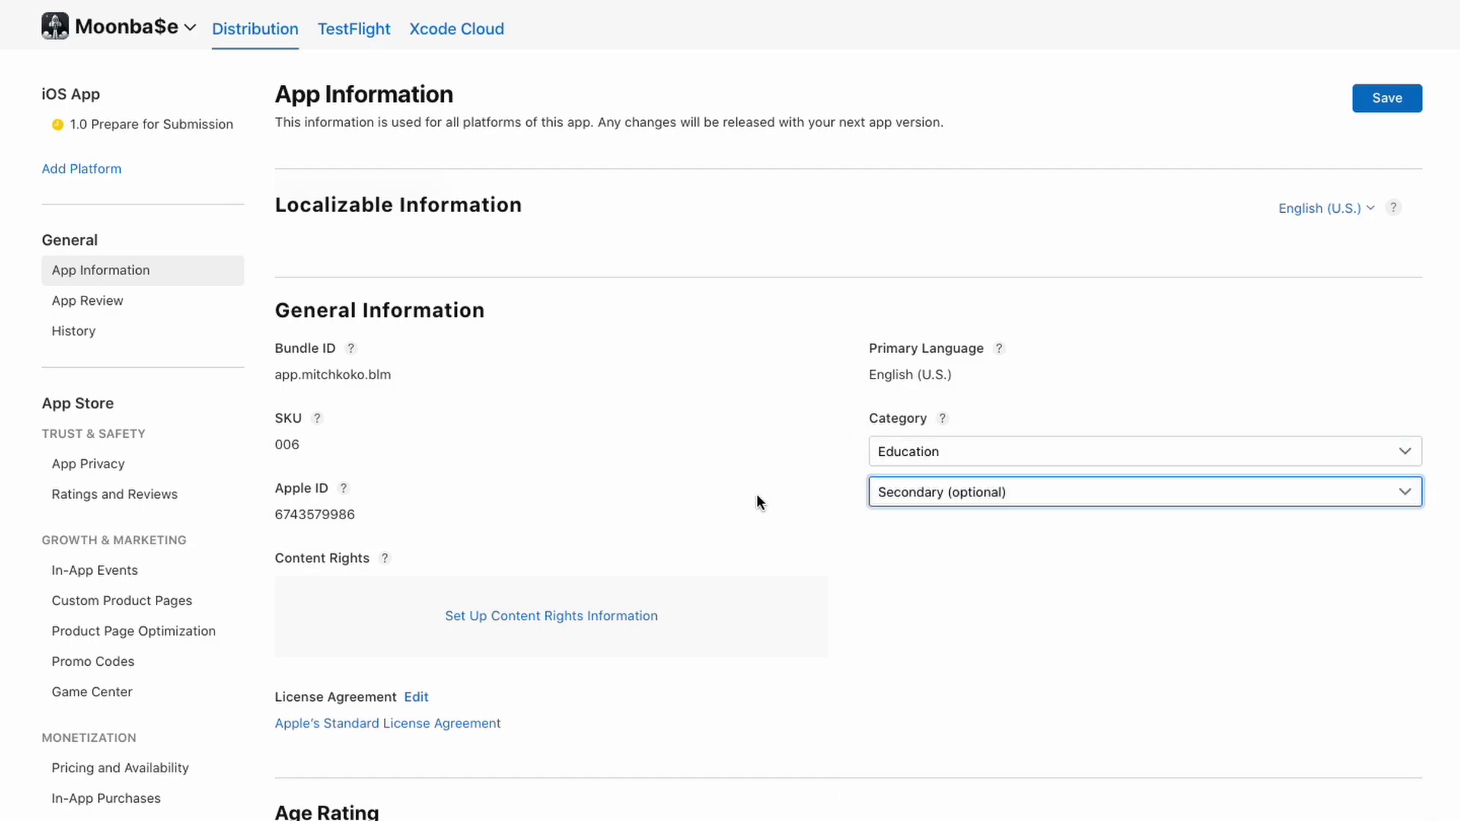
{"action": "scroll", "coordinate": [647, 468], "scroll_direction": "down", "scroll_amount": 2}
{"action": "left_click", "coordinate": [547, 457]}
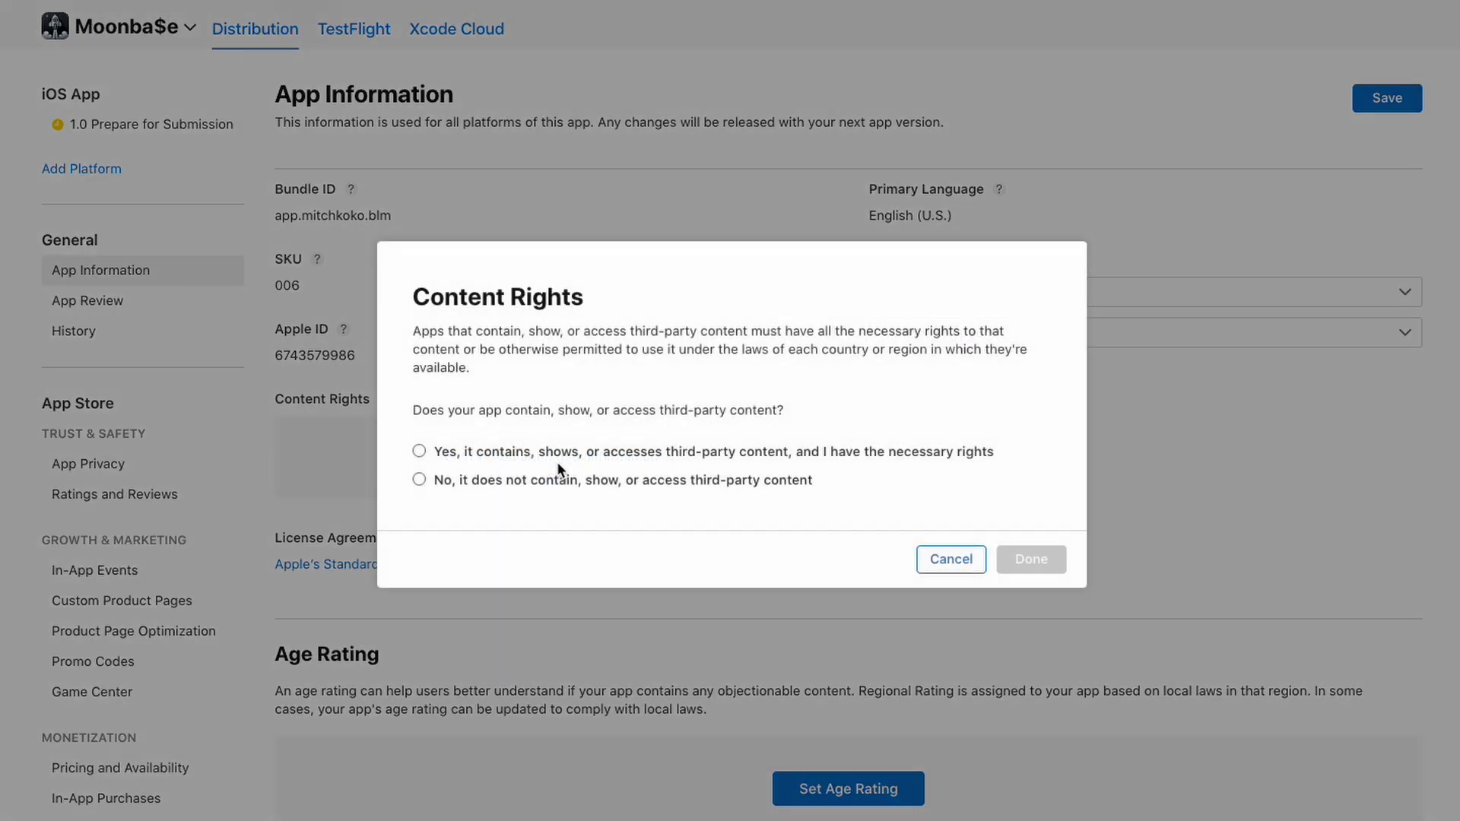
Declare that the app contains no third-party content
{"action": "left_click", "coordinate": [523, 479]}
{"action": "left_click", "coordinate": [1031, 559]}
{"action": "scroll", "coordinate": [751, 499], "scroll_direction": "down", "scroll_amount": 2}
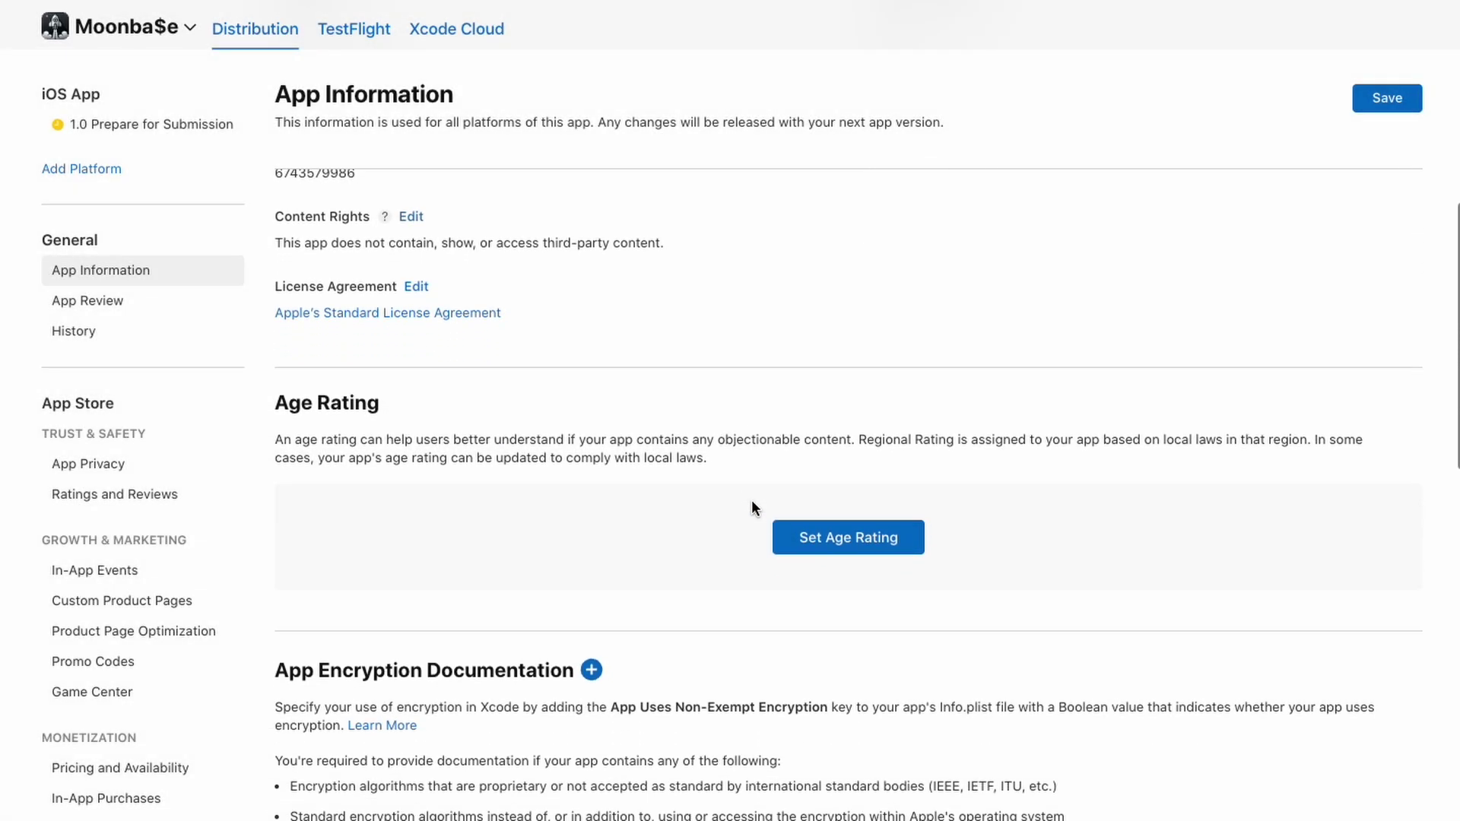
In the age rating questionnaire, set alcohol, sexual content, nudity and contests to None
{"action": "left_click", "coordinate": [837, 479]}
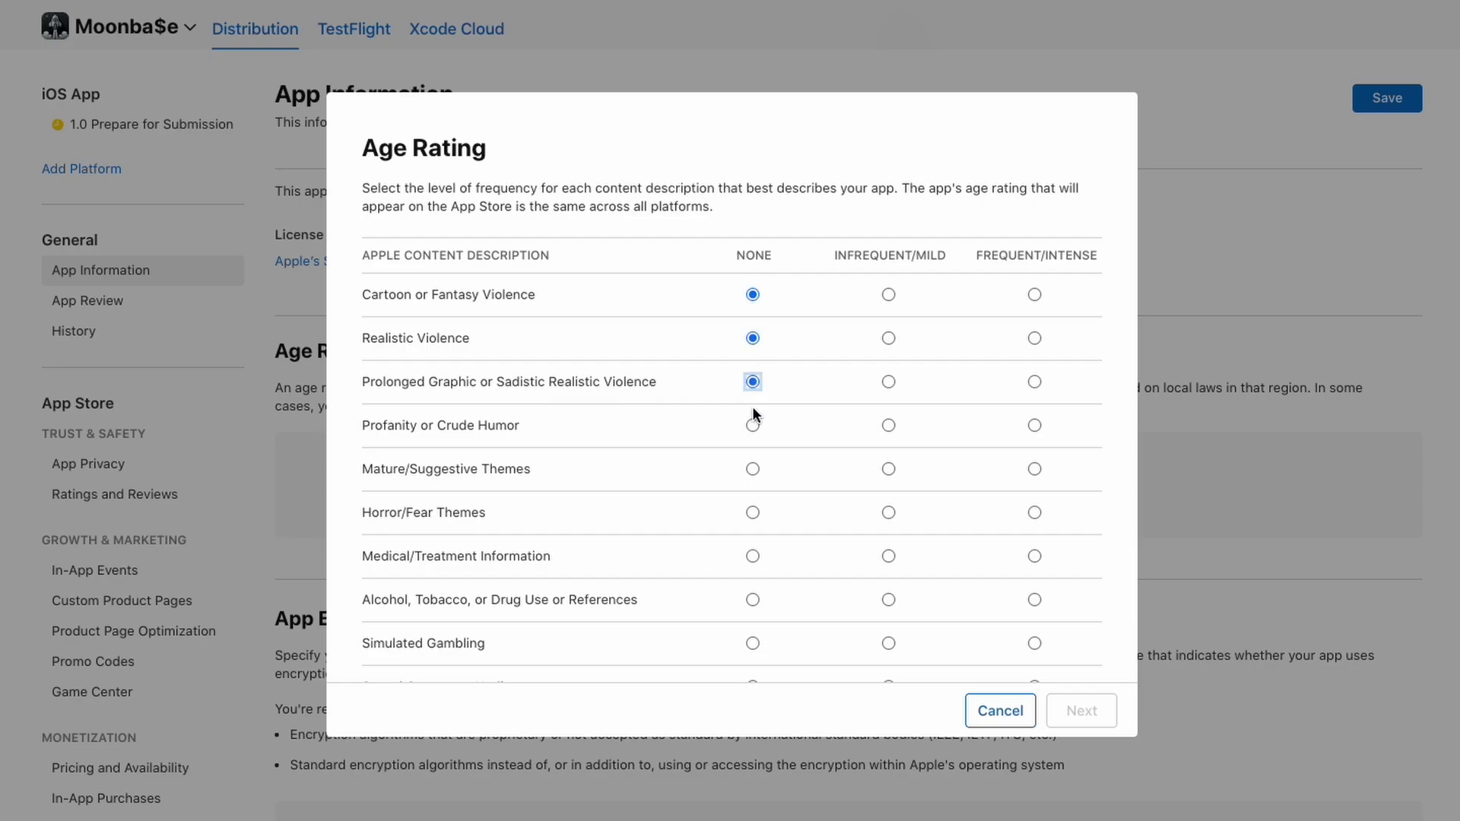
{"action": "left_click", "coordinate": [753, 600]}
{"action": "scroll", "coordinate": [755, 578], "scroll_direction": "down", "scroll_amount": 3}
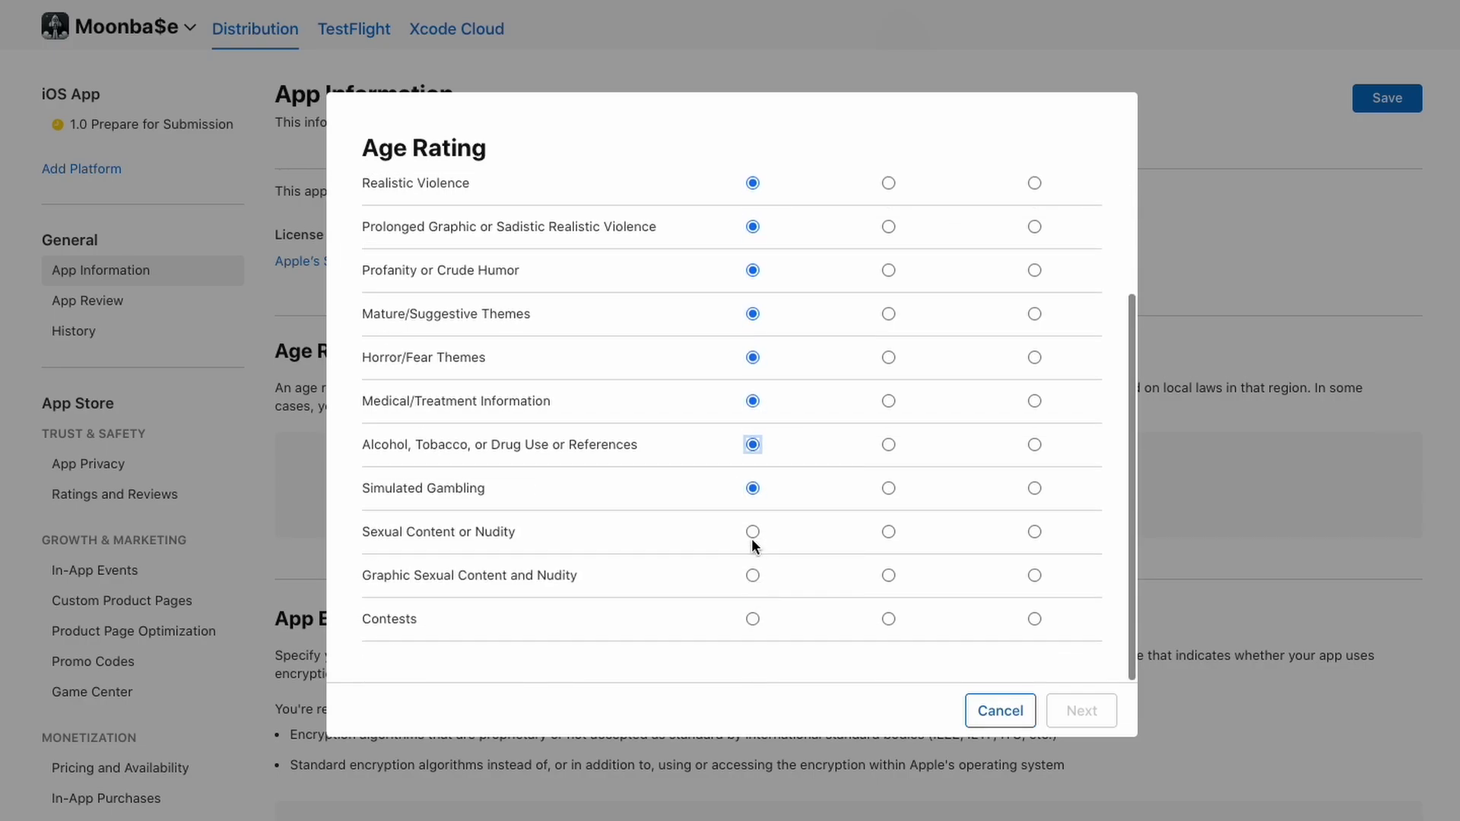
{"action": "left_click", "coordinate": [753, 532]}
{"action": "left_click", "coordinate": [753, 572]}
{"action": "left_click", "coordinate": [753, 618]}
{"action": "left_click", "coordinate": [1084, 713]}
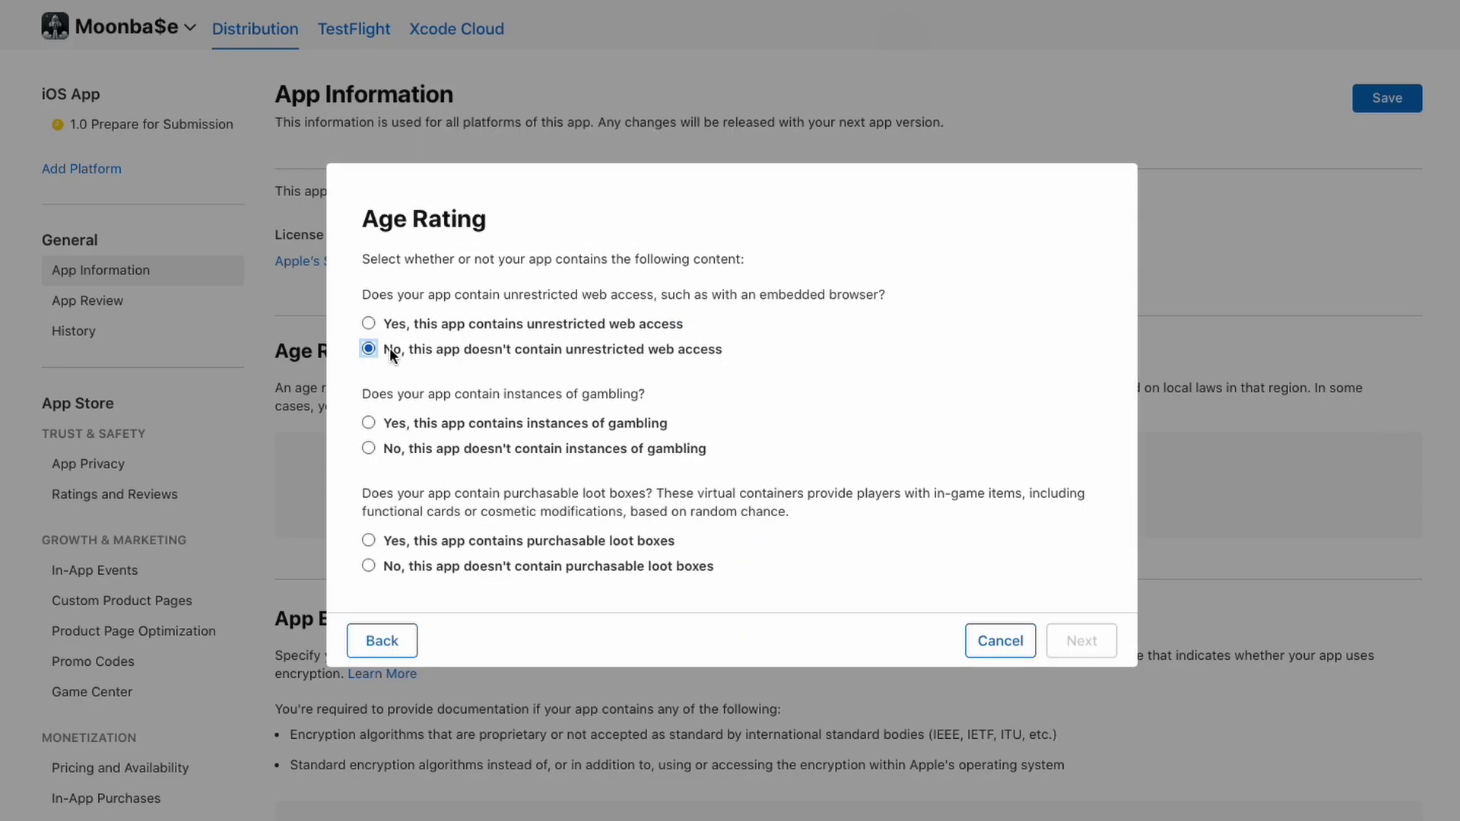
Answer No to gambling and loot boxes, leave age categories not applicable, and accept 4+
{"action": "left_click", "coordinate": [403, 448]}
{"action": "left_click", "coordinate": [395, 566]}
{"action": "left_click", "coordinate": [1099, 640]}
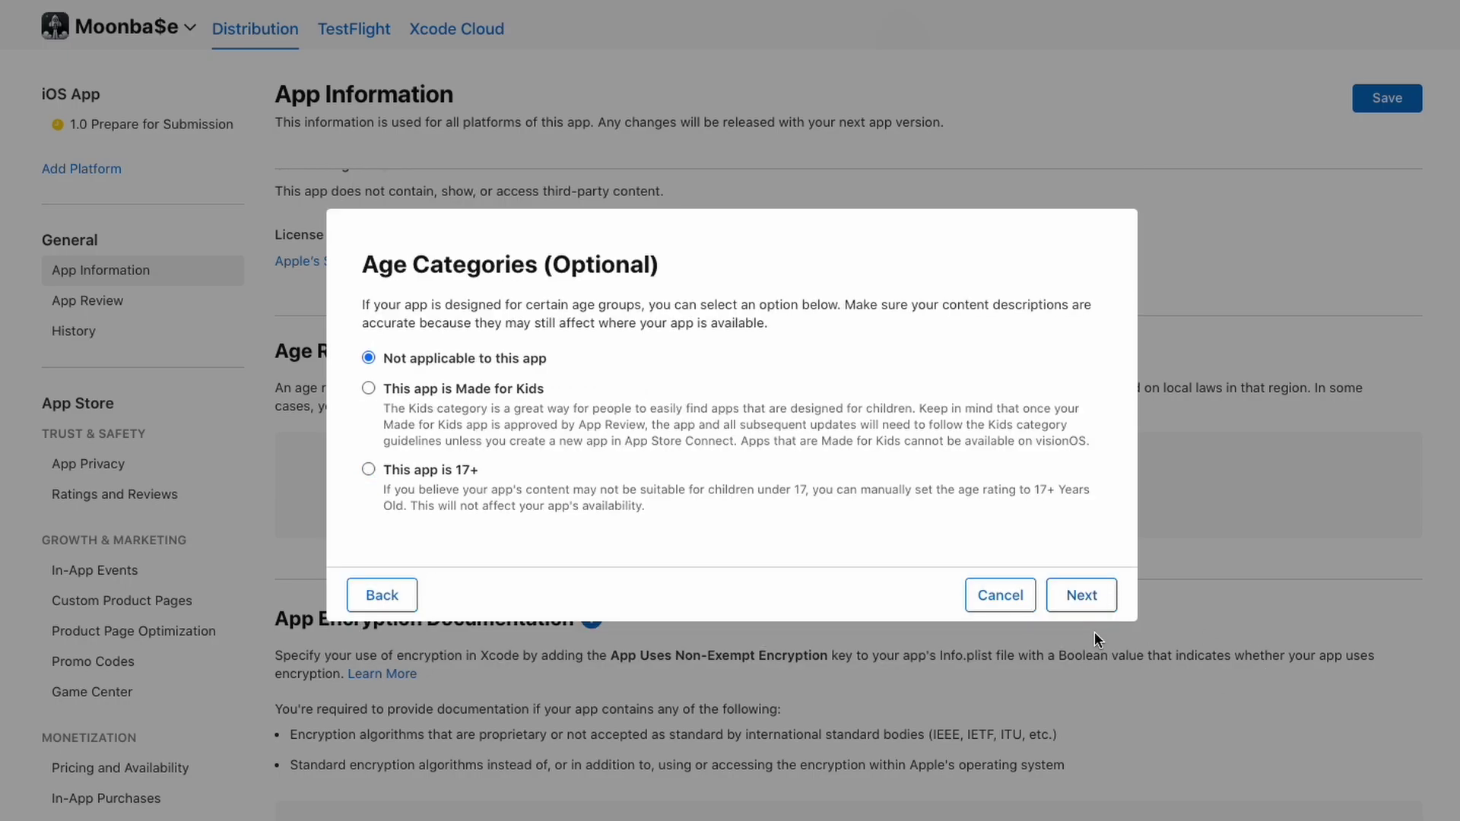
{"action": "left_click", "coordinate": [1076, 595]}
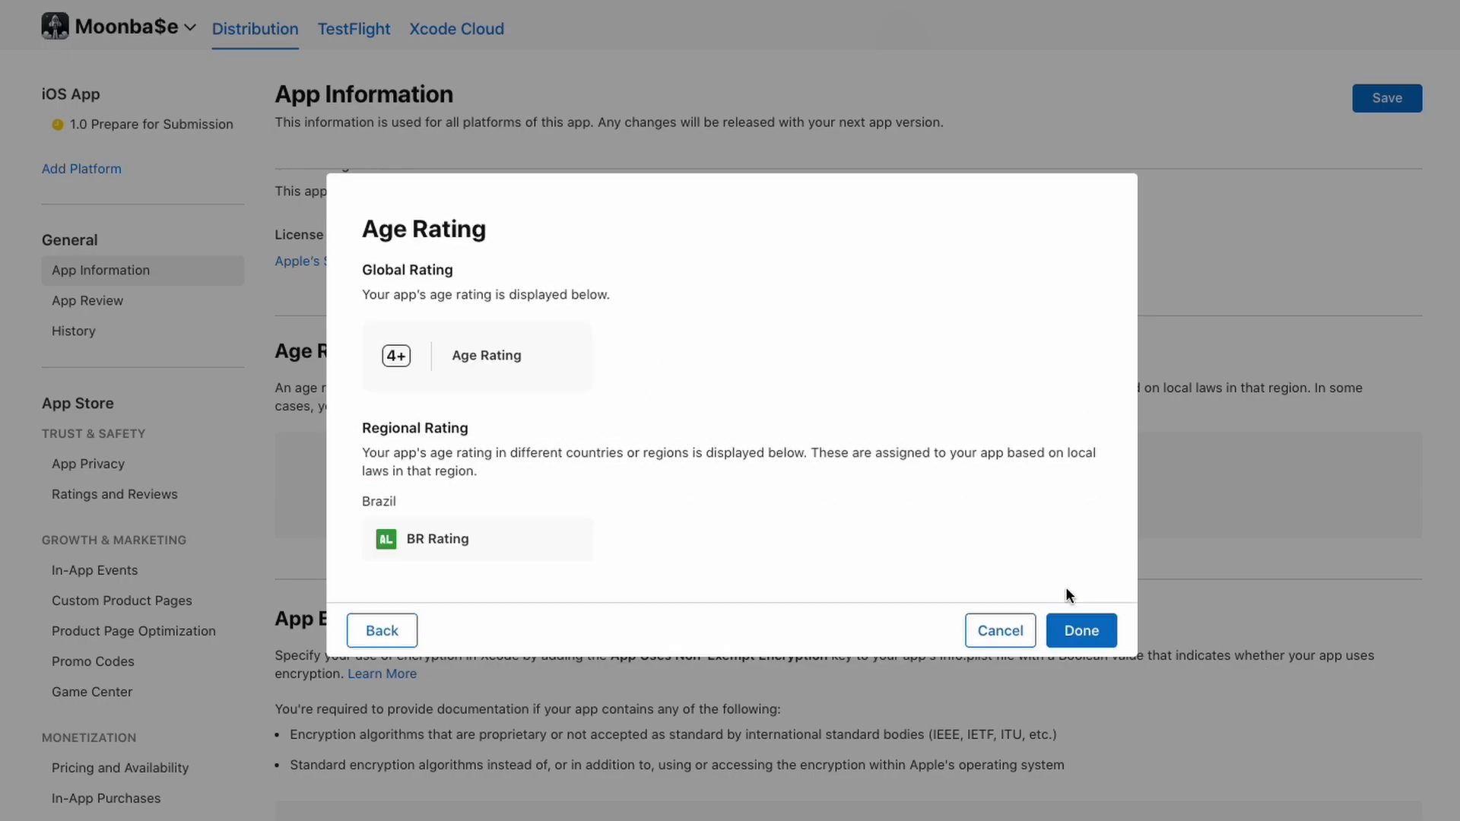
{"action": "left_click", "coordinate": [1089, 622]}
{"action": "scroll", "coordinate": [1088, 622], "scroll_direction": "down", "scroll_amount": 10}
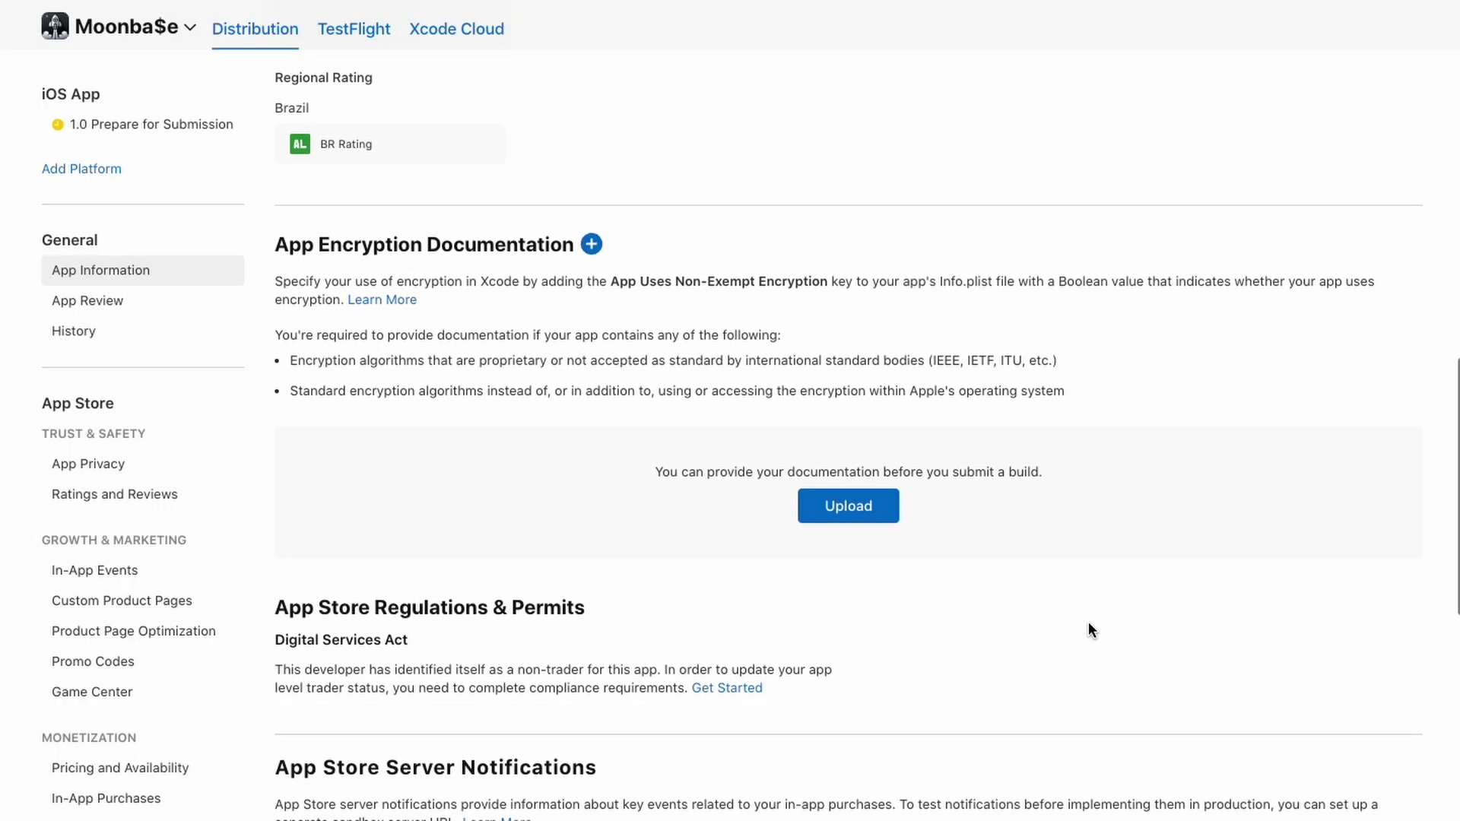
{"action": "scroll", "coordinate": [1089, 630], "scroll_direction": "down", "scroll_amount": 3}
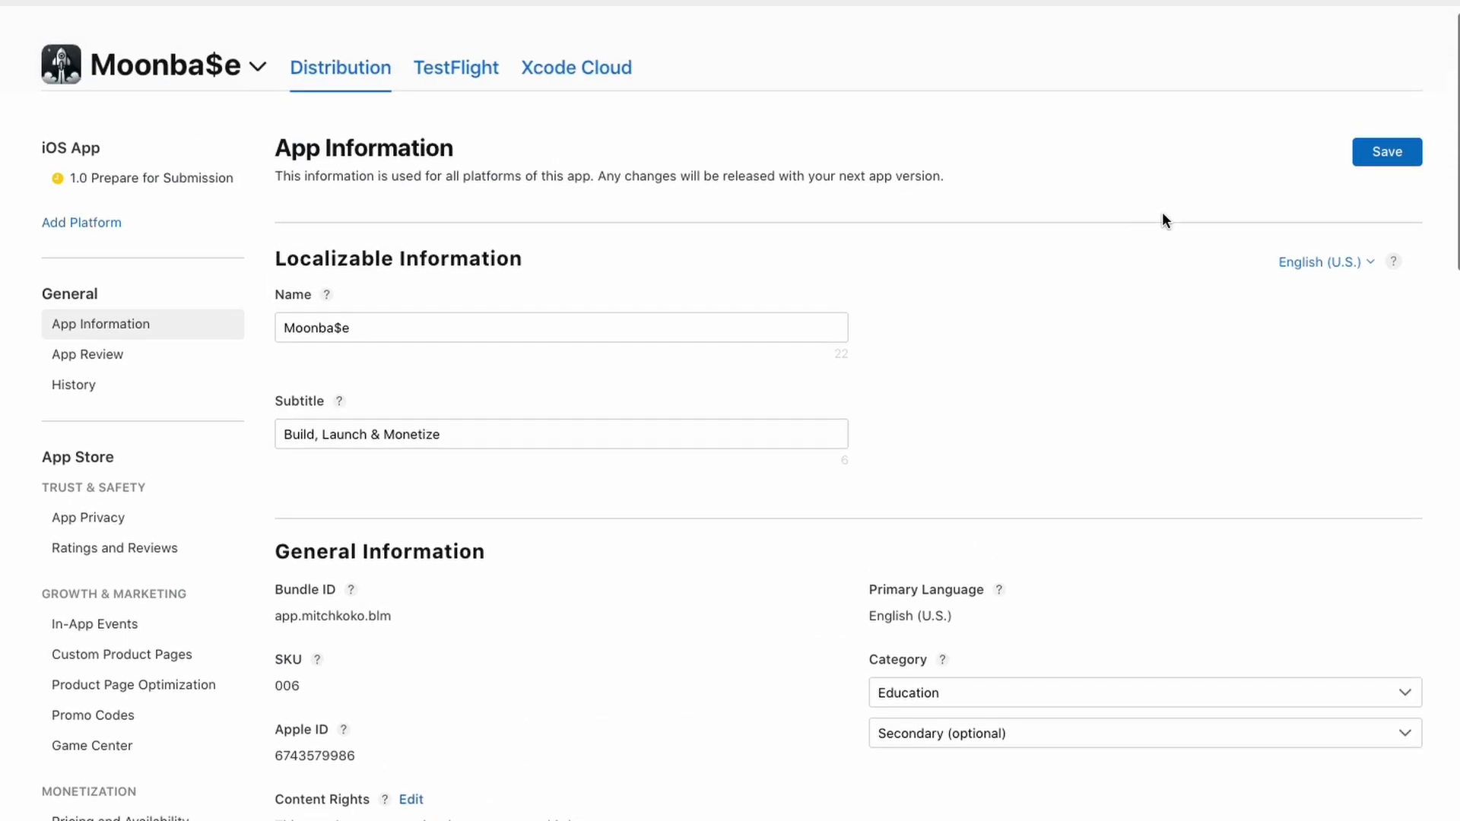
Save App Information and view the App Privacy page's empty Privacy Policy URL section
{"action": "left_click", "coordinate": [1385, 152]}
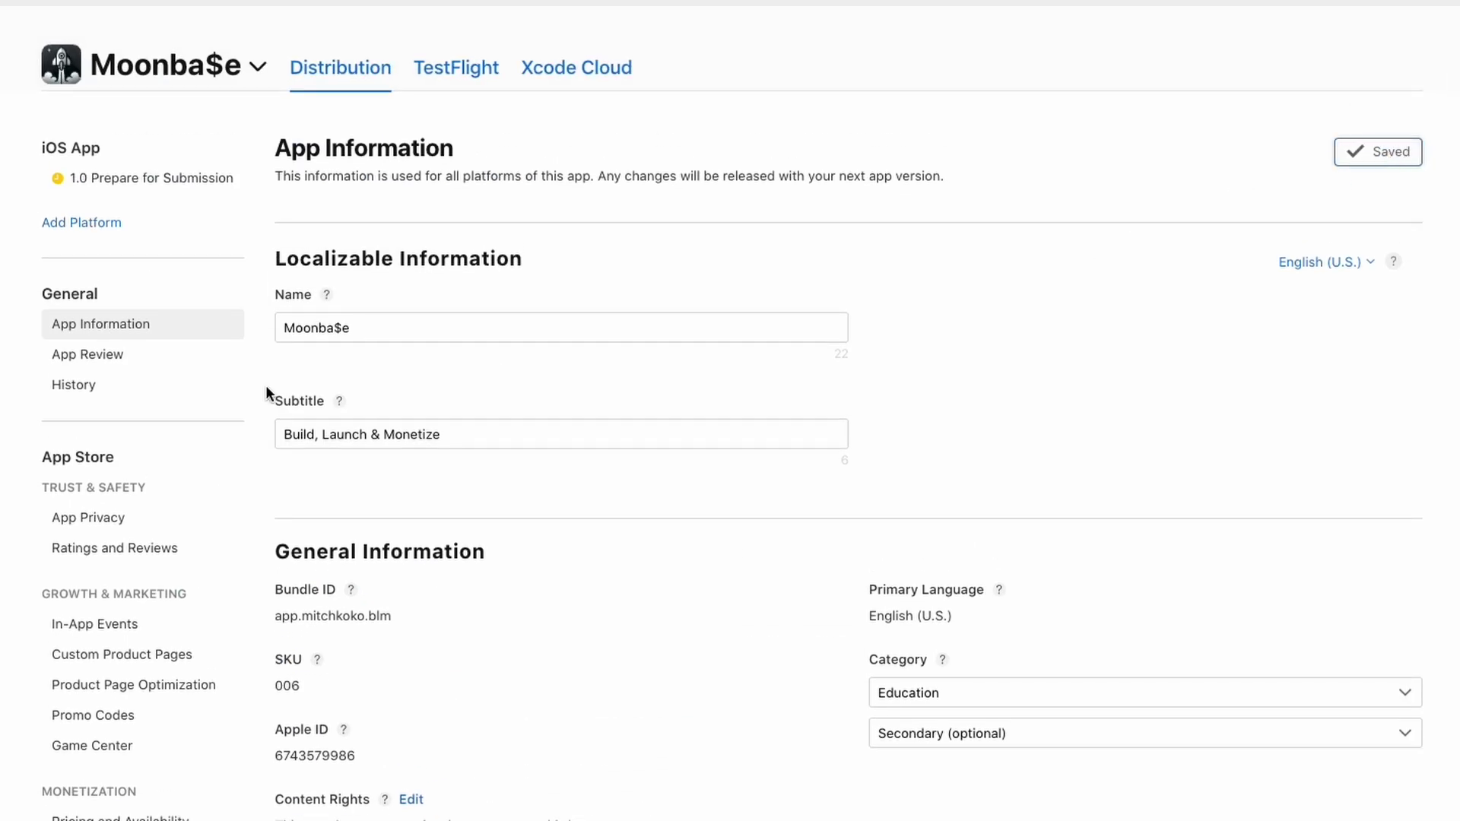
{"action": "left_click", "coordinate": [87, 355]}
{"action": "scroll", "coordinate": [119, 474], "scroll_direction": "down", "scroll_amount": 1}
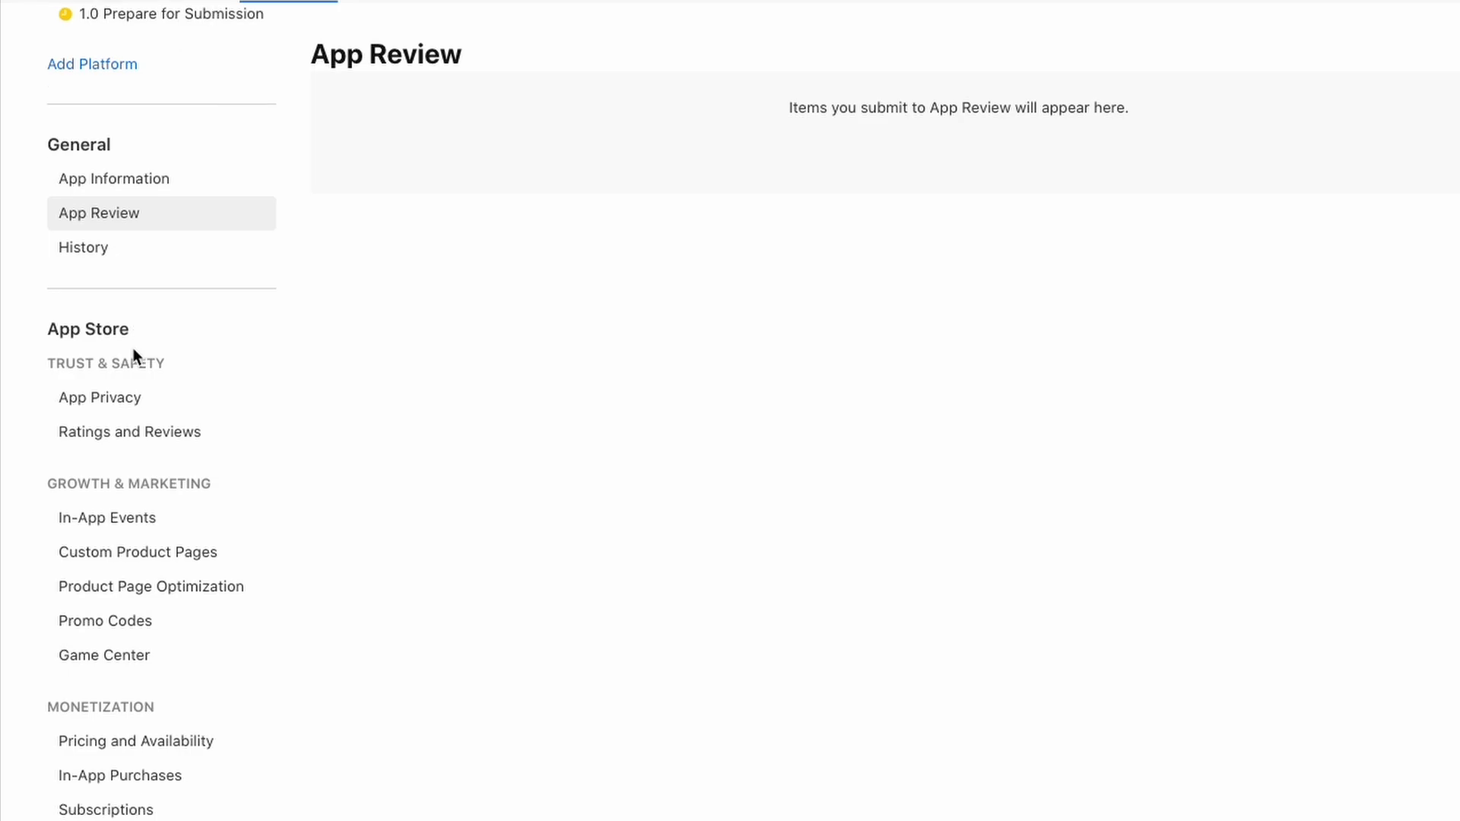
{"action": "left_click", "coordinate": [116, 401]}
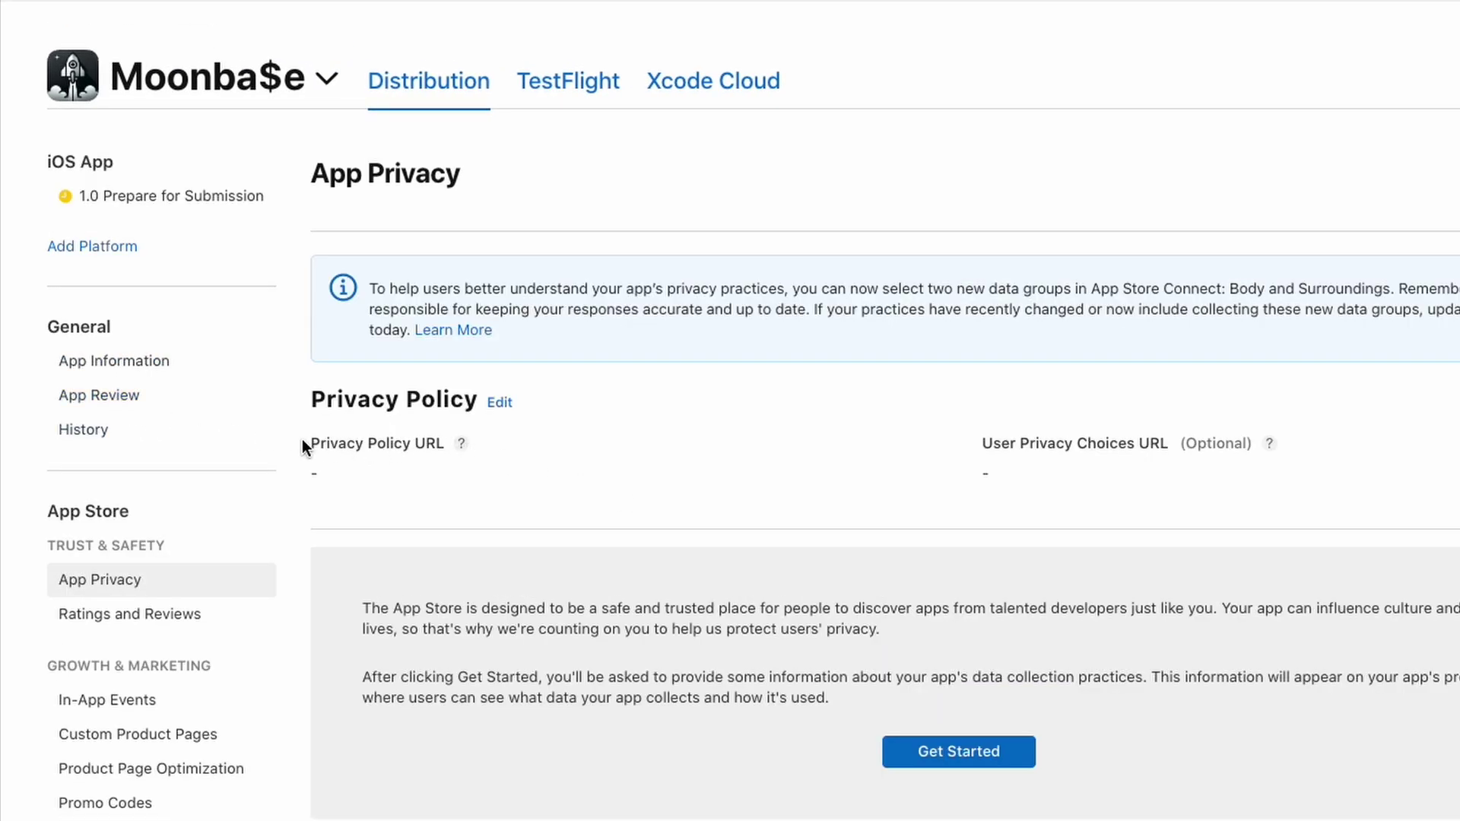
{"action": "left_click_drag", "start_coordinate": [302, 443], "coordinate": [447, 445]}
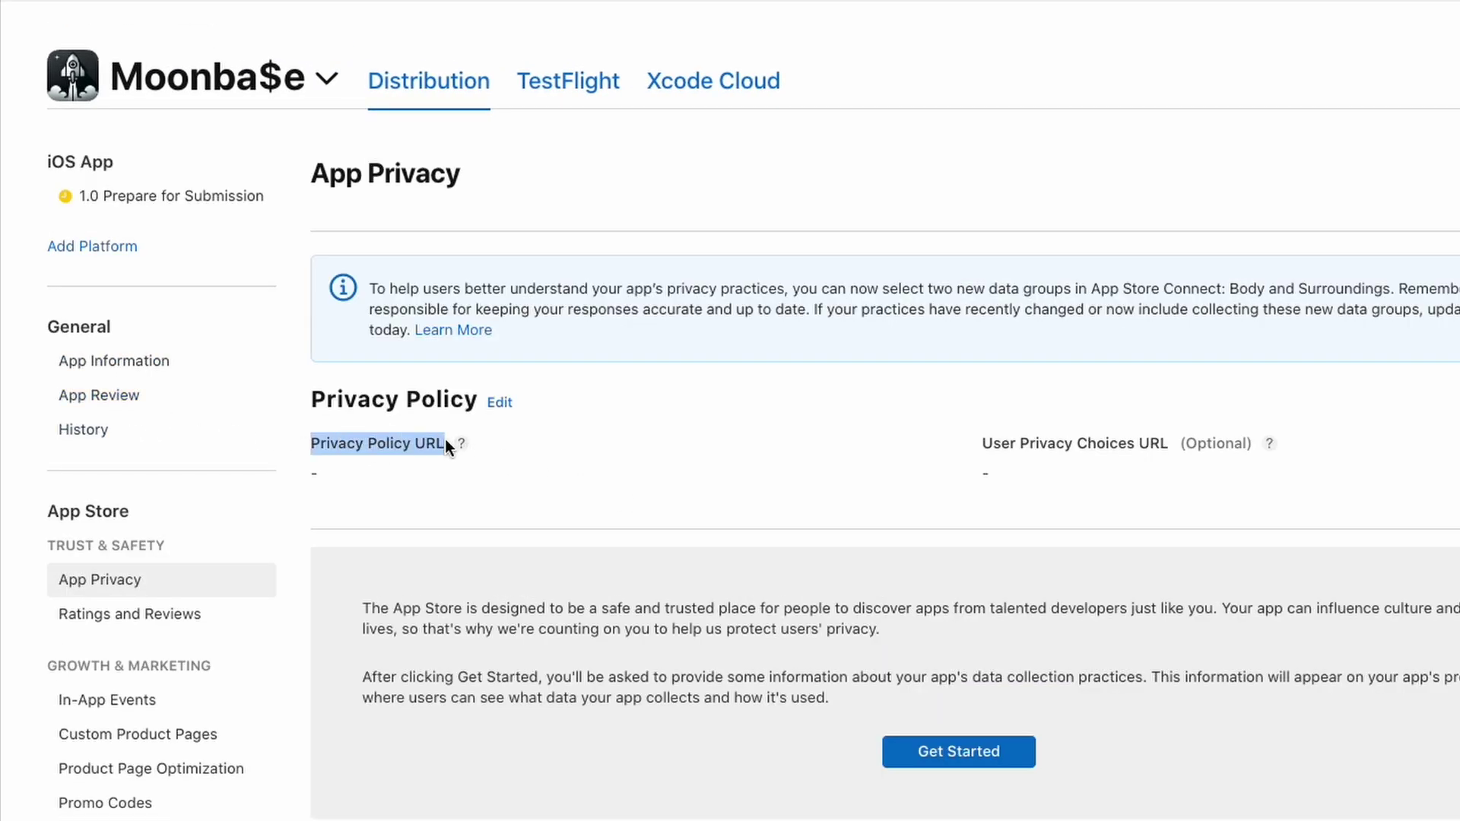
{"action": "left_click", "coordinate": [443, 438]}
{"action": "scroll", "coordinate": [544, 448], "scroll_direction": "down", "scroll_amount": 5}
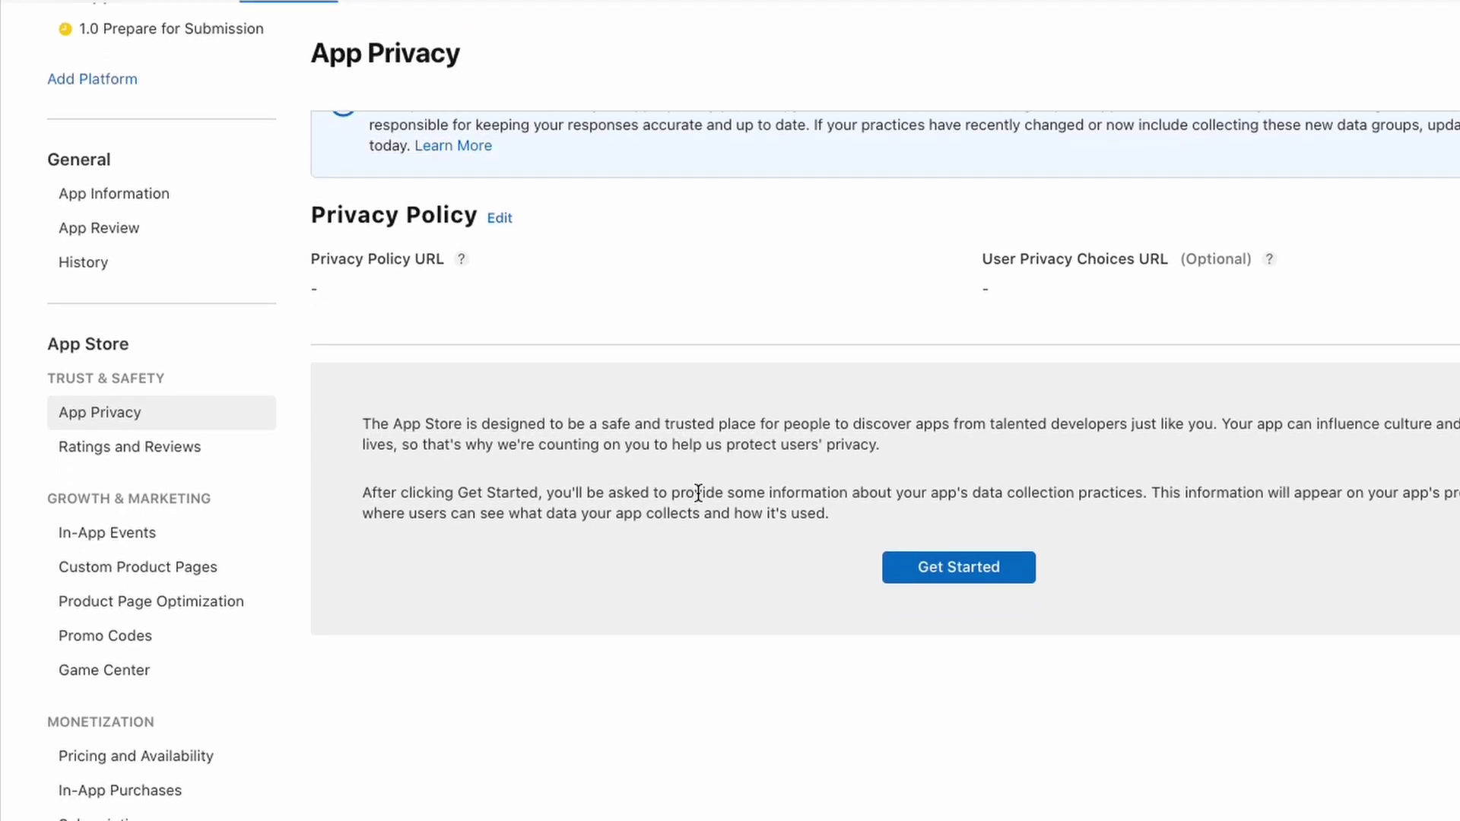
Answer 'No, we do not collect data from this app' and save, then view Ratings and Reviews
{"action": "left_click", "coordinate": [921, 571]}
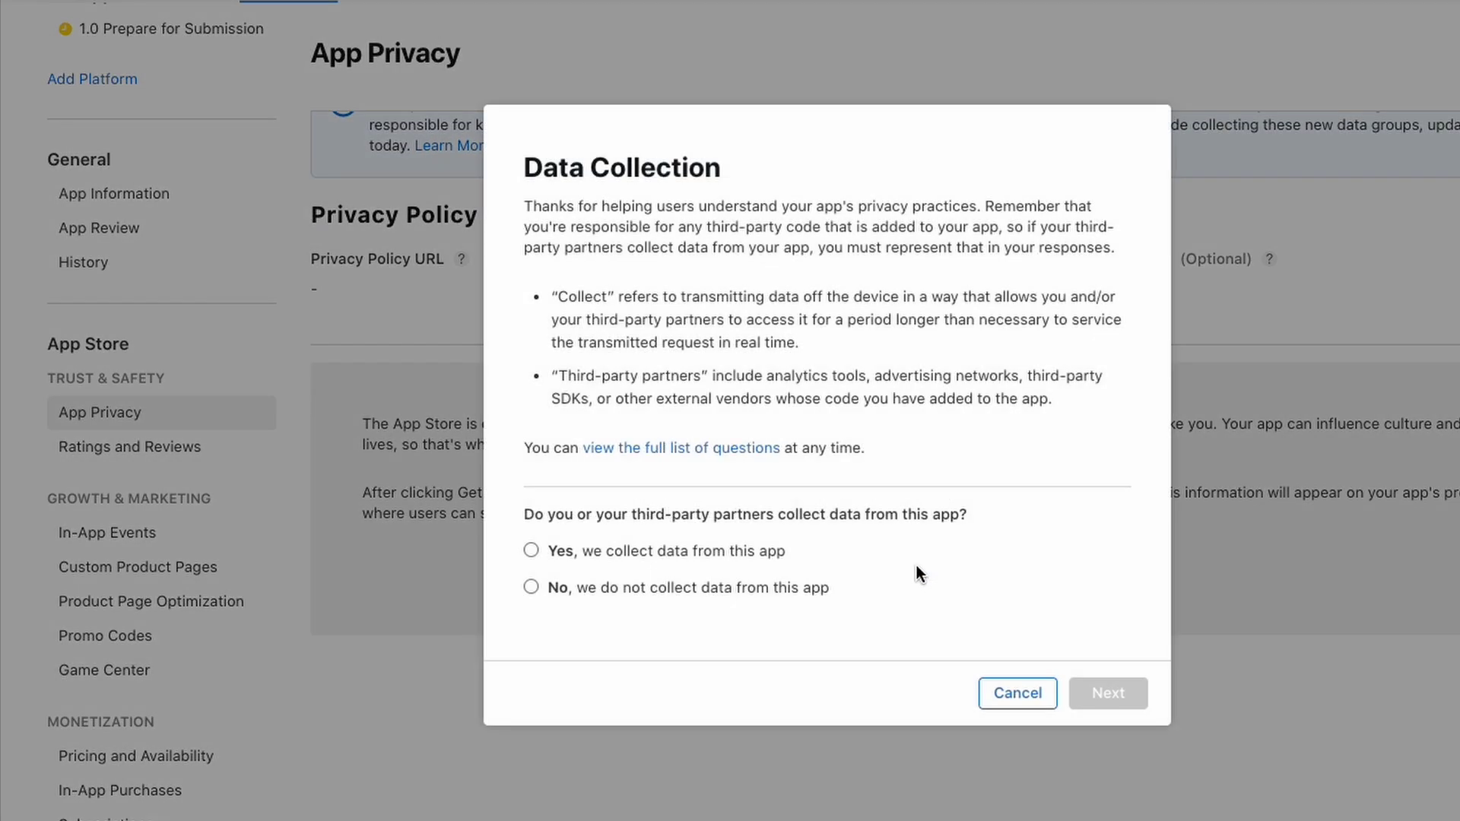
{"action": "left_click", "coordinate": [810, 590]}
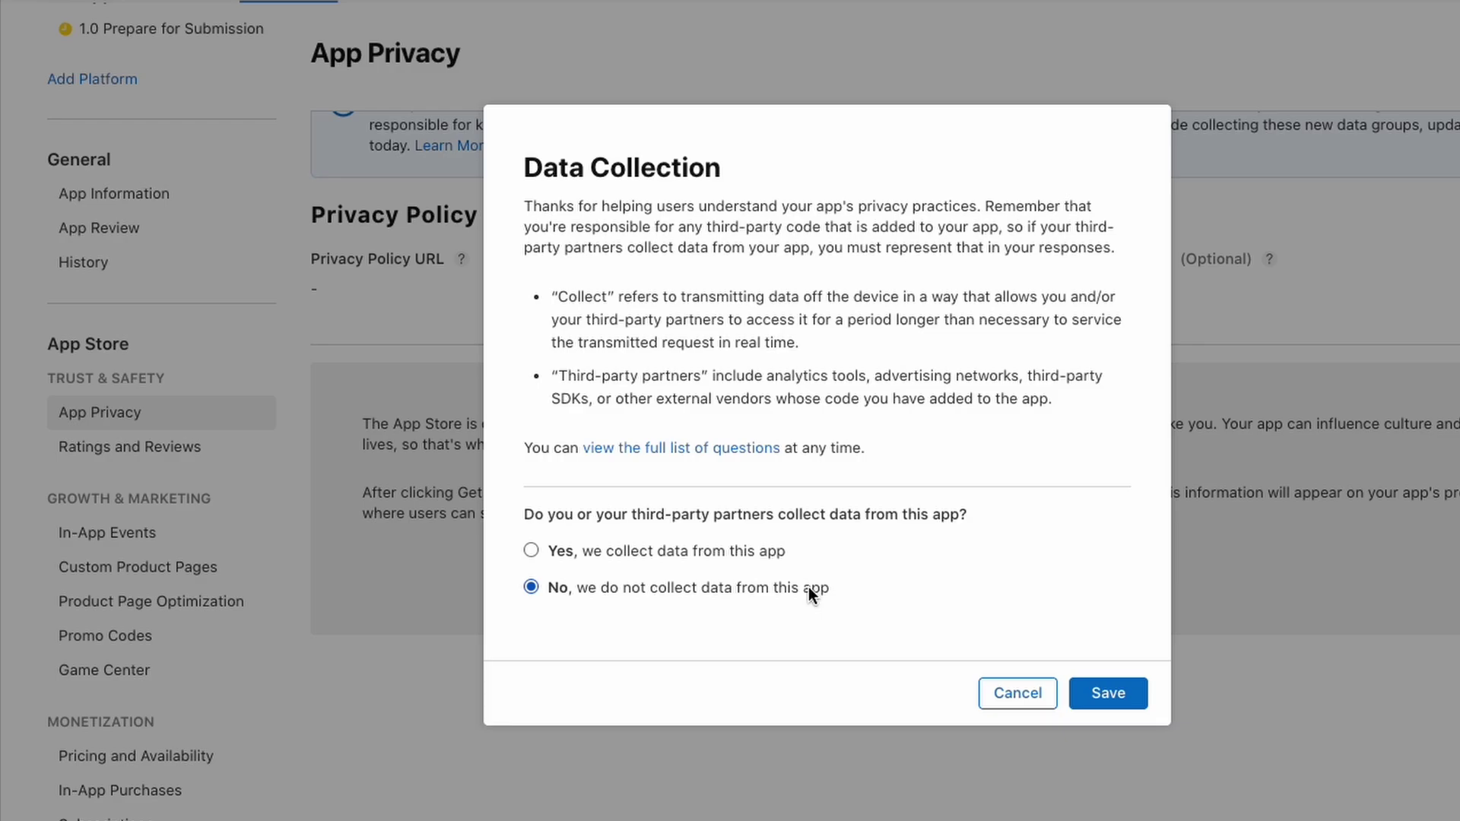
{"action": "left_click", "coordinate": [1111, 693]}
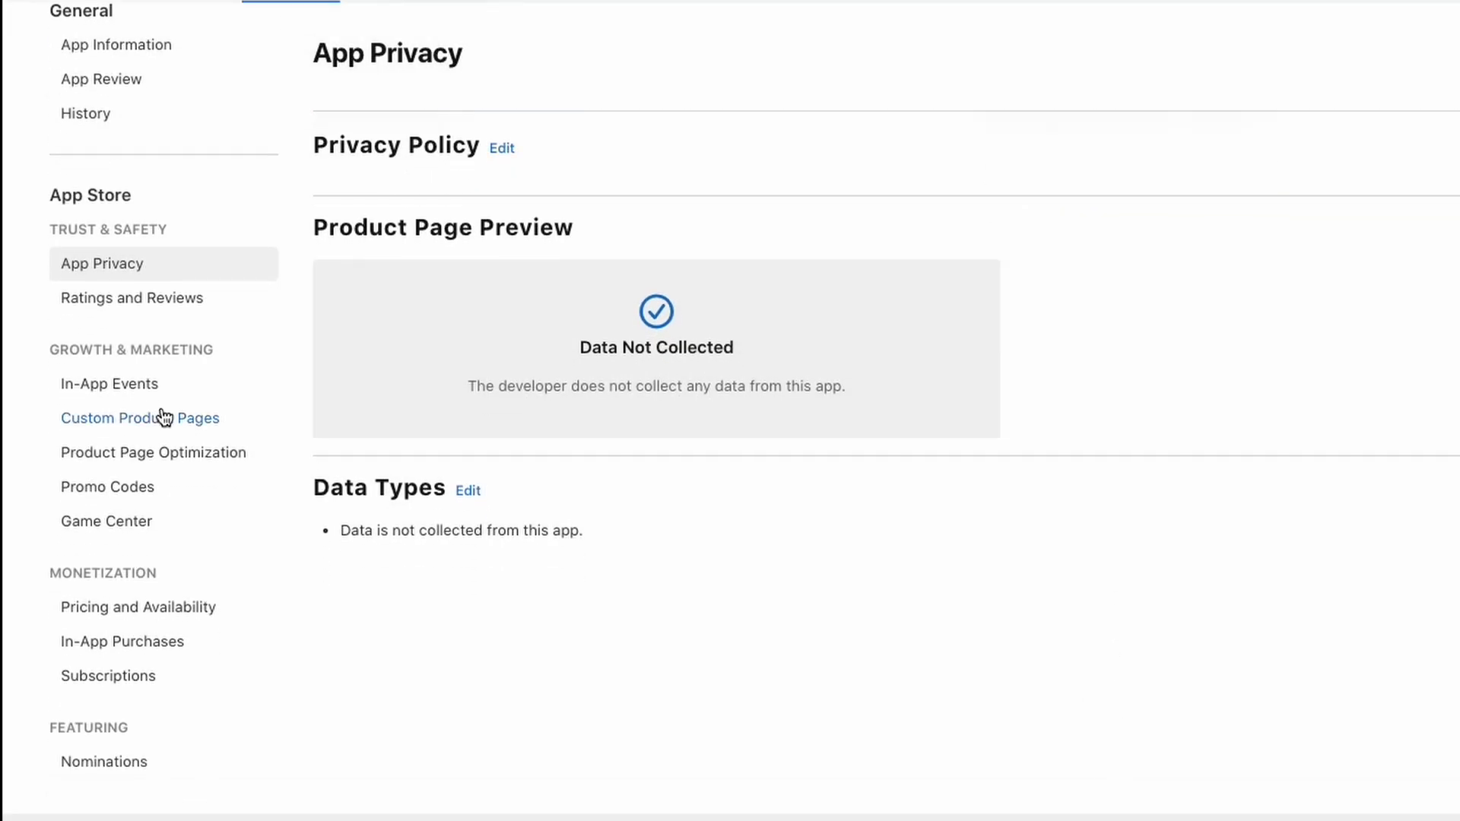
{"action": "left_click", "coordinate": [152, 300]}
{"action": "scroll", "coordinate": [124, 692], "scroll_direction": "down", "scroll_amount": 5}
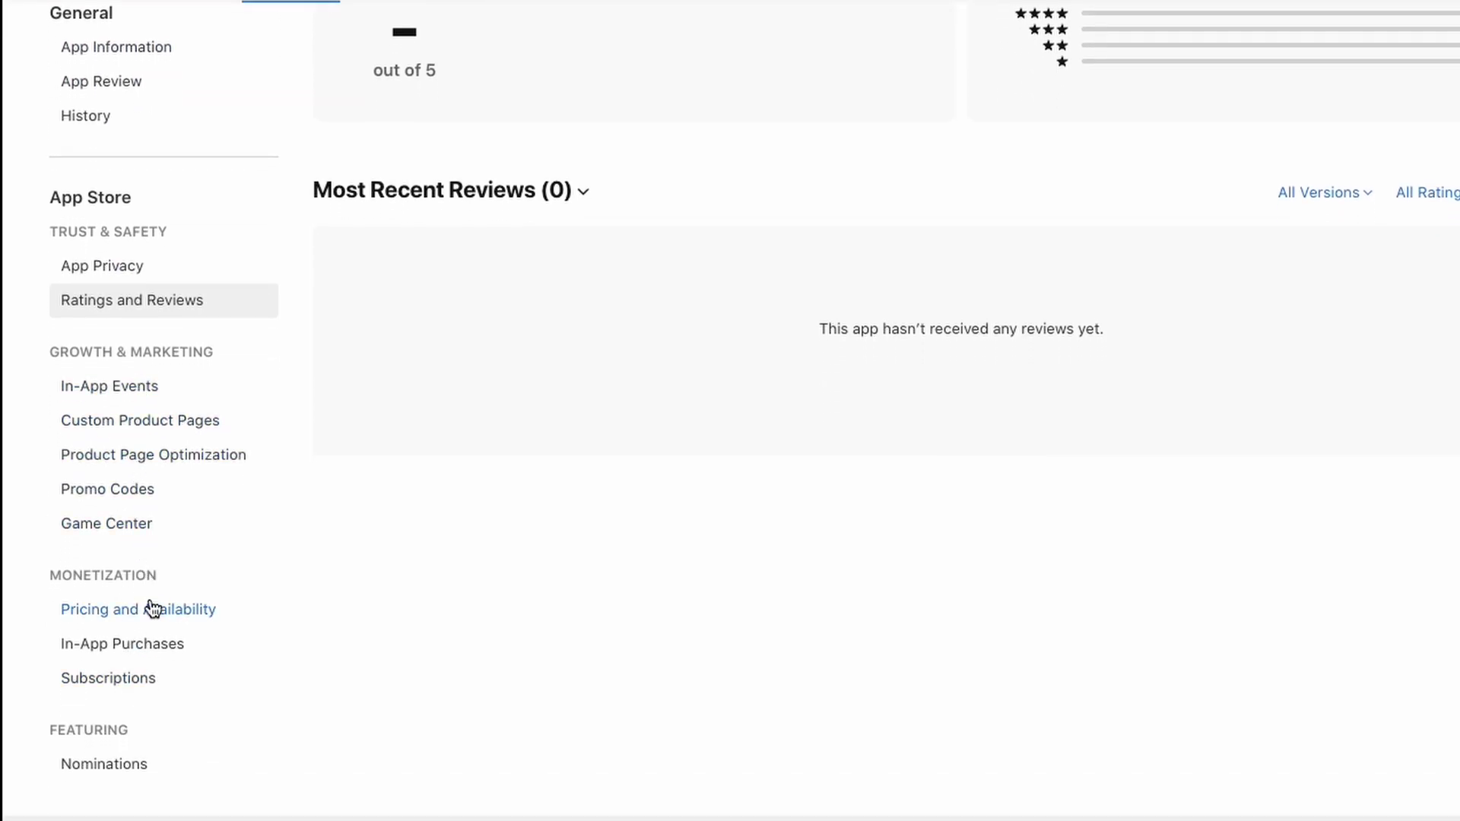
Set the app's price to $0.00 with comparable free prices in every country
{"action": "left_click", "coordinate": [154, 609]}
{"action": "left_click", "coordinate": [867, 439]}
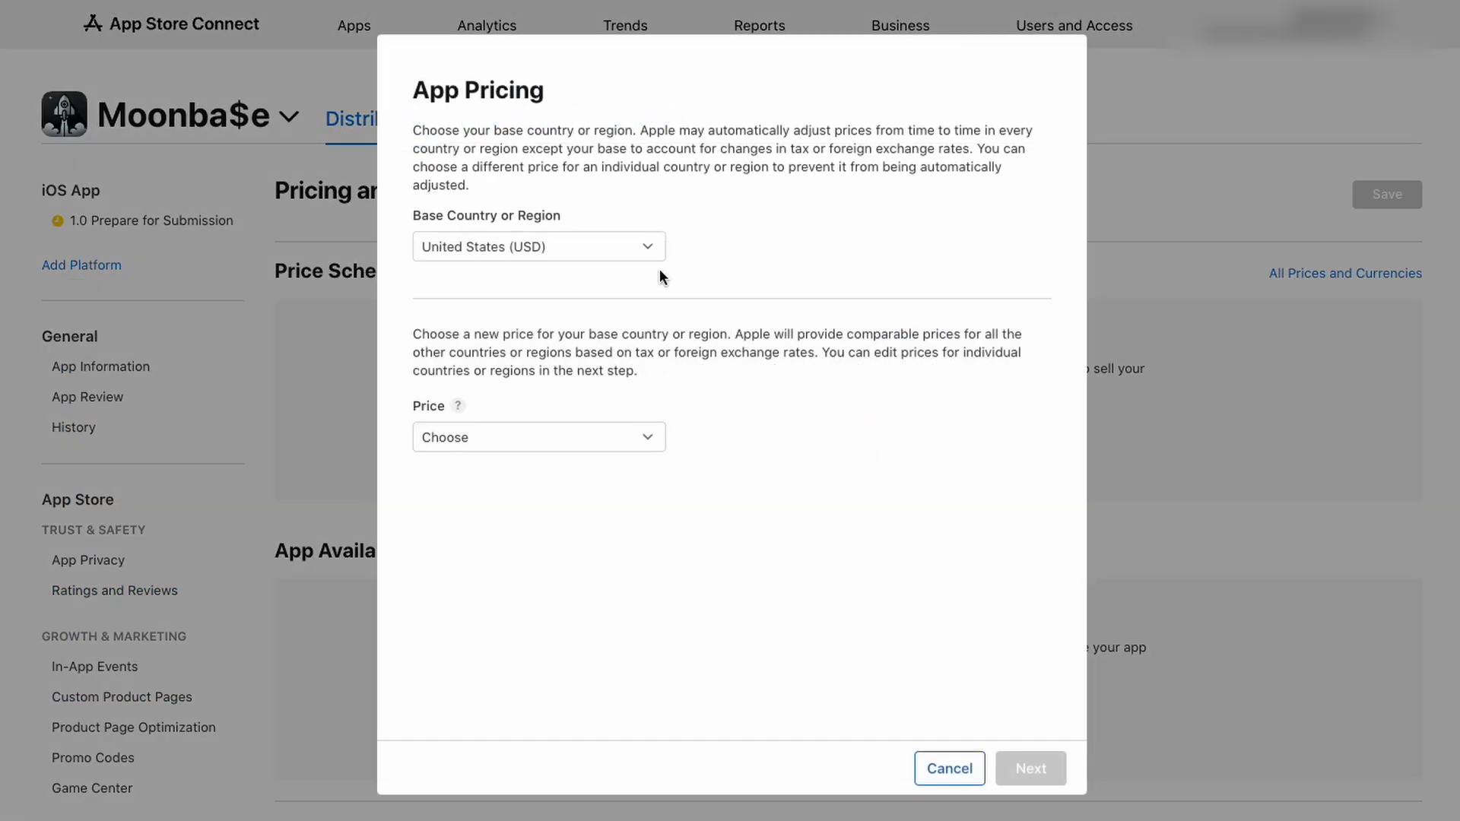
{"action": "left_click", "coordinate": [639, 436]}
{"action": "left_click", "coordinate": [518, 563]}
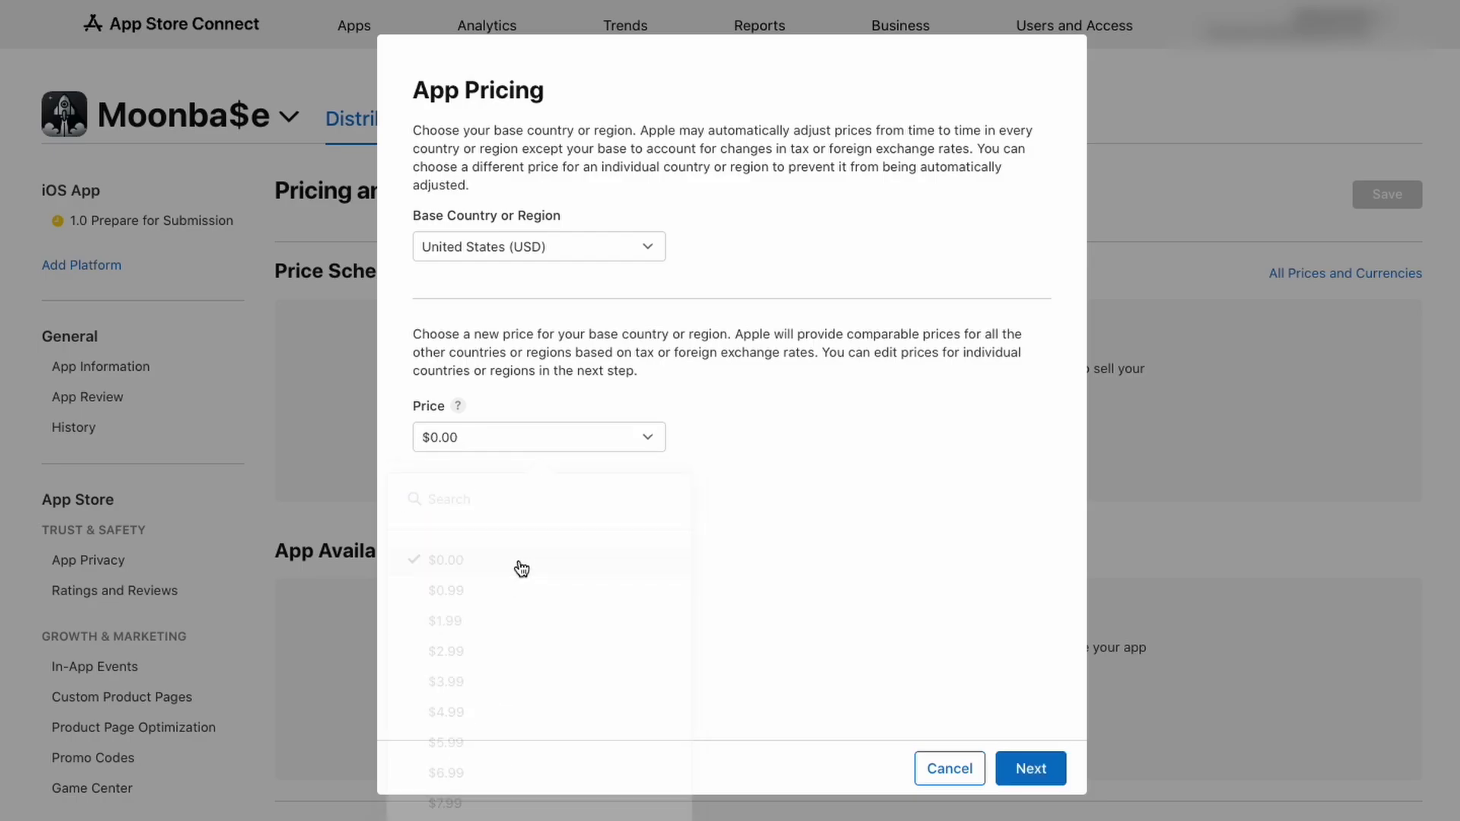
{"action": "left_click", "coordinate": [1030, 776]}
{"action": "left_click", "coordinate": [1044, 767]}
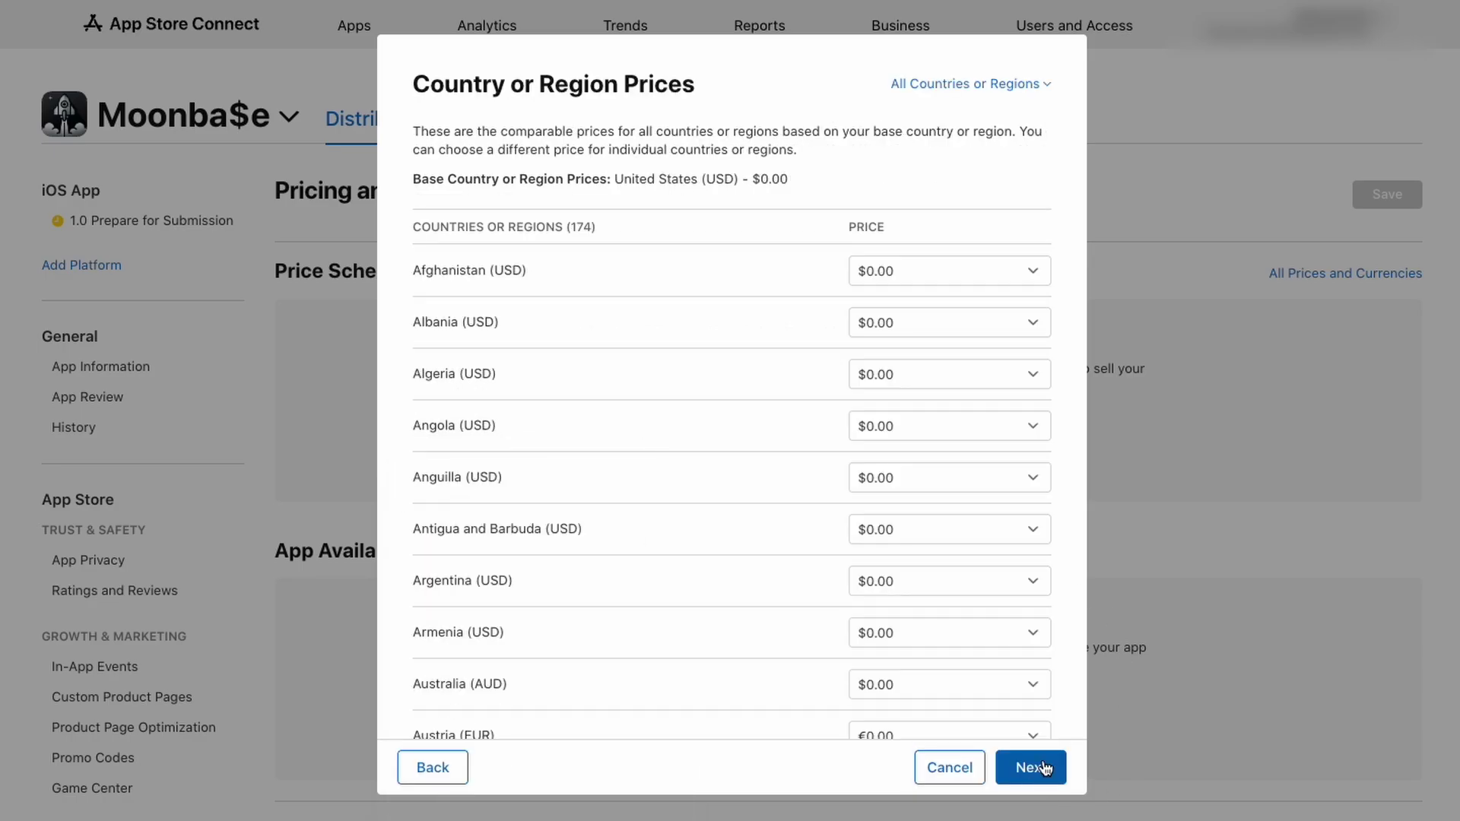
{"action": "left_click", "coordinate": [1043, 761]}
{"action": "scroll", "coordinate": [1043, 759], "scroll_direction": "down", "scroll_amount": 4}
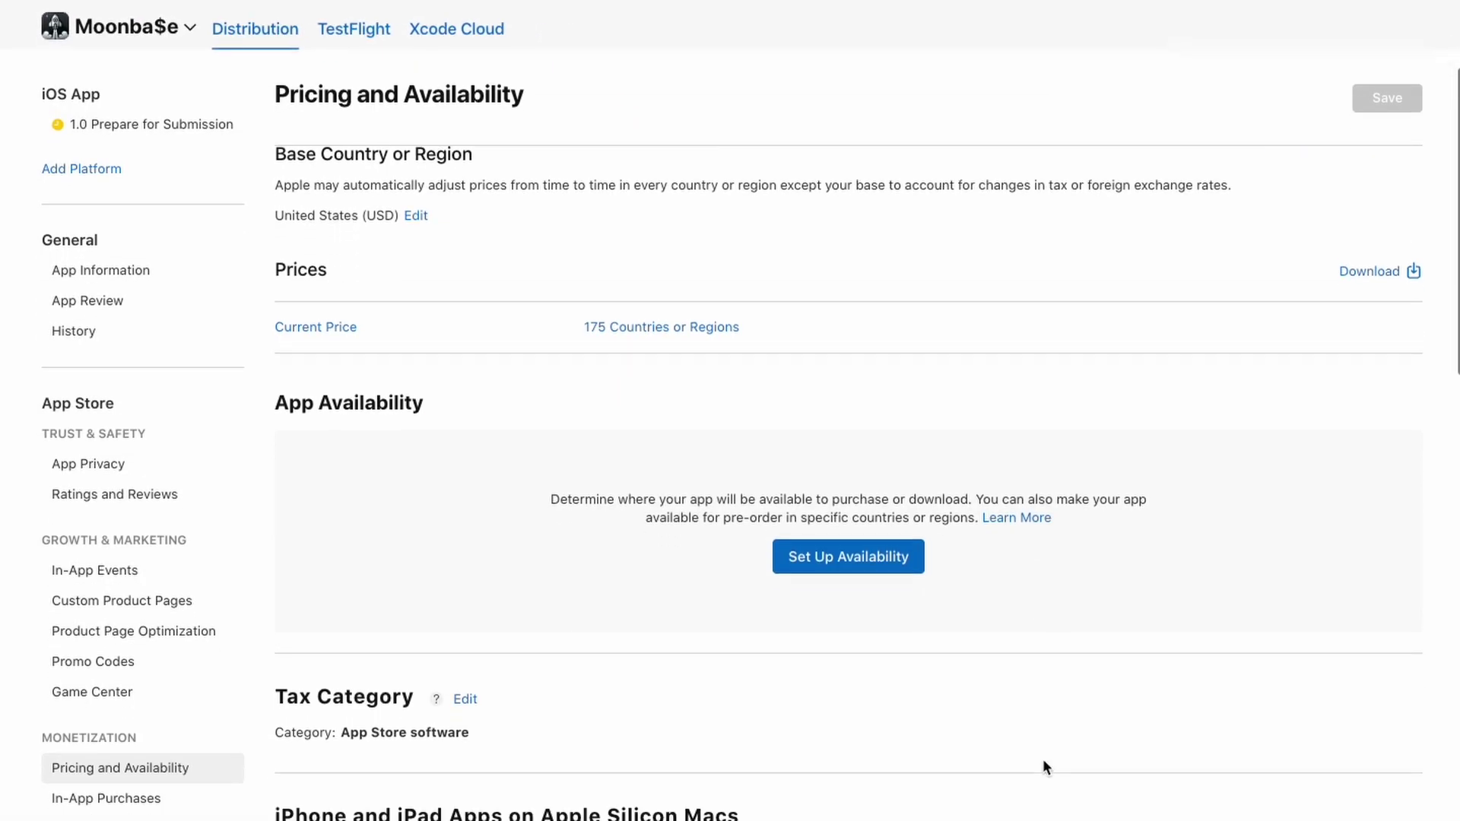
Make the app available in all 175 countries or regions, then return to version 1.0
{"action": "left_click", "coordinate": [870, 376]}
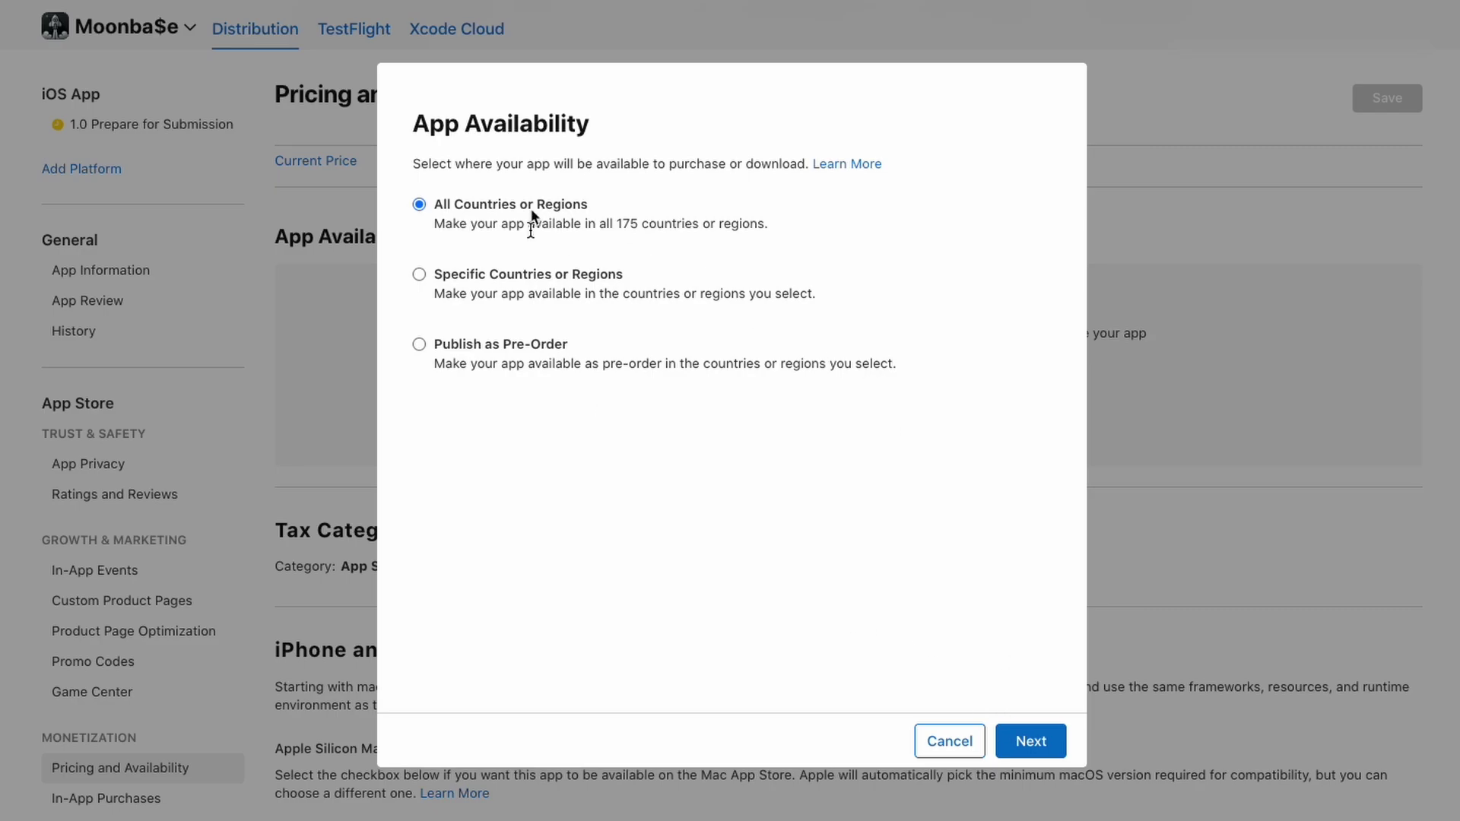
{"action": "left_click", "coordinate": [1032, 741]}
{"action": "left_click", "coordinate": [1034, 751]}
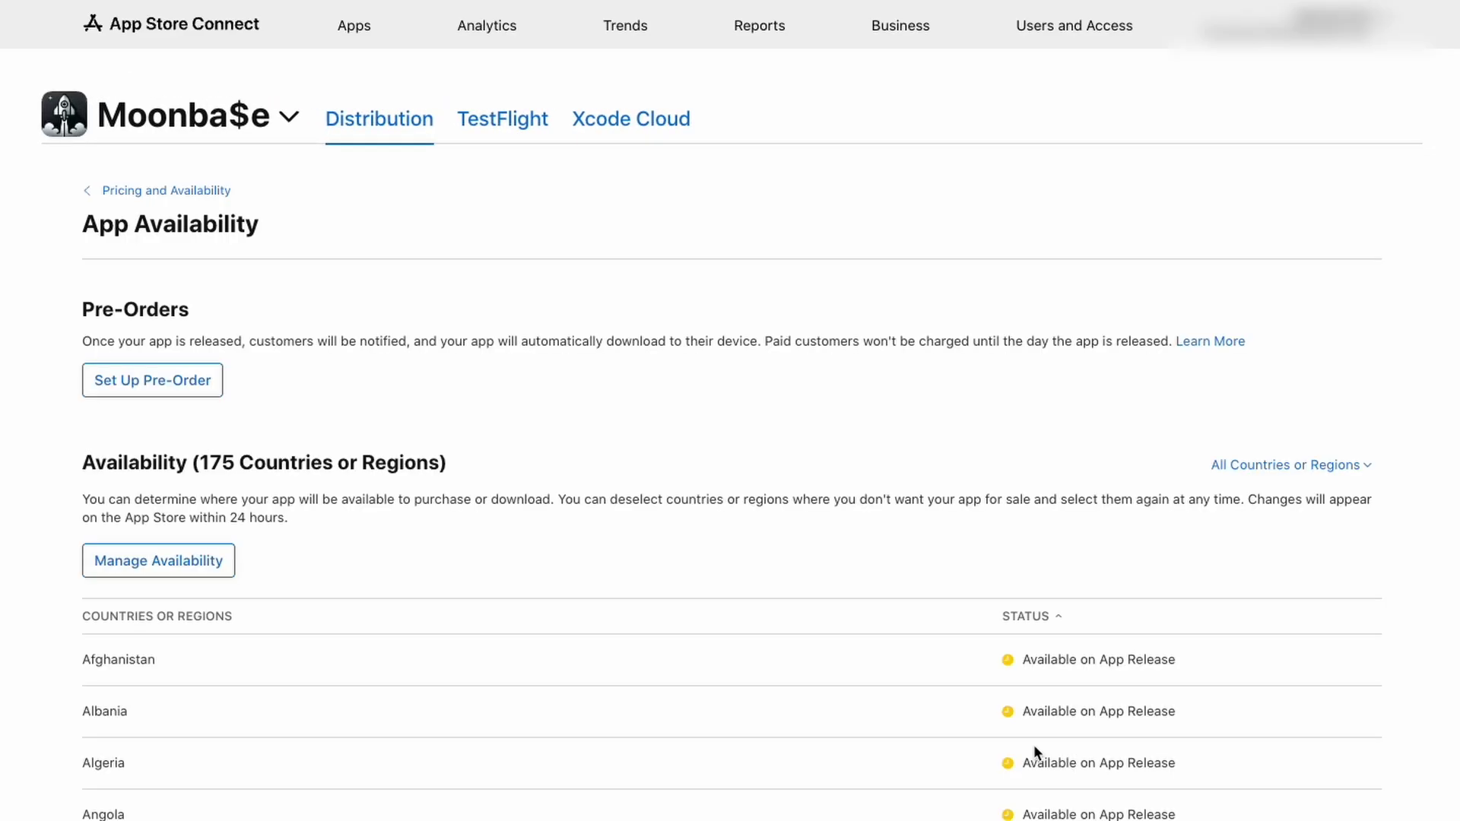
{"action": "scroll", "coordinate": [720, 520], "scroll_direction": "down", "scroll_amount": 10}
{"action": "scroll", "coordinate": [718, 520], "scroll_direction": "down", "scroll_amount": 20}
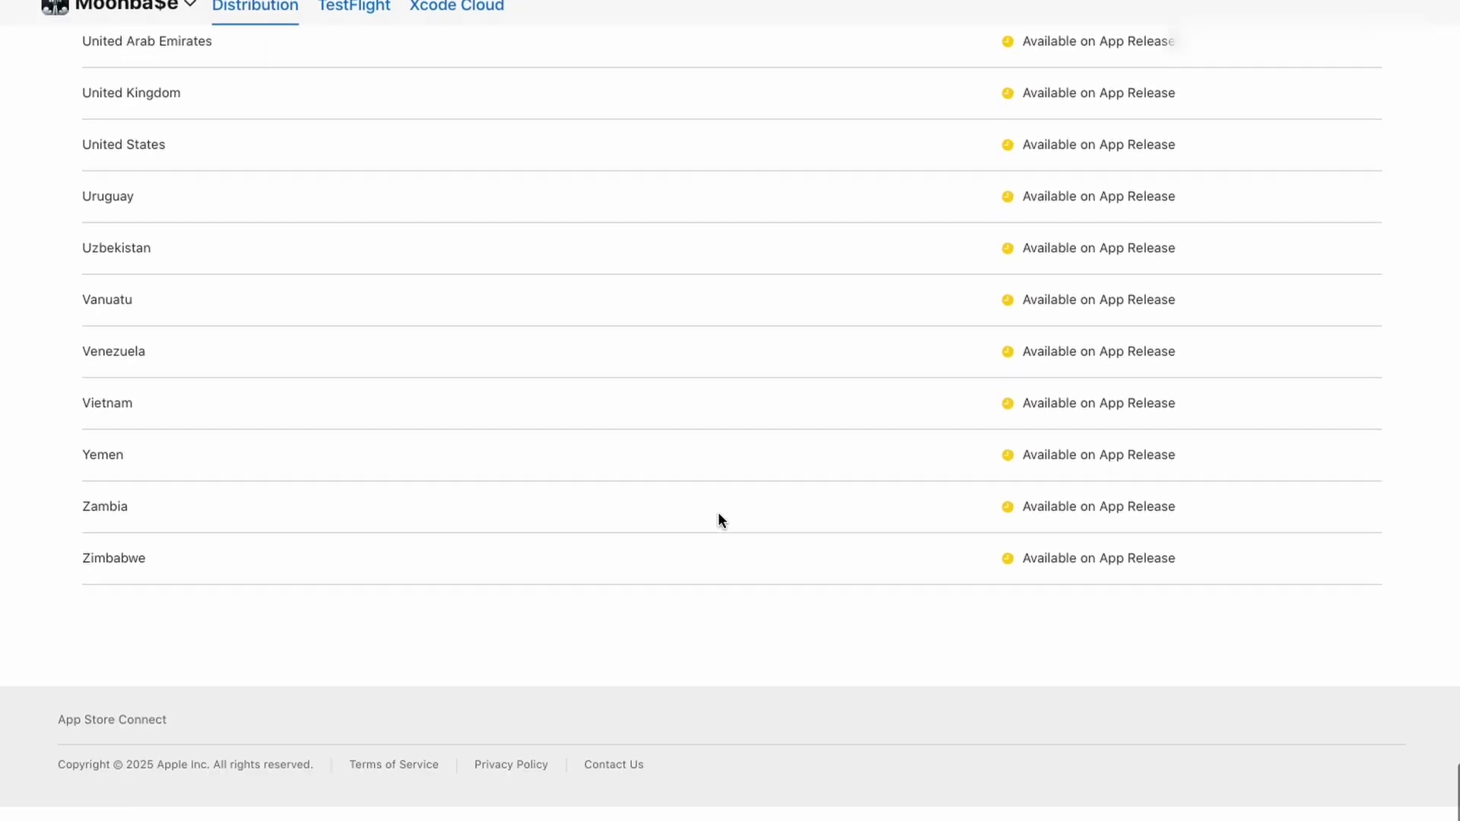
{"action": "scroll", "coordinate": [718, 520], "scroll_direction": "up", "scroll_amount": 20}
{"action": "left_click", "coordinate": [195, 190]}
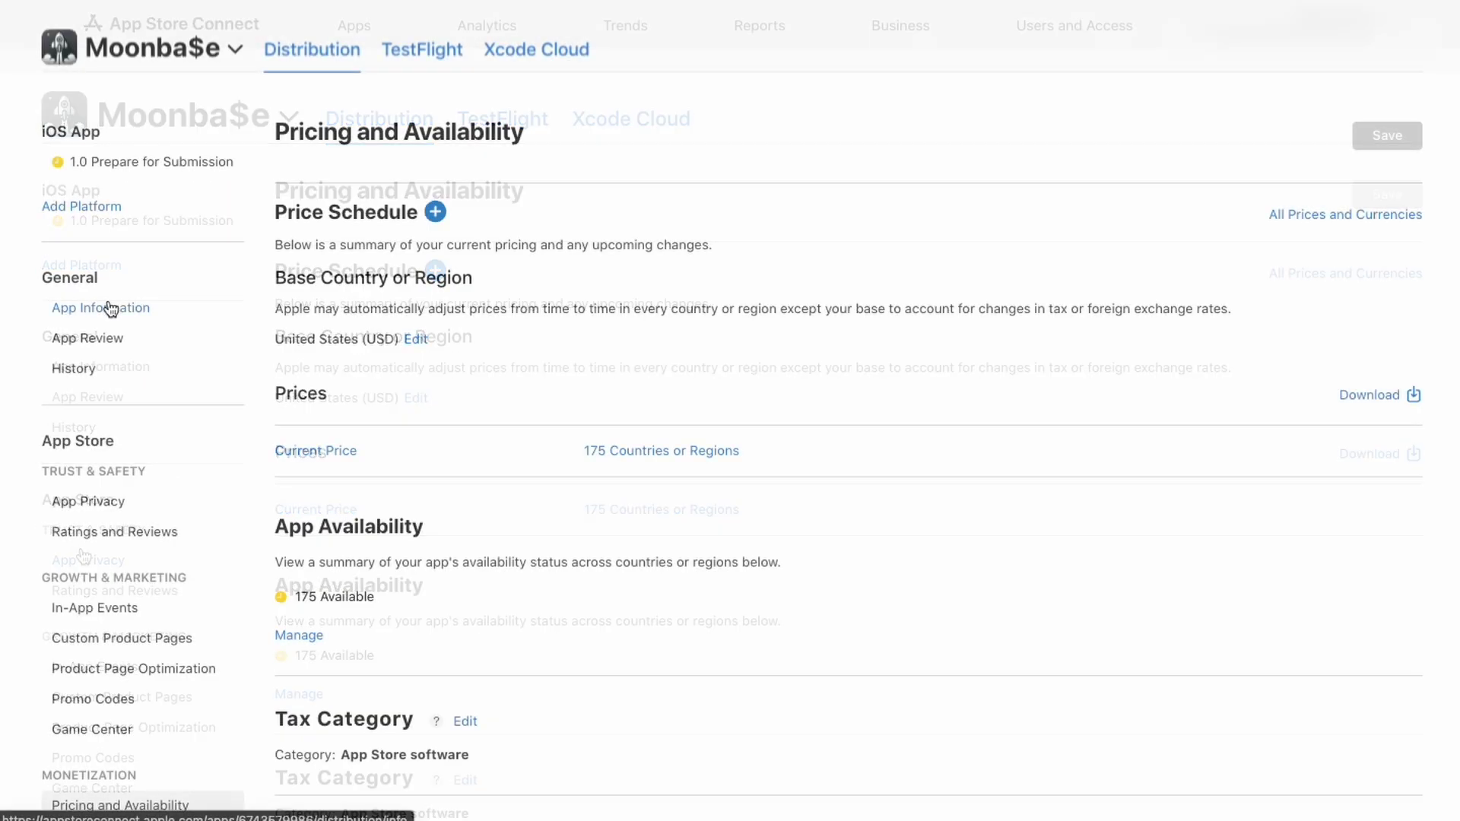
{"action": "left_click", "coordinate": [185, 161]}
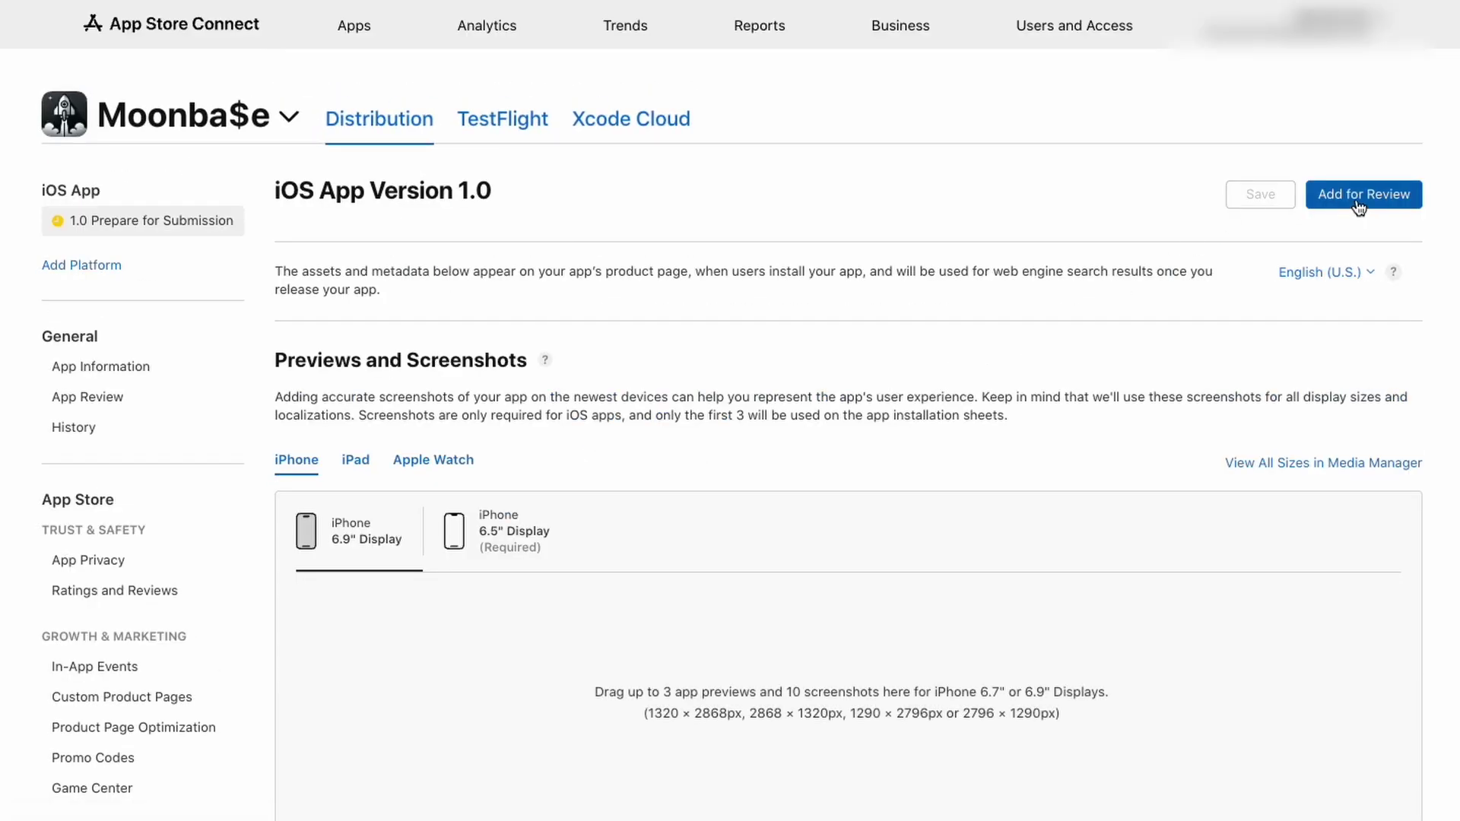
Try submitting version 1.0 and review the missing Privacy Policy URL and Support URL errors
{"action": "left_click", "coordinate": [1308, 194]}
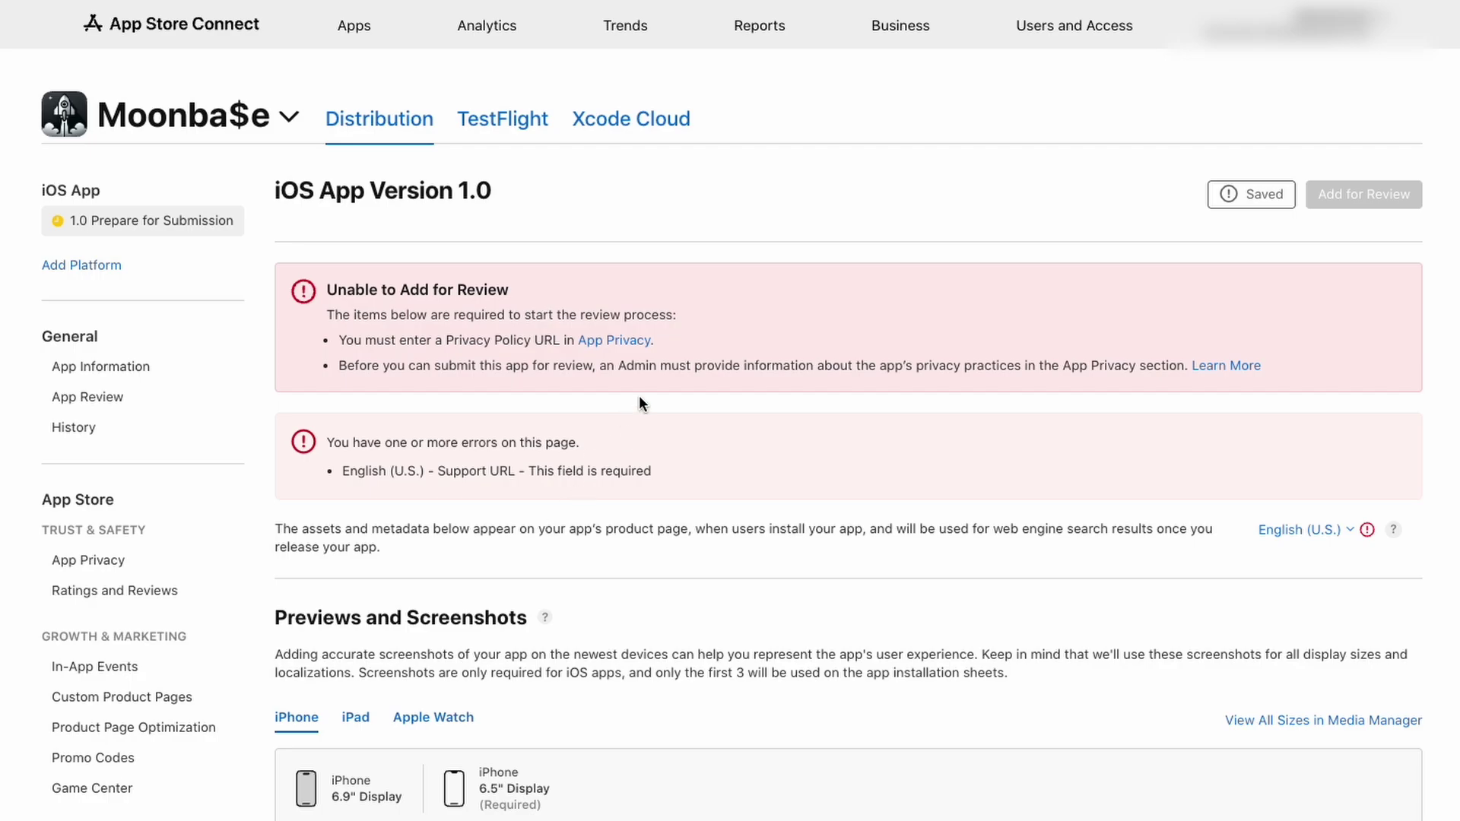
{"action": "left_click_drag", "start_coordinate": [675, 340], "coordinate": [427, 335]}
{"action": "left_click_drag", "start_coordinate": [654, 472], "coordinate": [332, 476]}
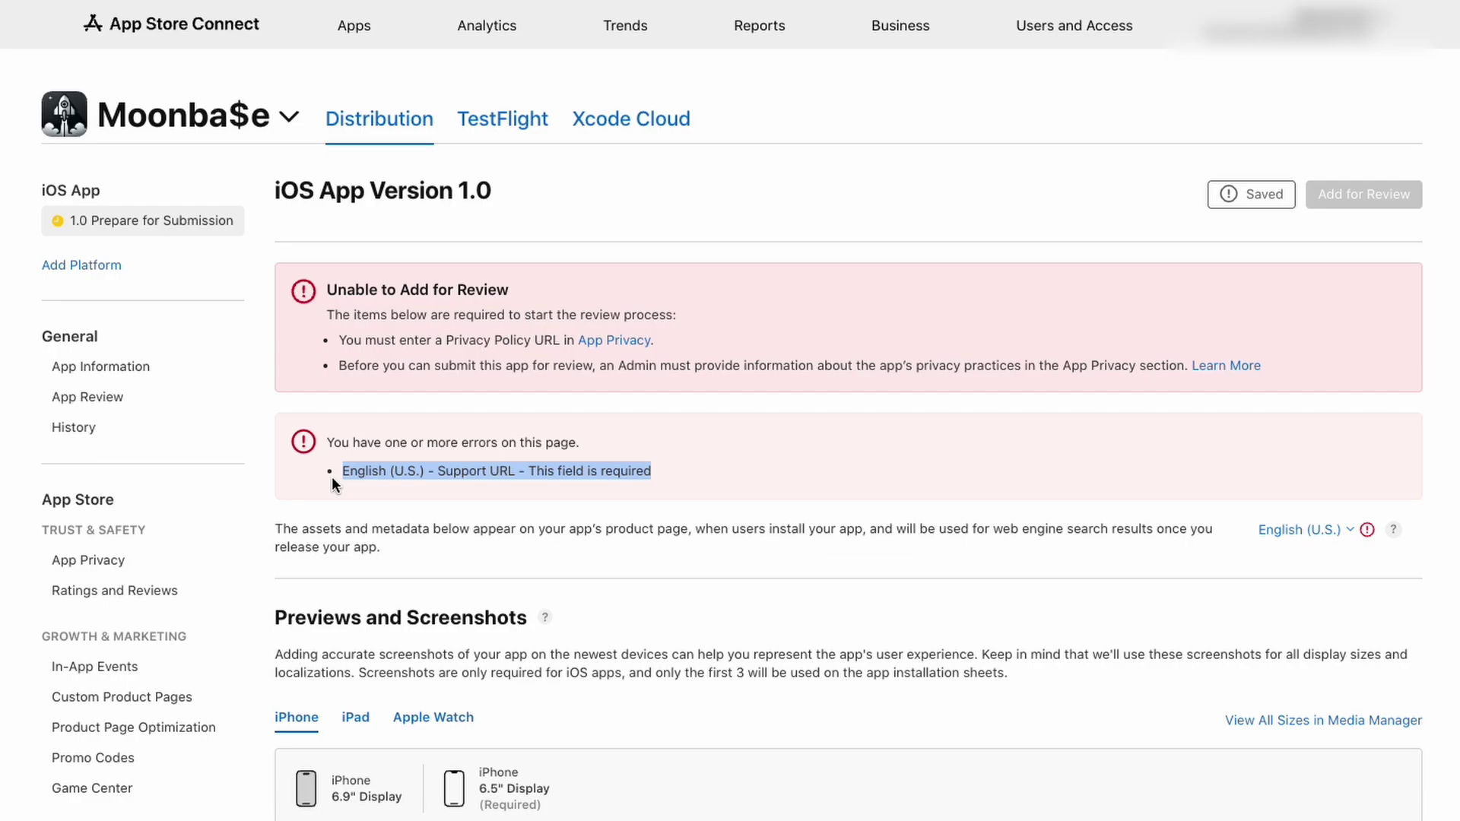
{"action": "left_click", "coordinate": [691, 499]}
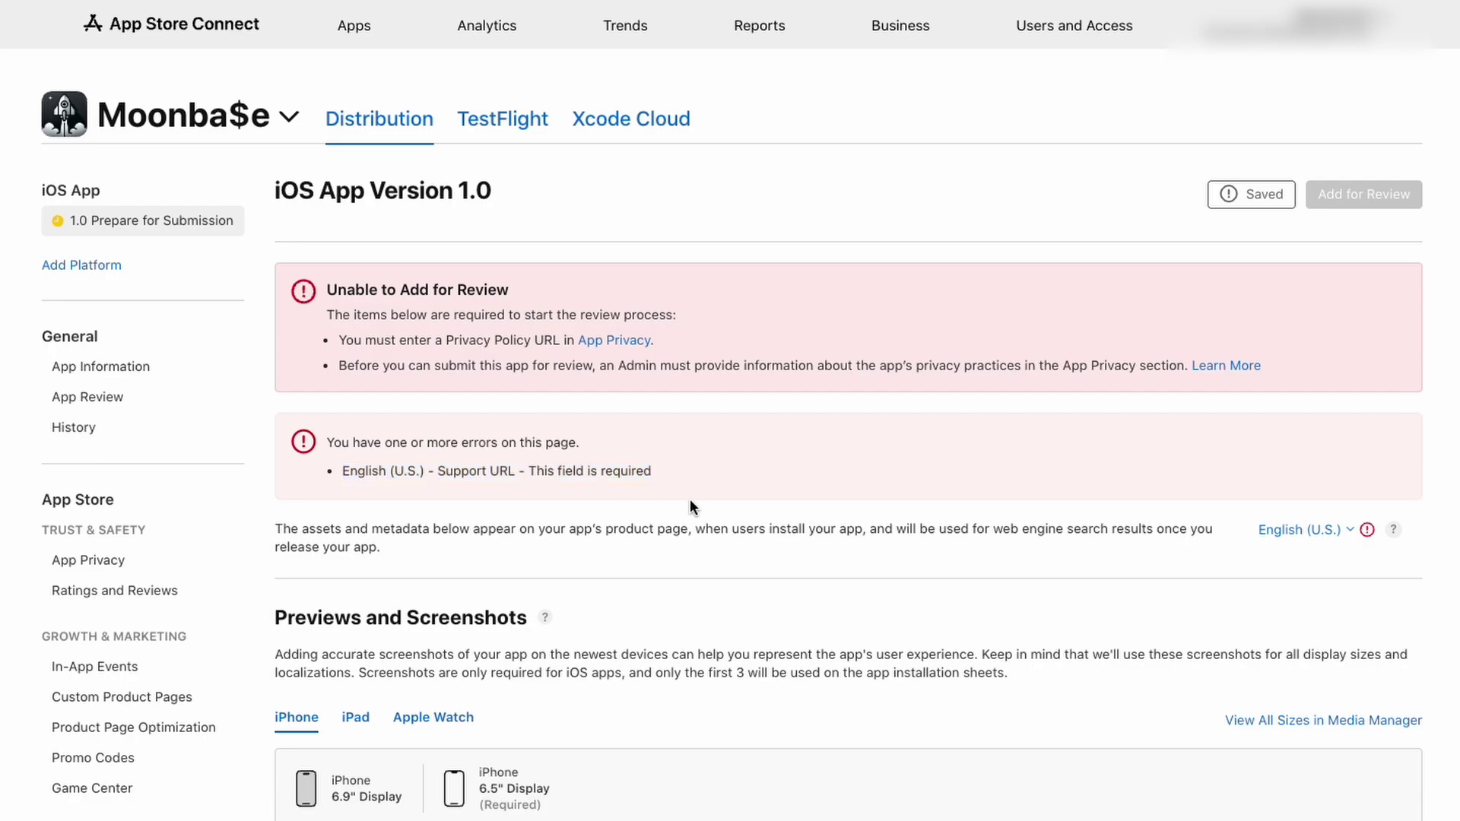
{"action": "left_click_drag", "start_coordinate": [339, 340], "coordinate": [558, 390]}
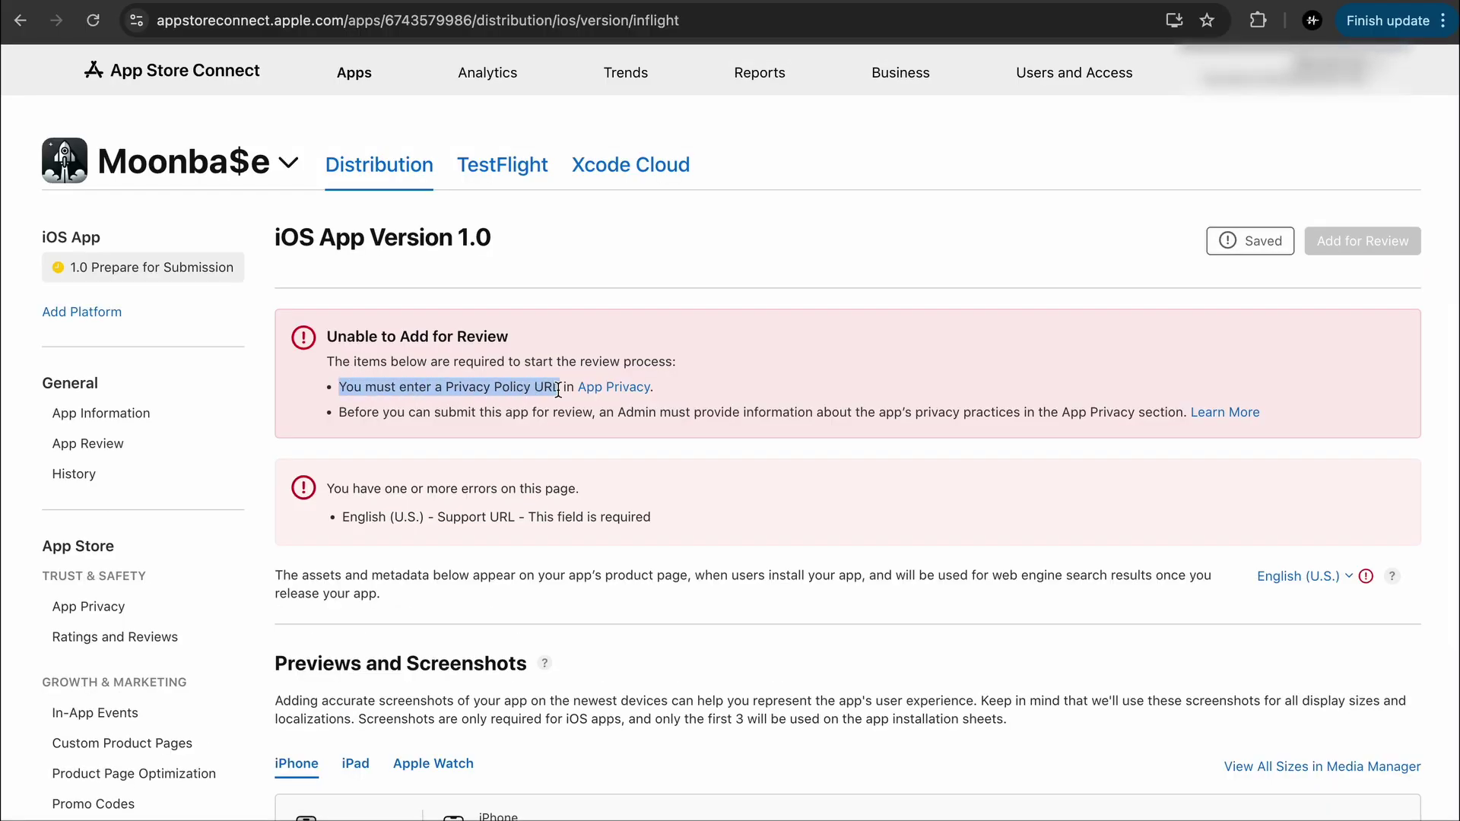
{"action": "left_click_drag", "start_coordinate": [368, 518], "coordinate": [575, 517]}
Paste the privacy-policy.html address into the App Privacy Privacy Policy URL field
{"action": "left_click", "coordinate": [614, 387]}
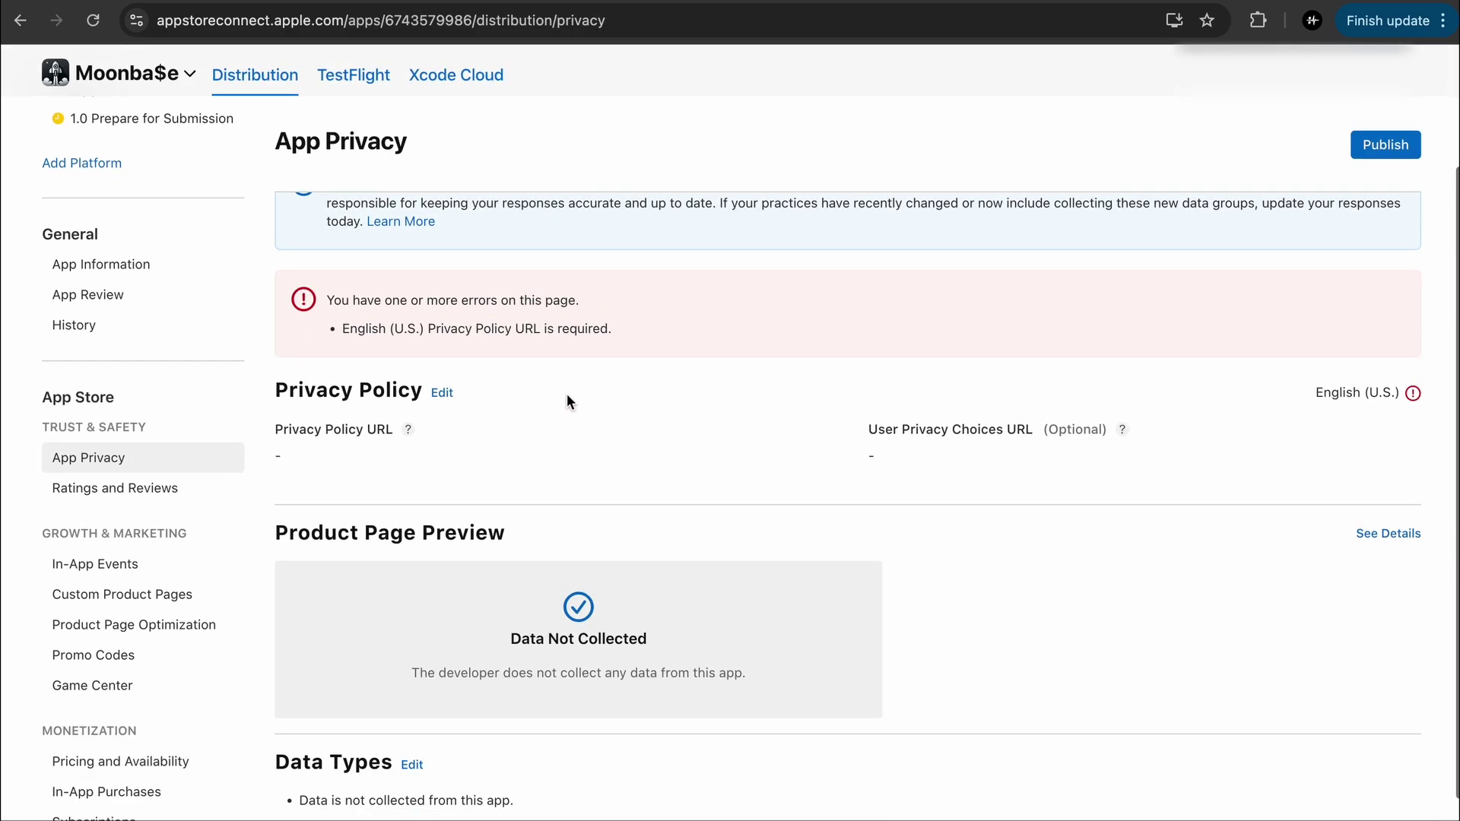
{"action": "left_click", "coordinate": [442, 393]}
{"action": "left_click", "coordinate": [459, 430]}
{"action": "type", "text": "https://mitchkoko.github.io/my-landing-page/privacy-policy.html"}
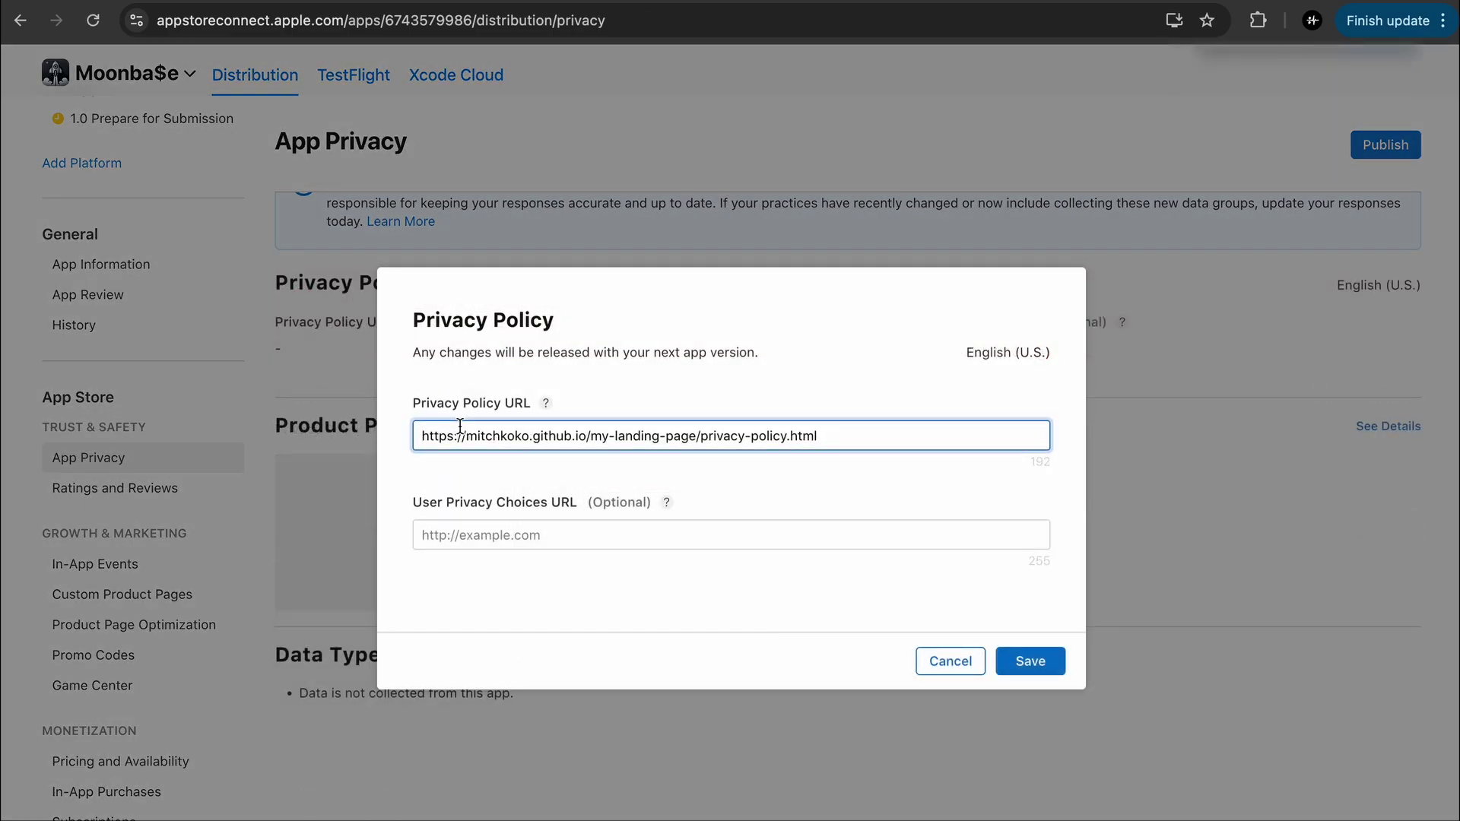
{"action": "double_click", "coordinate": [683, 413]}
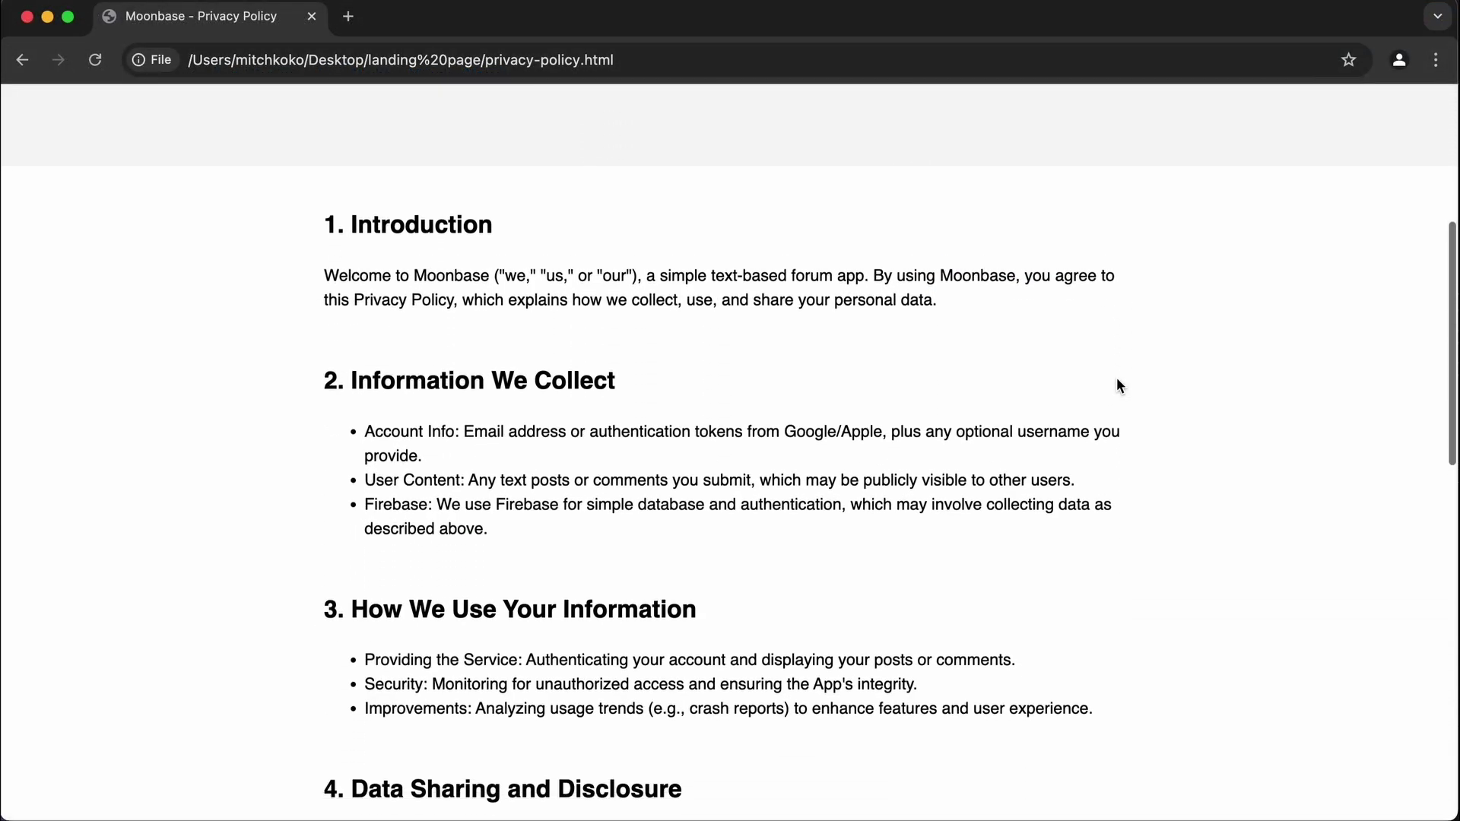
{"action": "scroll", "coordinate": [1116, 378], "scroll_direction": "down", "scroll_amount": 2}
{"action": "double_click", "coordinate": [978, 227]}
{"action": "double_click", "coordinate": [479, 227]}
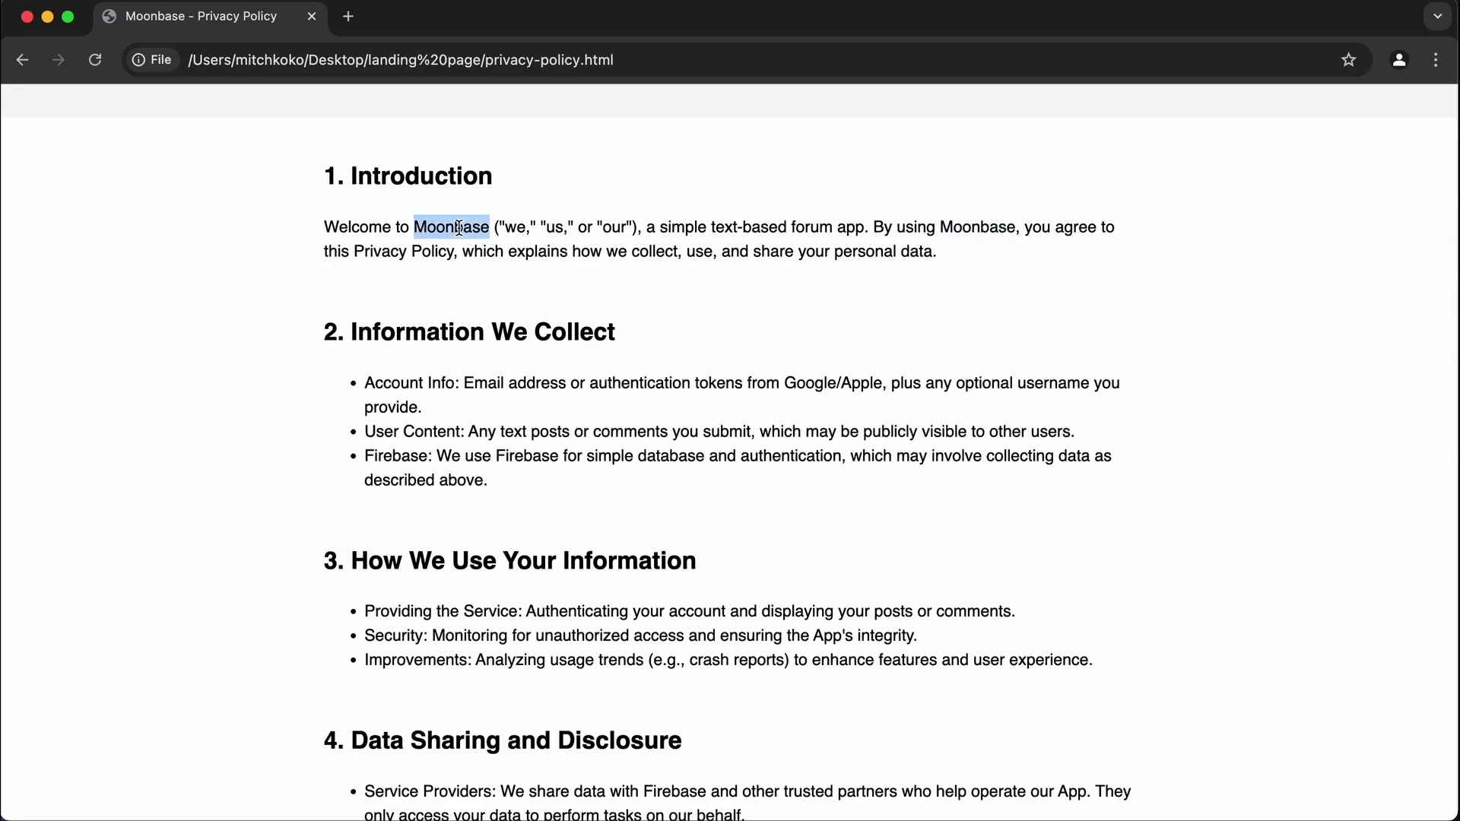
{"action": "scroll", "coordinate": [731, 380], "scroll_direction": "down", "scroll_amount": 10}
{"action": "left_click_drag", "start_coordinate": [709, 737], "coordinate": [911, 732]}
{"action": "left_click", "coordinate": [915, 732]}
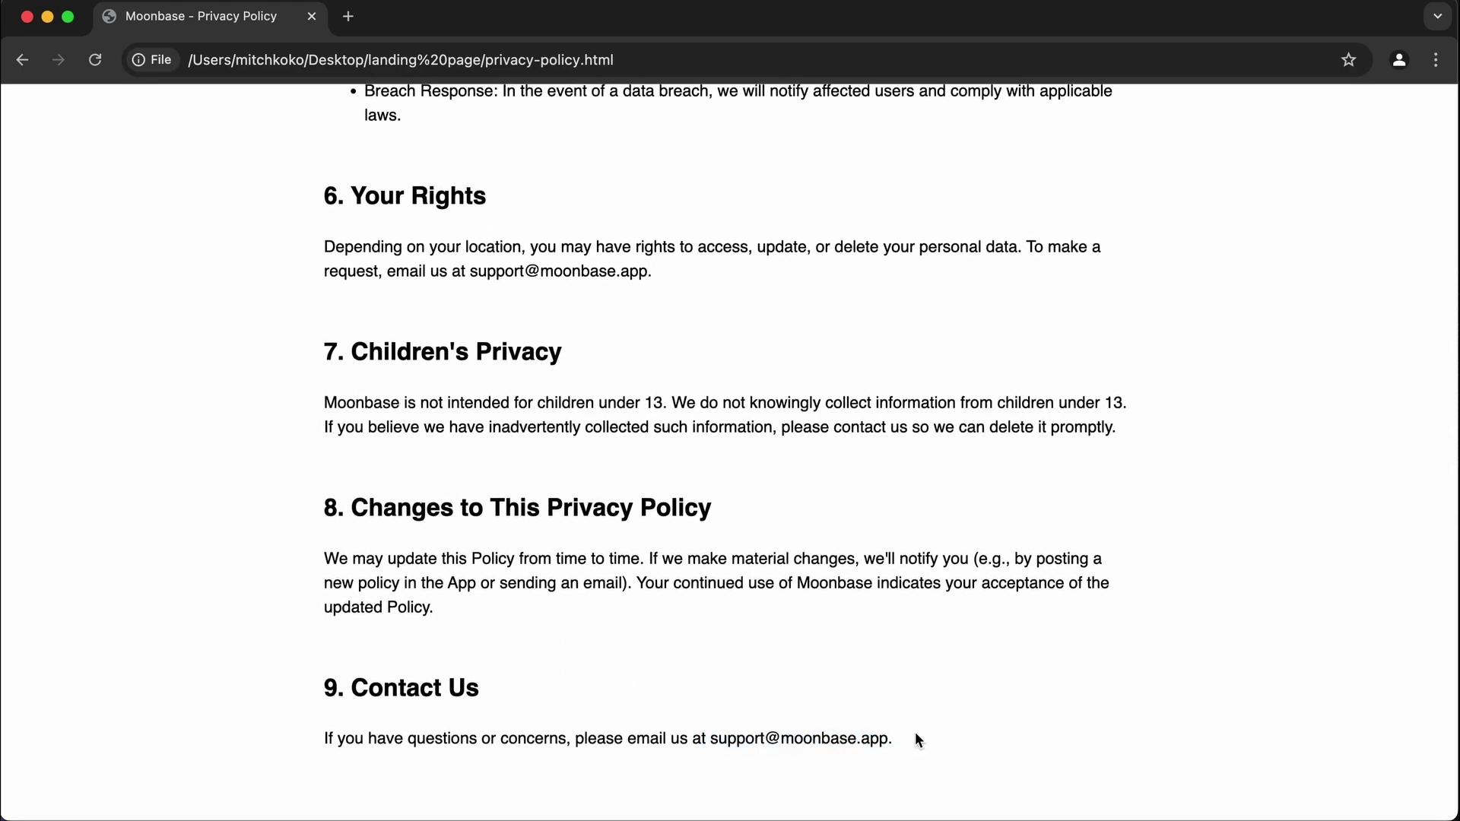
{"action": "scroll", "coordinate": [915, 732], "scroll_direction": "up", "scroll_amount": 15}
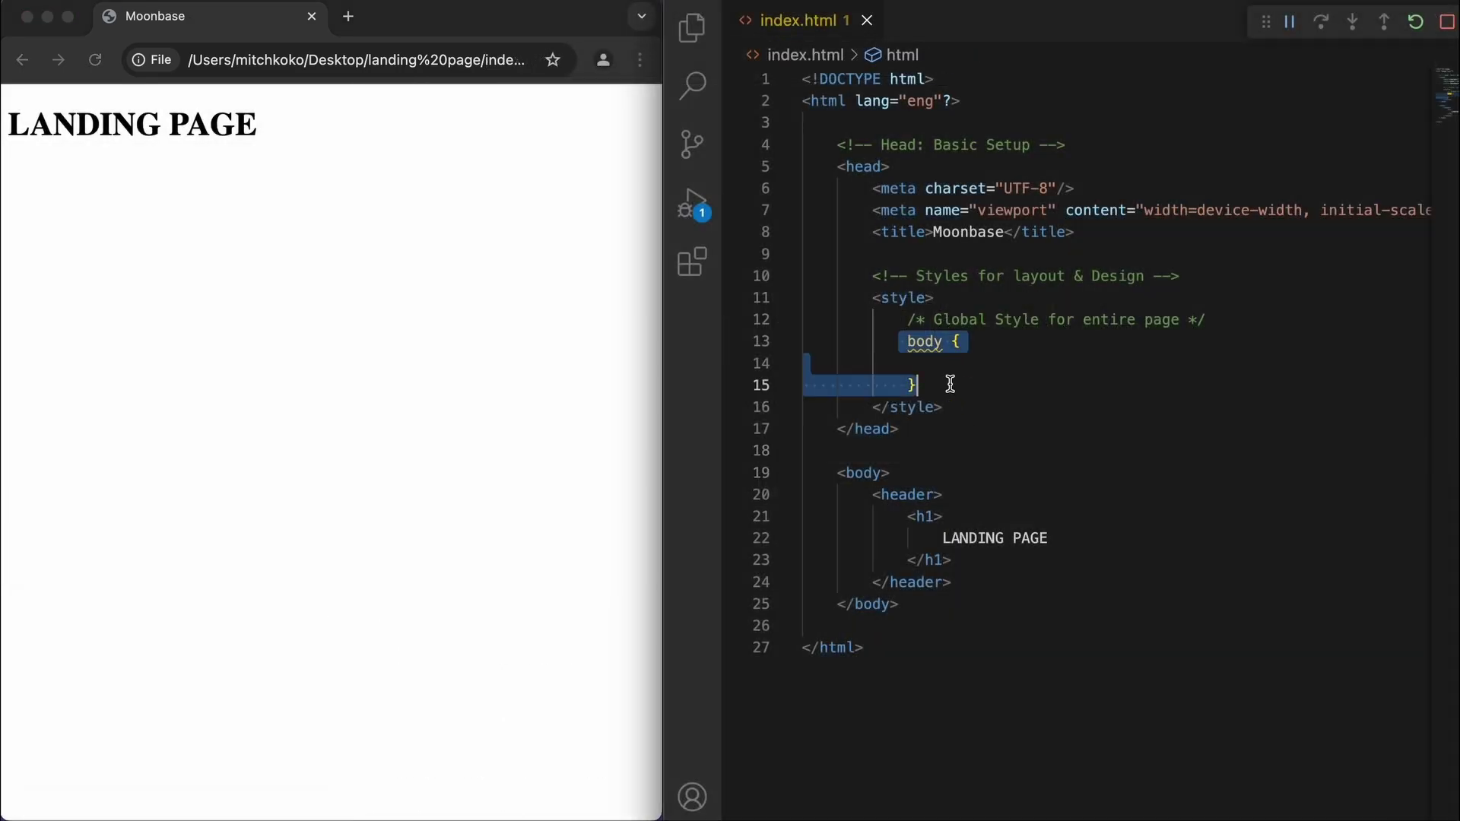
{"action": "type", "text": "font-family: sans-se"}
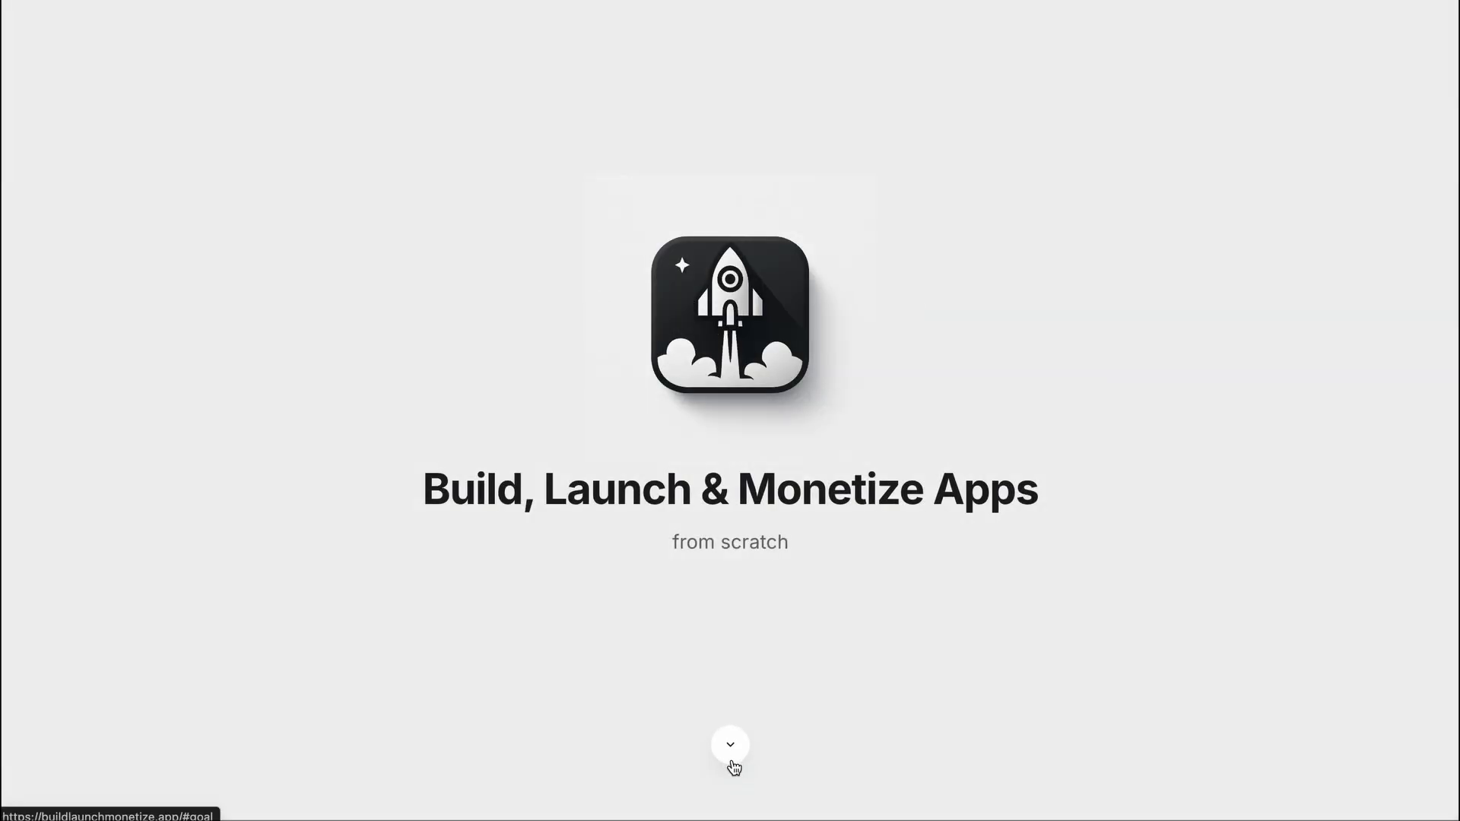
{"action": "left_click", "coordinate": [732, 763]}
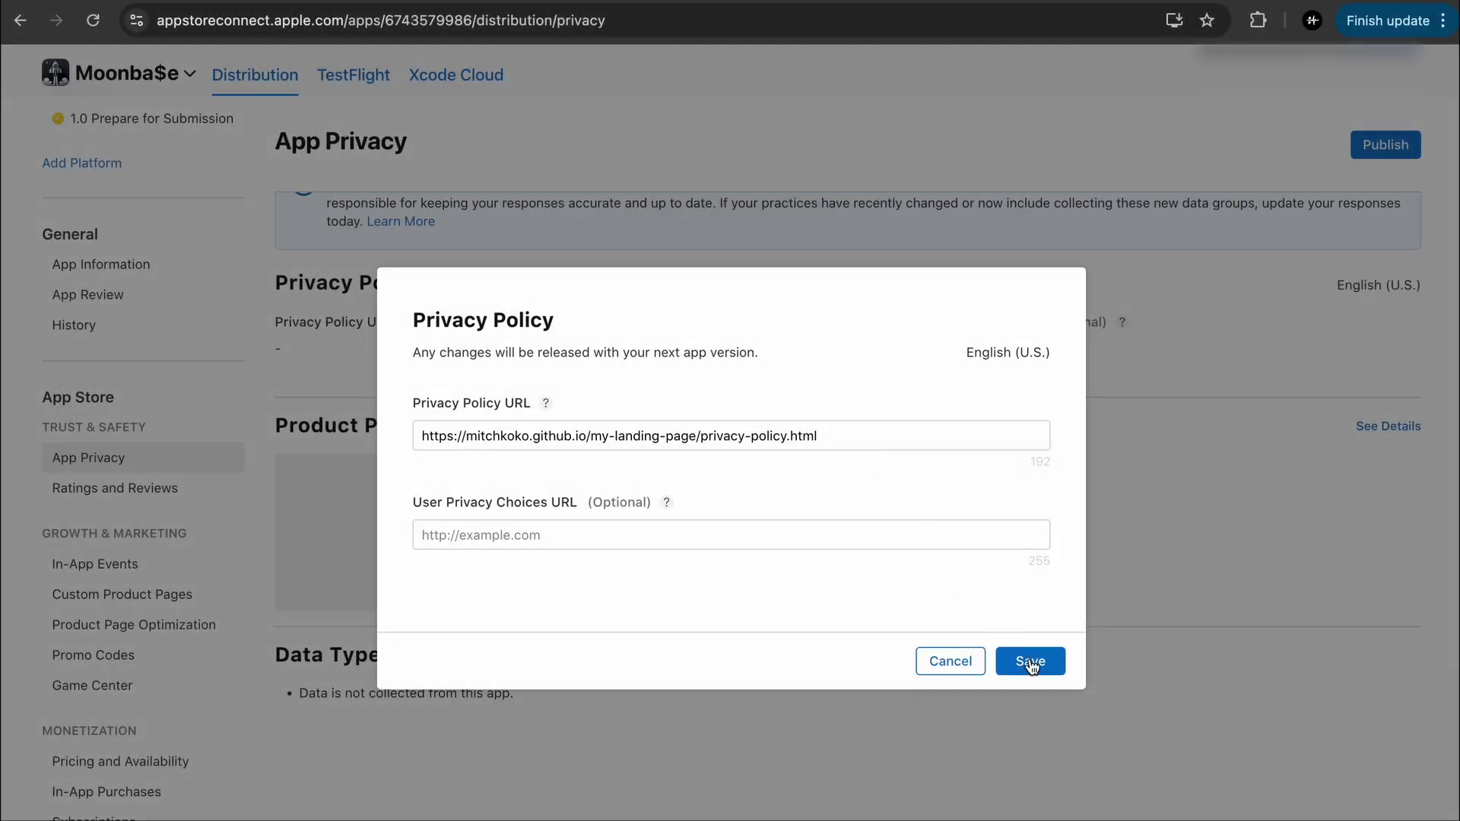
Save the privacy policy URL and publish the App Privacy responses
{"action": "left_click", "coordinate": [1036, 662]}
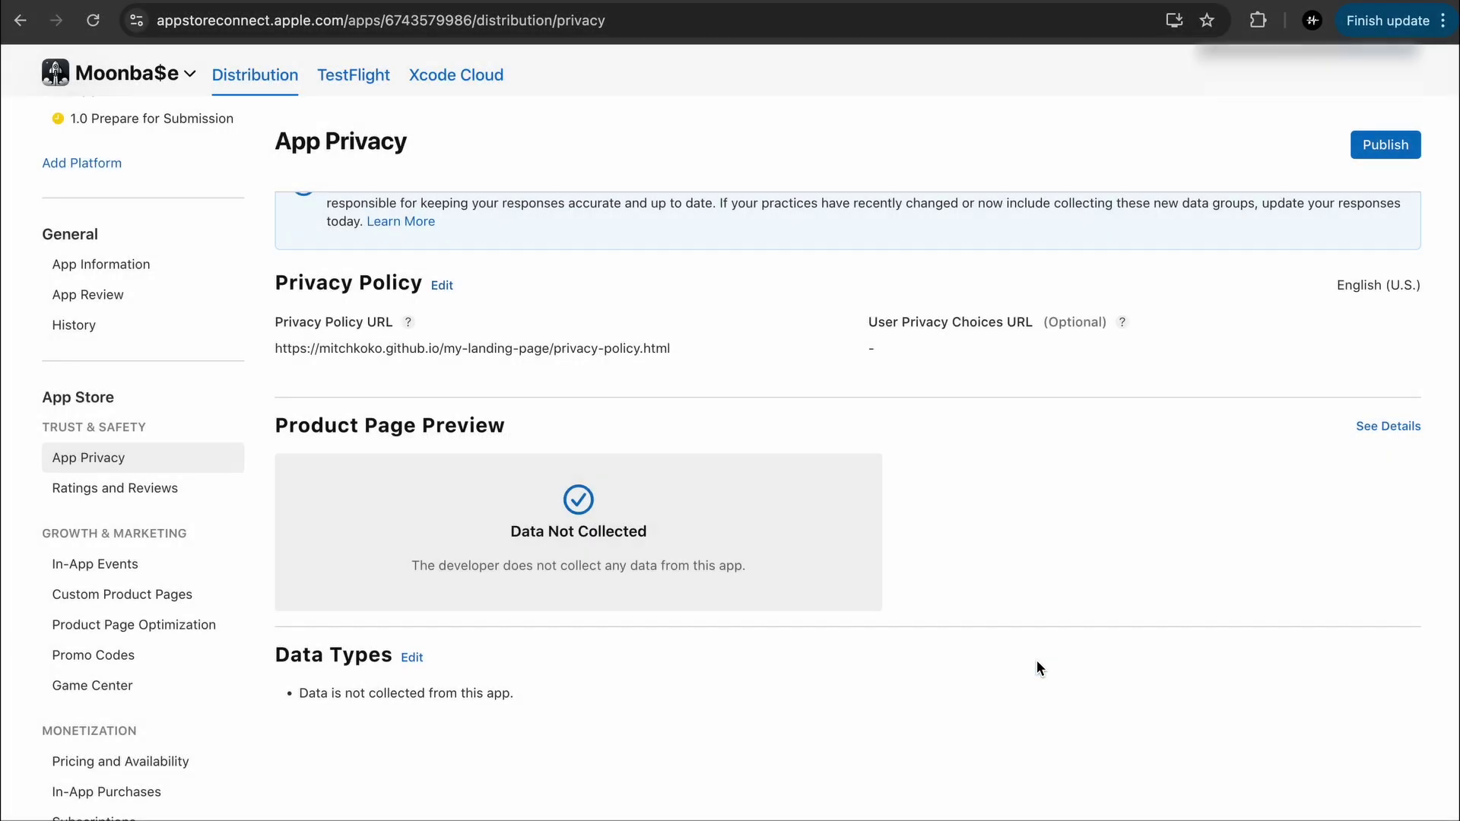
{"action": "scroll", "coordinate": [1039, 668], "scroll_direction": "up", "scroll_amount": 3}
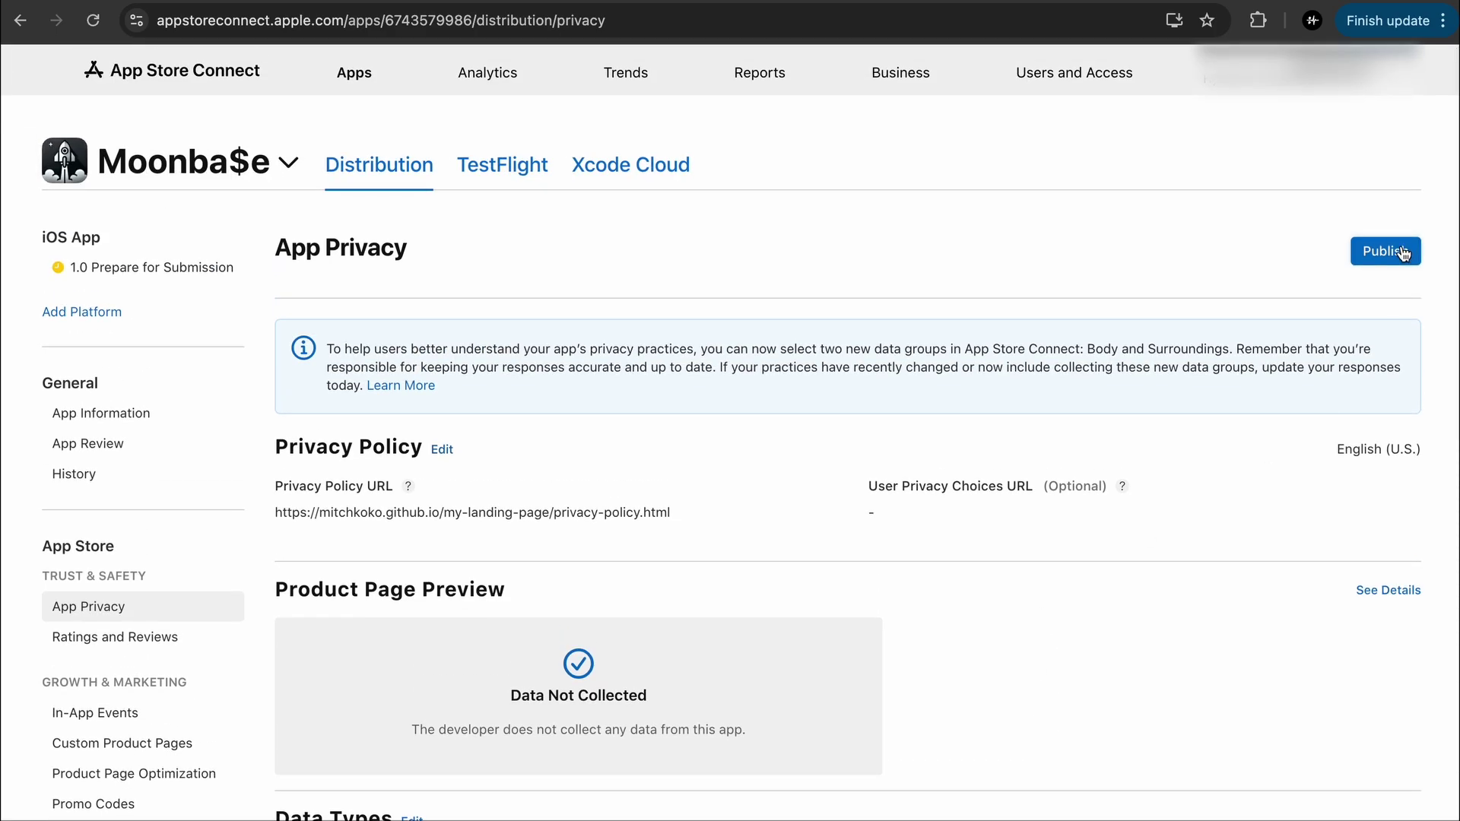
{"action": "left_click", "coordinate": [1403, 253]}
{"action": "left_click", "coordinate": [1030, 568]}
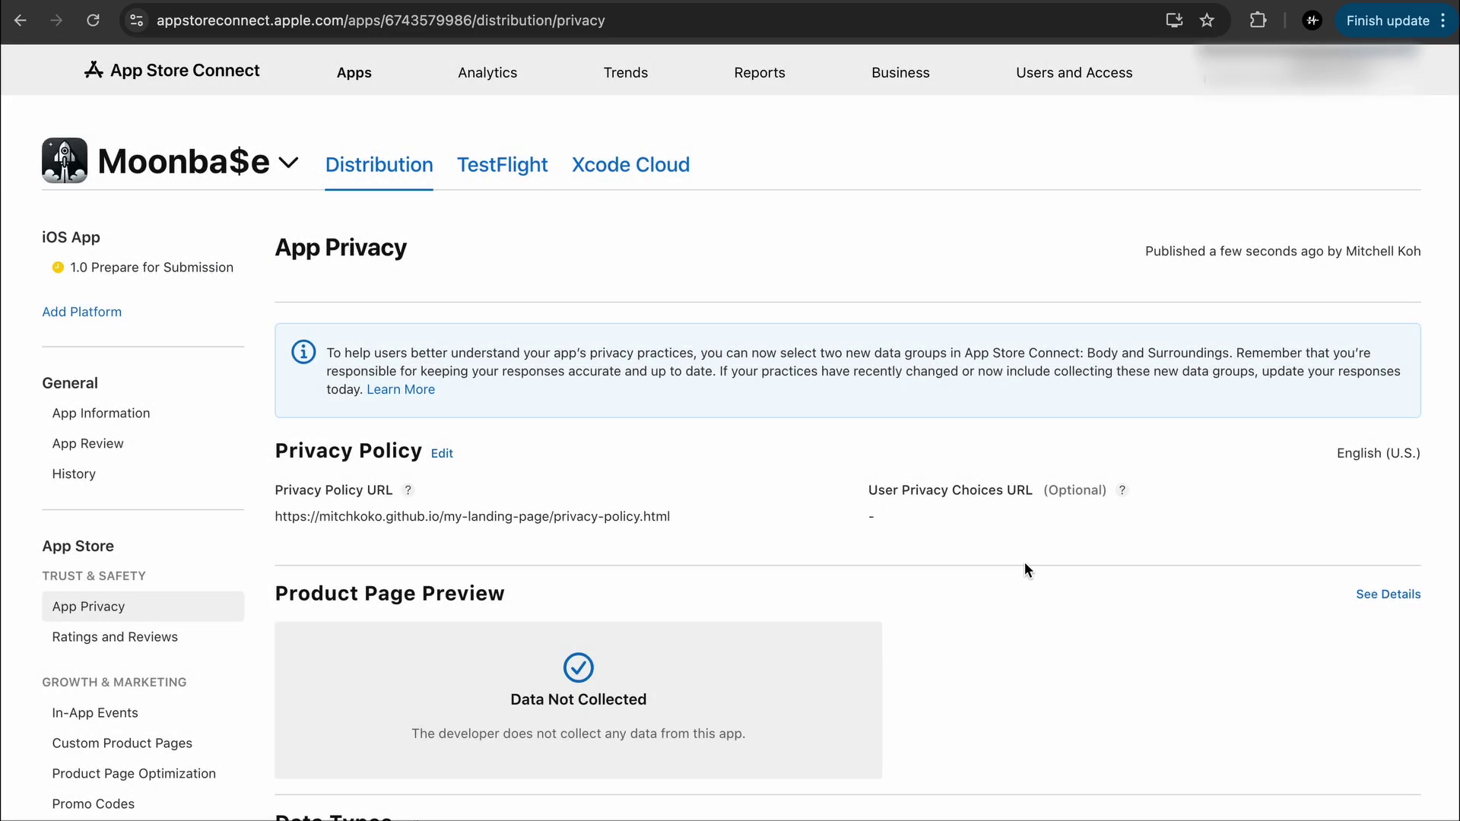
{"action": "left_click", "coordinate": [101, 413]}
{"action": "left_click", "coordinate": [122, 613]}
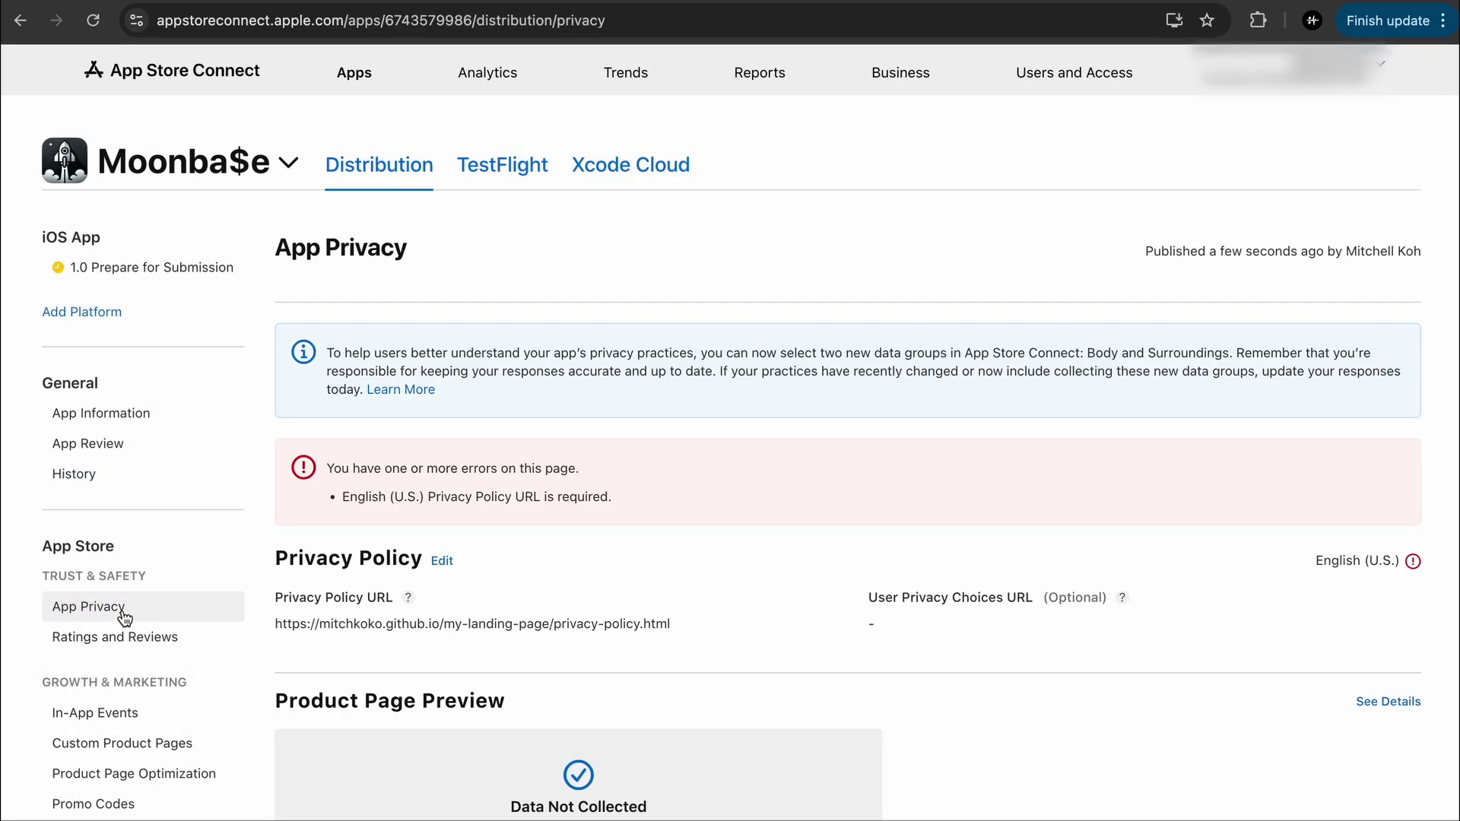
Trim 'privacy-policy.html' from the version 1.0 Support URL, leaving the landing page root, and save
{"action": "left_click", "coordinate": [152, 268]}
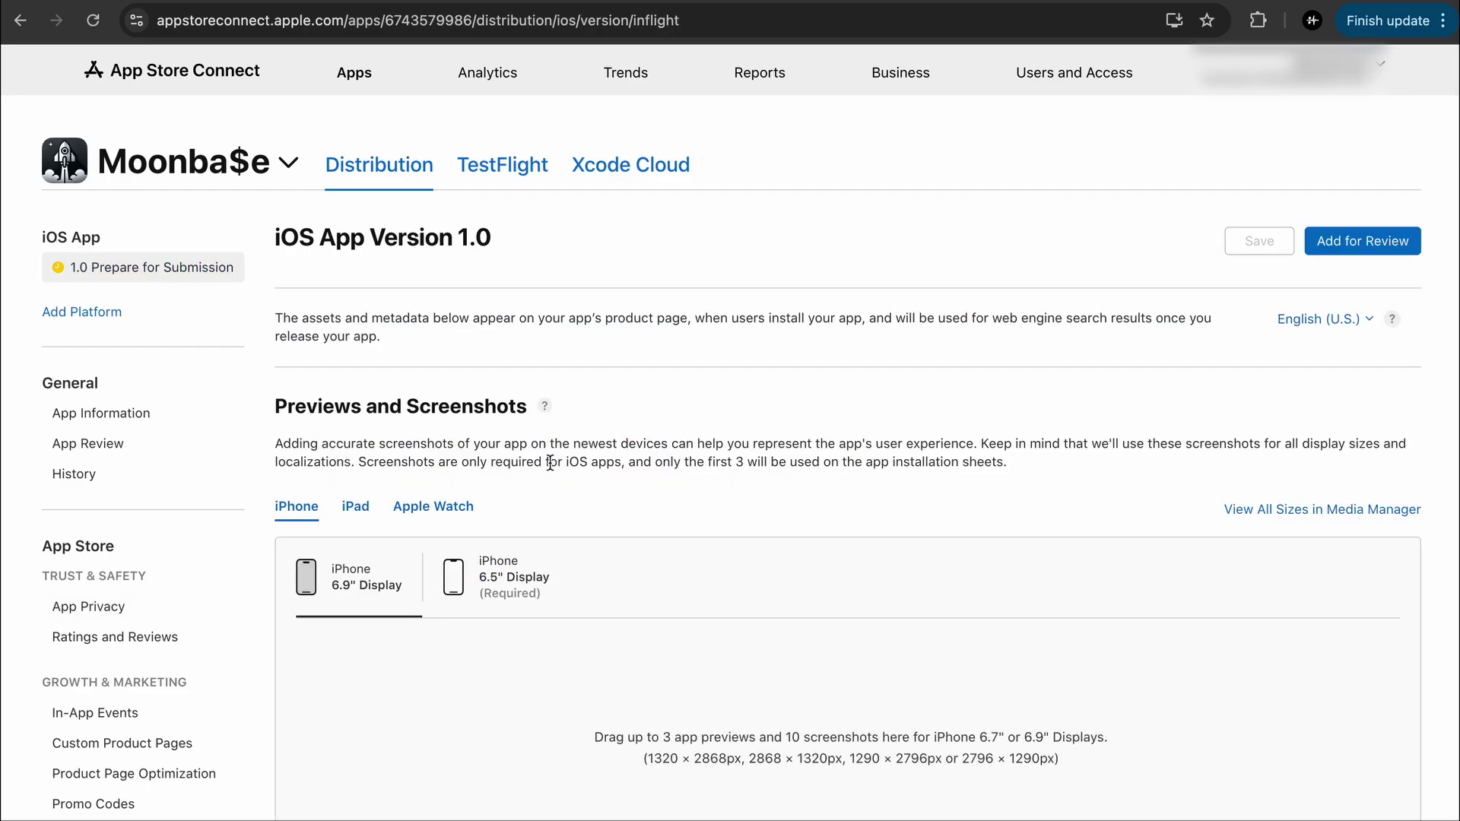
{"action": "scroll", "coordinate": [1299, 357], "scroll_direction": "down", "scroll_amount": 10}
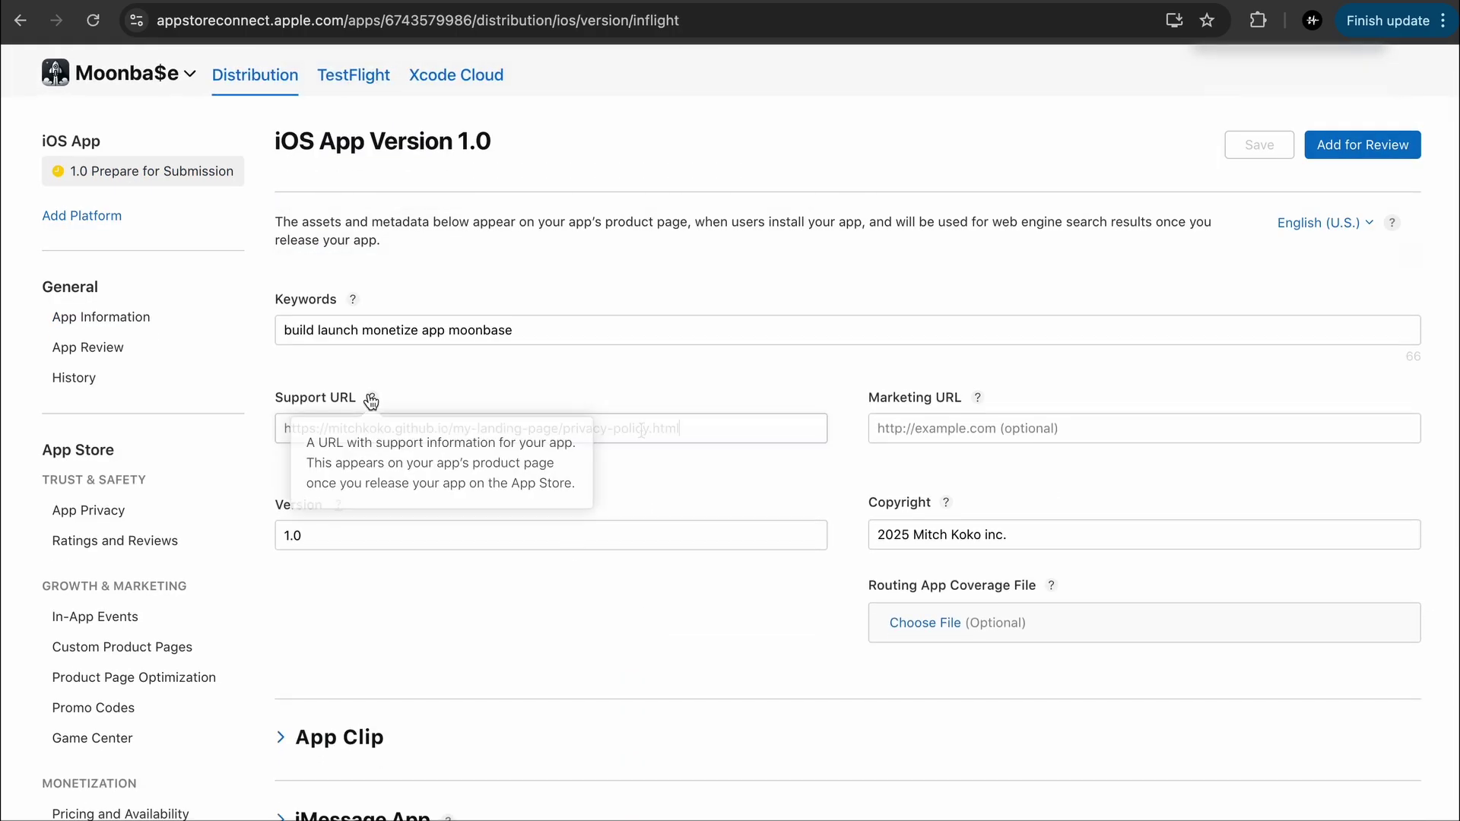
{"action": "left_click_drag", "start_coordinate": [680, 428], "coordinate": [561, 428]}
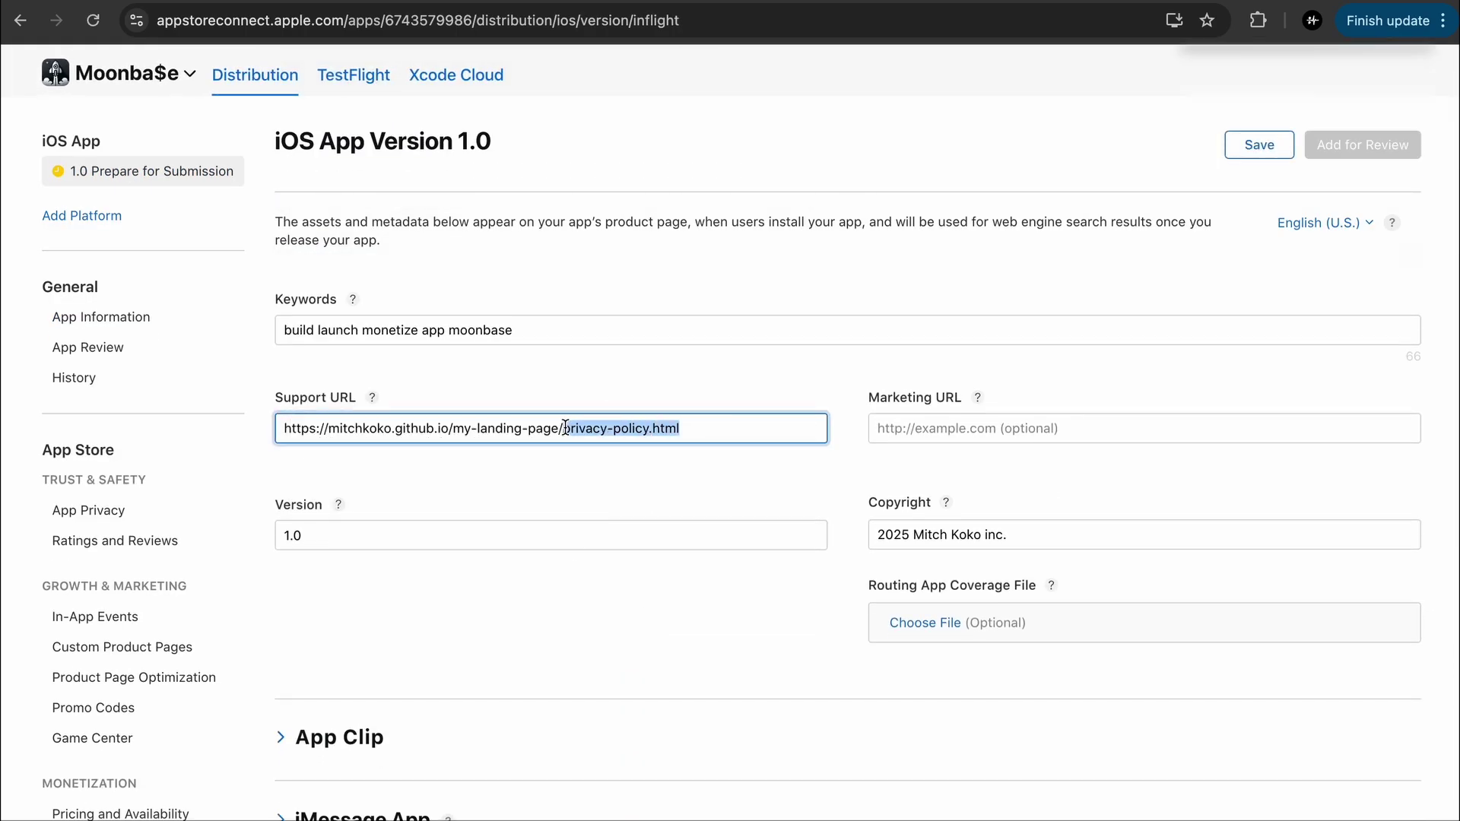
{"action": "key", "text": "BackSpace"}
{"action": "left_click", "coordinate": [663, 467]}
{"action": "left_click", "coordinate": [1250, 151]}
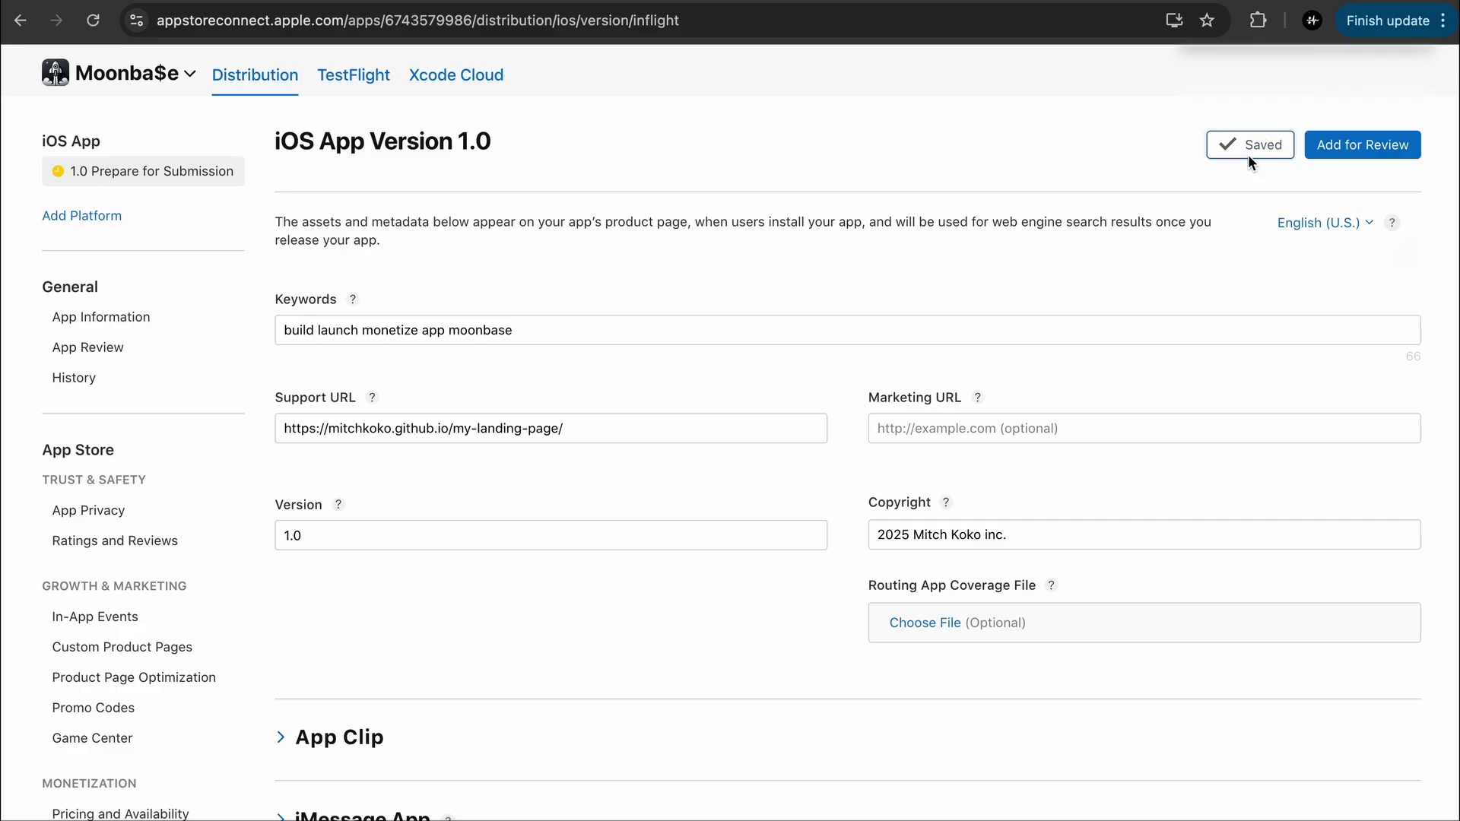
Check the 6.5-inch and 6.9-inch screenshots and add version 1.0 to a review submission
{"action": "scroll", "coordinate": [962, 368], "scroll_direction": "up", "scroll_amount": 15}
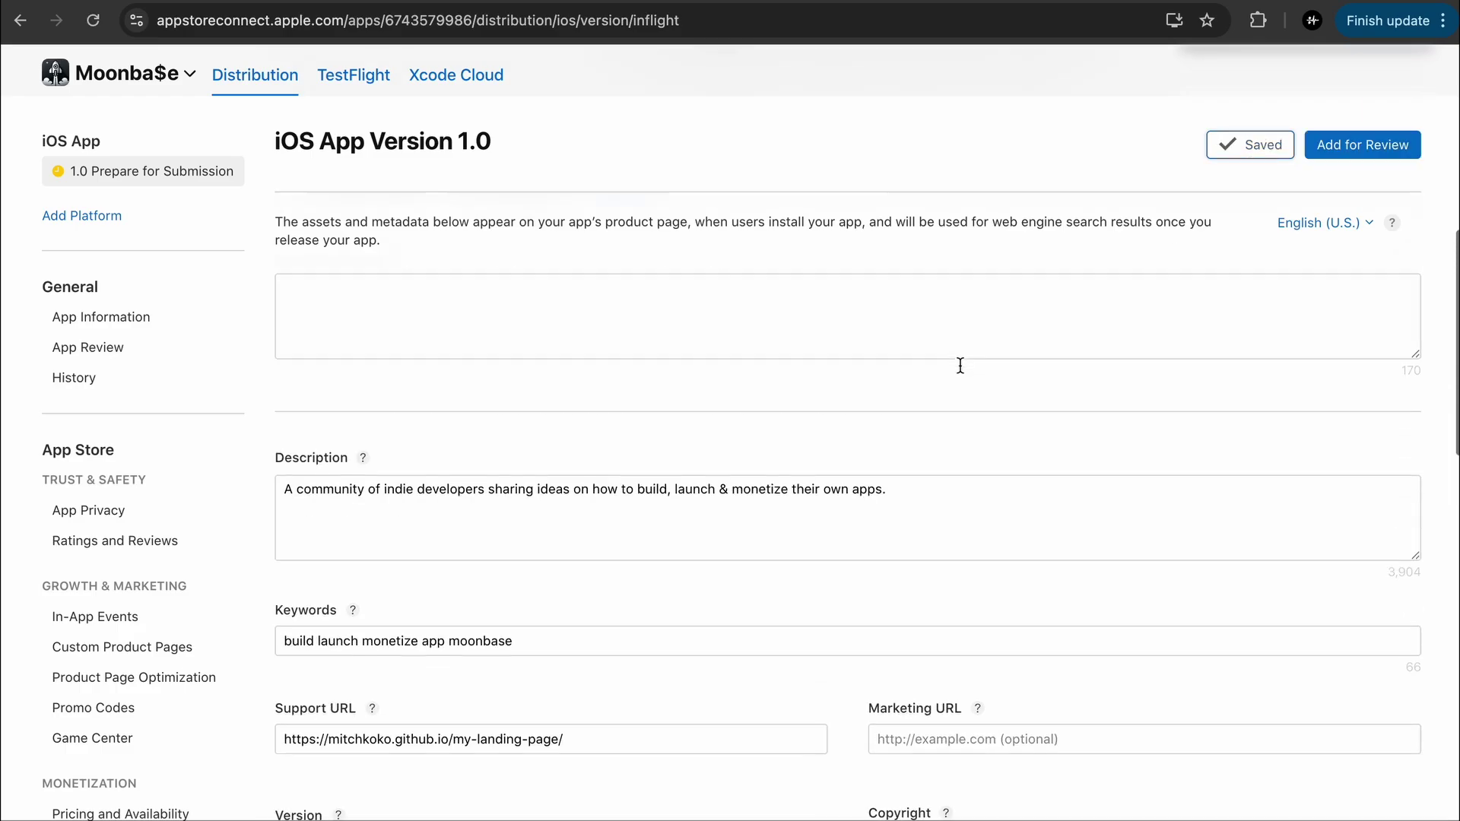
{"action": "left_click", "coordinate": [498, 578]}
{"action": "left_click", "coordinate": [356, 575]}
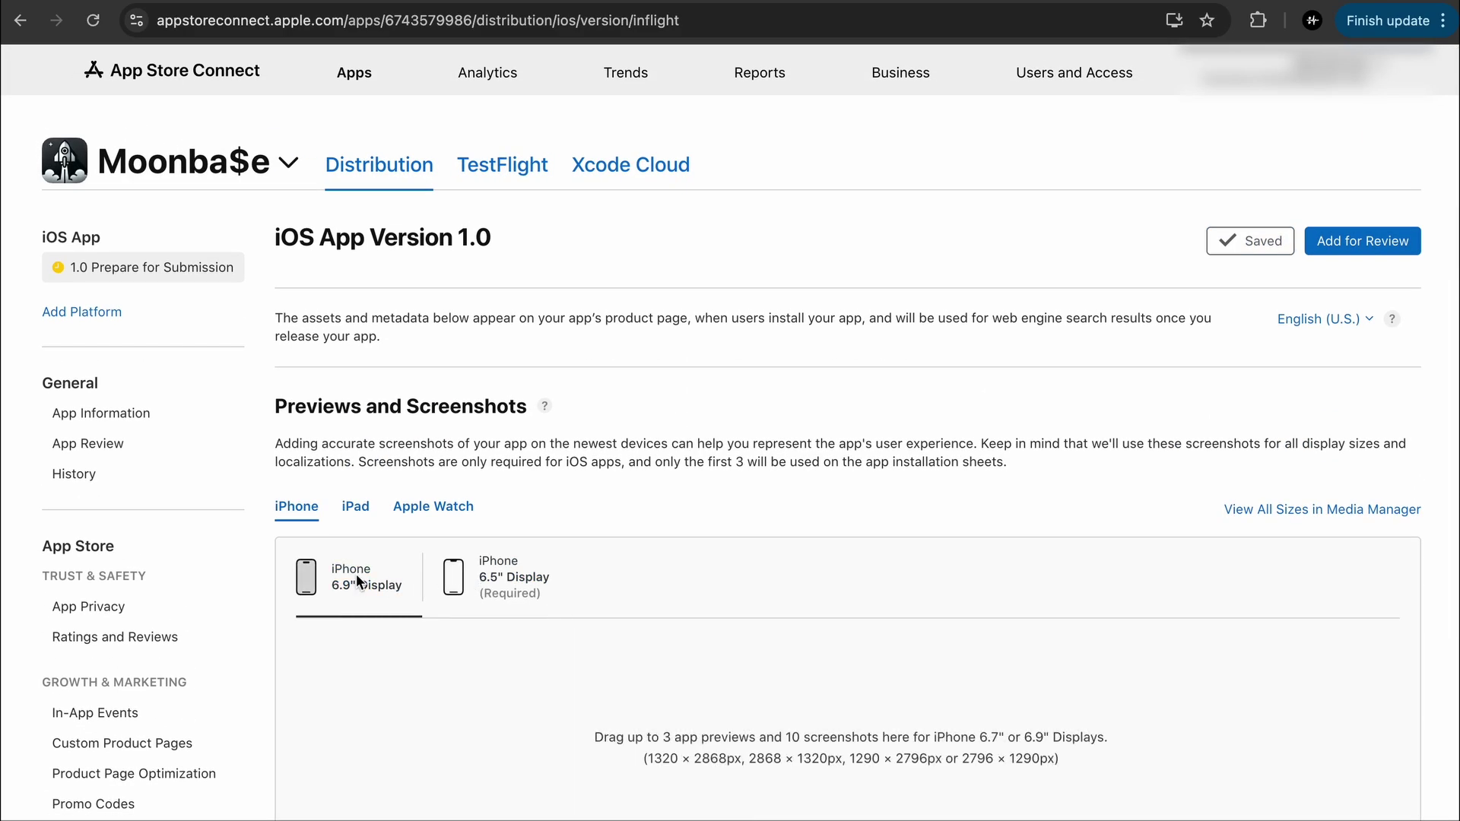
{"action": "left_click", "coordinate": [1362, 243]}
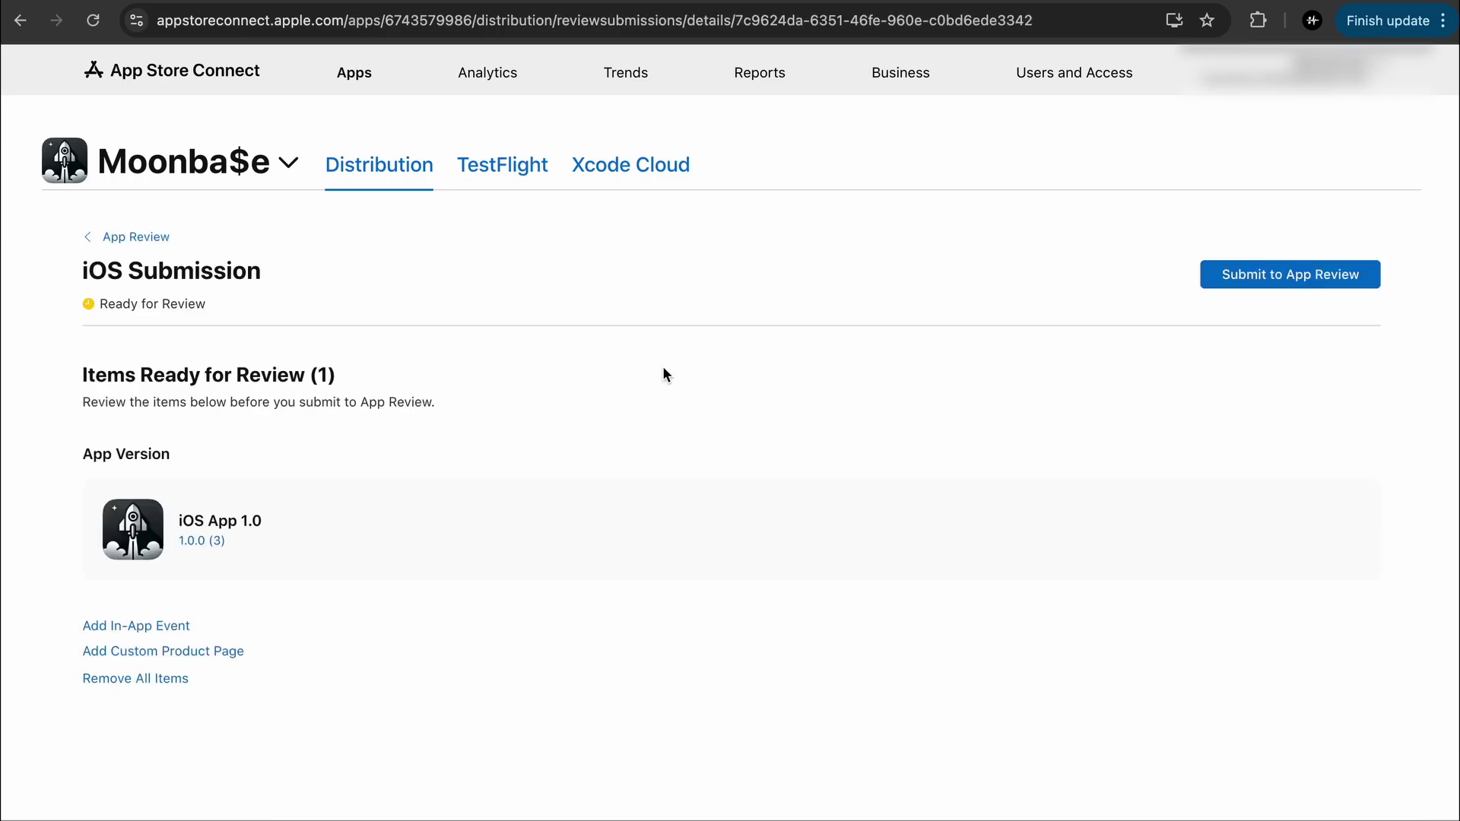
Submit iOS App 1.0 to App Review
{"action": "left_click", "coordinate": [1249, 289]}
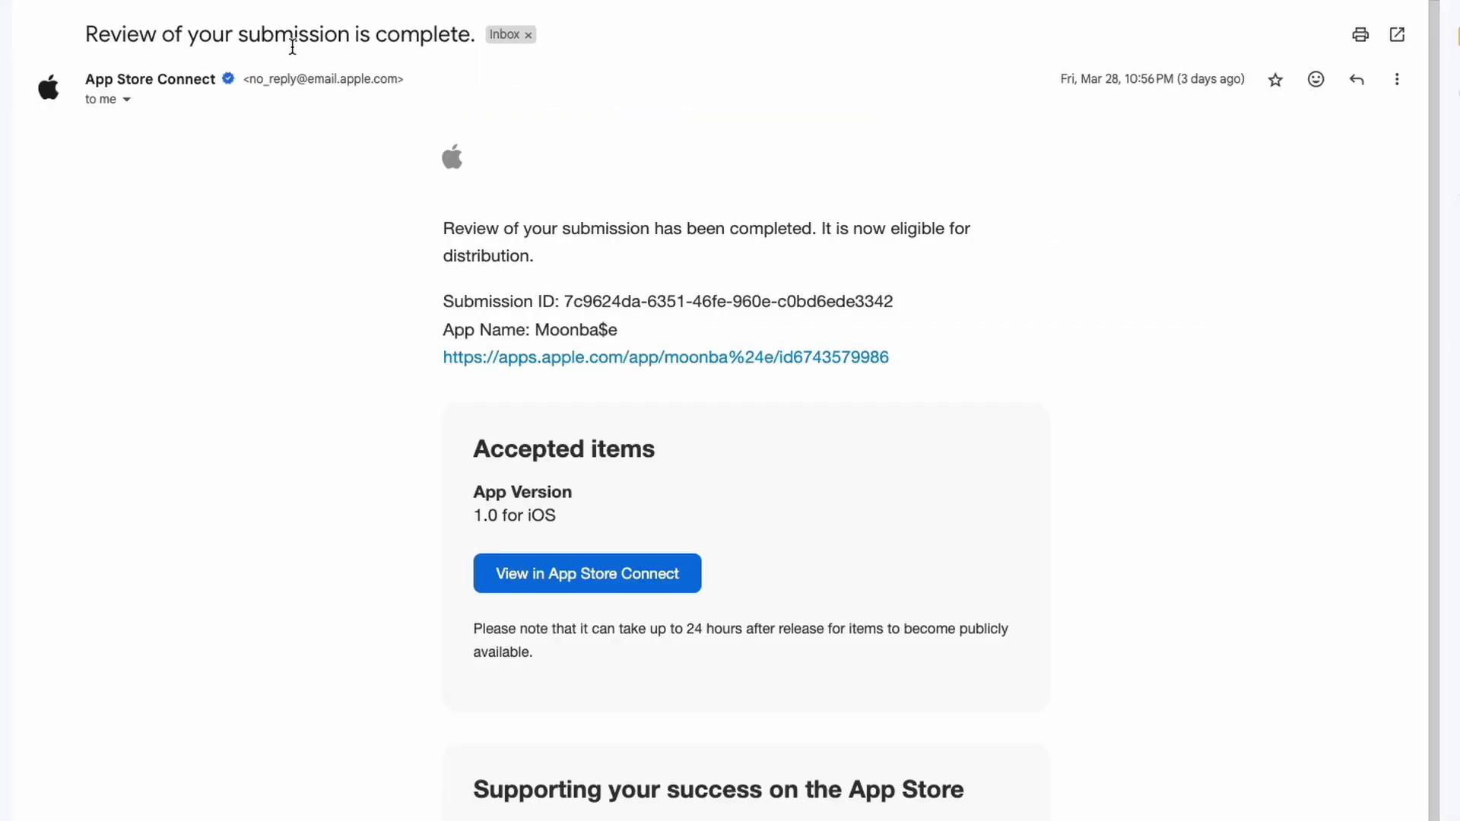
Read the submission-complete email, then open the Moonba$e 1.0 'Ready for Distribution' email
{"action": "left_click_drag", "start_coordinate": [445, 229], "coordinate": [548, 248]}
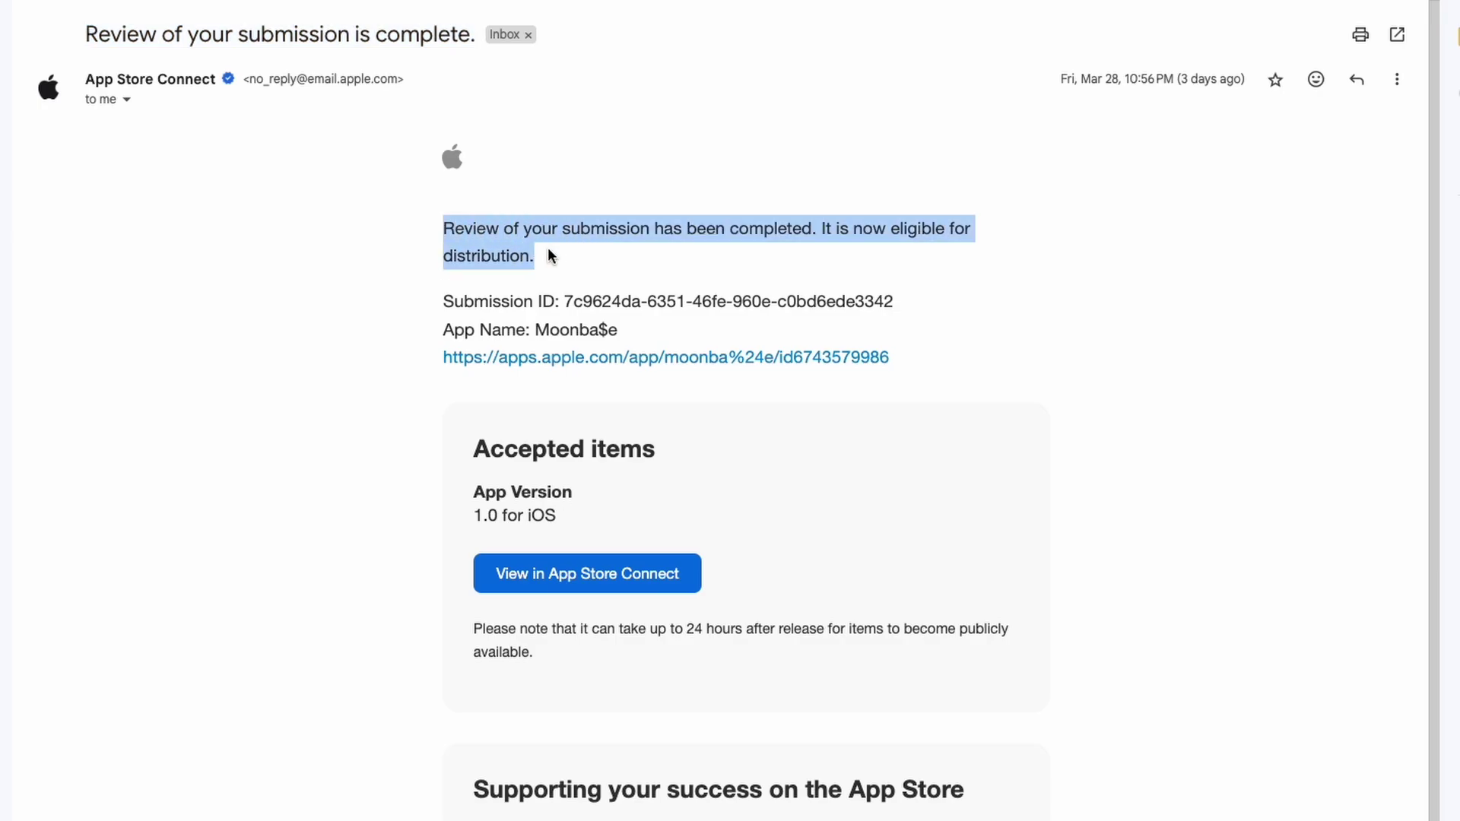
{"action": "left_click", "coordinate": [549, 248]}
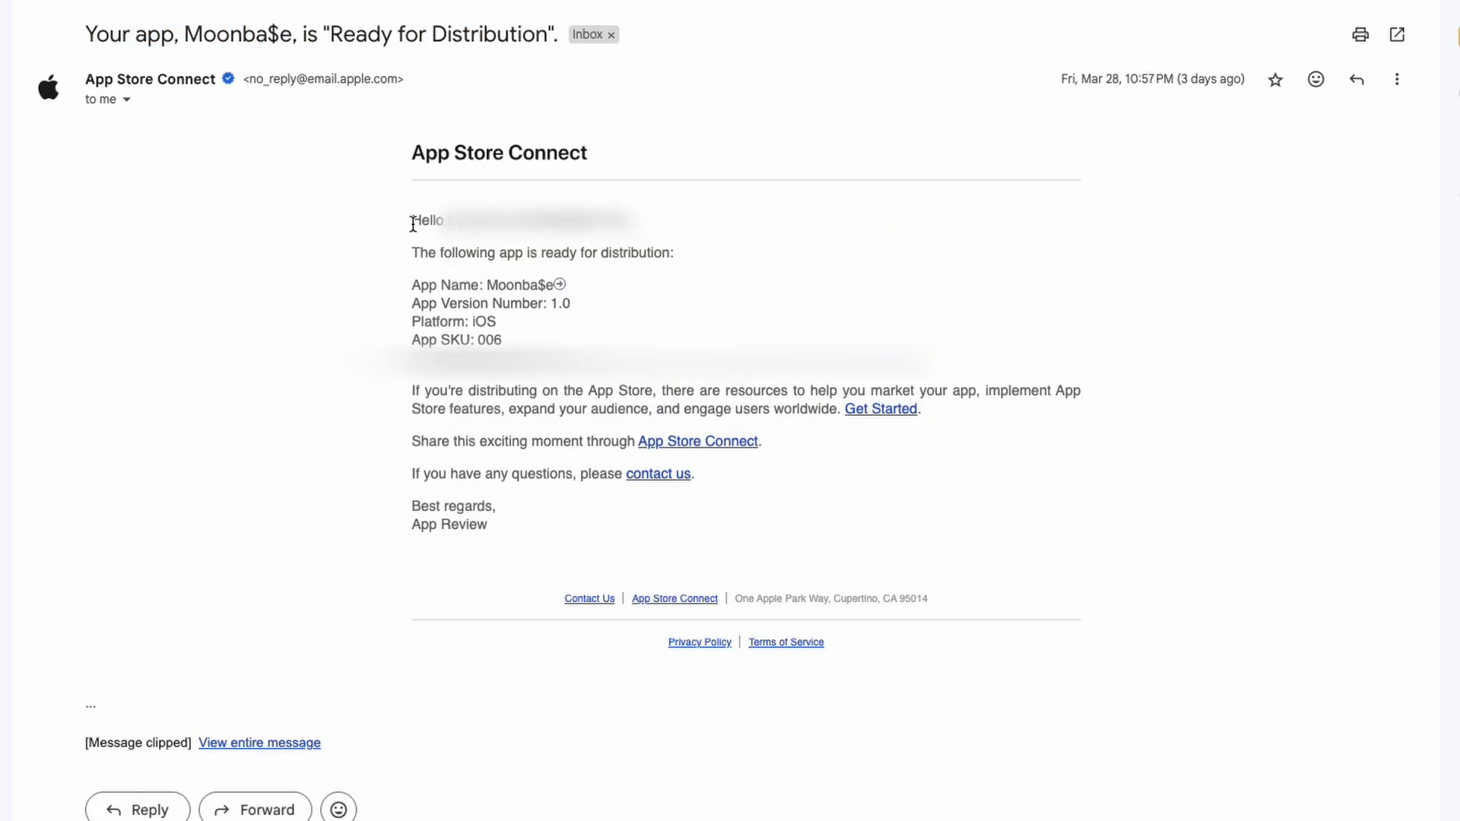
{"action": "triple_click", "coordinate": [632, 250]}
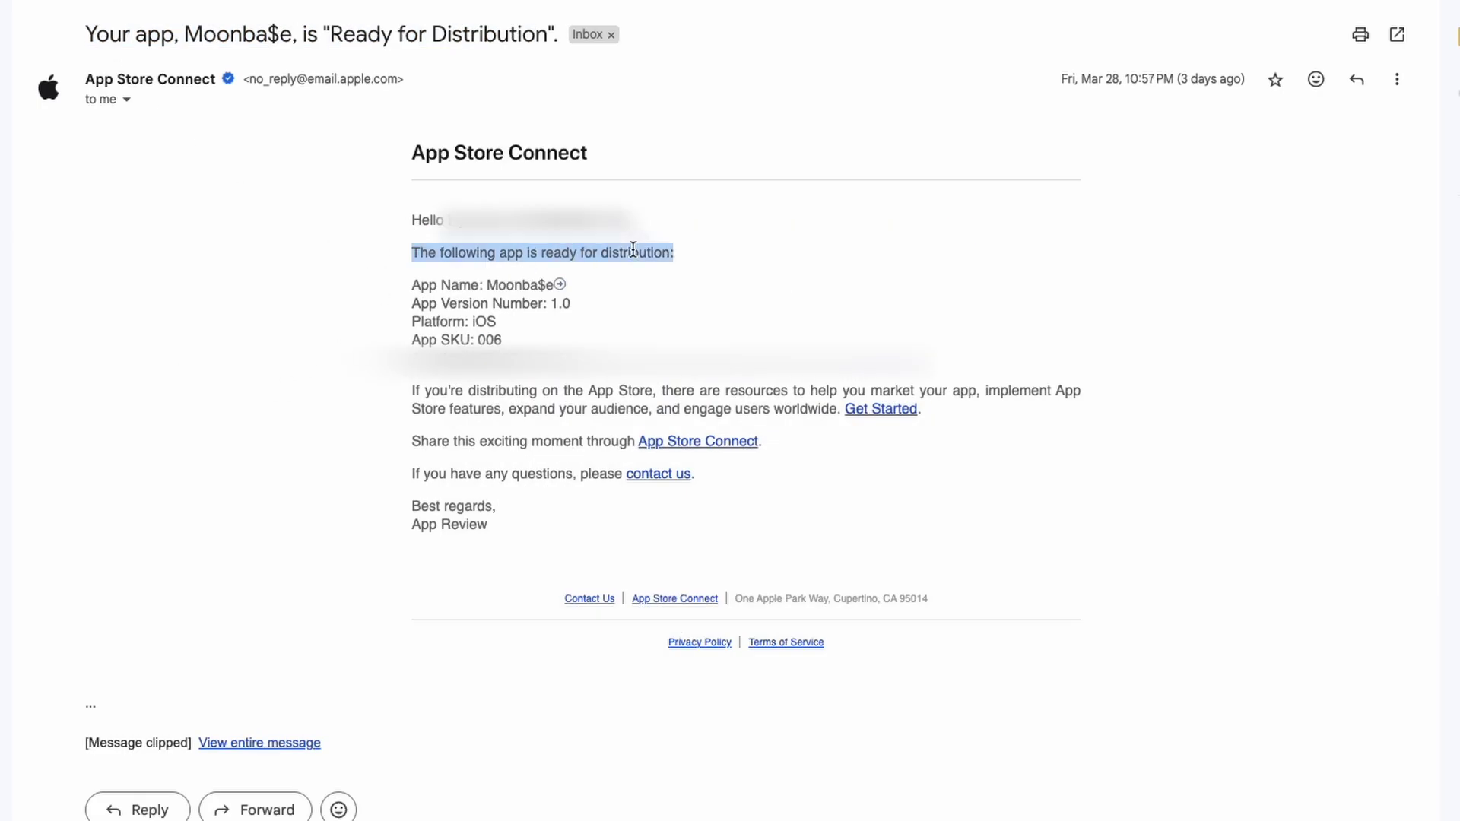